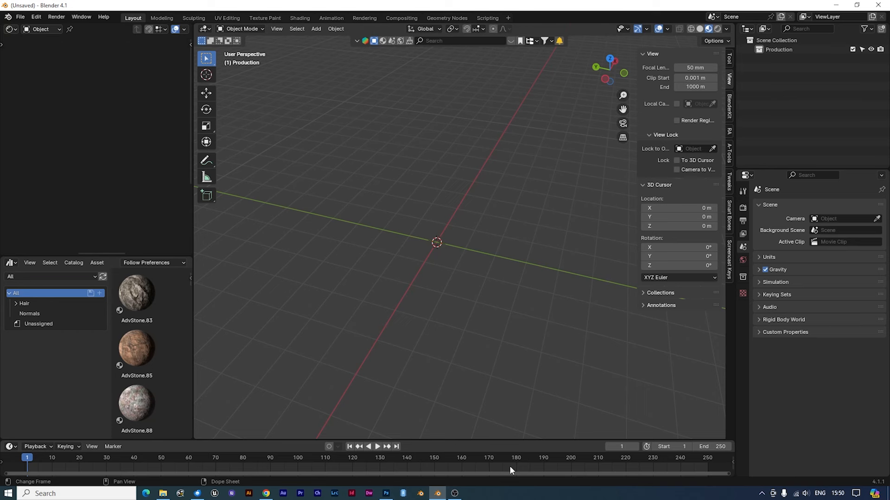
- Add a Bézier circle at the world origin and set its radius to 0.1 m
key(shift+a)
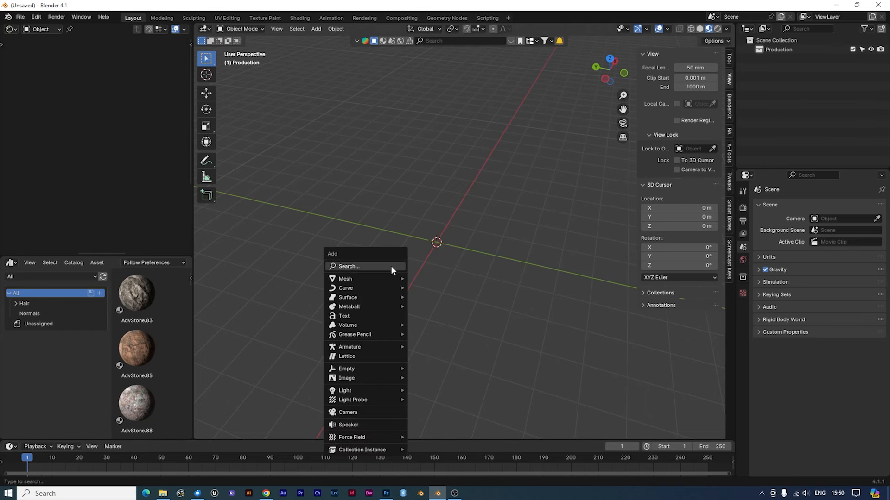
mouse_move(370, 287)
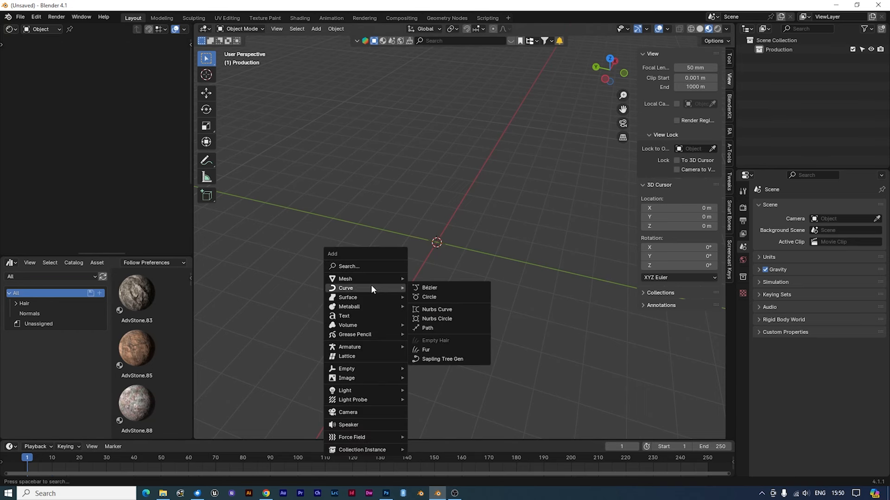
click(432, 297)
middle_drag(439, 298, 512, 307)
scroll(512, 307, up, 2)
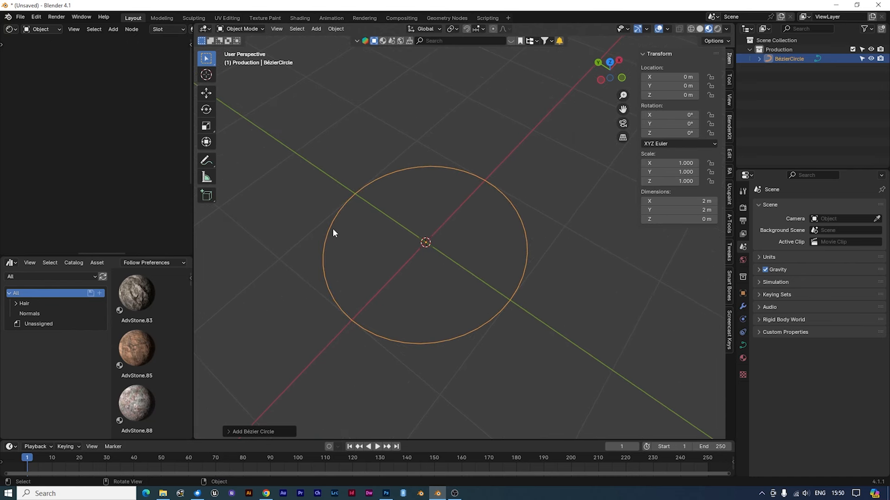
click(225, 431)
click(314, 364)
text(.1)
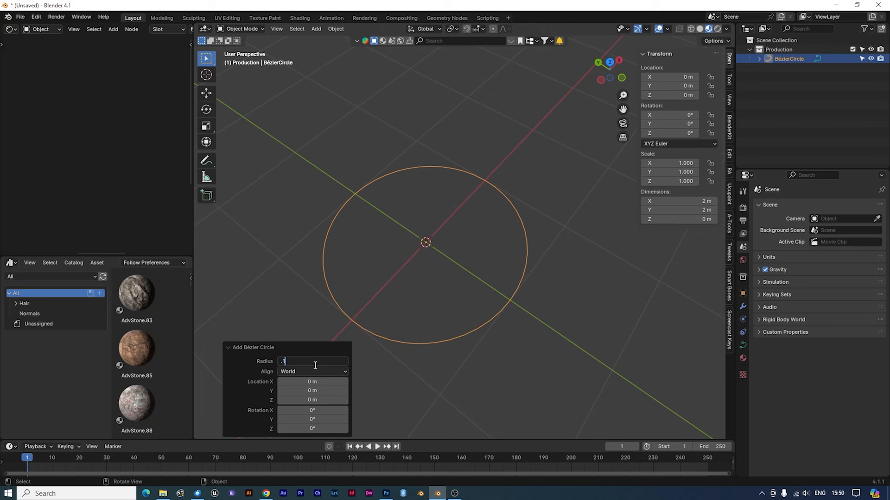
key(Return)
- Snap the 3D cursor to the circle's control point on the positive Y axis, and return to Object Mode
scroll(477, 244, up, 5)
shift+middle_drag(476, 243, 536, 265)
scroll(537, 265, up, 5)
middle_drag(538, 310, 492, 268)
scroll(540, 246, up, 3)
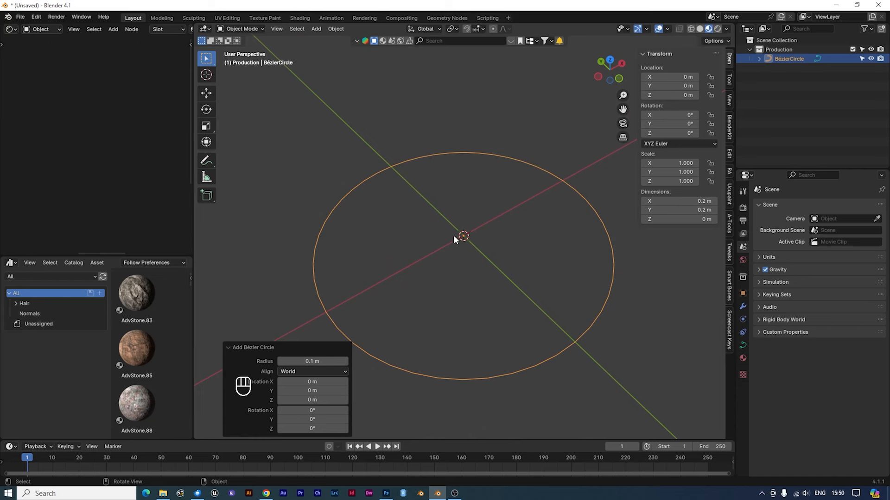
key(Tab)
click(390, 165)
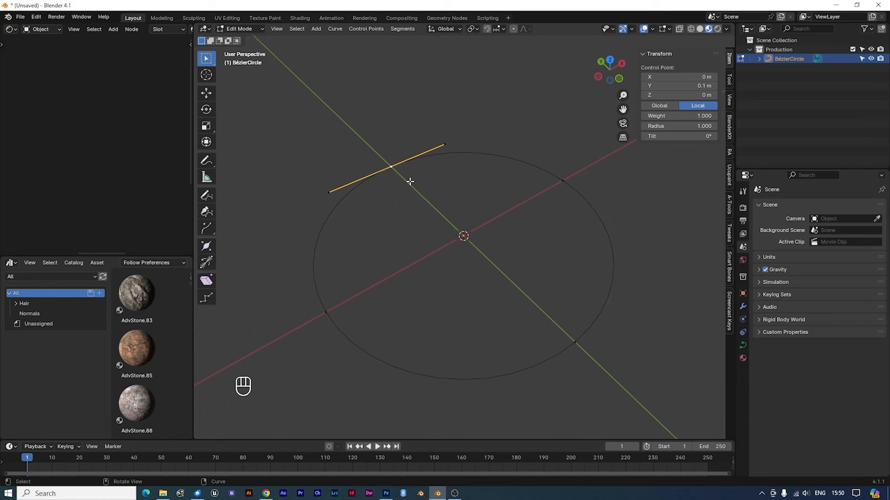
key(shift+s)
click(410, 226)
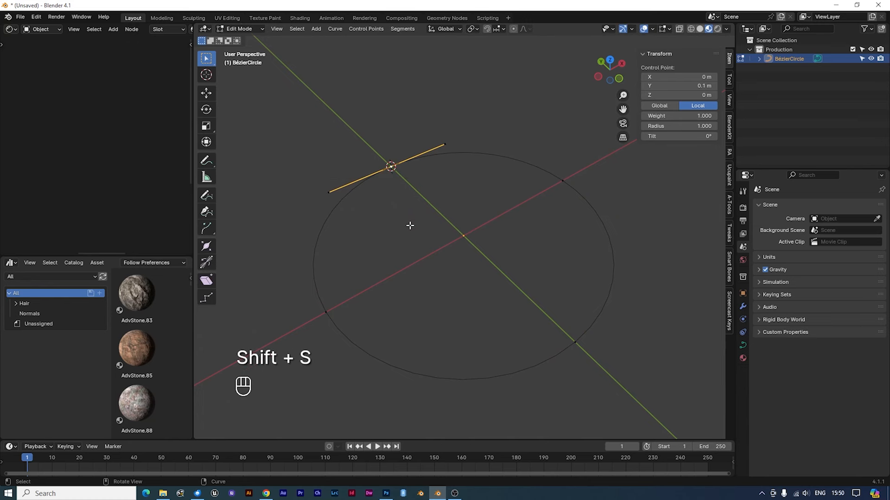
key(Tab)
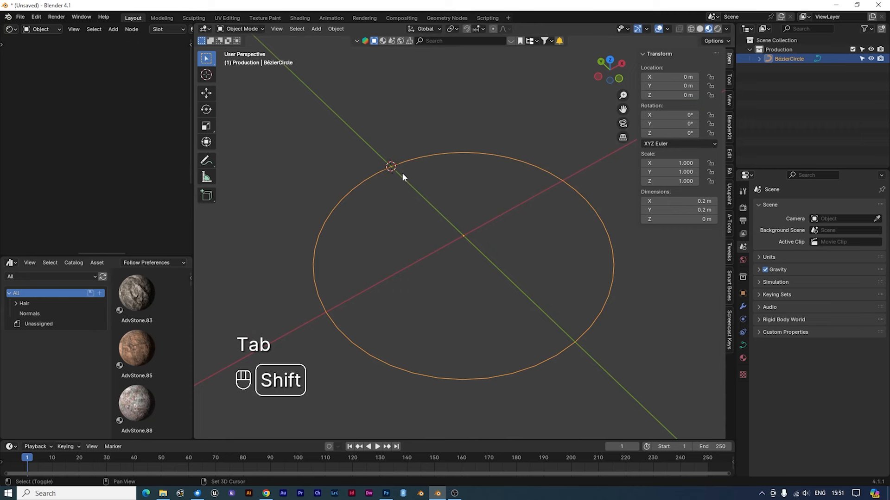
- Add a Plain Axes empty at the 3D cursor and set its display size to 0.05 m
key(shift+a)
mouse_move(385, 255)
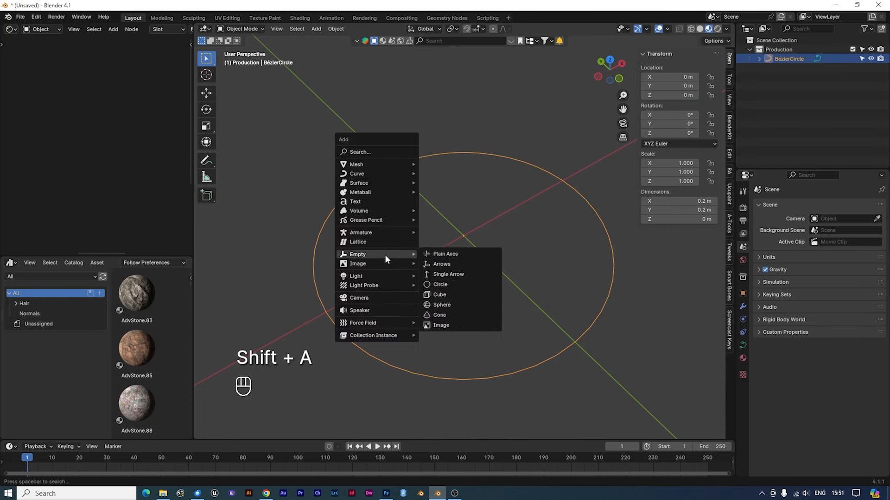
click(470, 254)
middle_drag(470, 265, 402, 203)
click(741, 332)
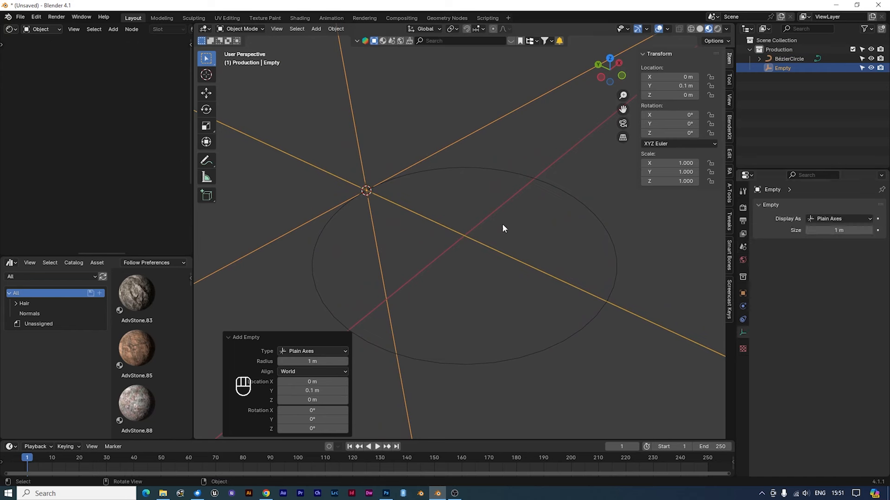
click(828, 231)
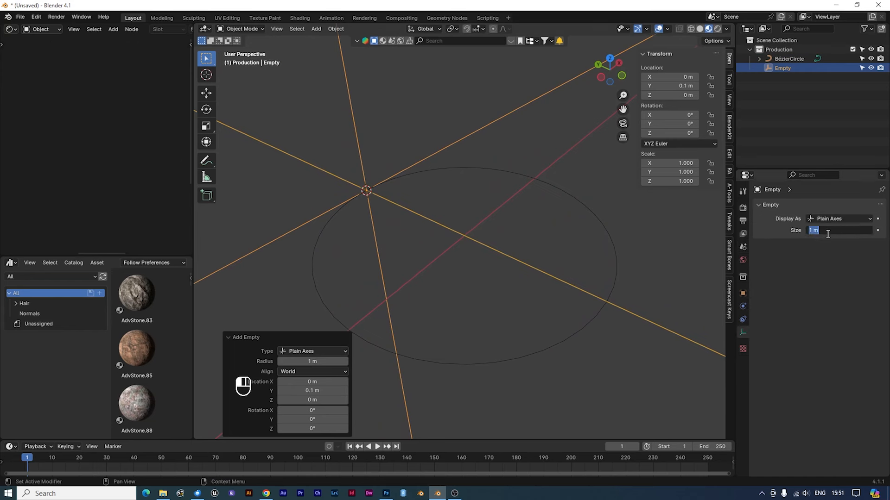
text(.05)
key(Return)
- Snap the 3D cursor to the Bézier circle's origin and set the transform pivot point to 3D Cursor
middle_drag(418, 253, 458, 265)
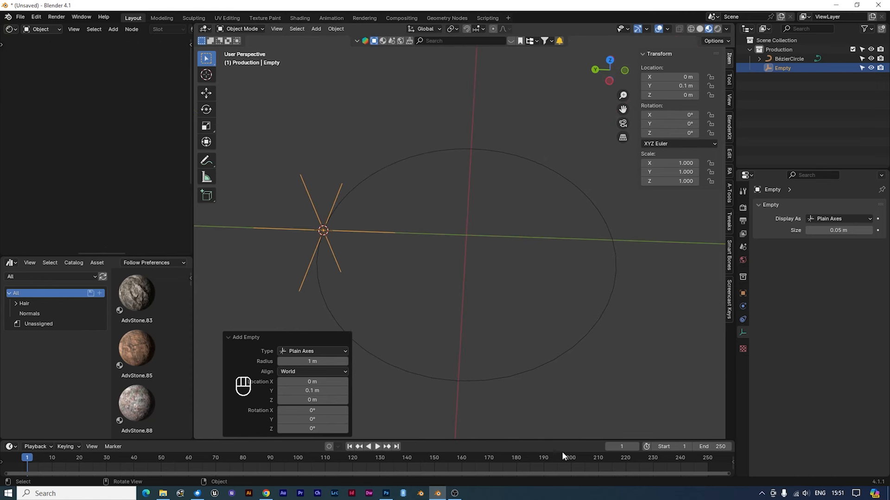
click(448, 150)
key(shift+s)
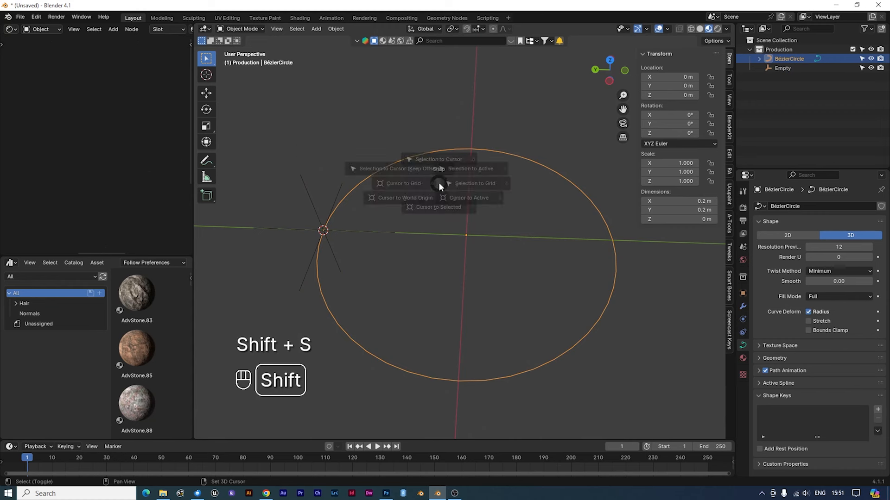
click(444, 240)
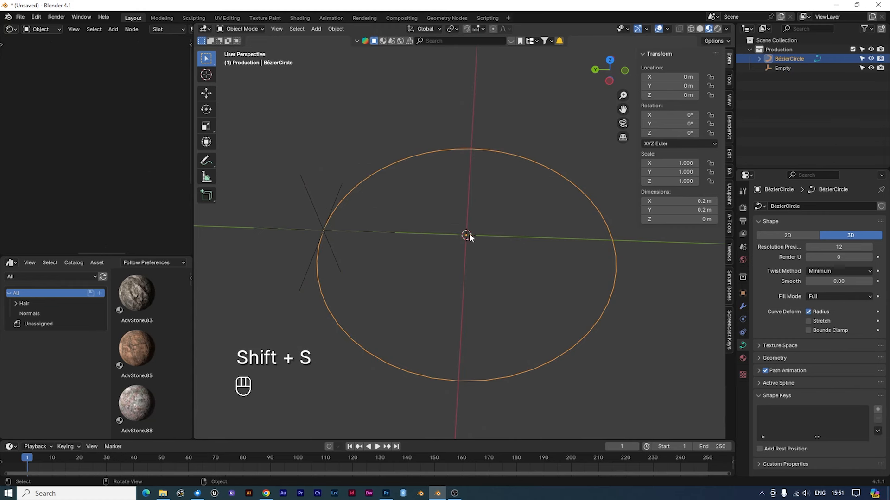
click(453, 28)
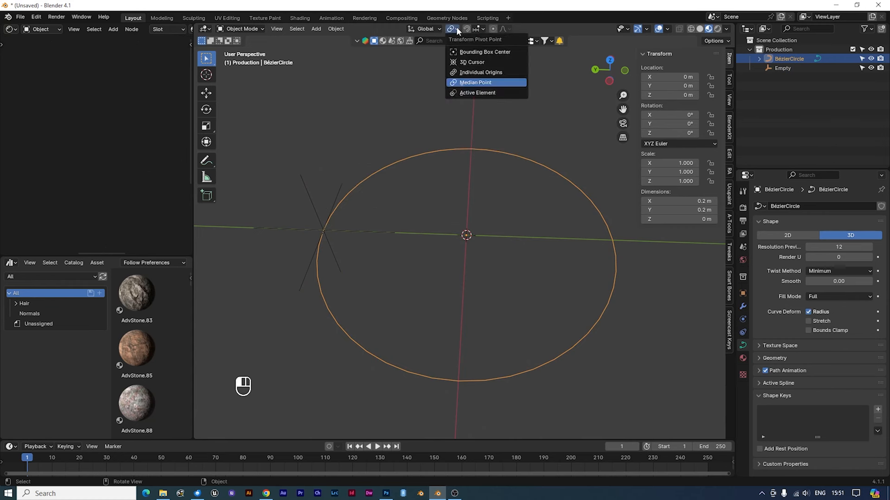
click(471, 61)
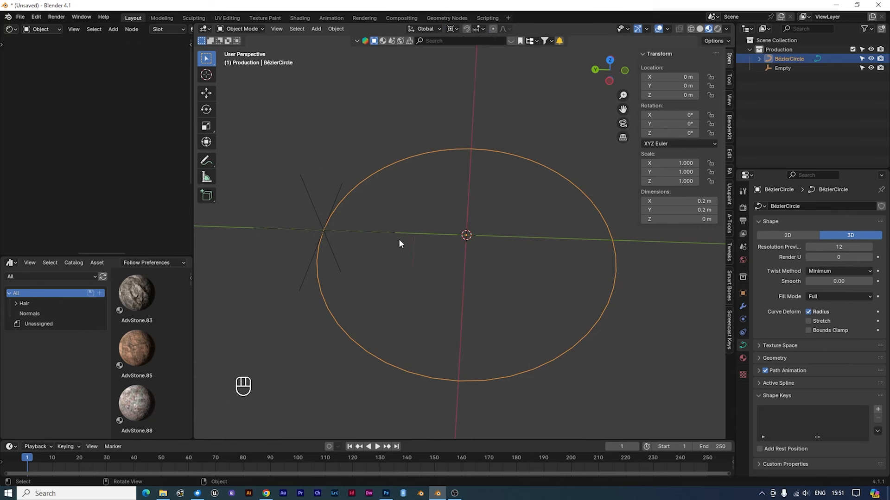
- Duplicate the empty in place and rotate the copy 90° about the global Z axis around the 3D cursor
click(320, 223)
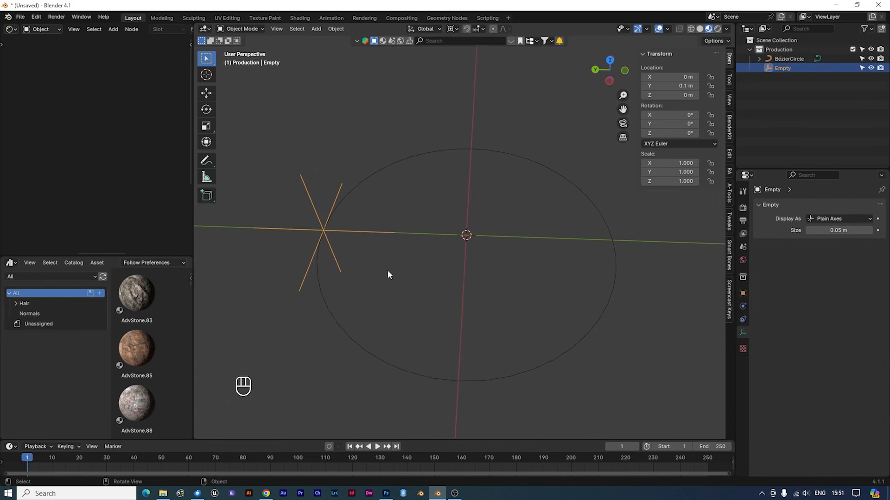
key(shift)
key(shift+d)
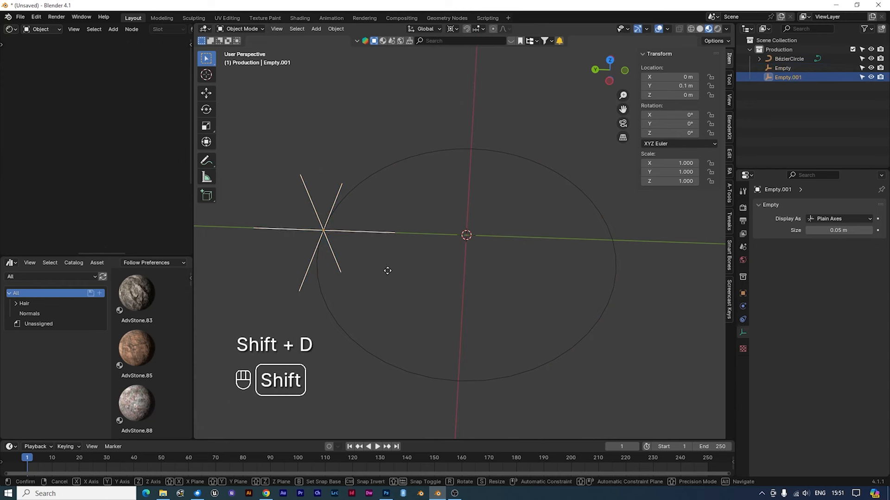
right_click(387, 270)
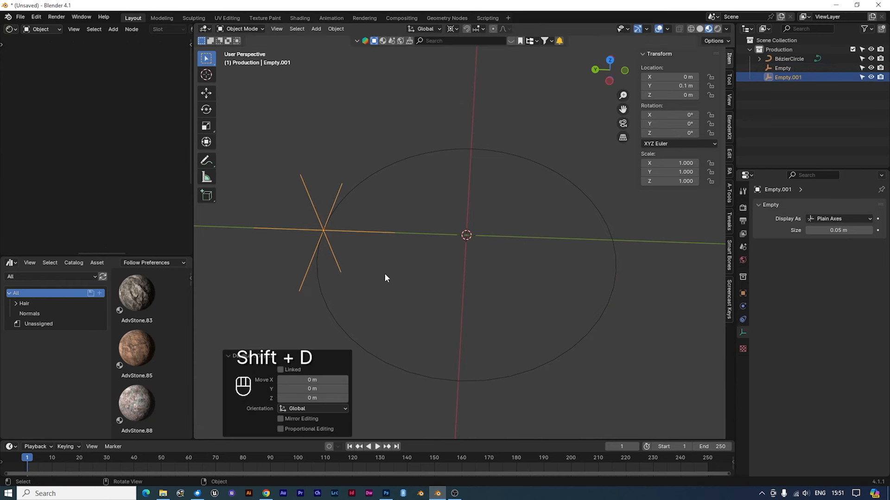
key(r)
key(z)
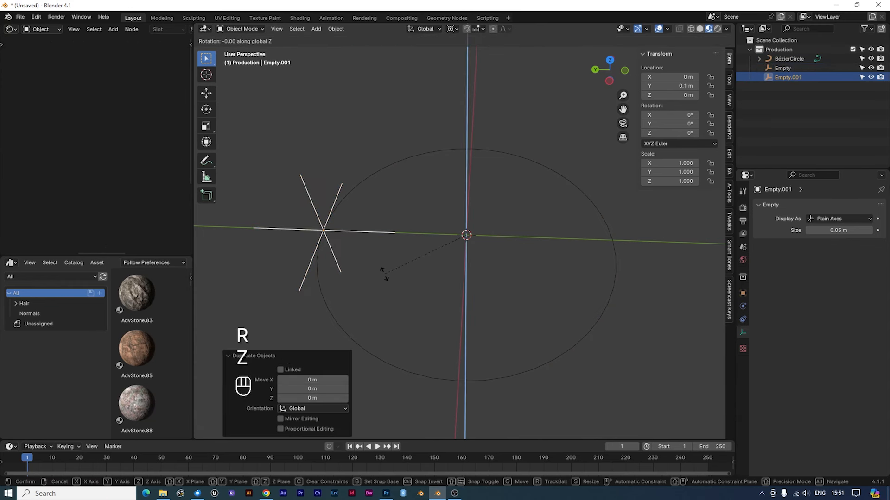
key(KP_9)
key(KP_0)
key(KP_Enter)
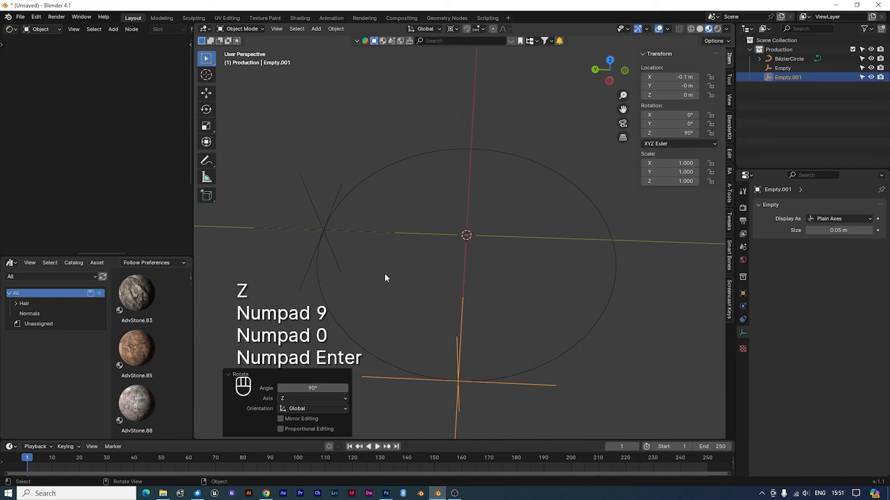
- Duplicate the rotated empty on the negative X axis in place and turn the new copy 90° about global Z
middle_drag(520, 313, 518, 268)
key(shift+d)
right_click(519, 268)
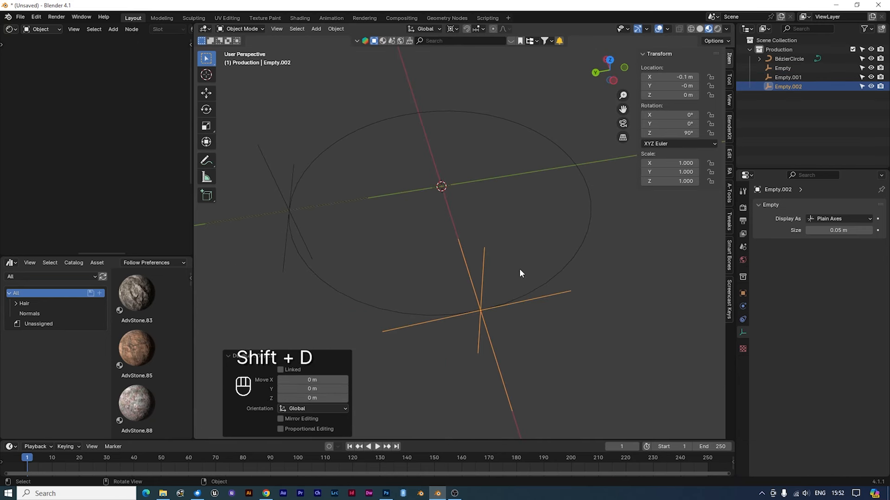
key(r)
key(z)
key(KP_9)
key(KP_0)
key(KP_Enter)
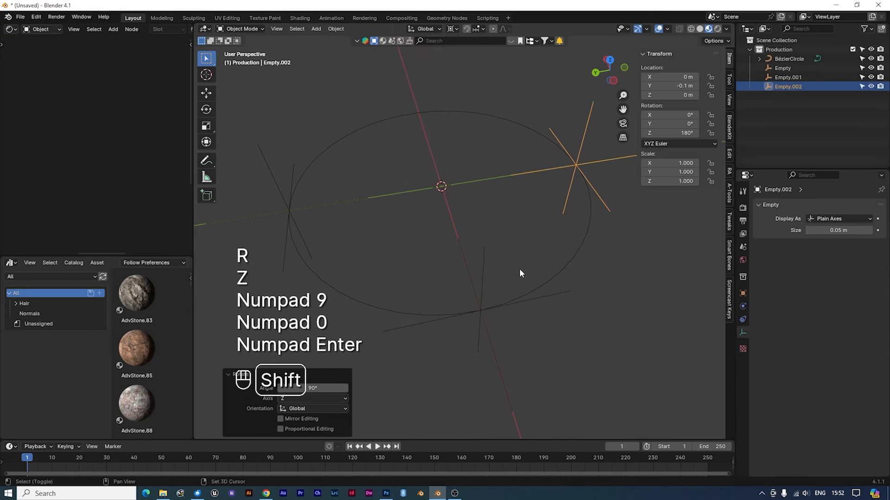
- Duplicate the empty on the negative Y axis in place and rotate that copy 90° about global Z
key(shift+d)
right_click(519, 268)
key(r)
key(z)
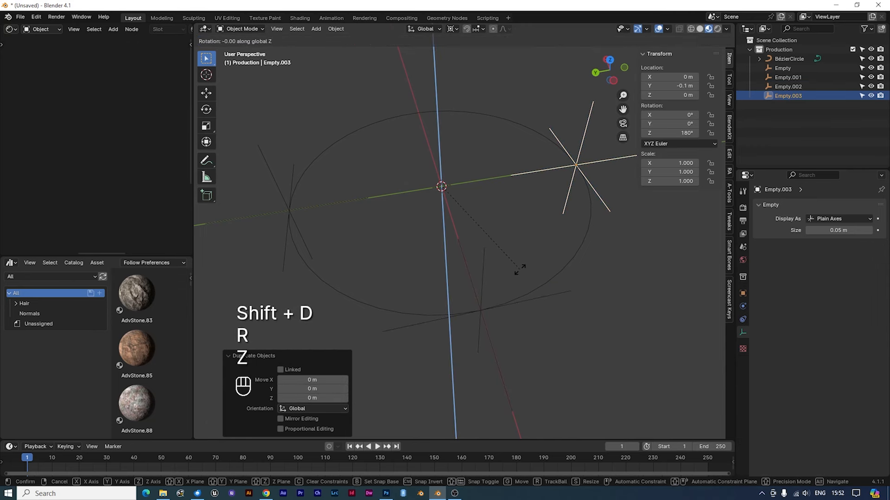
key(KP_9)
key(KP_0)
key(KP_Enter)
- Hook the circle's control point on the positive Y axis to the empty at that point using Hook to Selected Object
middle_drag(519, 269, 401, 376)
shift+middle_drag(338, 204, 381, 185)
middle_drag(421, 237, 442, 168)
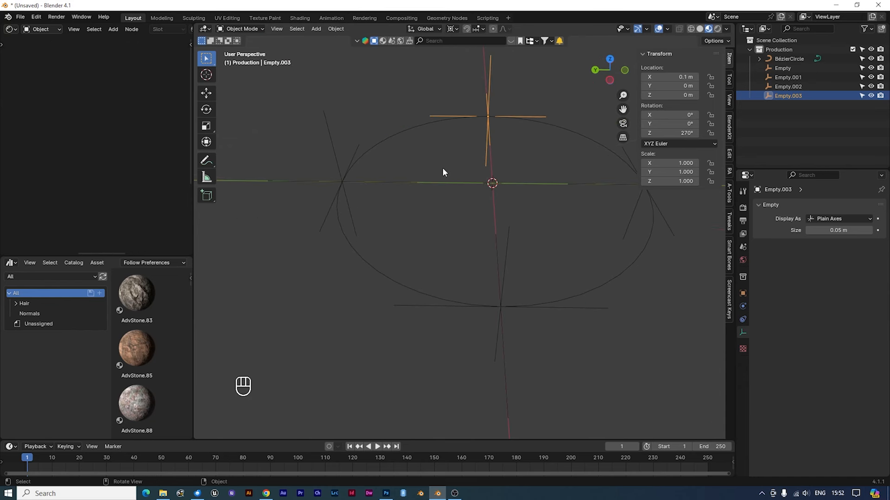
click(333, 154)
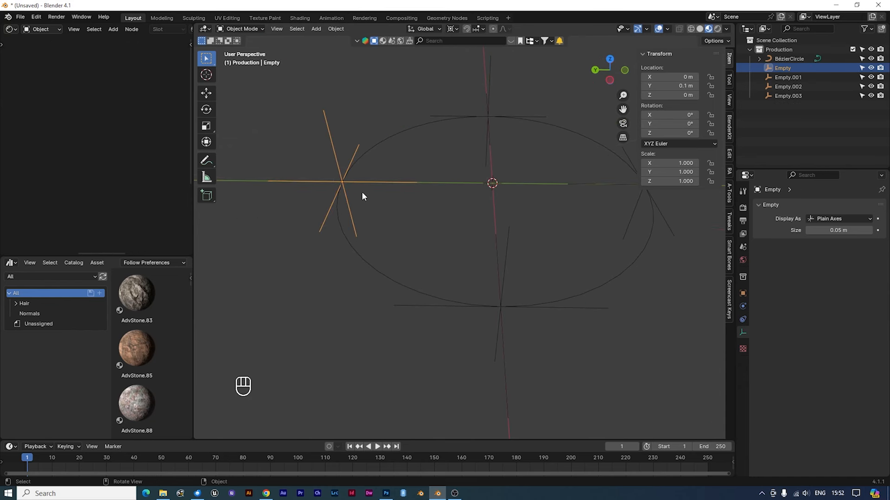
shift+click(364, 264)
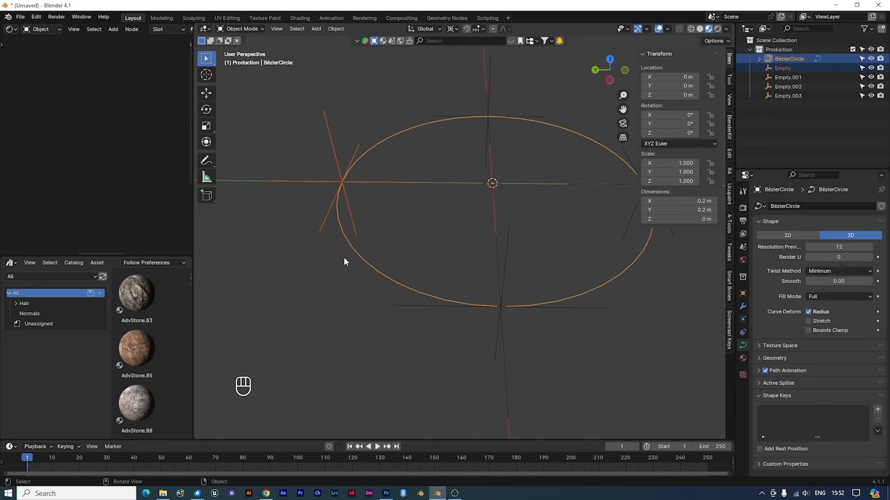
key(Tab)
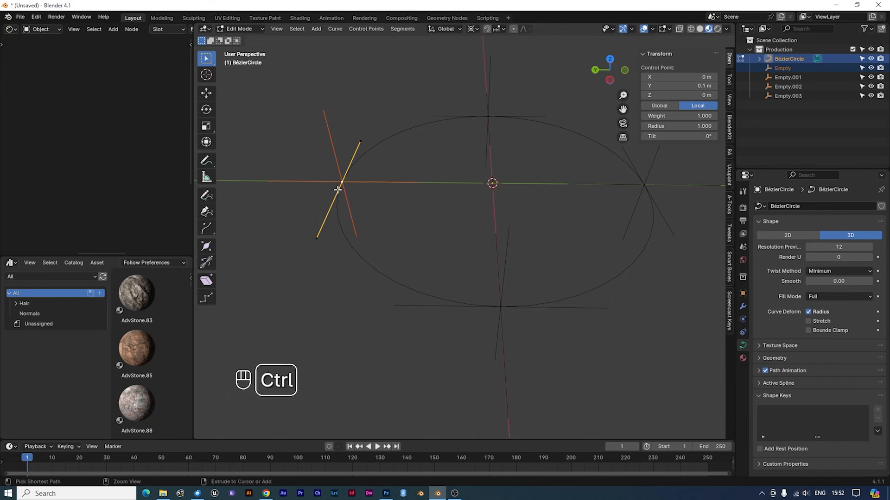
key(ctrl+h)
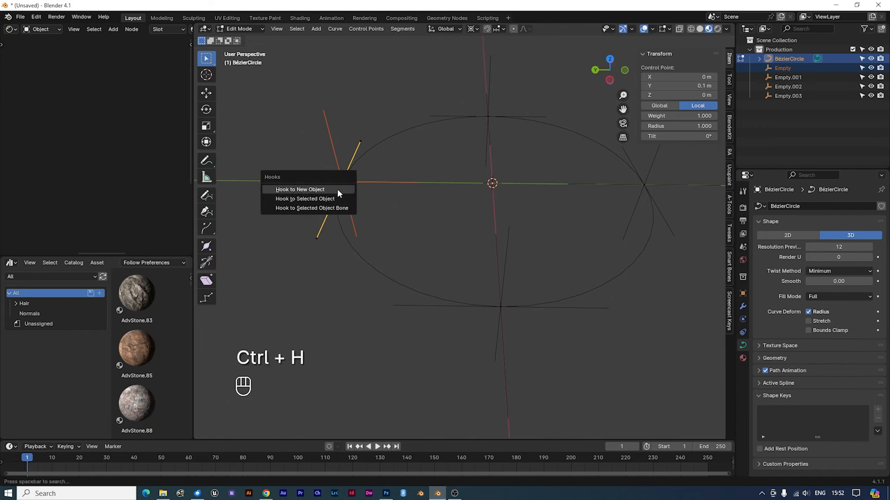
click(311, 203)
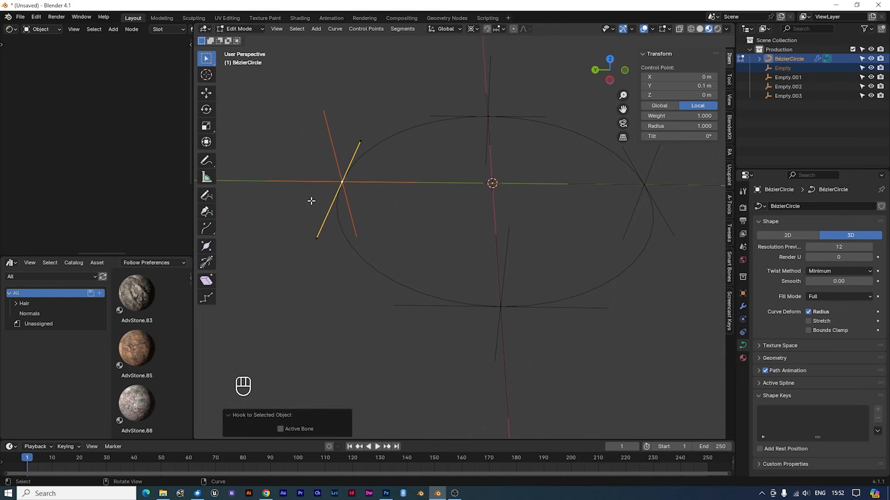
key(Tab)
- Test the hook by moving the empty on the positive Y axis freely, and cancel the move
click(338, 168)
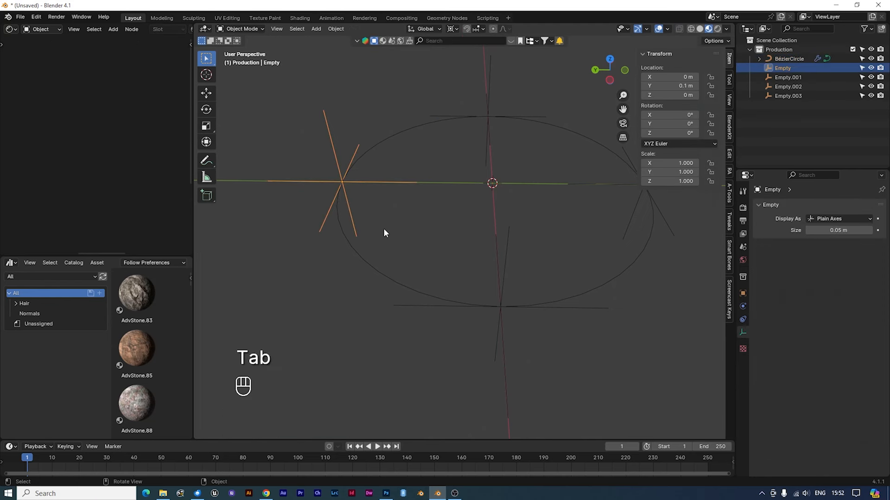
key(g)
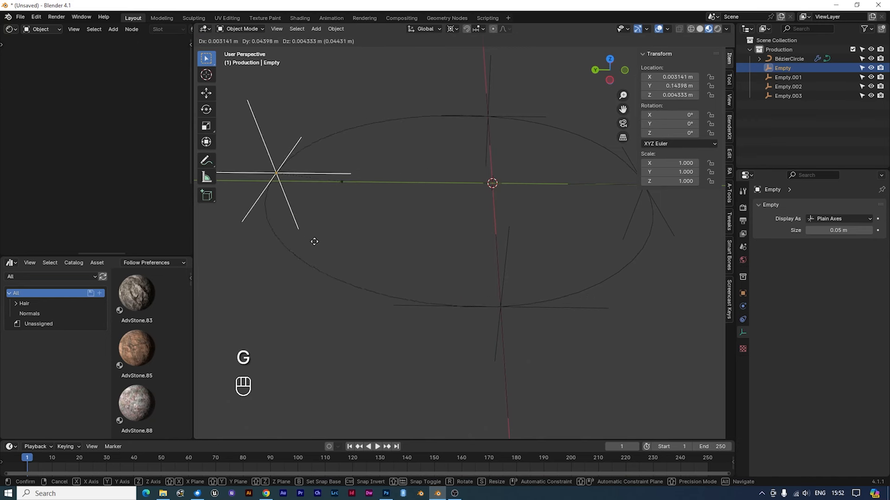
right_click(579, 250)
- Hook the circle's control point on the positive X axis to the empty at that point using Hook to Selected Object
click(438, 116)
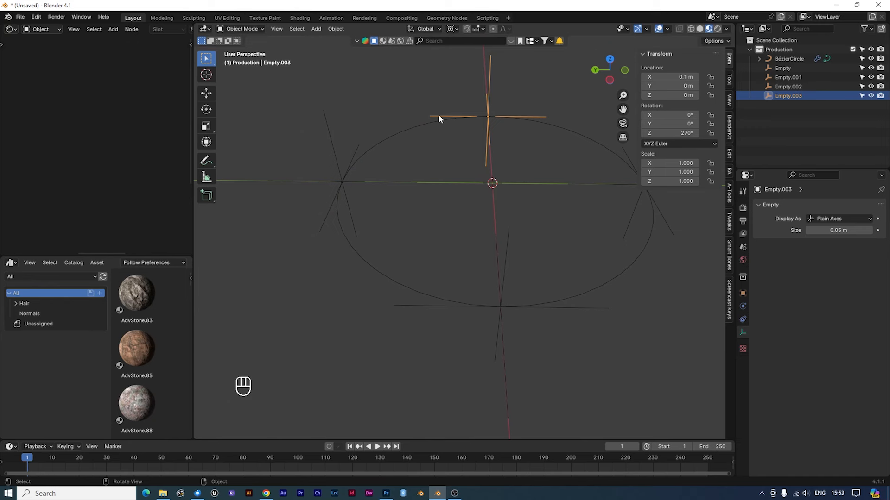
shift+click(423, 124)
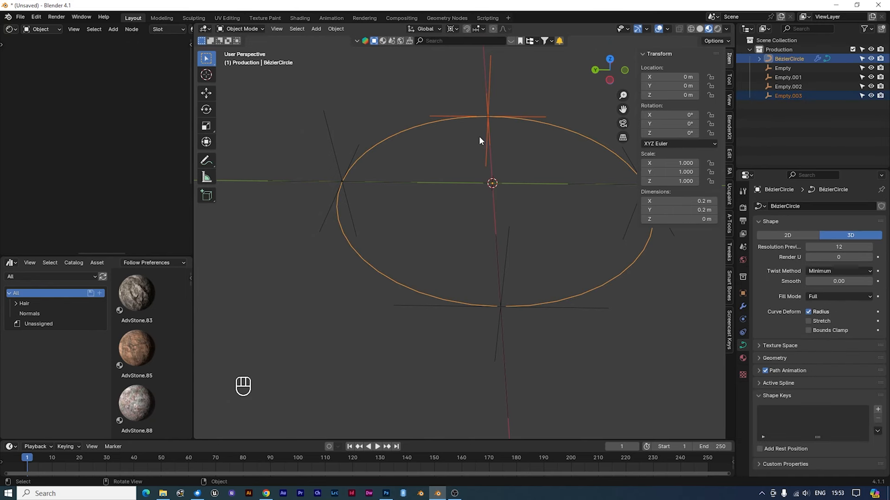
key(Tab)
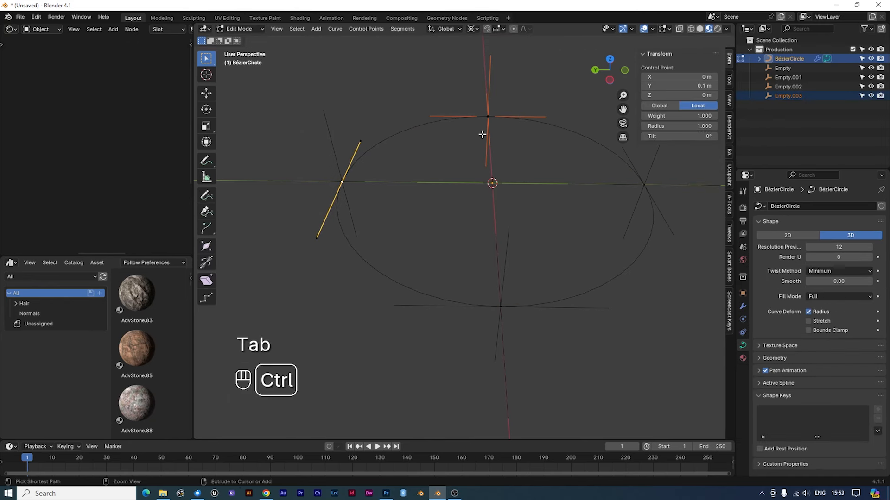
click(487, 116)
key(ctrl+h)
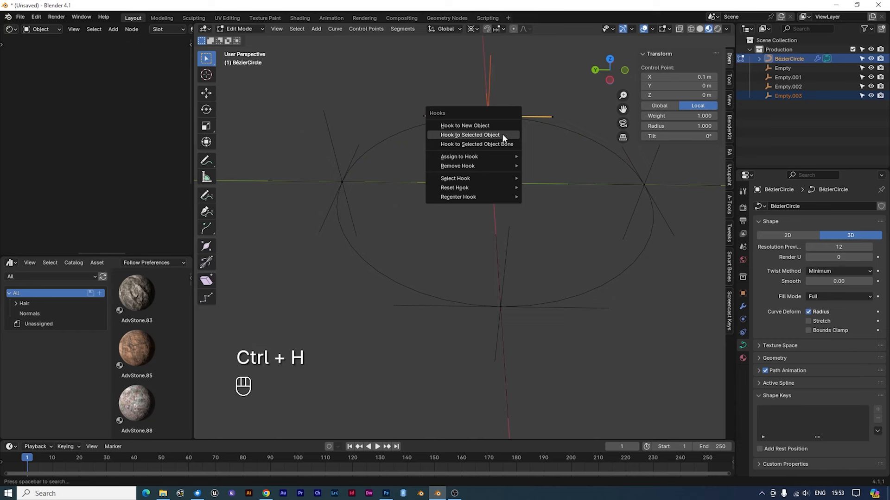
click(502, 134)
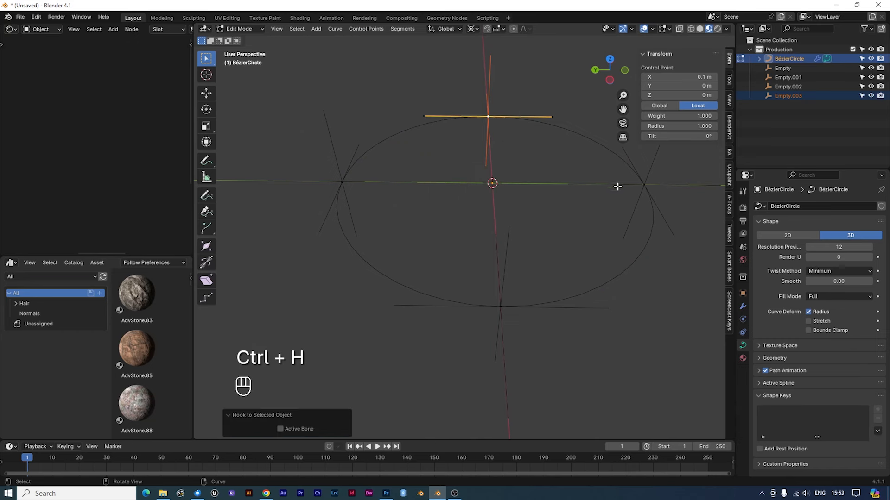
key(Tab)
- Hook the circle's control point on the negative Y axis to the empty located there
middle_drag(620, 173, 586, 181)
click(585, 181)
shift+click(554, 171)
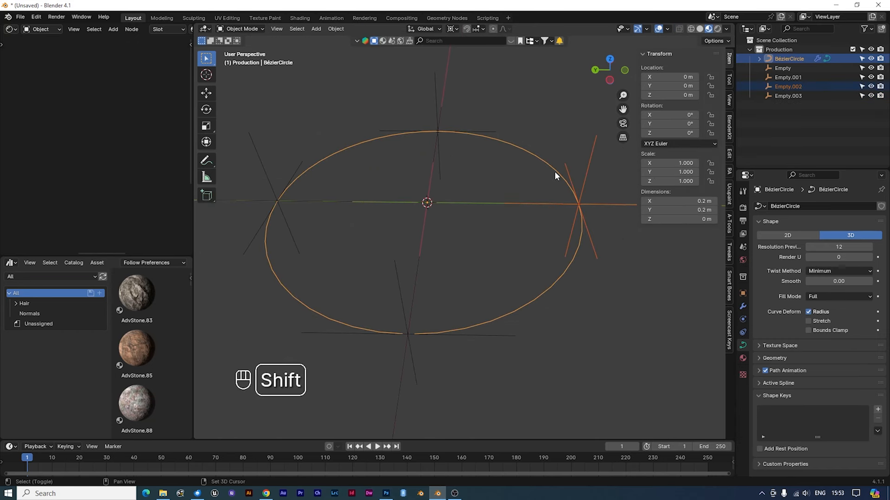
key(Tab)
key(ctrl+h)
click(581, 205)
key(Tab)
- Hook the circle's control point on the negative X axis to its empty with Hook to Selected Object
click(519, 309)
click(505, 335)
shift+click(508, 313)
key(Tab)
click(408, 334)
key(ctrl+h)
click(443, 289)
key(Tab)
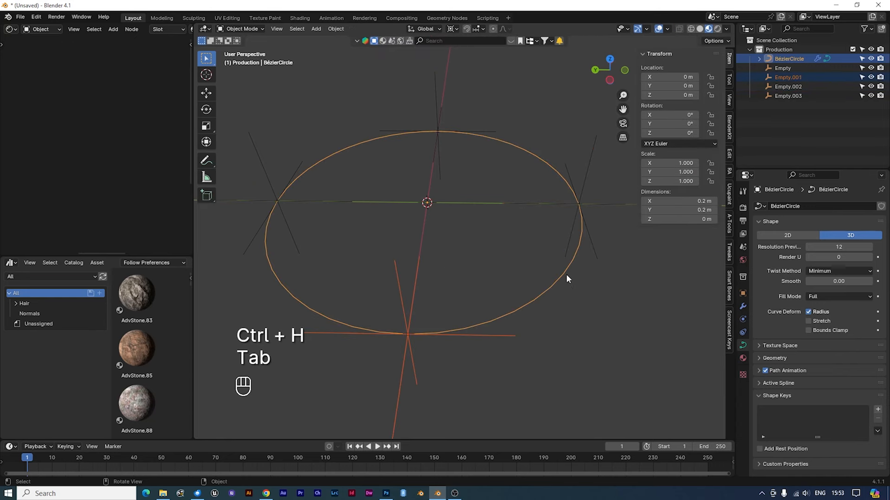
- Test the hooks by freely moving the empties on the negative Y, positive X and negative X axes in turn, cancelling each move
click(589, 241)
key(g)
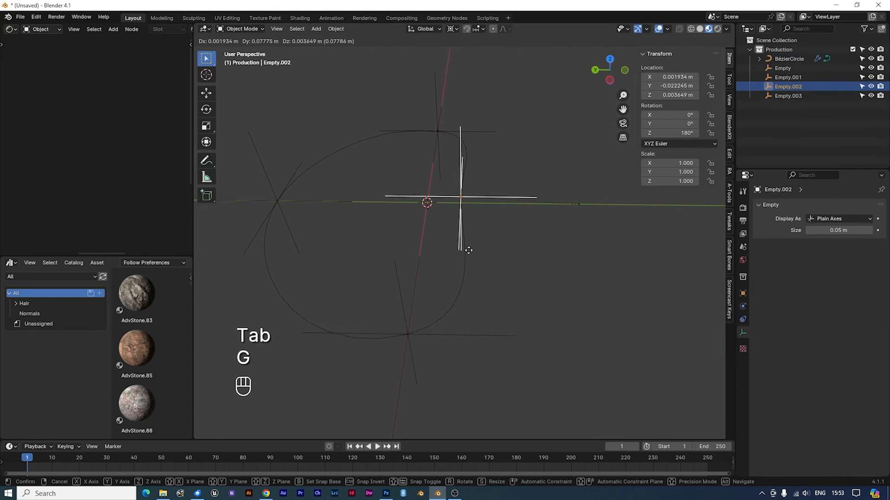
right_click(472, 125)
click(491, 134)
key(g)
right_click(488, 131)
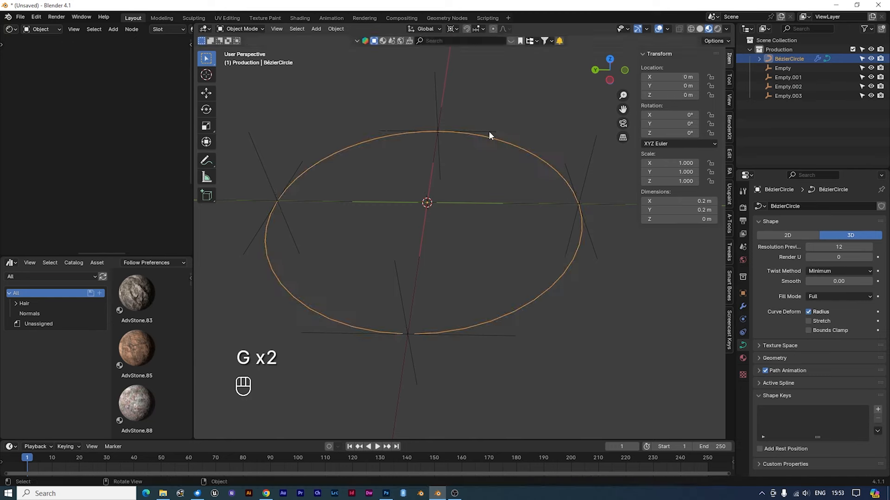
click(488, 133)
key(g)
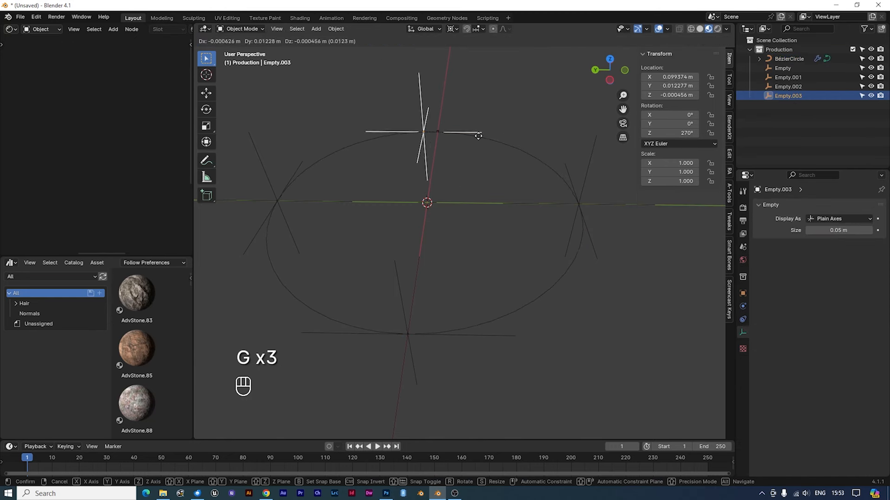
right_click(477, 135)
click(496, 332)
key(g)
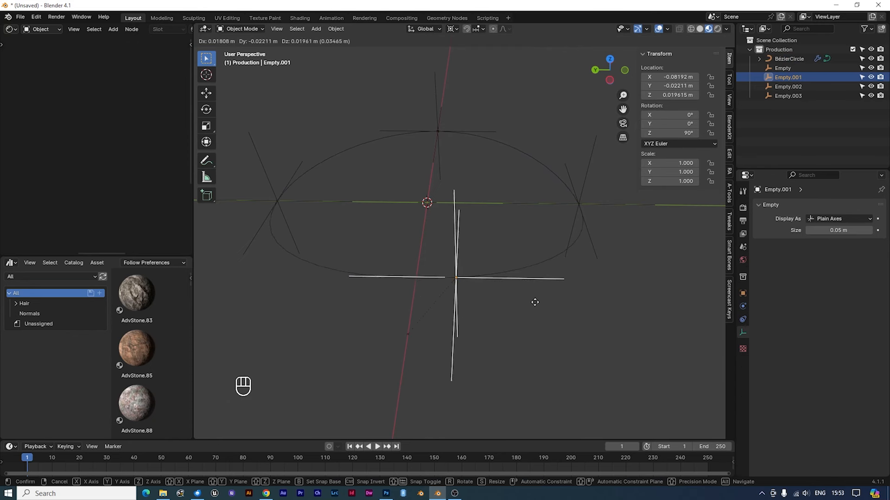
click(501, 316)
- In the top view, test-move the empties on the negative X and positive Y axes and cancel each move
key(KP_7)
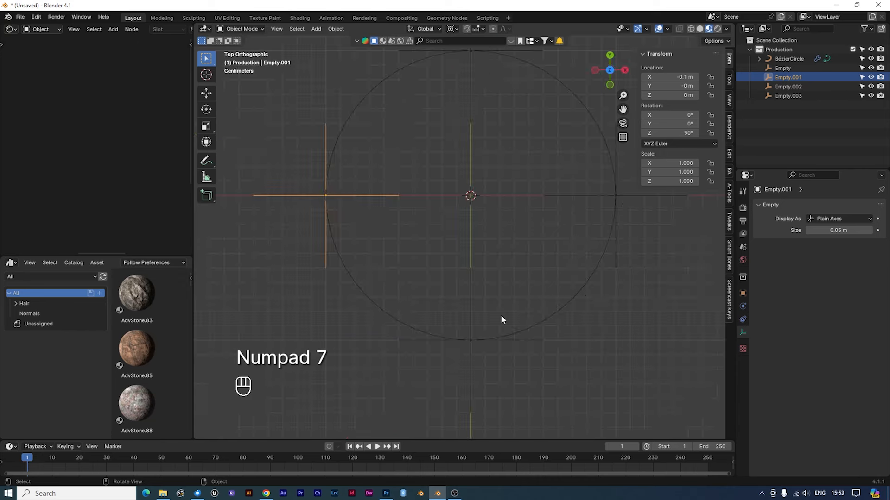
scroll(516, 191, down, 1)
shift+middle_drag(516, 191, 472, 226)
key(g)
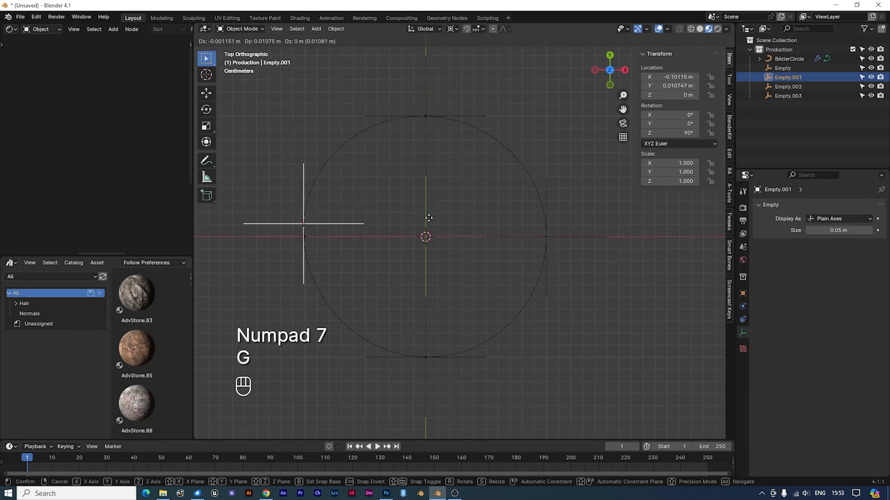
right_click(361, 250)
click(479, 113)
key(g)
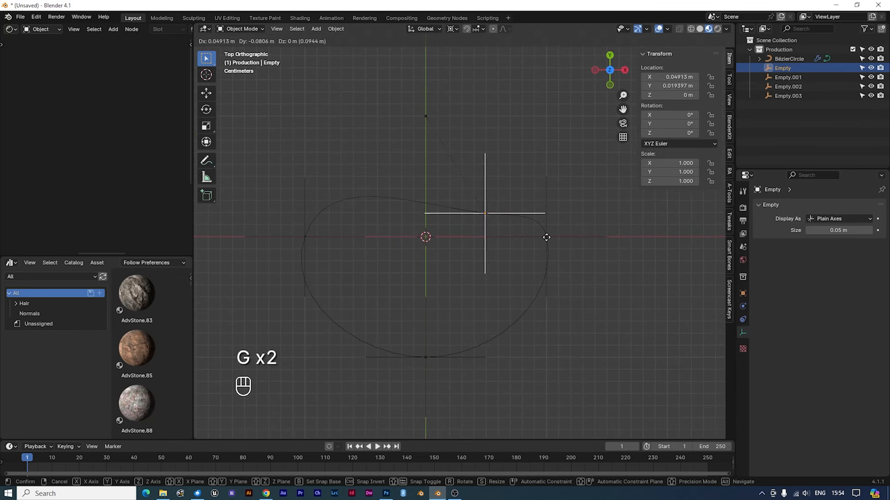
right_click(445, 135)
- Test-move the empties on the positive X and negative Y axes in the top view, cancelling each move
click(552, 183)
key(g)
right_click(463, 227)
click(463, 356)
key(g)
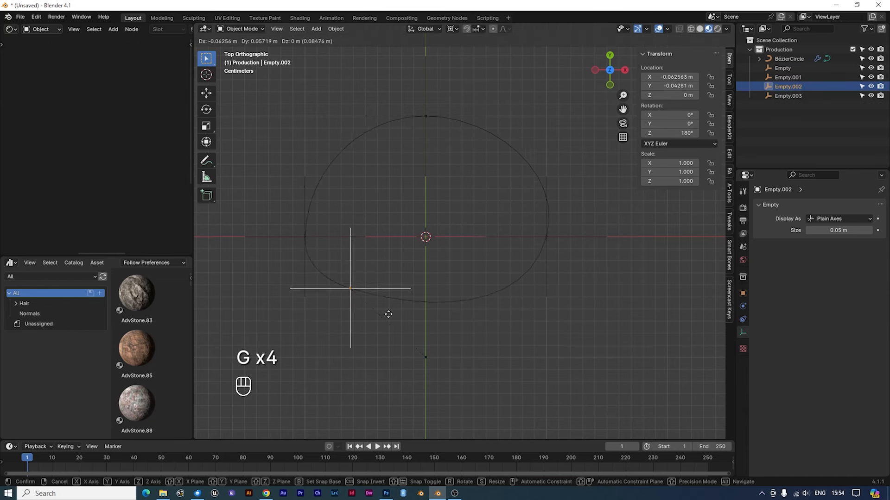
right_click(488, 342)
- Select the Bézier circle and rename it Mouth
middle_drag(500, 324, 566, 268)
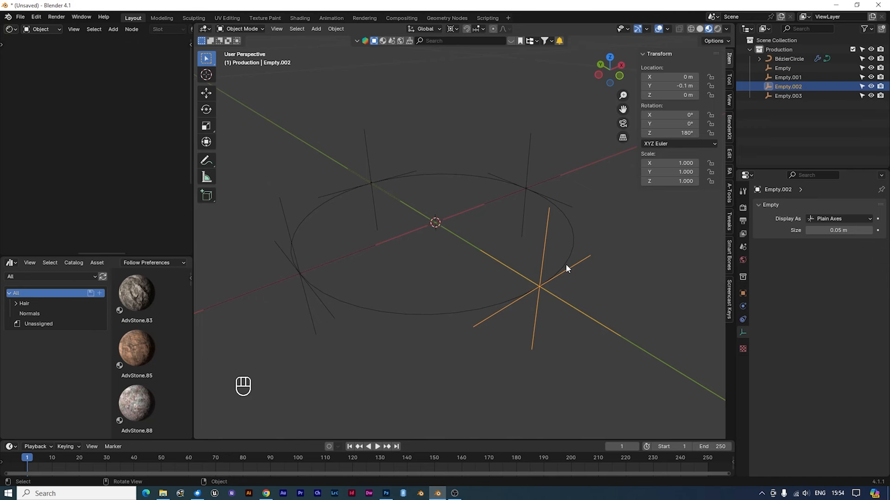
click(358, 208)
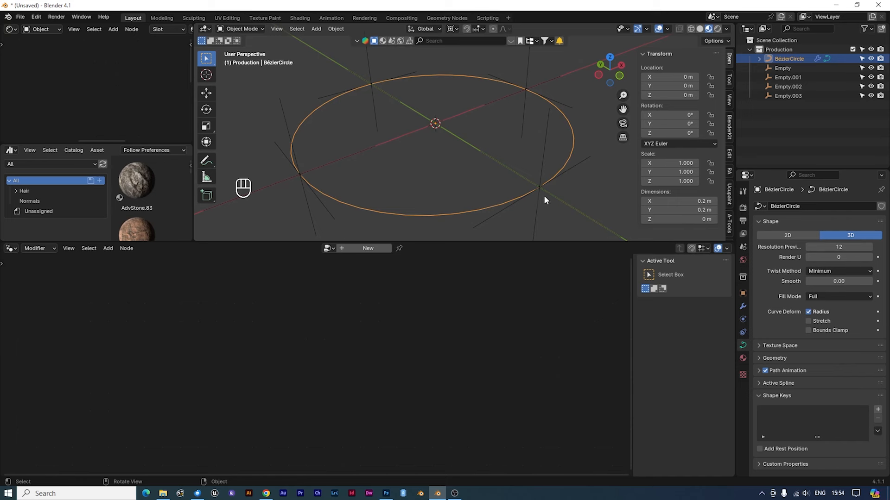
double_click(790, 59)
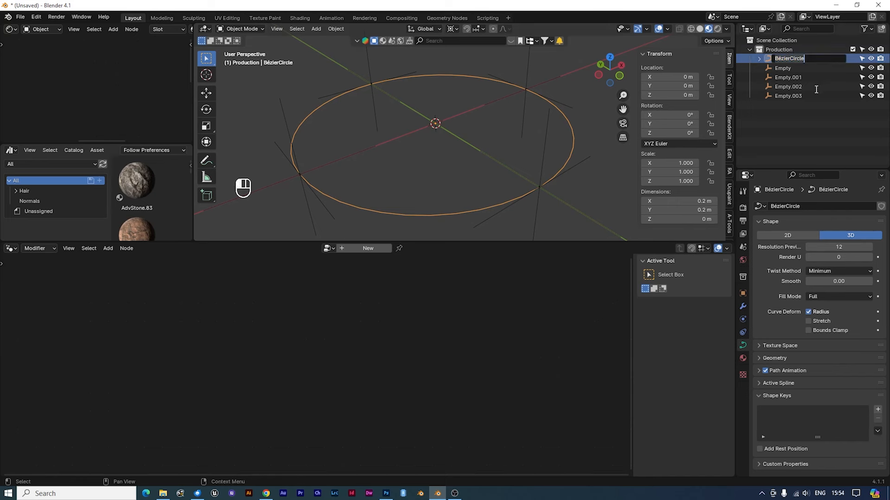
text(Mouth)
key(Return)
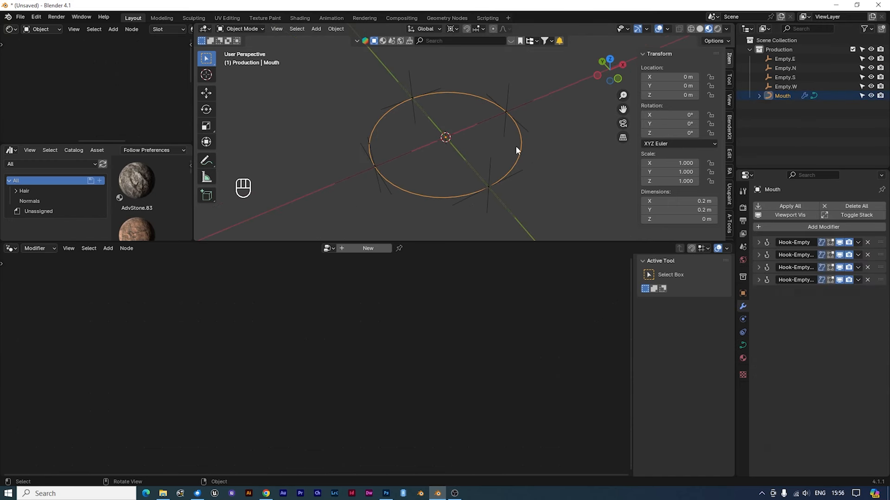
- Create a new geometry node tree on the Mouth curve and name it MouthController
click(341, 249)
click(341, 249)
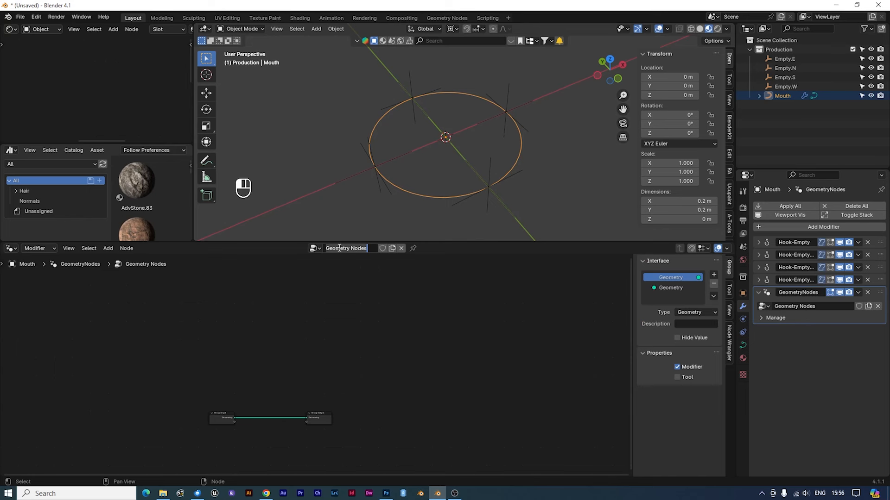
text(Mouth)
text(Controller)
key(Return)
scroll(354, 394, up, 6)
middle_drag(371, 393, 384, 386)
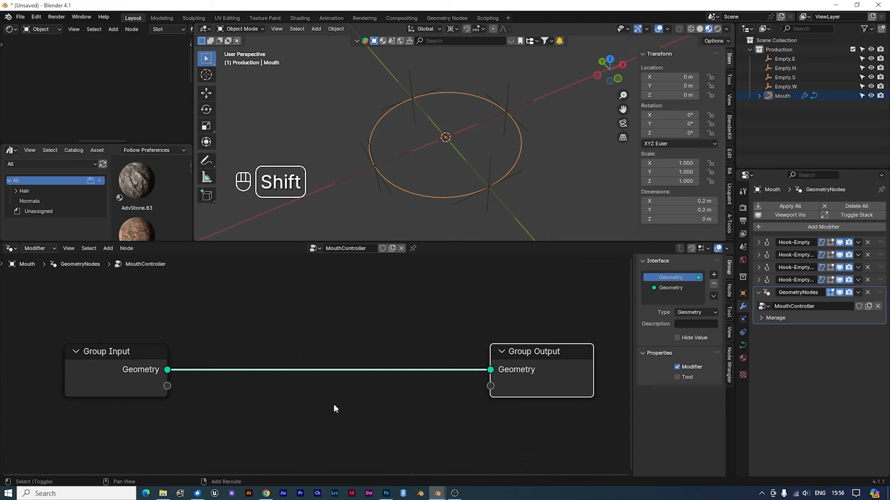
- Add a Curve to Mesh node on the link between Group Input and Group Output
key(shift+a)
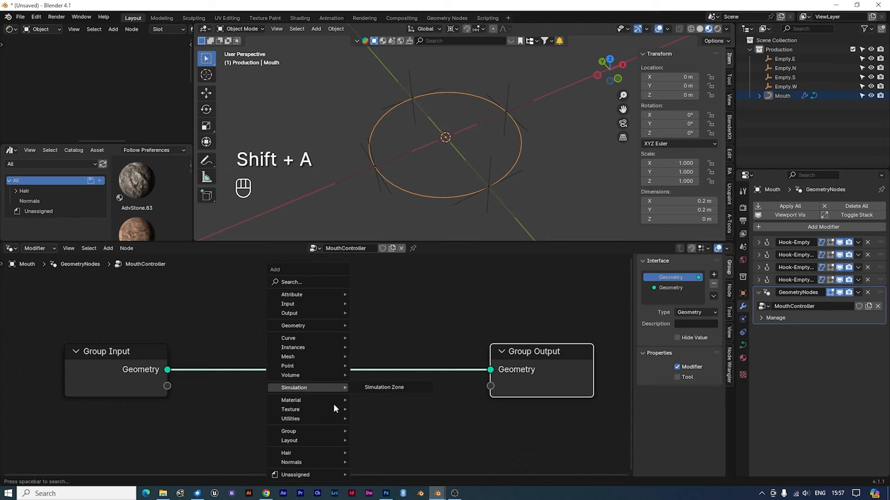
text(curve)
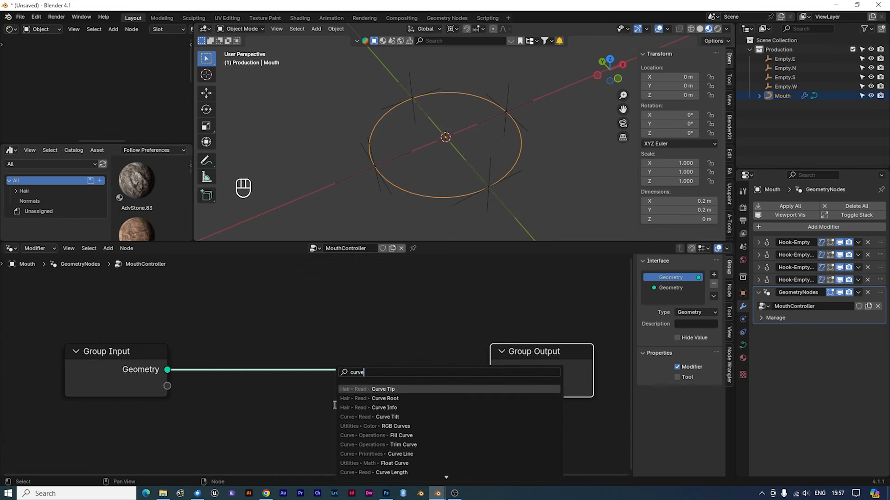
text( to mesh)
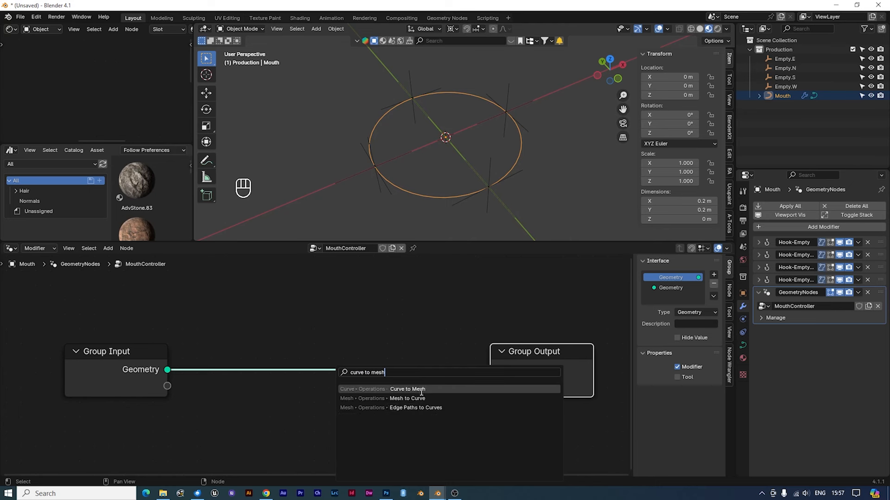
click(352, 389)
click(282, 319)
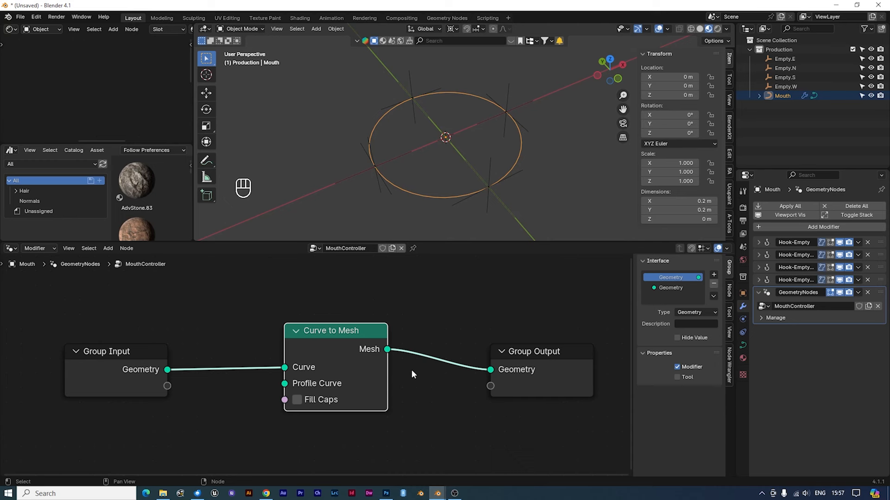
- Add a Curve Circle node below Group Input and connect its Curve output to the Profile Curve of Curve to Mesh
key(shift+a)
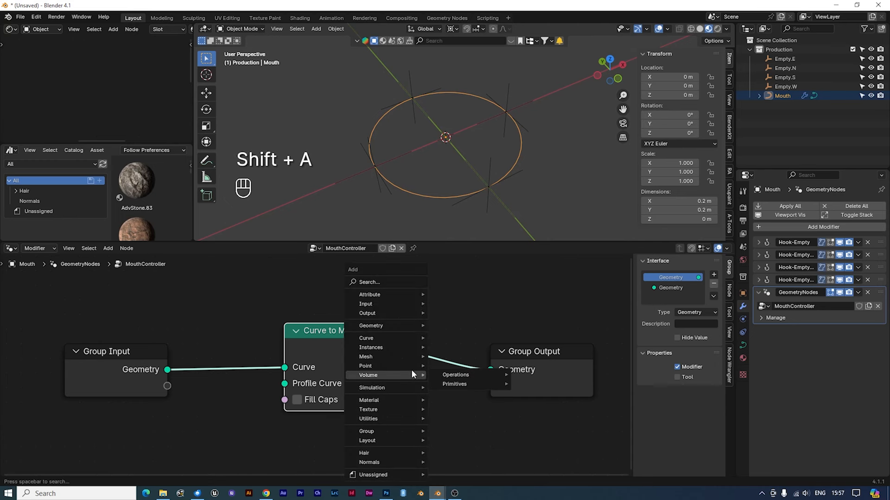
text(circ)
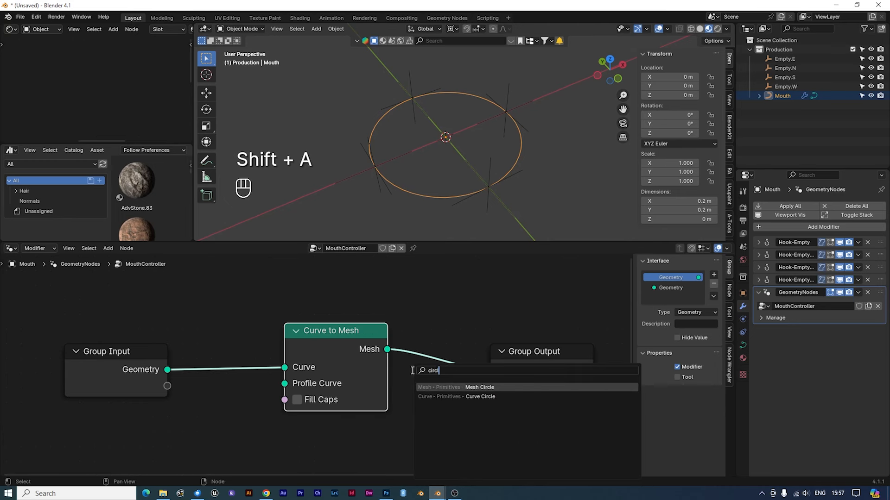
click(464, 395)
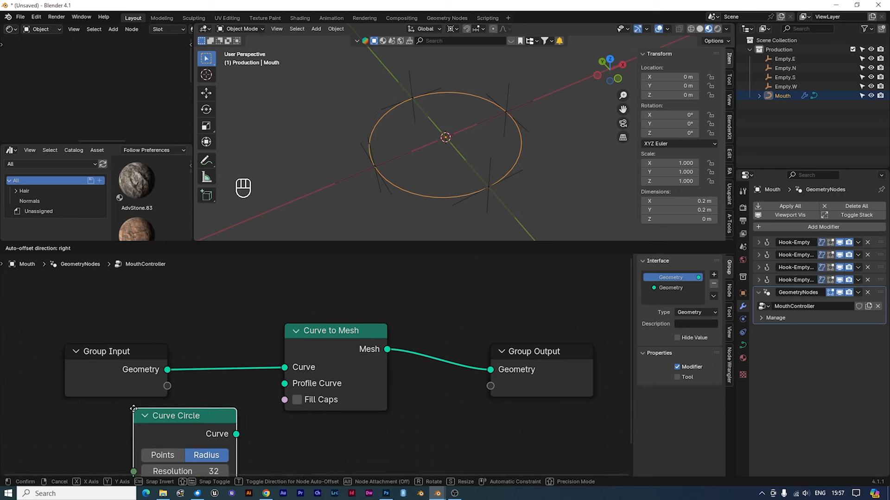
click(203, 426)
scroll(330, 436, down, 2)
shift+scroll(329, 436, down, 2)
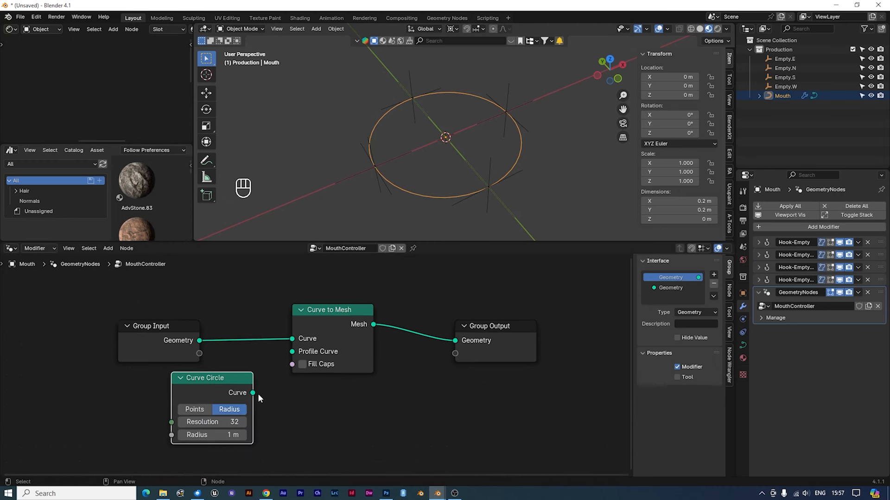
drag(252, 393, 291, 351)
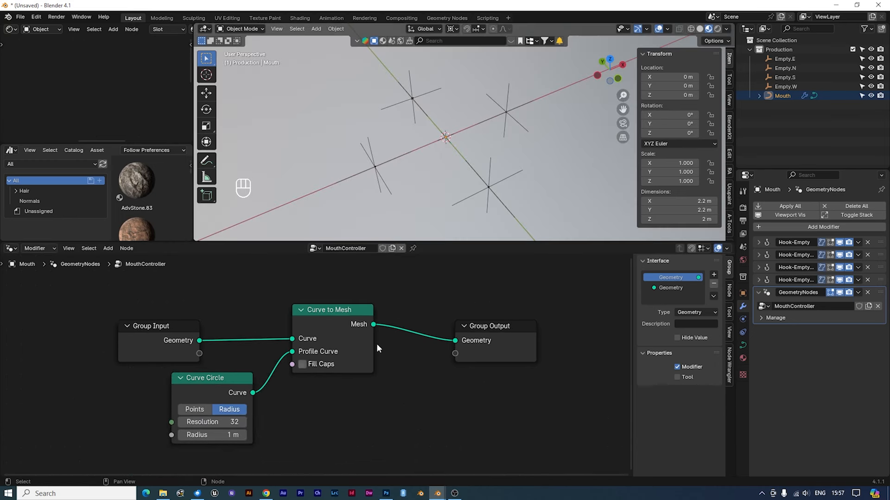
- Set the Curve Circle node's radius to 0.02 m after trying 0.05 m
scroll(451, 167, up, 3)
scroll(452, 170, down, 3)
scroll(452, 169, up, 1)
scroll(452, 170, down, 1)
scroll(452, 169, up, 2)
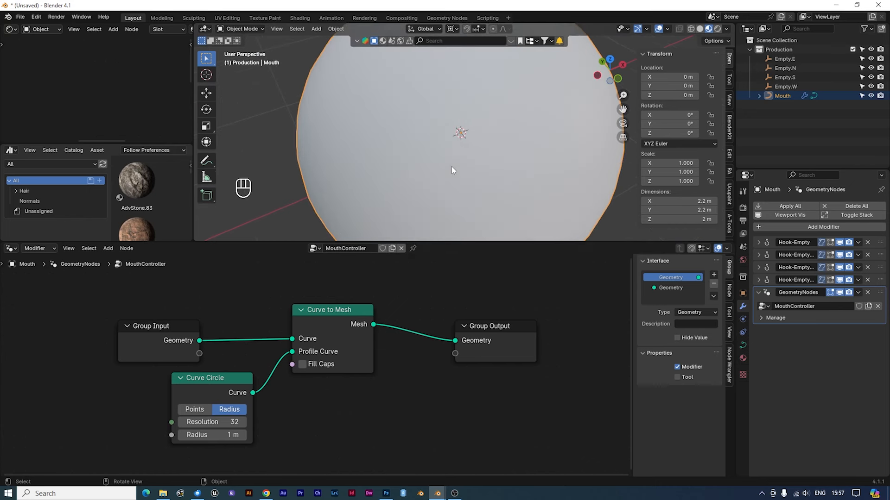
click(206, 435)
text(.05)
text(.02)
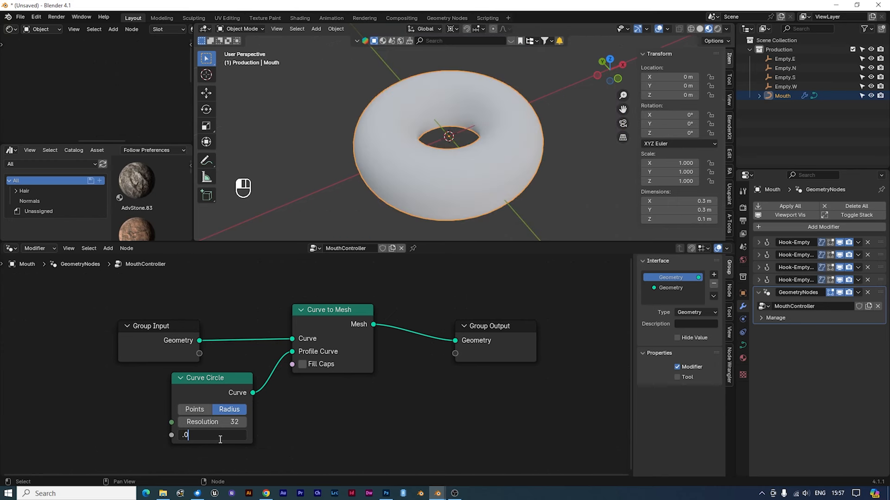
key(Return)
- Test the mouth mesh's deformation by freely moving Empty.W, and cancel the move
mouse_move(464, 150)
middle_down()
mouse_move(445, 198)
mouse_move(466, 133)
middle_up()
scroll(466, 141, up, 2)
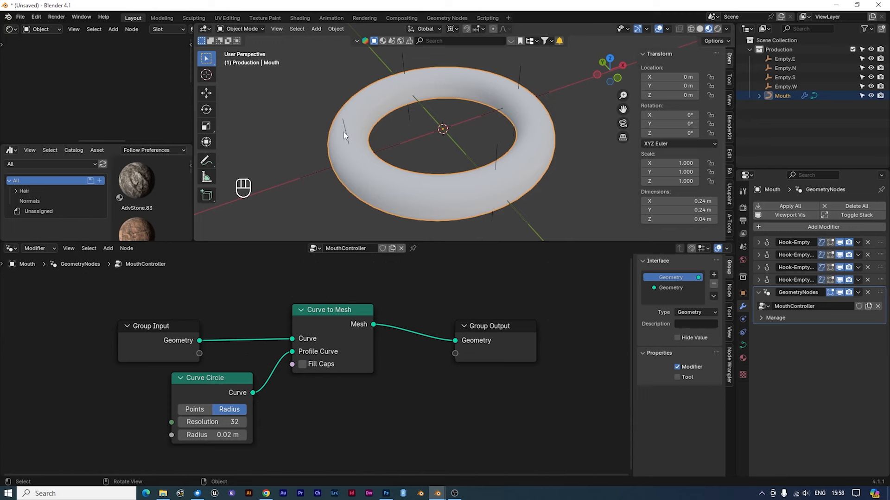
click(345, 131)
key(g)
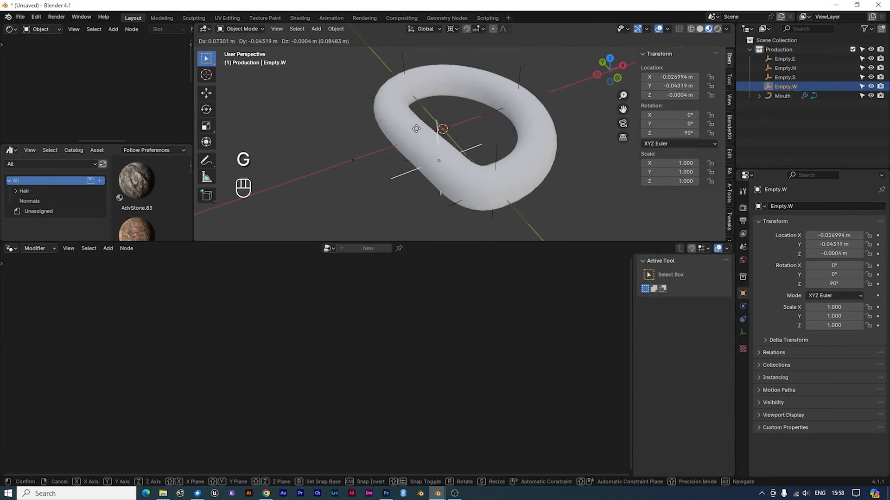
right_click(499, 156)
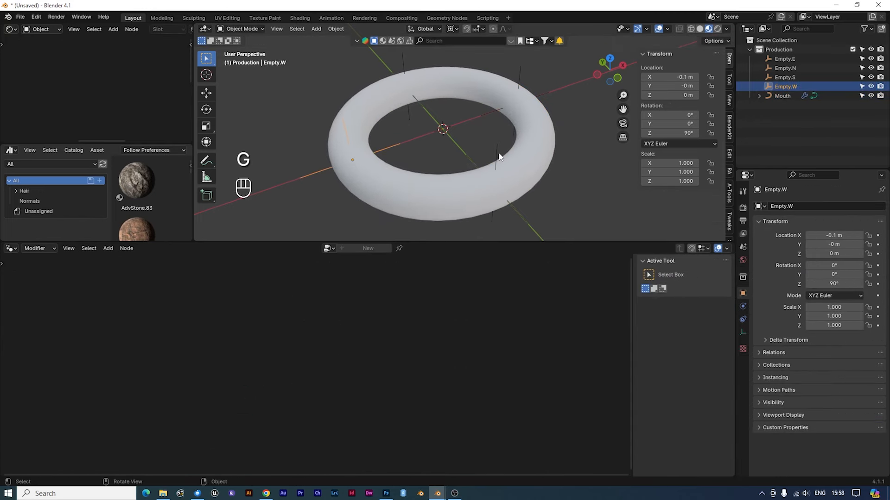
- Test the mouth mesh's deformation by freely moving Empty.S and Empty.N, and cancel each move
click(499, 156)
key(g)
right_click(528, 133)
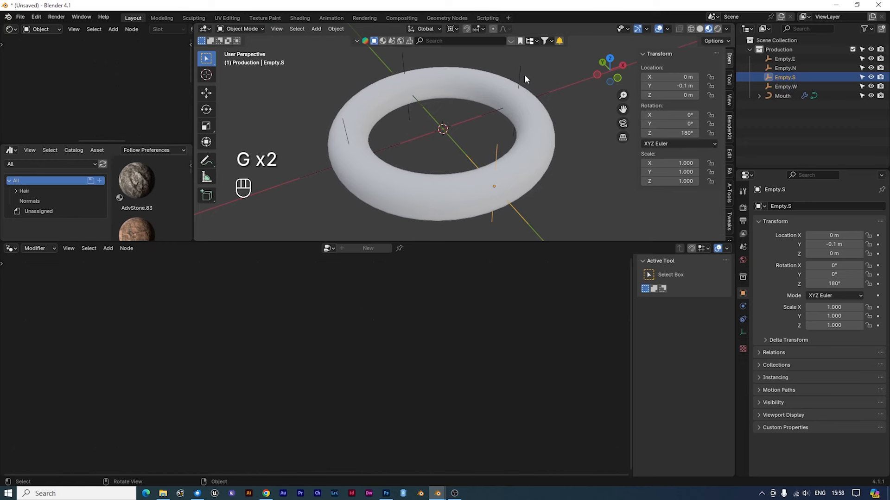
key(g)
right_click(501, 79)
click(398, 60)
key(g)
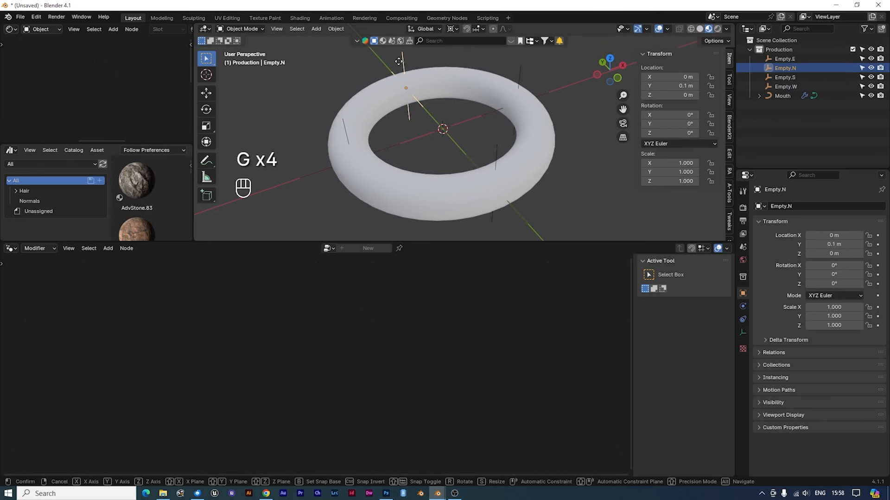
right_click(434, 63)
middle_drag(365, 145, 371, 122)
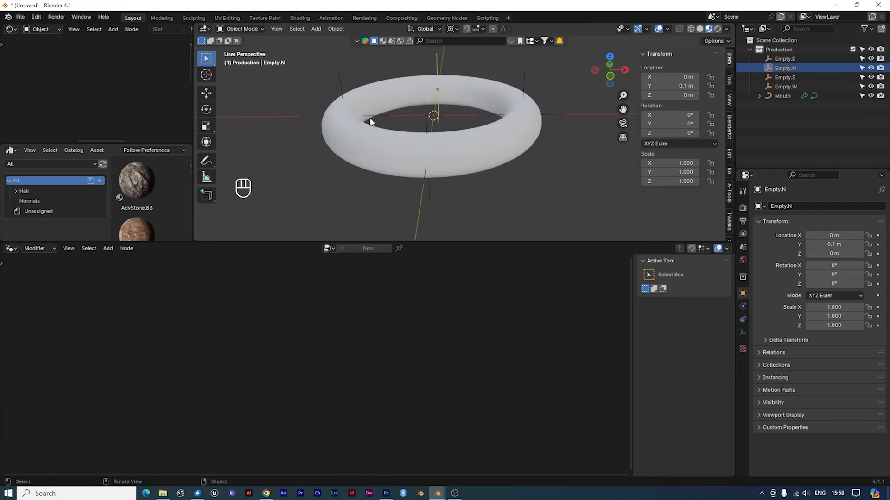
middle_drag(494, 151, 379, 127)
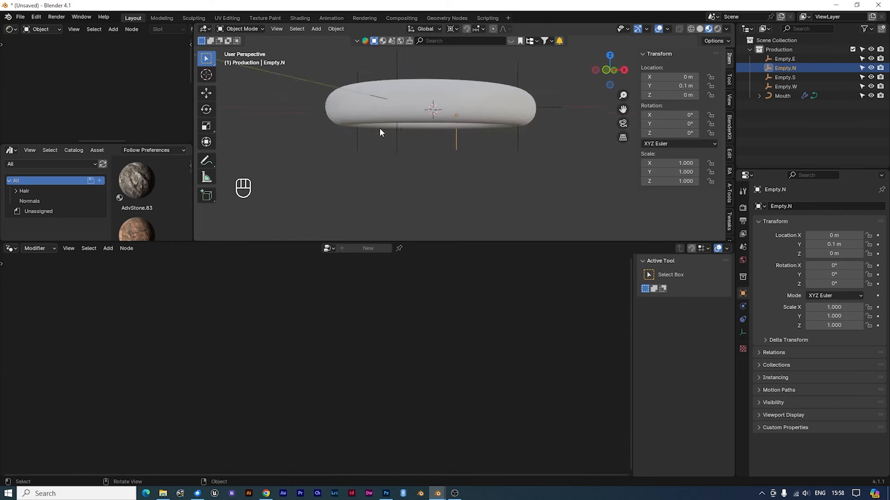
middle_drag(462, 131, 423, 110)
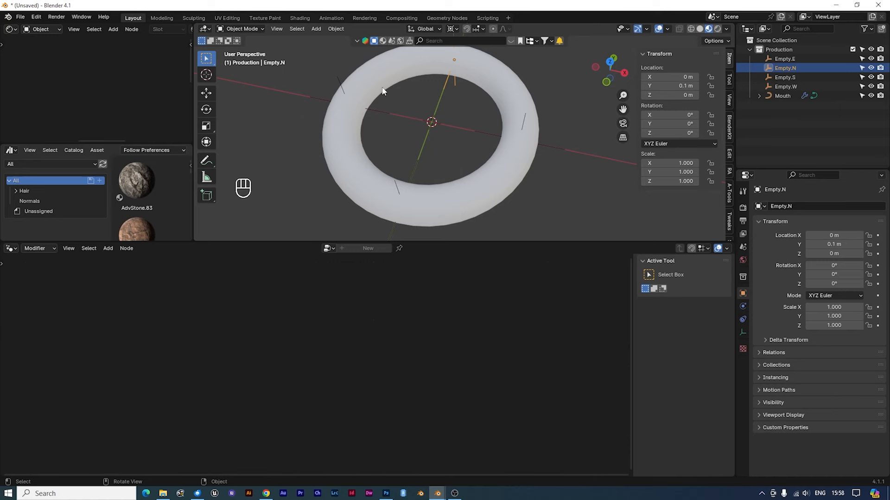
mouse_move(464, 140)
middle_down()
mouse_move(481, 118)
mouse_move(467, 122)
middle_up()
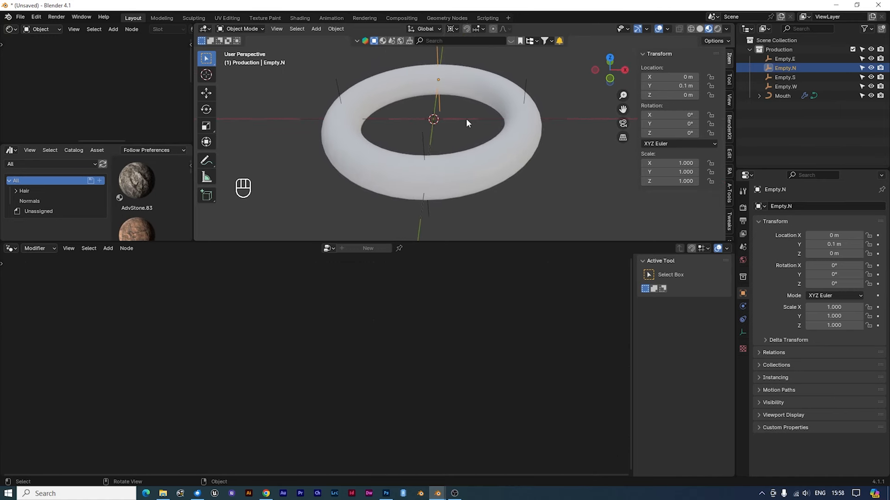
- Select the Mouth object and spread its Group Input and Group Output nodes apart to make room above Curve to Mesh
click(531, 147)
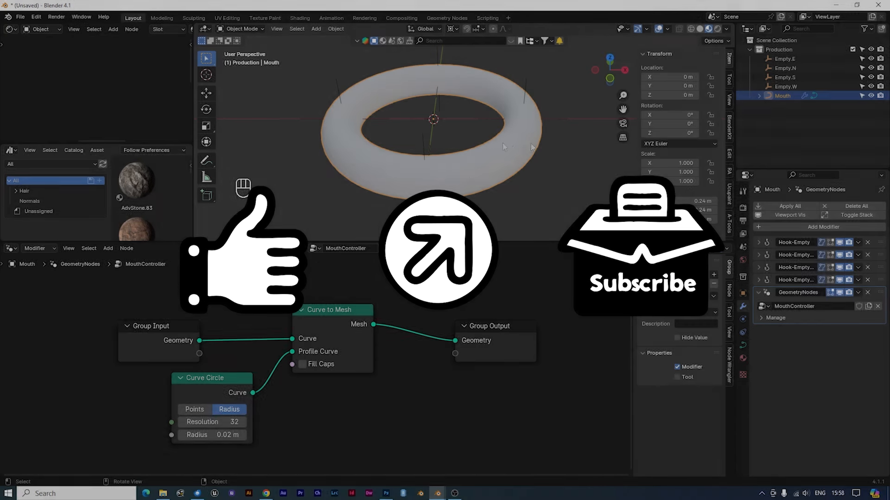
scroll(417, 366, down, 4)
drag(414, 364, 577, 311)
drag(229, 366, 81, 309)
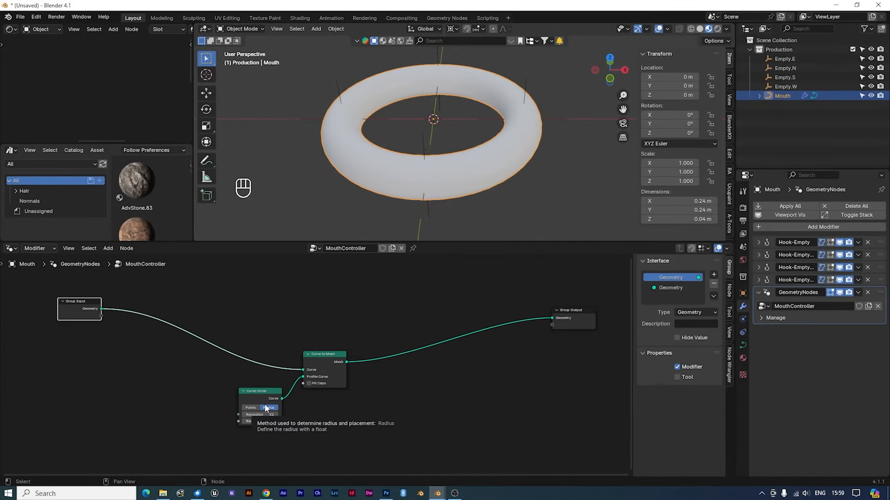
- Add a Set Spline Cyclic node fed by Group Input's Geometry on a new upper branch, and enable its Cyclic option
middle_drag(363, 386, 363, 400)
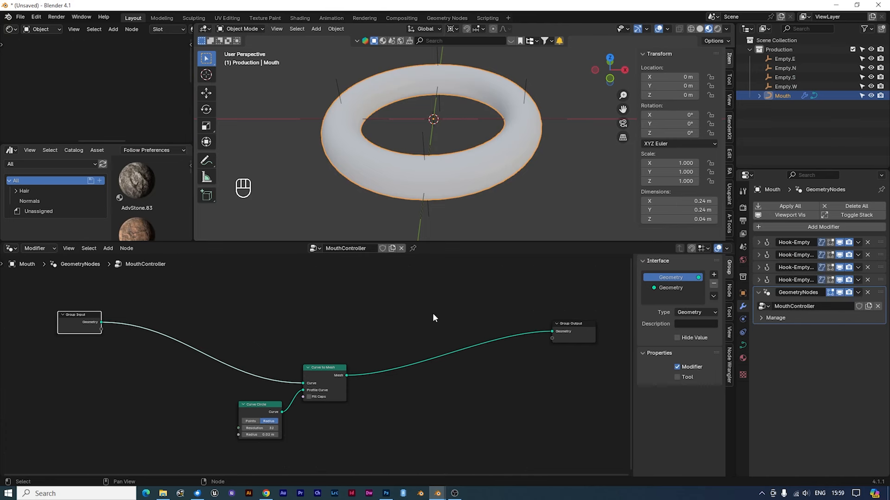
scroll(433, 314, up, 1)
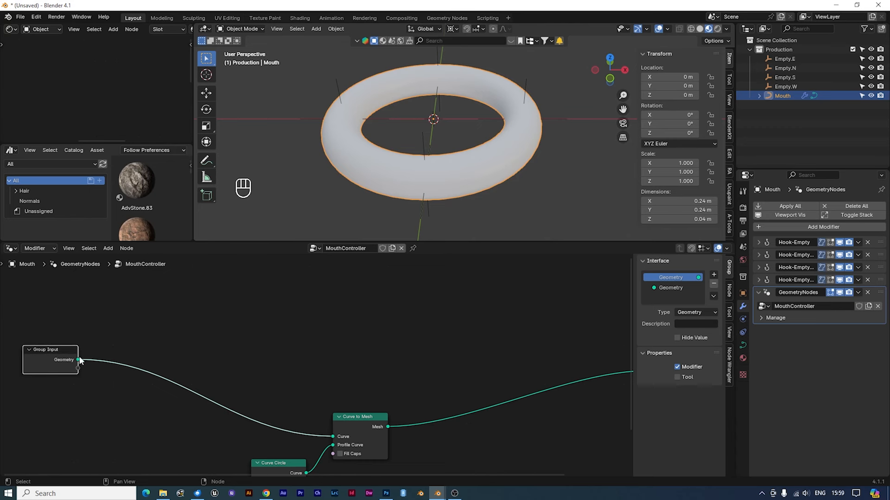
drag(78, 360, 163, 282)
text(cycli)
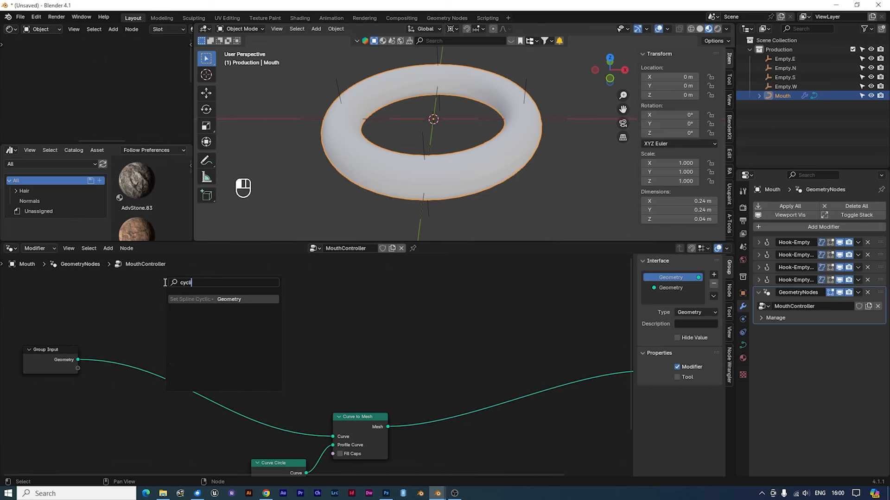
click(212, 301)
click(218, 306)
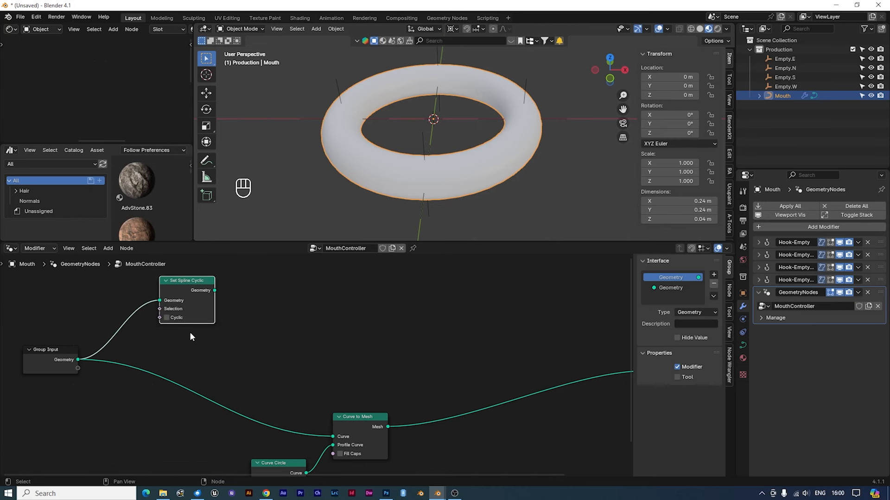
click(167, 318)
- Add a Trim Curve node fed by the Geometry output of Set Spline Cyclic
drag(215, 291, 246, 295)
text(trim)
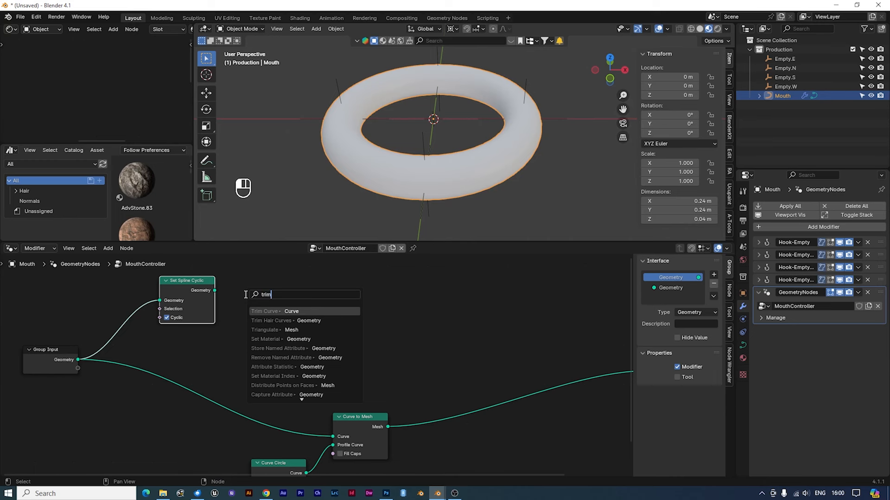
key(Return)
click(243, 287)
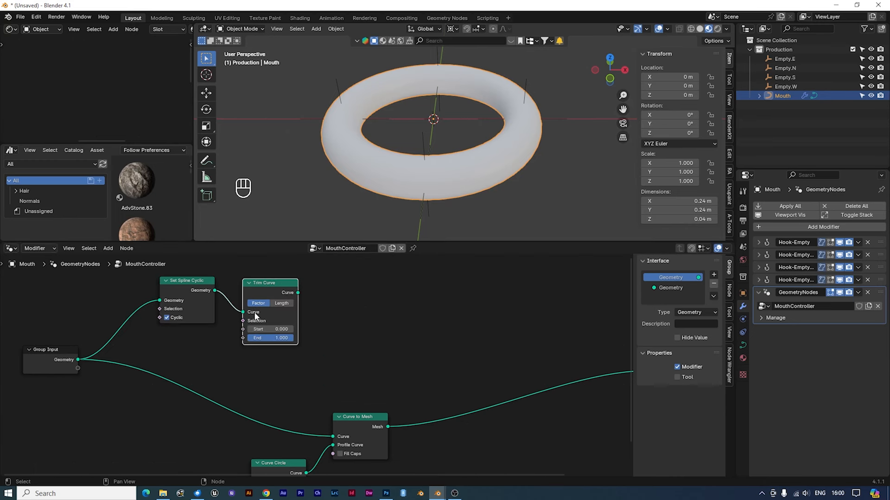
- Add a second Curve to Mesh node with its Curve input fed by the Trim Curve output
drag(299, 292, 329, 291)
text(curv)
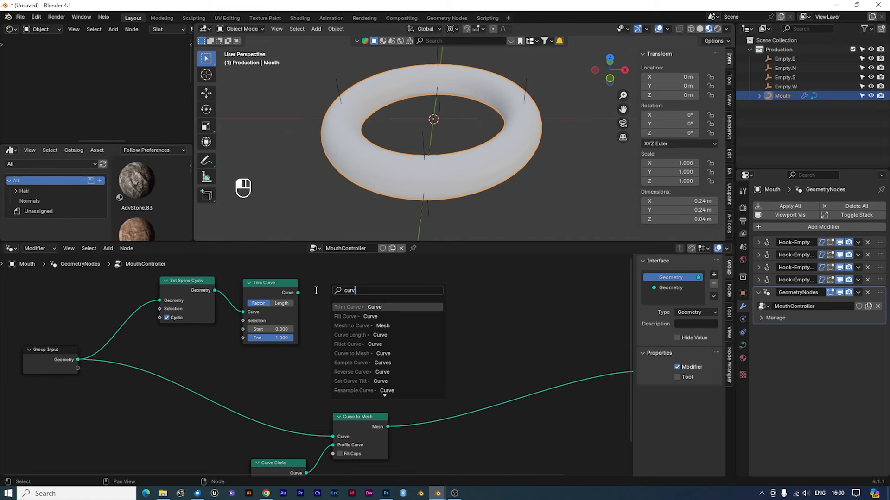
text(e to mes)
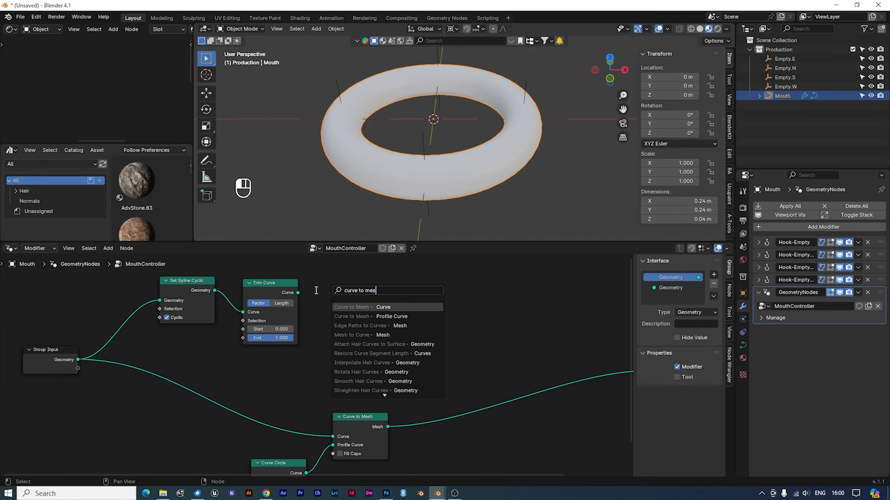
key(Return)
click(312, 289)
- Add a Domain Size node fed by the Mesh output of the upper Curve to Mesh node
middle_drag(404, 283, 353, 309)
drag(329, 322, 372, 297)
text(domain)
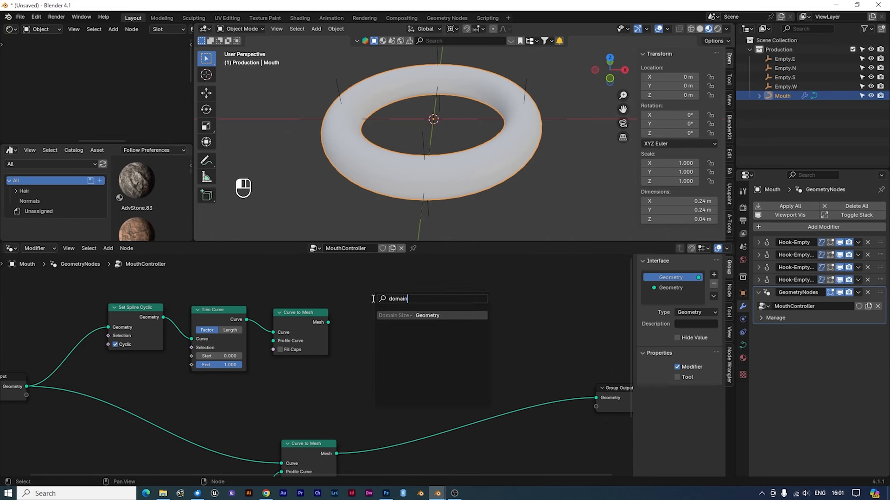
key(Return)
click(452, 327)
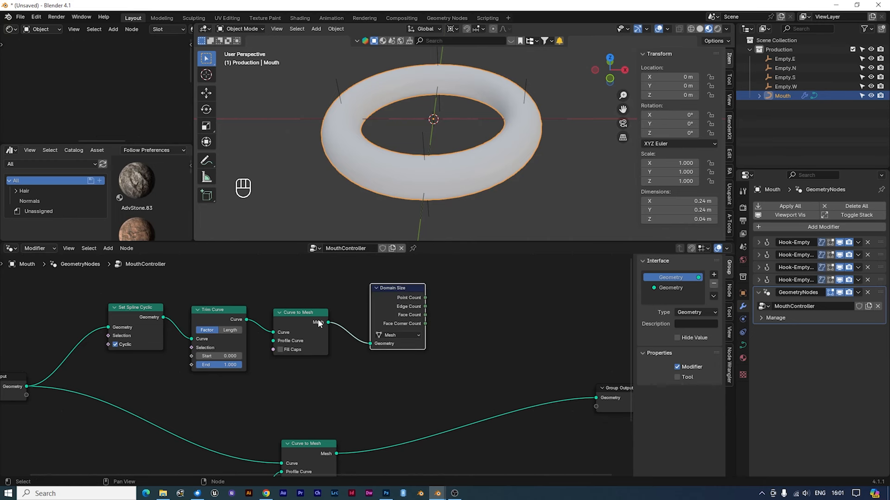
- Add a Sample Index node fed by the same upper Curve to Mesh output, and arrange it directly below Domain Size
drag(328, 322, 359, 374)
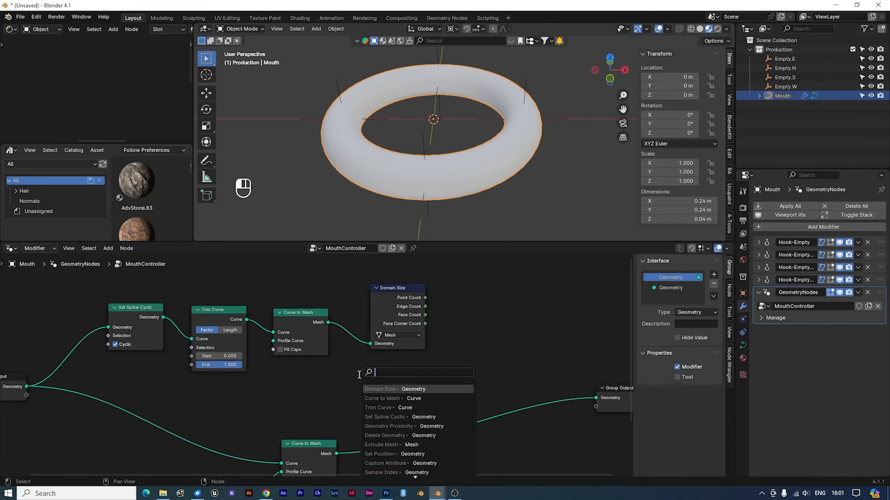
text(smaple)
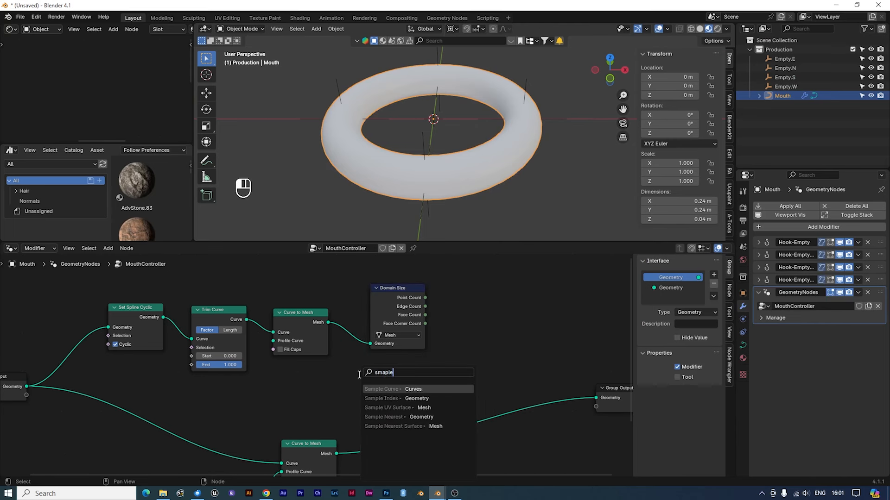
click(393, 398)
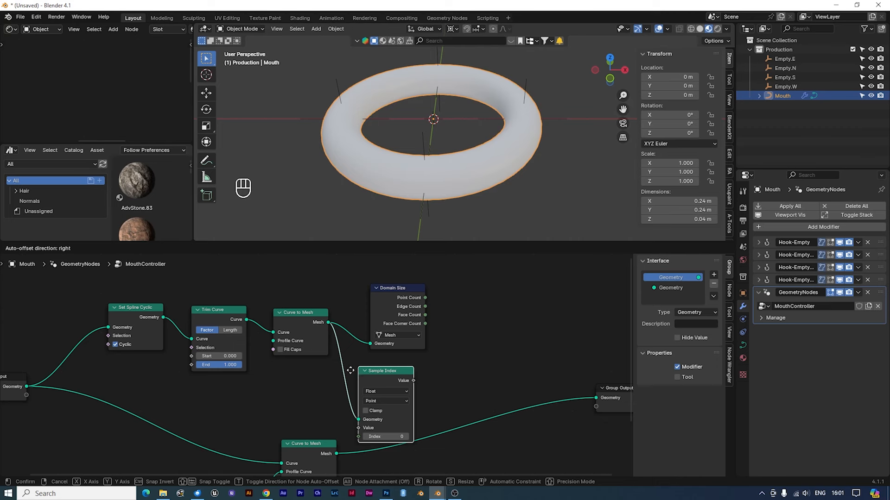
click(350, 361)
mouse_move(411, 288)
mouse_down()
mouse_move(408, 266)
mouse_move(406, 277)
mouse_up()
drag(368, 373, 387, 350)
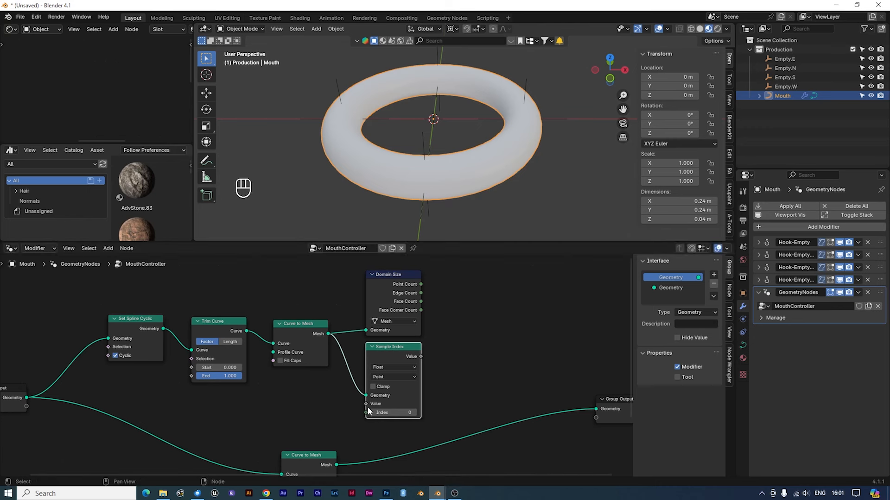
- Add Position and Index nodes connected to the Value and Index inputs of Sample Index
drag(366, 404, 330, 391)
text(position)
click(330, 392)
click(329, 385)
drag(366, 412, 295, 412)
text(index)
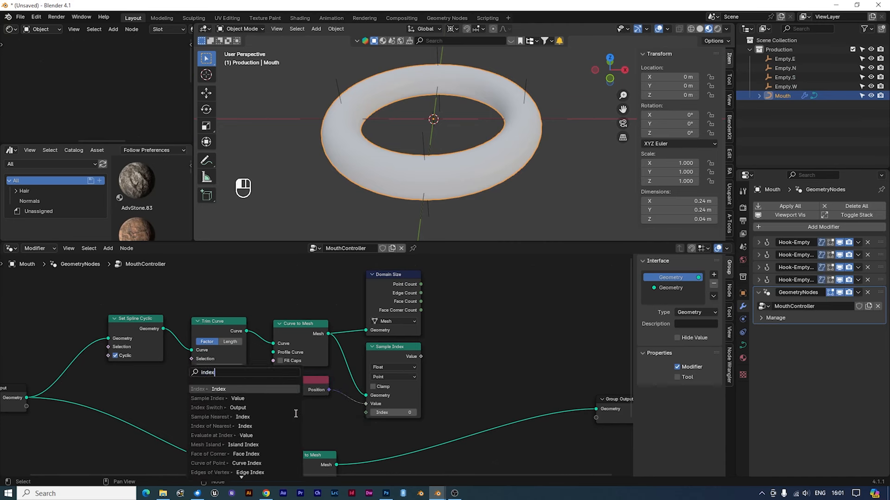
key(Return)
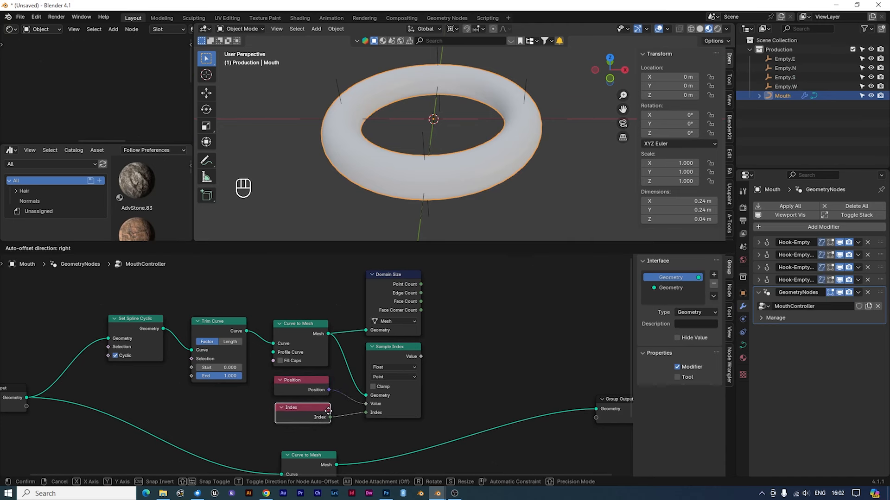
click(328, 411)
- Add a Mesh Circle node with its Vertices input driven by Domain Size's Point Count
middle_drag(411, 334, 327, 343)
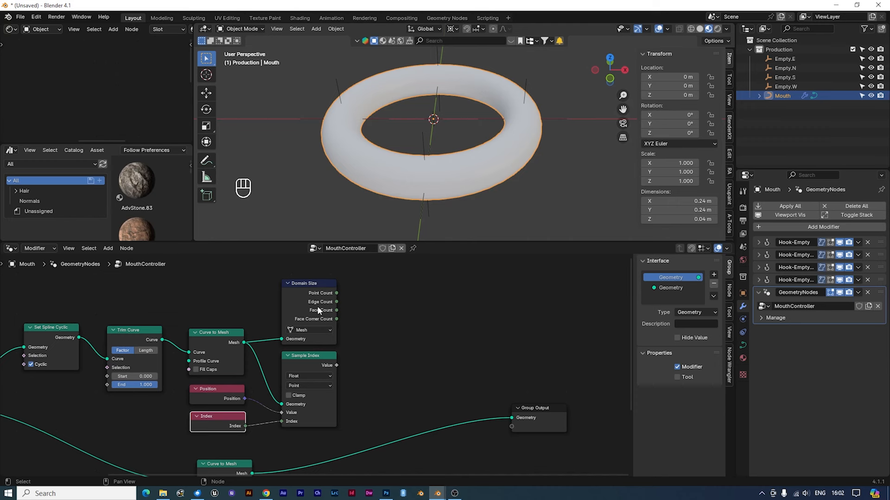
drag(336, 293, 374, 314)
text(mesh)
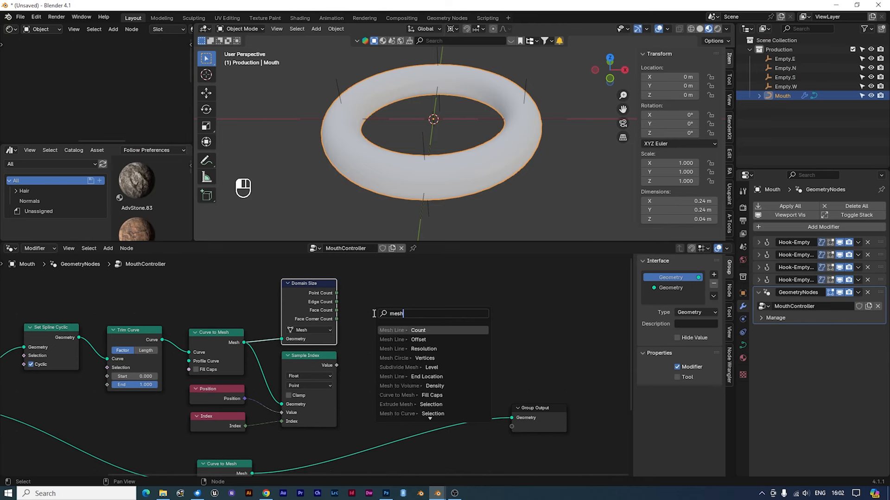
text(ci)
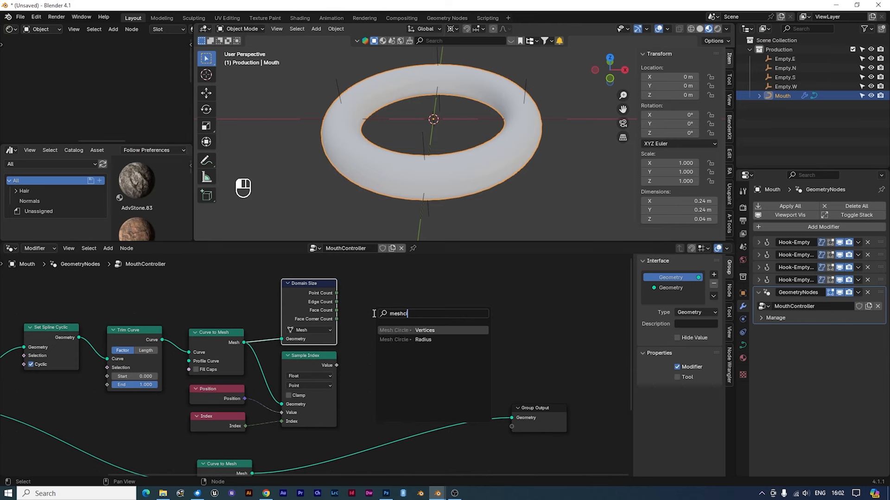
key(Return)
click(371, 318)
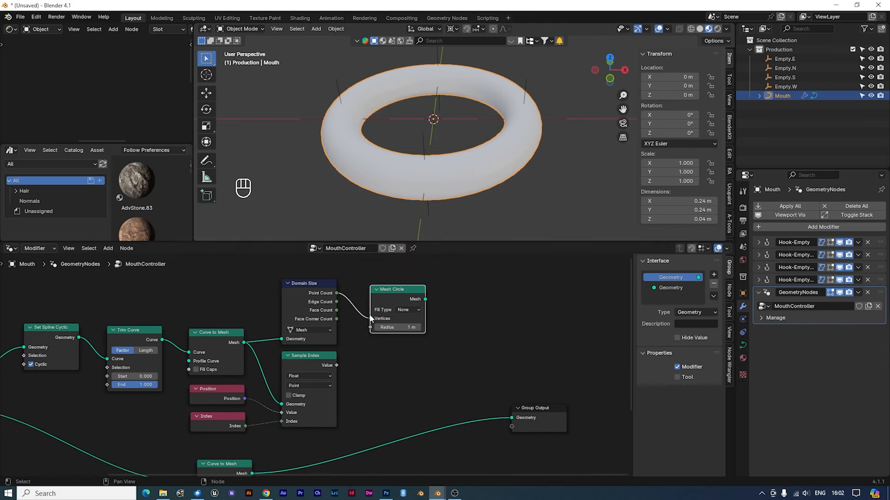
- Set the Mesh Circle's fill type to N-Gon and its radius to 0.1 m
click(405, 311)
click(410, 328)
click(412, 328)
key(BackSpace)
text(.1)
key(Return)
- Add a Set Position node after Mesh Circle and connect Sample Index's Value output to its Position input
drag(425, 299, 452, 314)
text(se)
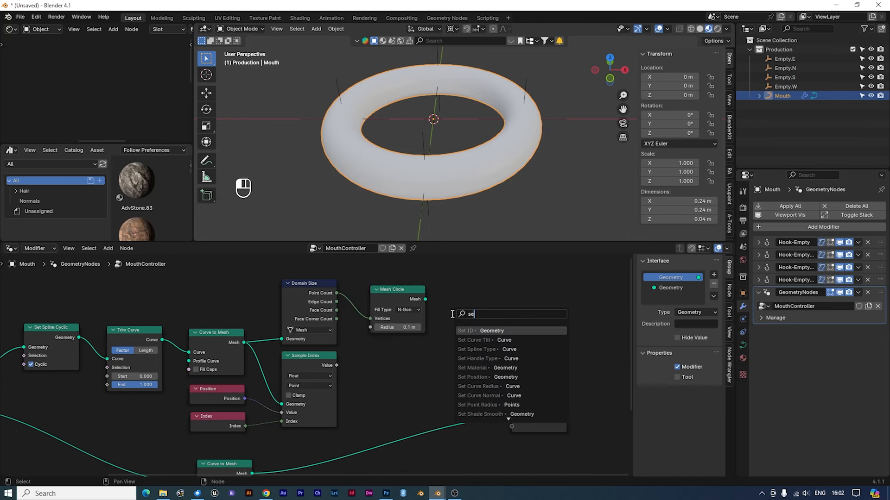
text(t po)
key(BackSpace)
key(BackSpace)
key(BackSpace)
text(po)
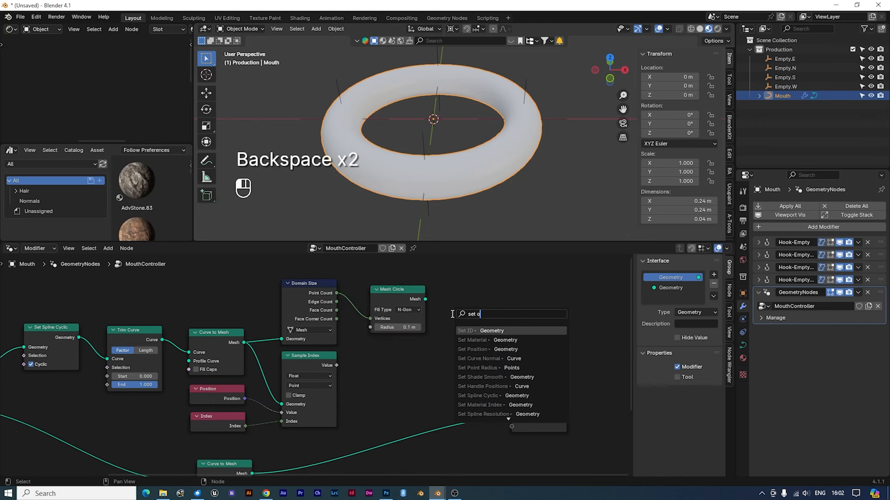
text(sition)
key(Return)
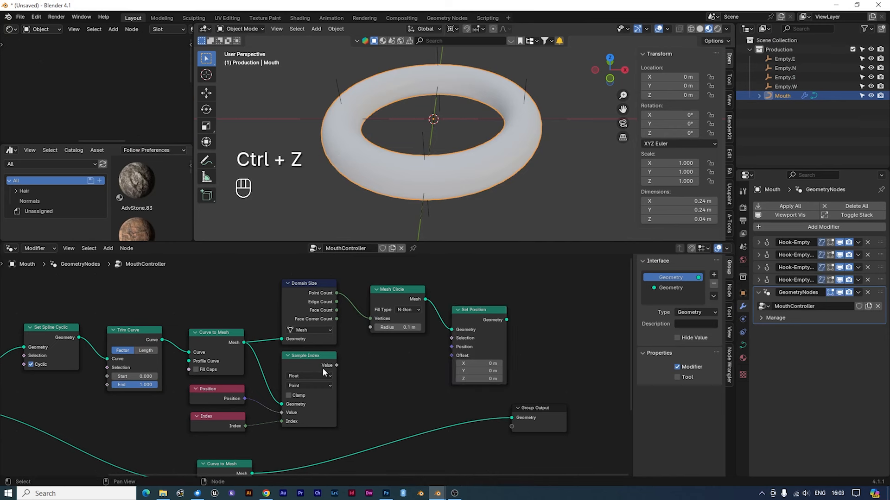
drag(335, 364, 451, 347)
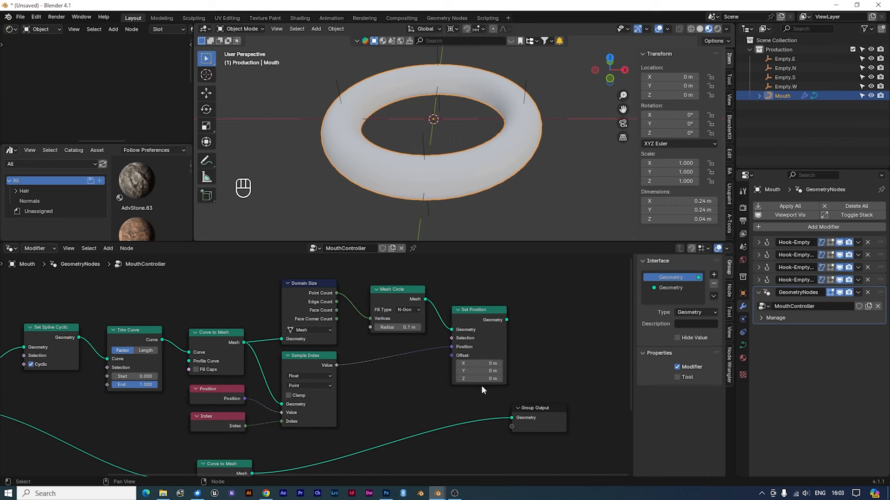
- Add an Extrude Mesh node fed by Set Position's Geometry output, placed above Group Output
drag(506, 319, 530, 336)
text(extr)
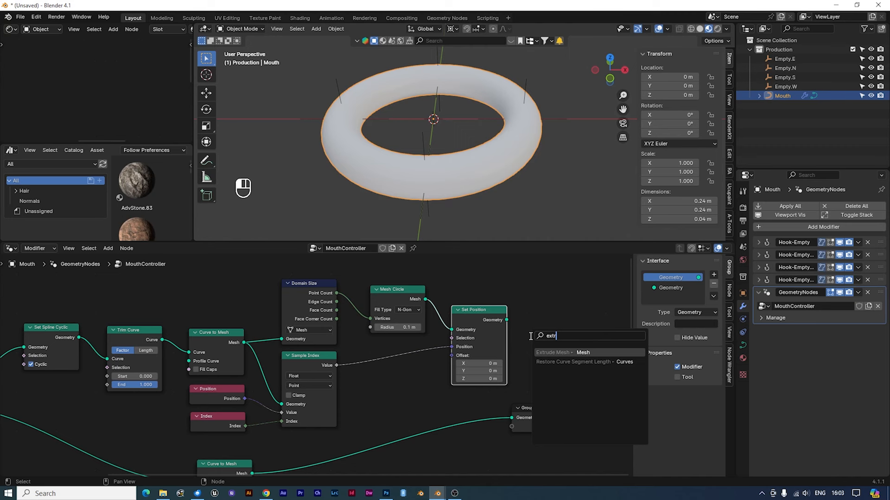
key(Return)
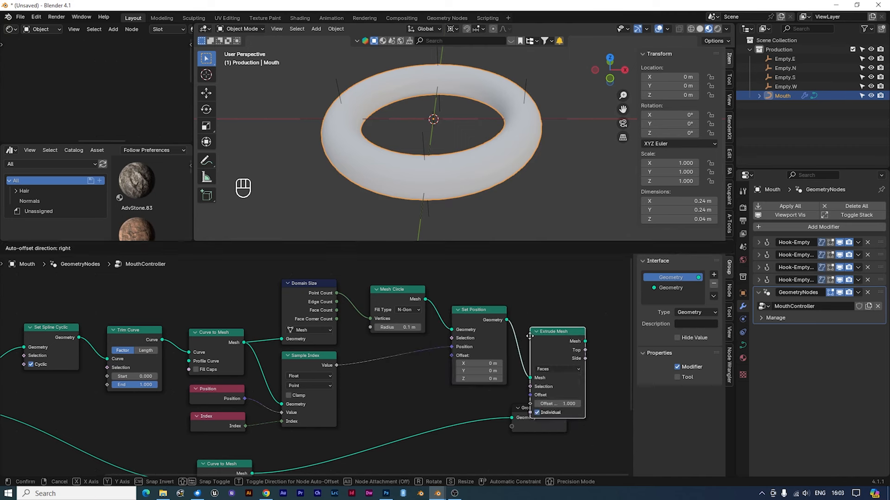
click(522, 302)
middle_drag(574, 378, 487, 378)
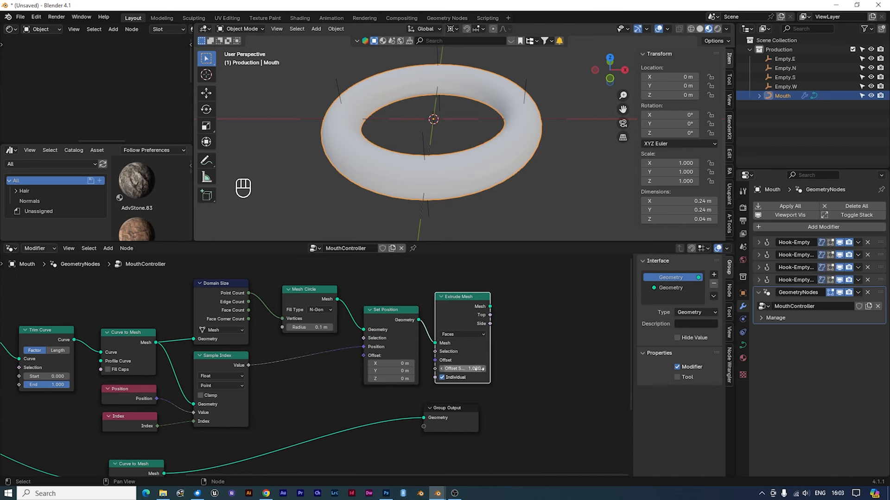
- Set the Extrude Mesh node's Offset Scale to 0.03
click(477, 368)
text(.03)
key(Return)
- Move Group Output aside and insert a Join Geometry node between the lips' Curve to Mesh node and Group Output
scroll(519, 337, down, 3)
shift+scroll(527, 385, down, 1)
drag(402, 372, 521, 370)
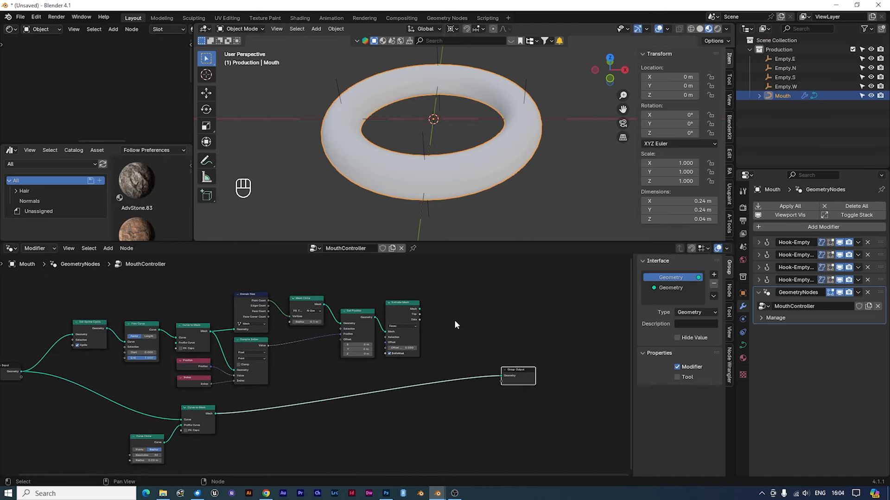
key(shift+a)
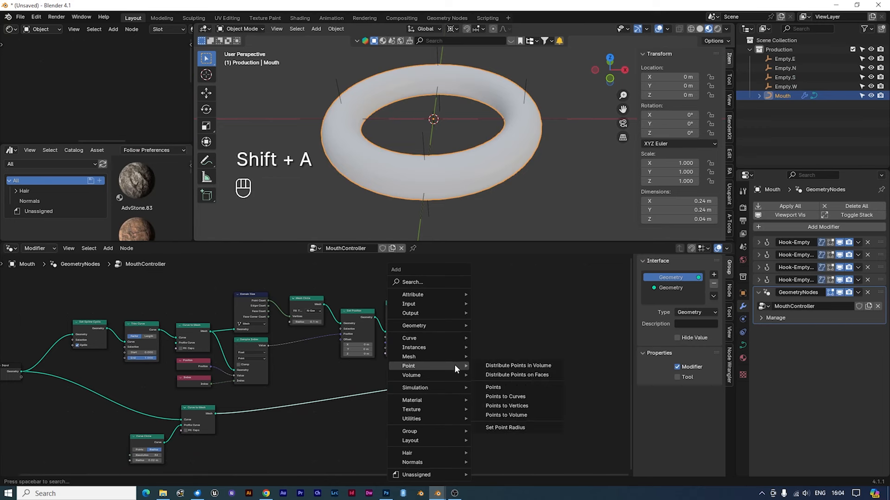
text(join)
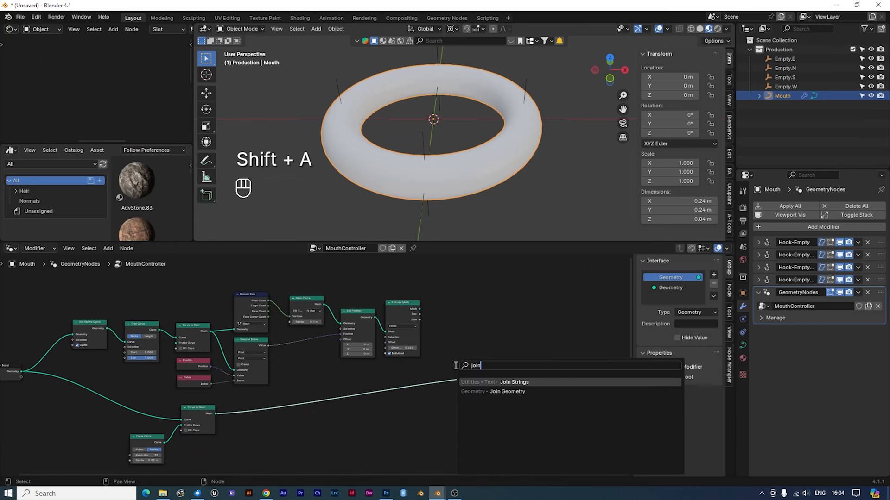
key(Down)
key(Return)
click(461, 370)
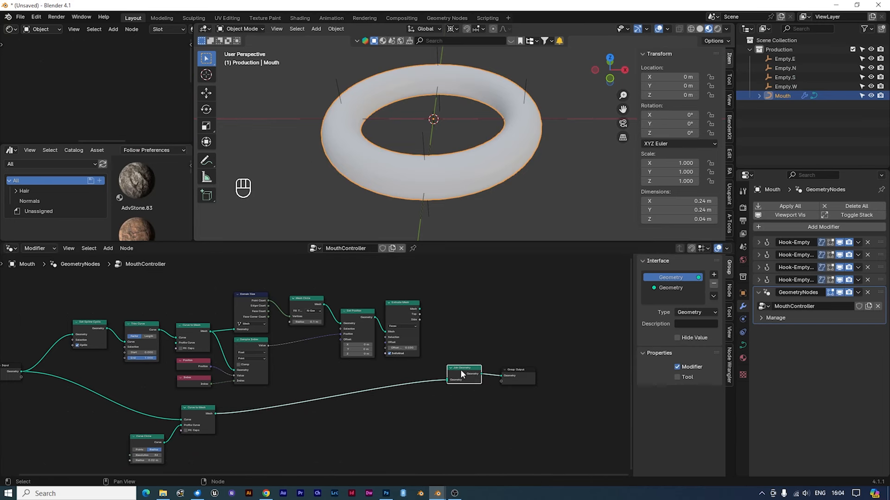
- Space out Join Geometry and Group Output, and connect Extrude Mesh's Mesh output to Join Geometry
drag(526, 370, 560, 362)
drag(471, 371, 488, 363)
scroll(444, 341, up, 5)
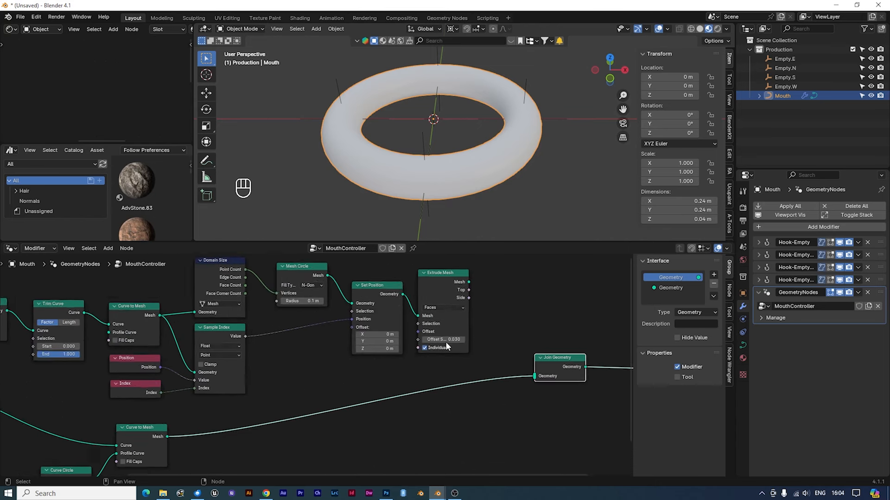
shift+middle_drag(506, 338, 326, 348)
drag(290, 290, 354, 384)
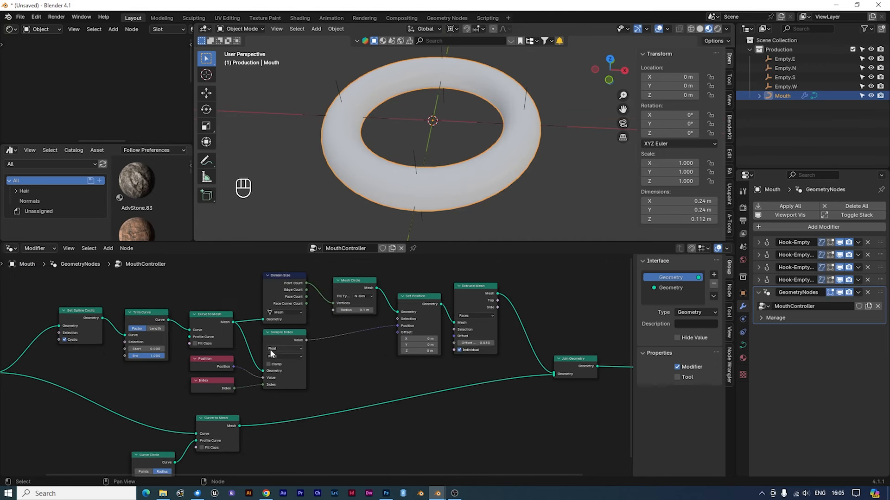
- Set the Sample Index node's data type to Vector and inspect the filled mouth interior
drag(282, 332, 285, 337)
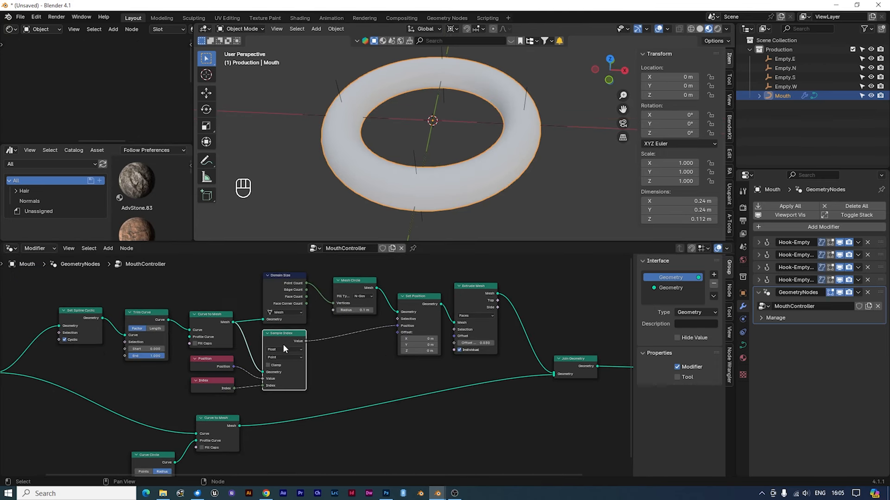
click(282, 349)
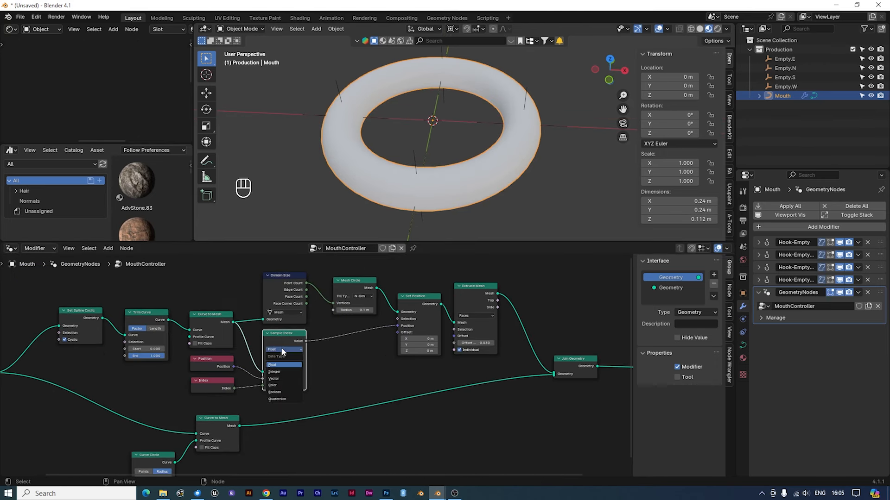
click(275, 376)
middle_drag(457, 146, 491, 159)
middle_drag(440, 142, 432, 94)
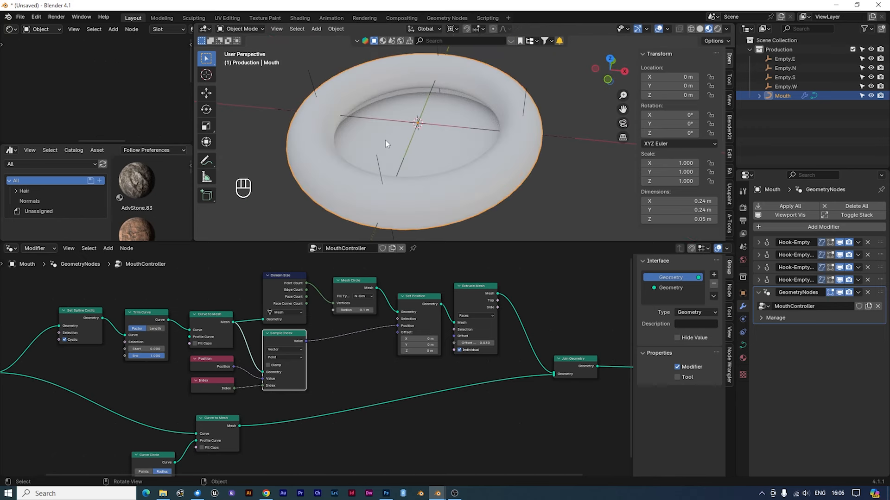
- Turn on the Face Orientation overlay to check the normals of the mouth interior
middle_drag(436, 144, 495, 110)
click(520, 90)
key(g)
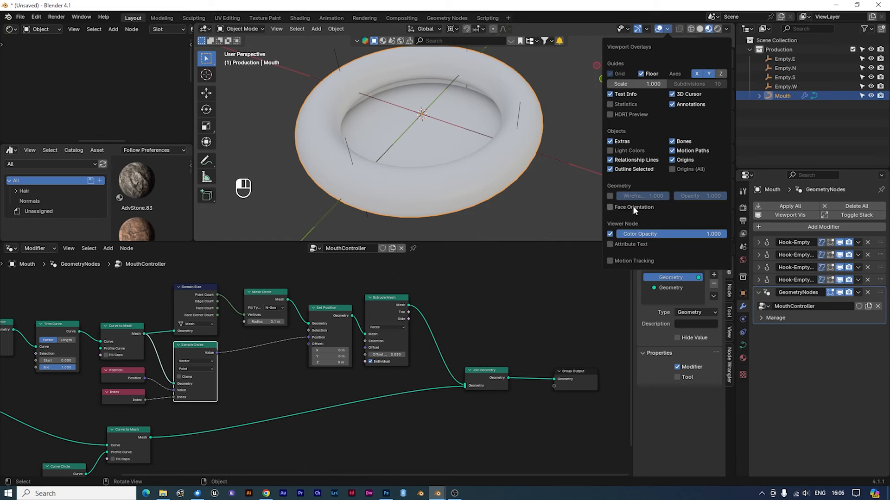
click(634, 209)
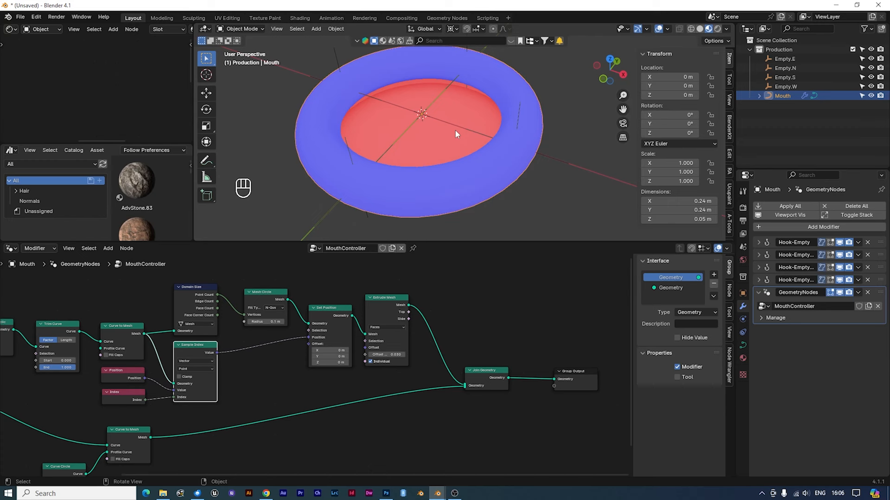
- Insert a Flip Faces node between Extrude Mesh and Join Geometry
scroll(474, 337, up, 2)
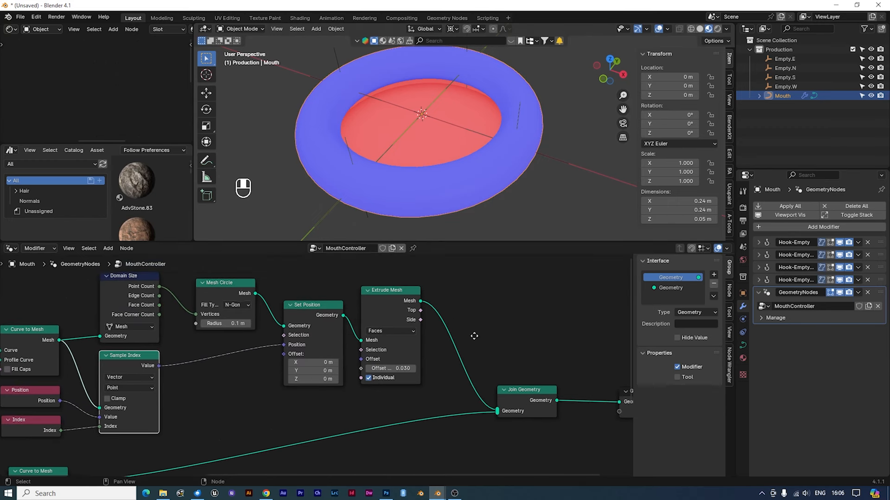
middle_drag(474, 335, 472, 346)
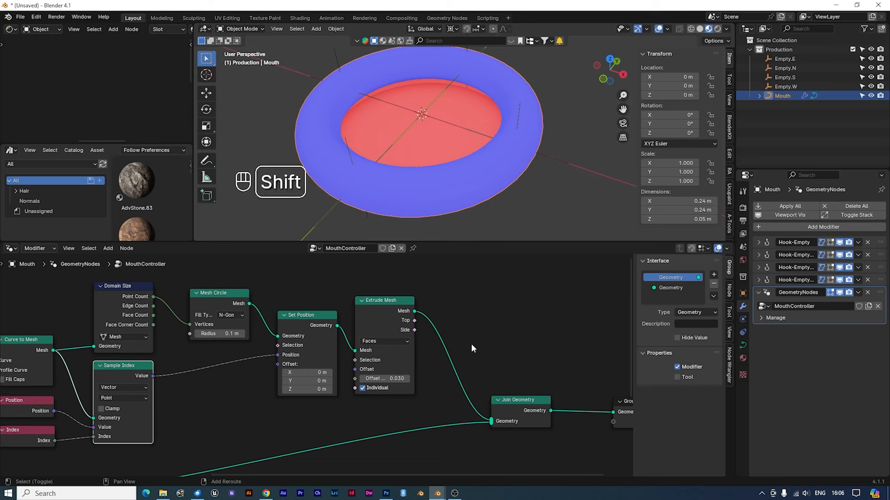
key(shift+a)
text(s)
key(BackSpace)
text(flip)
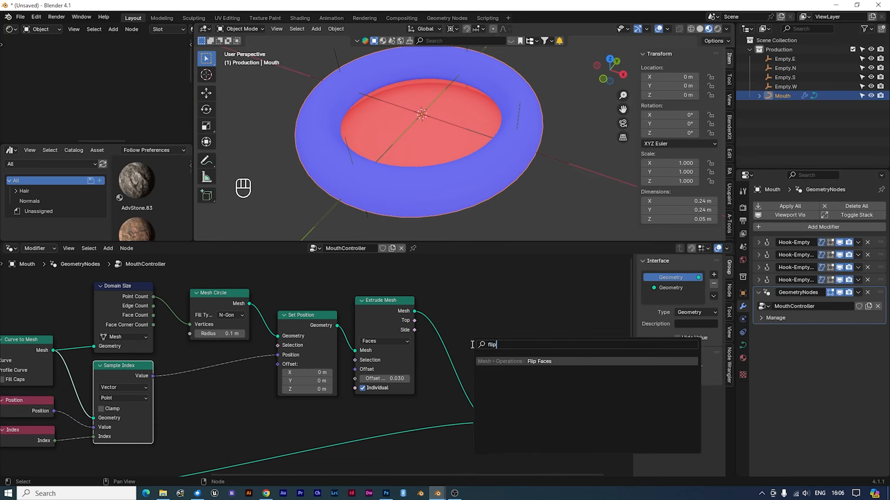
key(Return)
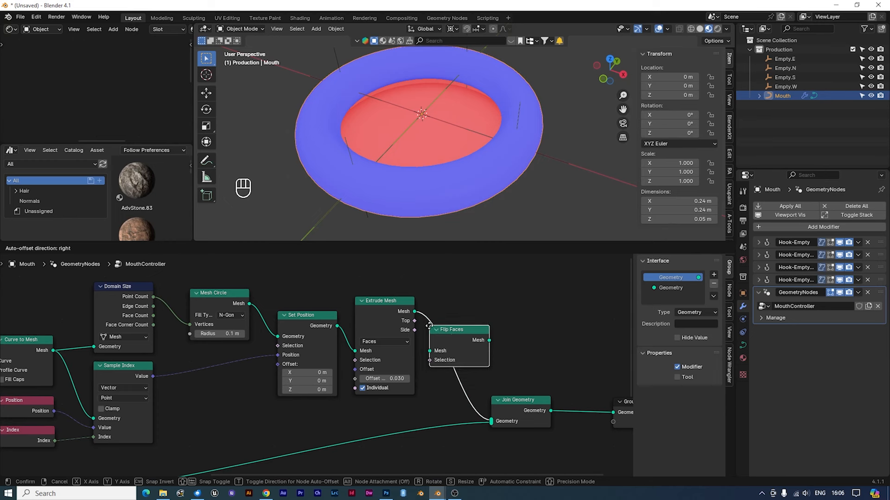
click(467, 331)
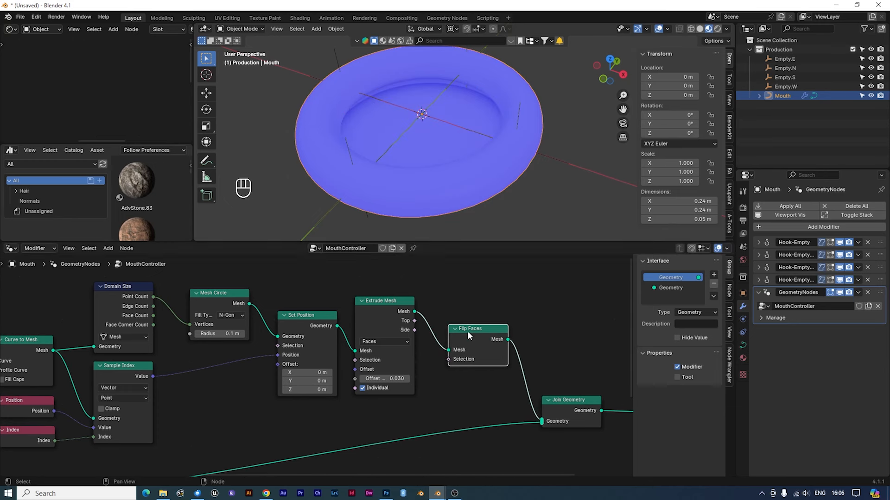
- Turn off the Face Orientation overlay
click(667, 29)
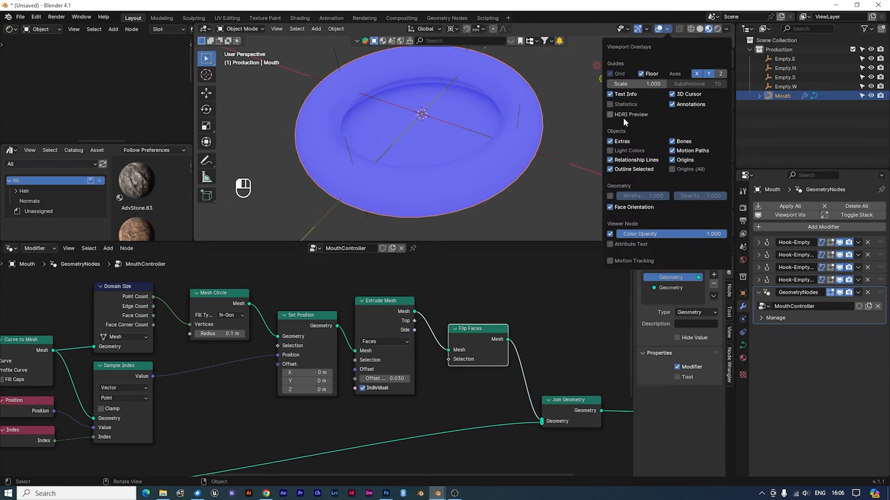
click(626, 207)
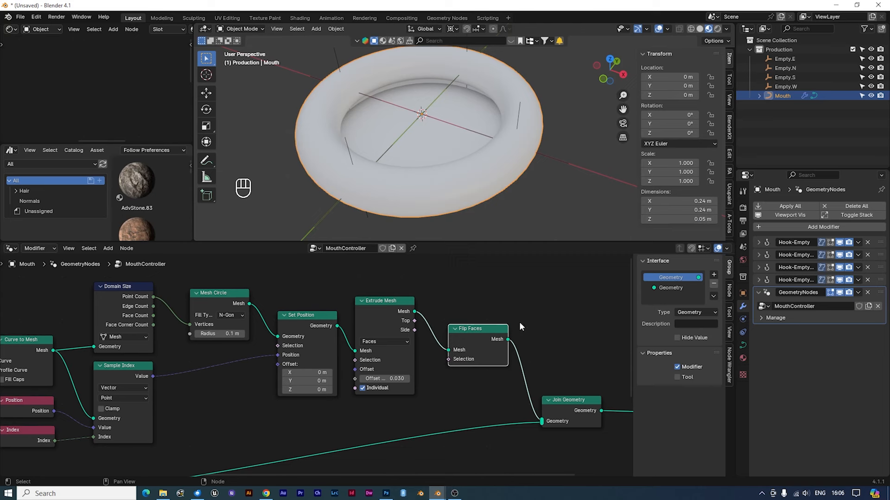
- Move the lips' Curve to Mesh and Curve Circle nodes further down, away from the interior branch
middle_drag(542, 325, 349, 405)
scroll(350, 407, down, 2)
click(266, 378)
shift+click(204, 409)
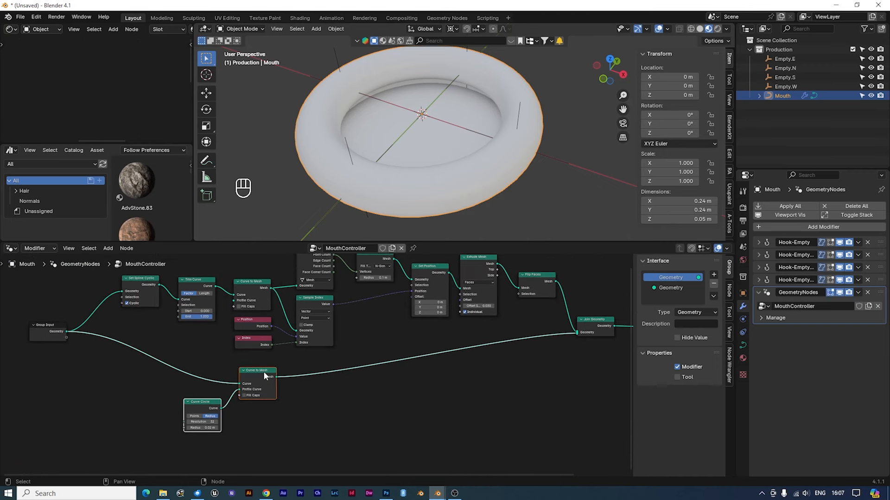
drag(265, 376, 281, 433)
- Insert a Set Material node after the lips' Curve to Mesh node
scroll(357, 432, up, 1)
middle_drag(363, 431, 369, 359)
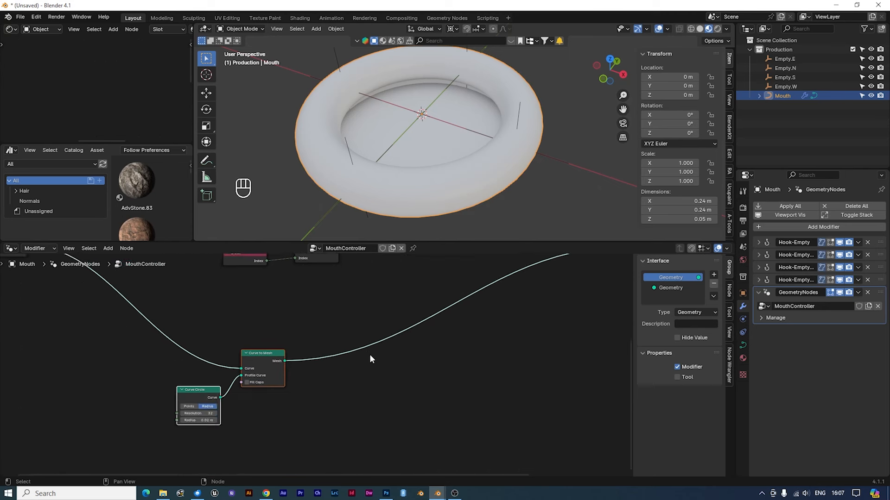
scroll(369, 359, up, 1)
key(shift+a)
text(set)
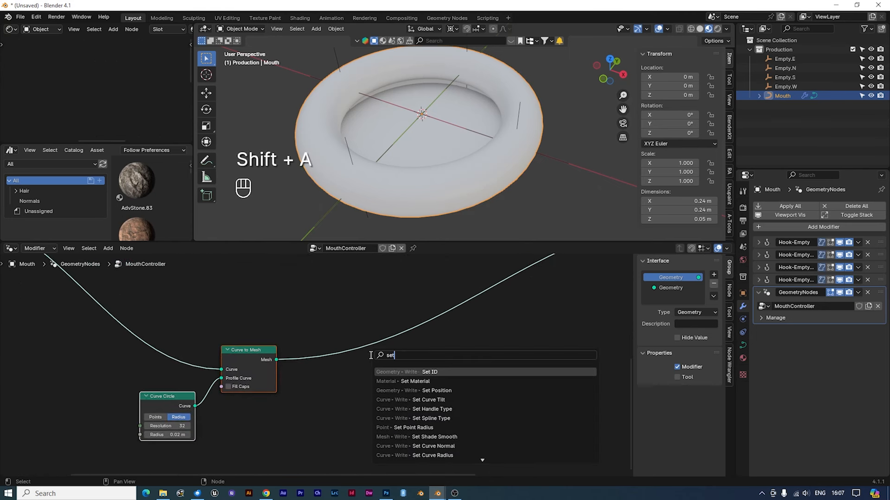
click(417, 381)
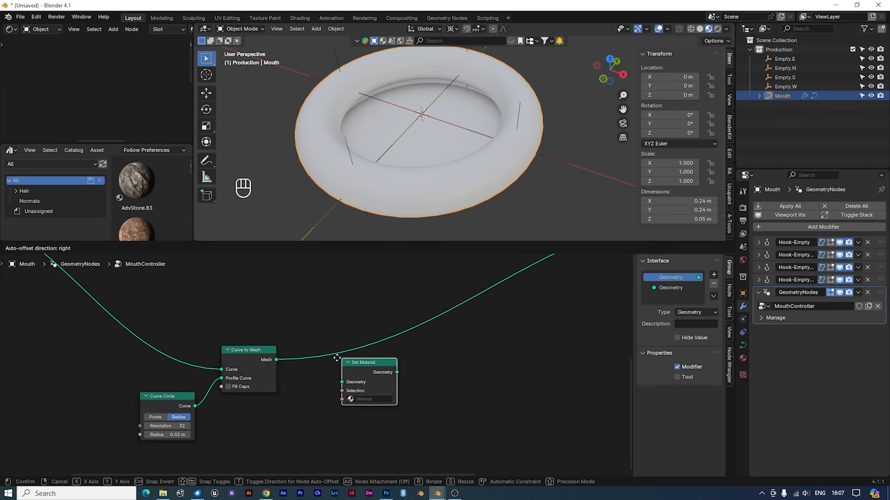
click(303, 344)
- Duplicate the Set Material node and insert the copy between Flip Faces and Join Geometry
key(shift+d)
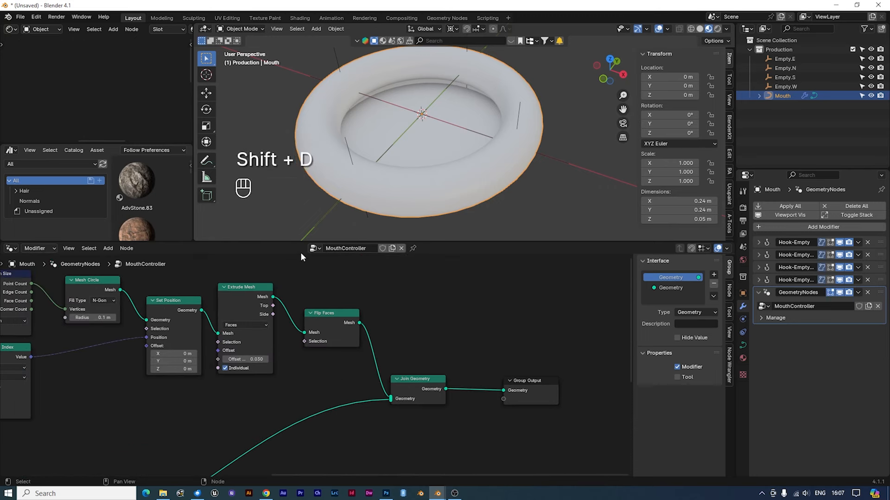
shift+scroll(315, 278, down, 2)
key(g)
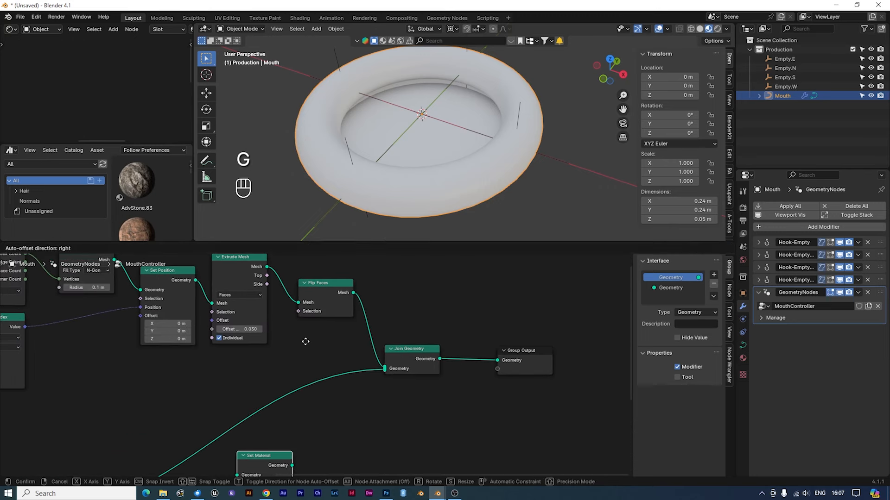
click(447, 382)
- Move Join Geometry and Group Output together further right to leave room after the Set Material nodes
shift+middle_drag(455, 409, 350, 243)
scroll(360, 371, down, 7)
drag(355, 325, 445, 365)
drag(380, 351, 474, 369)
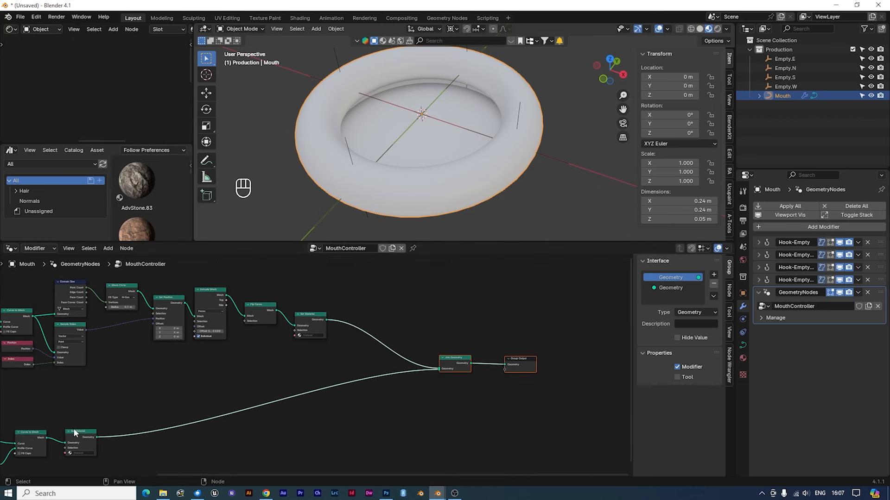
- Move the lips' Curve Circle, Curve to Mesh and Set Material nodes together further right and slightly down
middle_drag(229, 397, 275, 387)
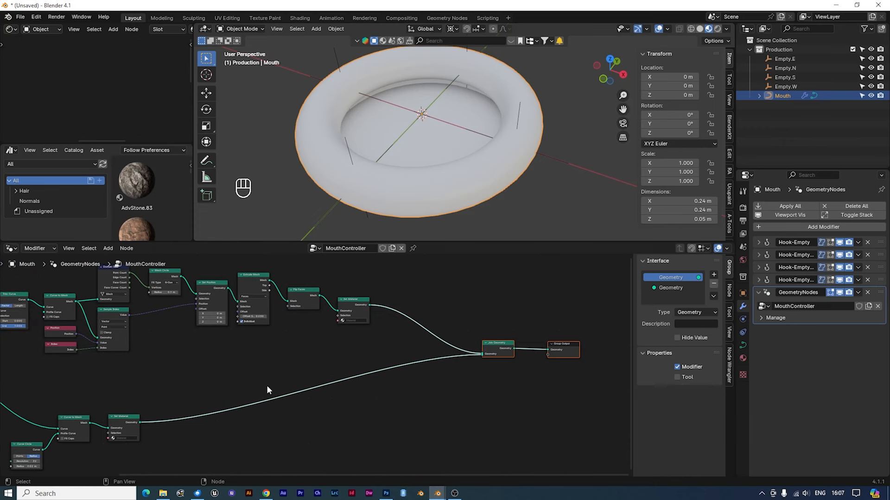
shift+middle_drag(107, 402, 157, 383)
drag(68, 378, 194, 462)
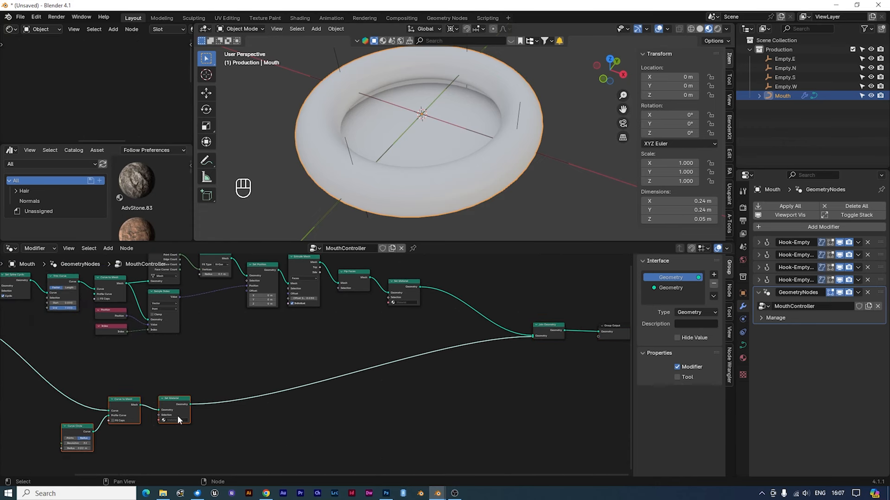
drag(174, 398, 242, 418)
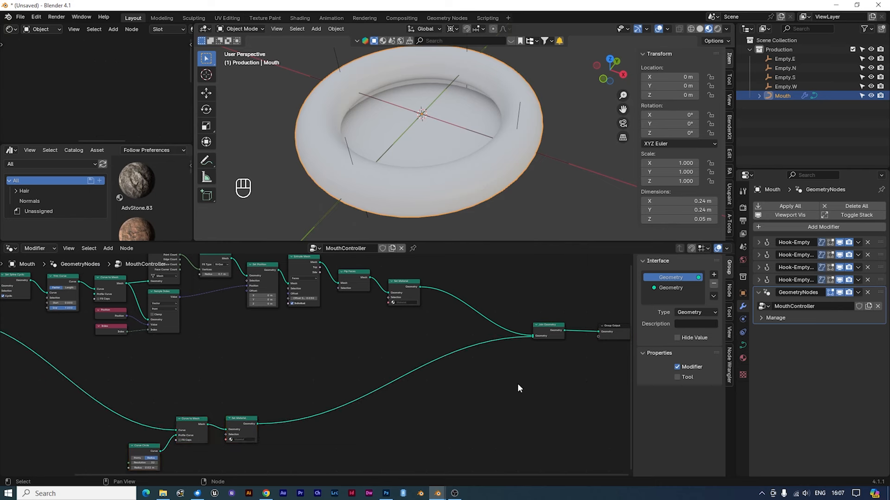
- Create a new material on the Mouth object and name it Lips
click(740, 358)
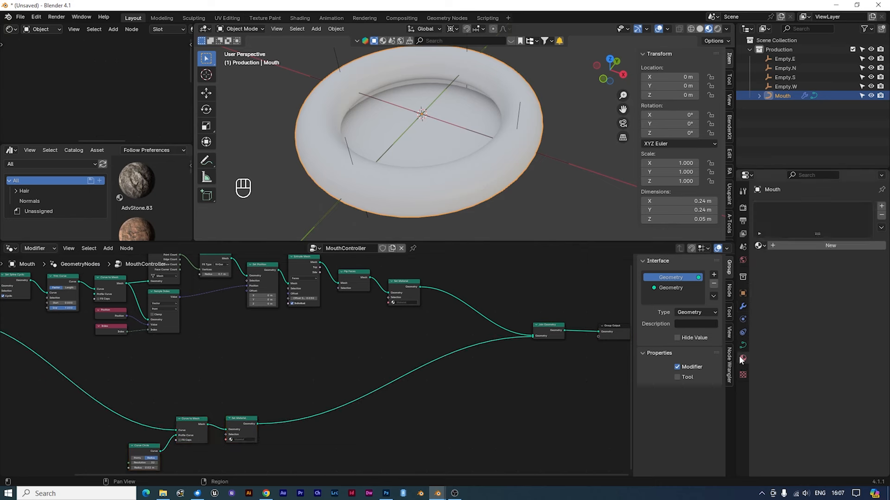
click(777, 244)
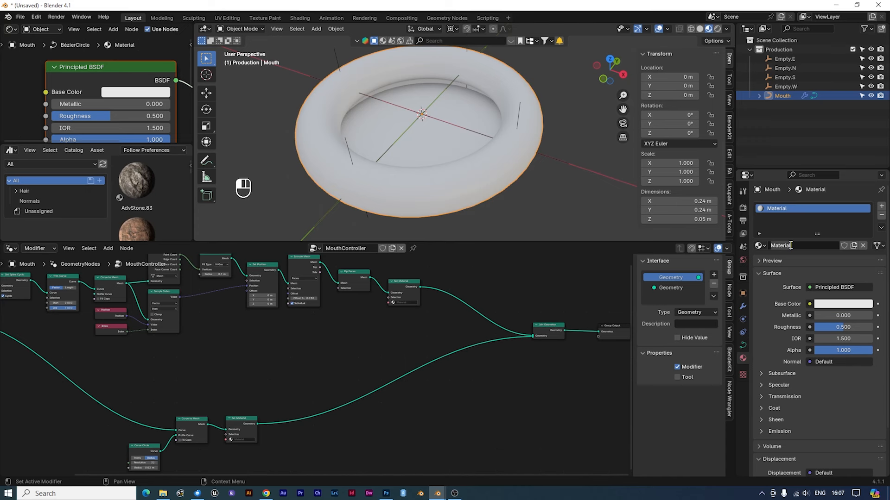
double_click(790, 246)
text(Lips)
key(Return)
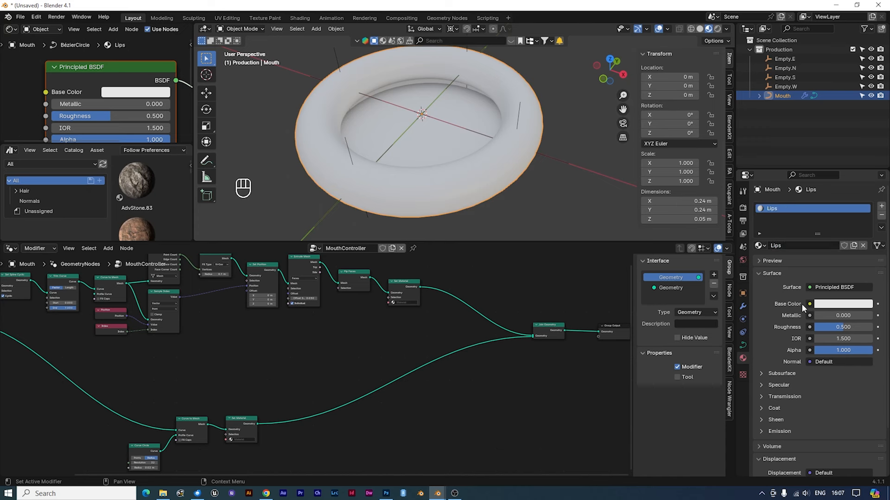
- Set the Lips material's base color to a salmon red
click(850, 306)
click(815, 210)
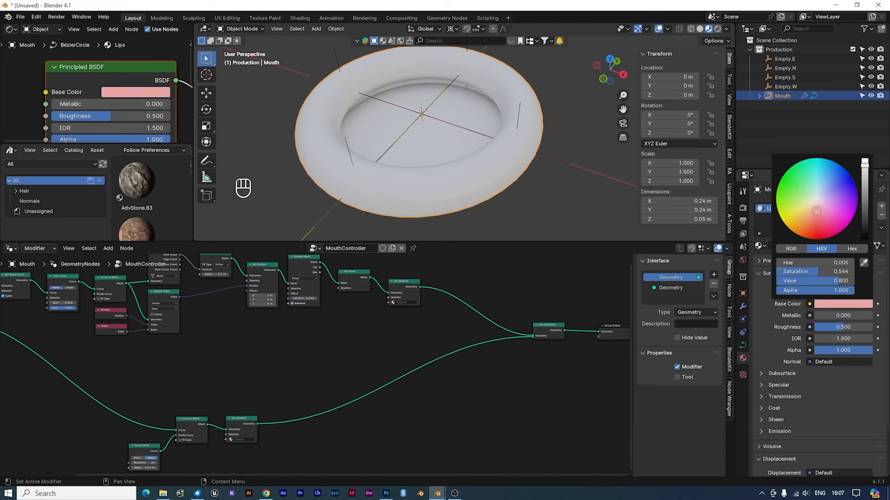
drag(815, 211, 815, 218)
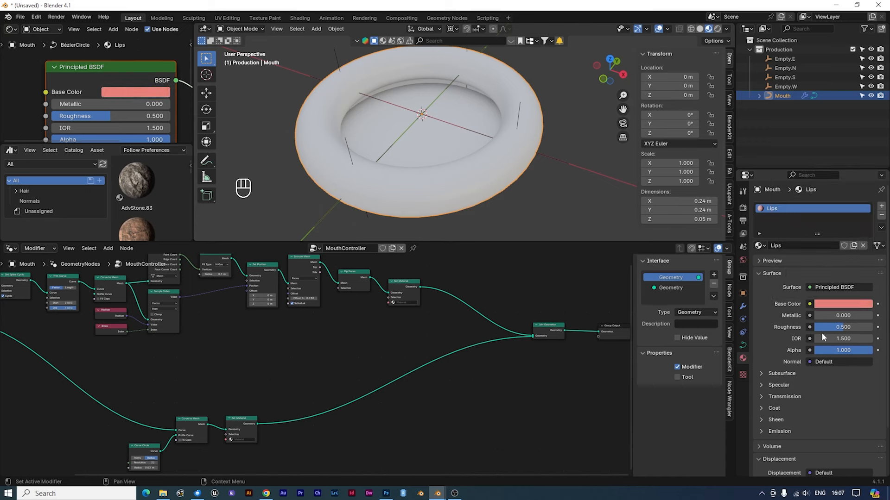
- Set the Lips material's roughness to 0.358 and edit its subsurface weight
drag(838, 327, 830, 327)
click(761, 373)
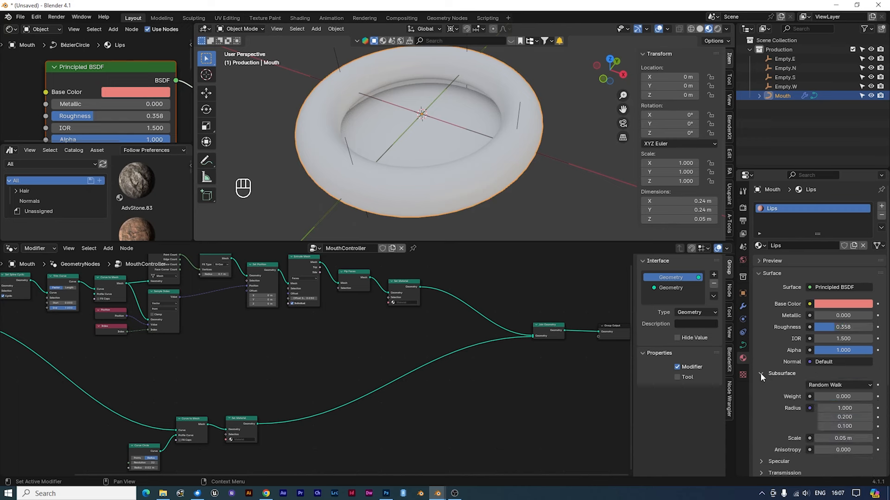
click(843, 397)
key(BackSpace)
key(Return)
- Add a second material slot to the Mouth object and create a new material in it named Interior
click(882, 206)
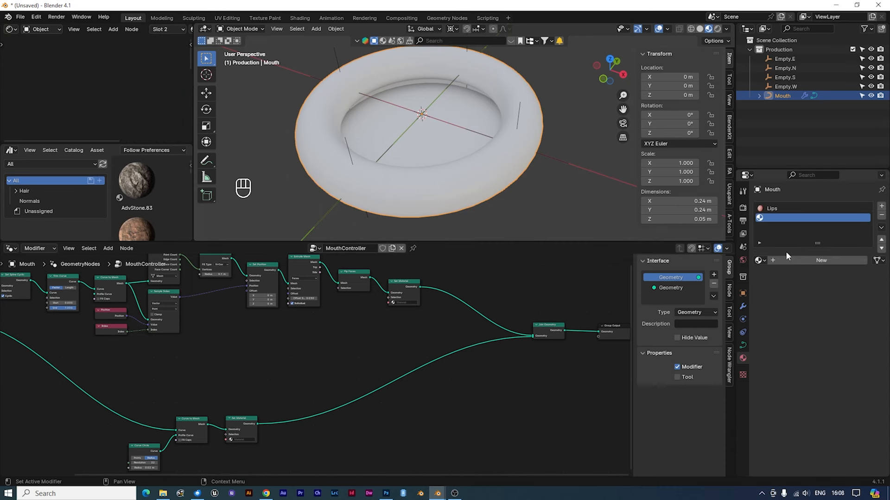
click(772, 260)
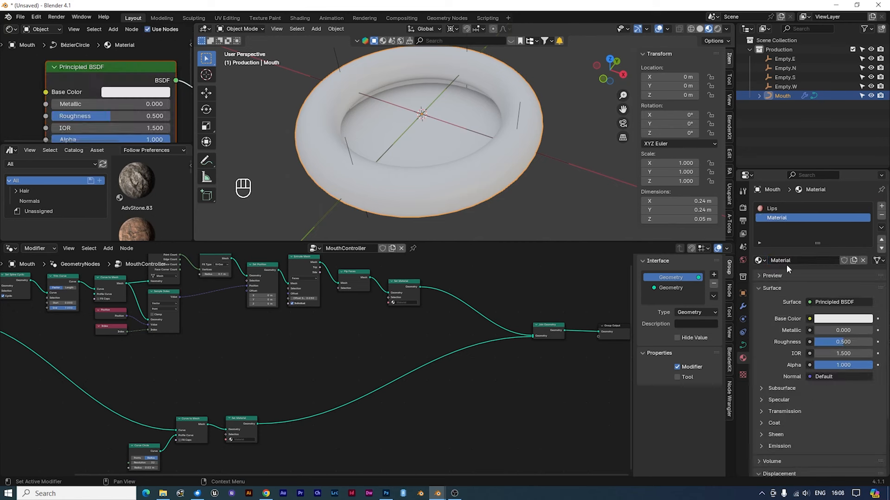
double_click(791, 259)
text(Interior)
key(Return)
- Set the Interior material's base color to a near-black dark red
click(834, 319)
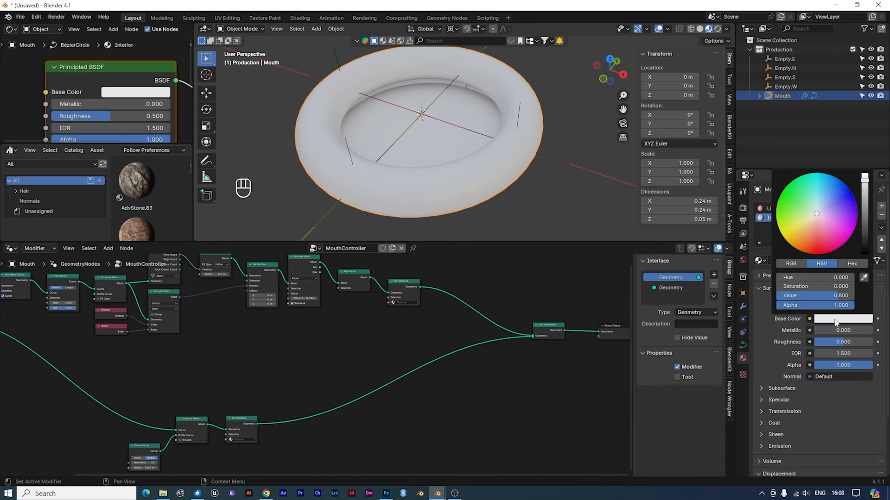
click(864, 246)
drag(820, 246, 815, 253)
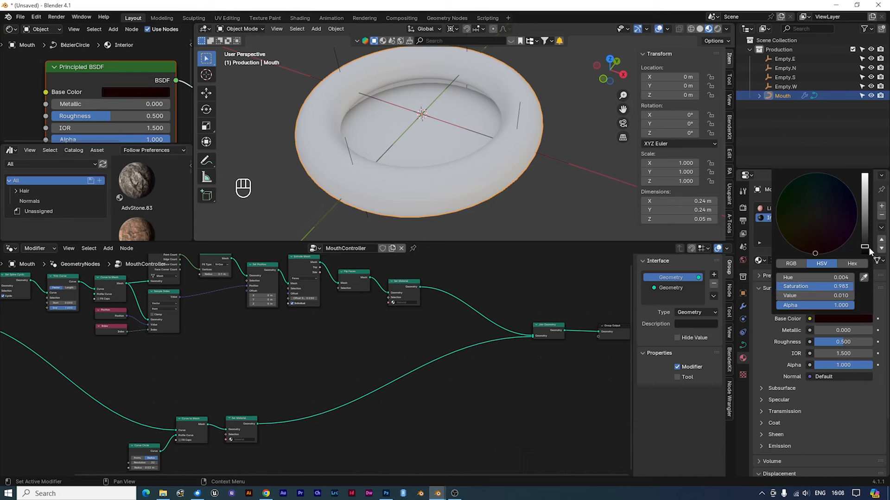
click(864, 250)
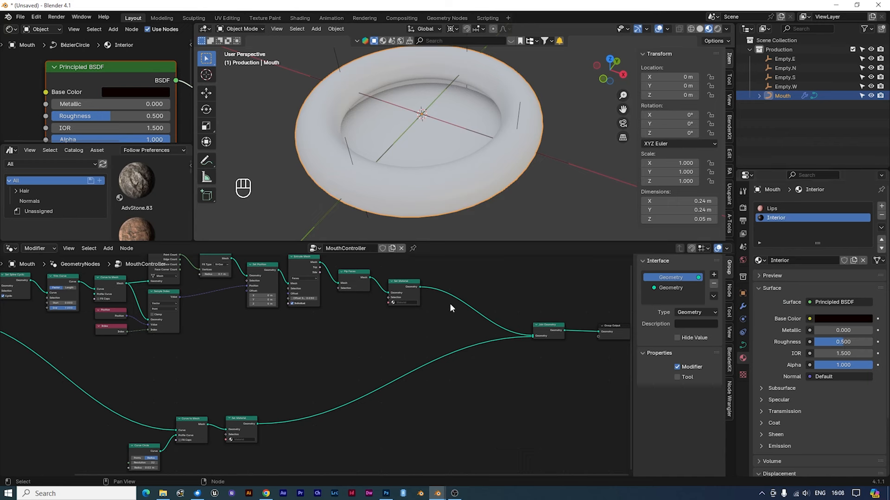
- Assign the Interior material in the Set Material node that follows Flip Faces
click(398, 291)
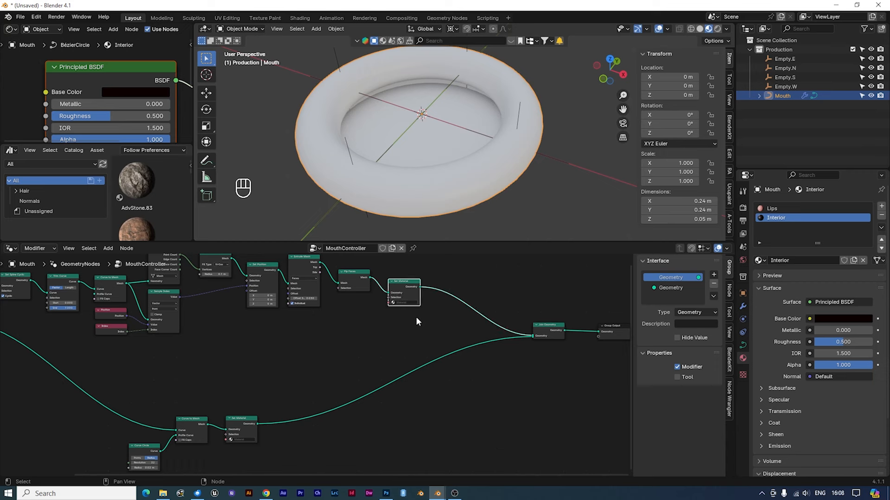
scroll(438, 332, up, 7)
middle_drag(506, 300, 429, 400)
scroll(357, 333, up, 2)
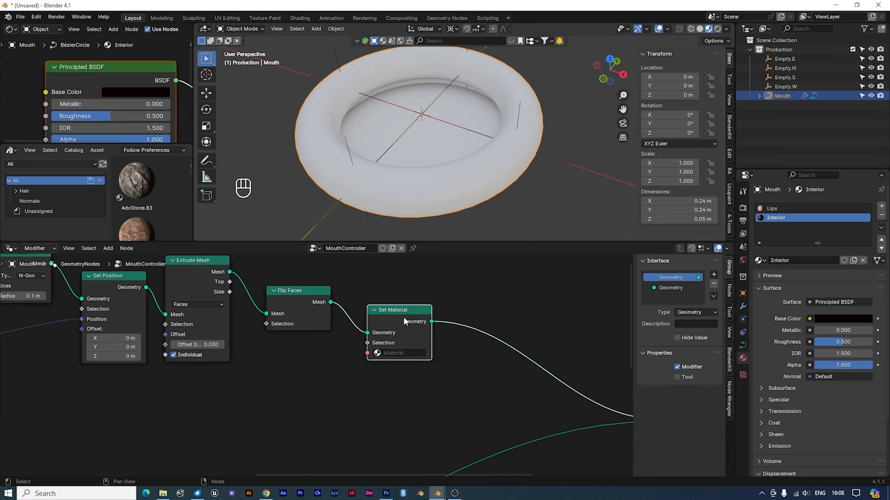
click(404, 353)
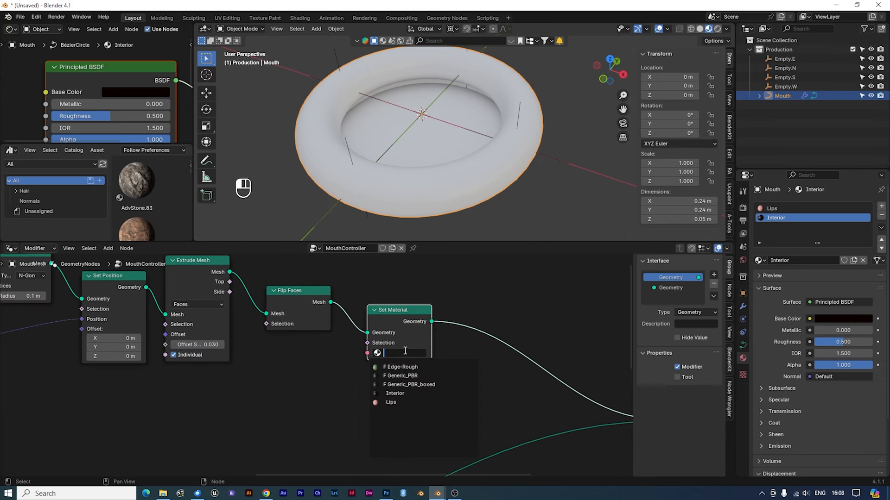
click(396, 393)
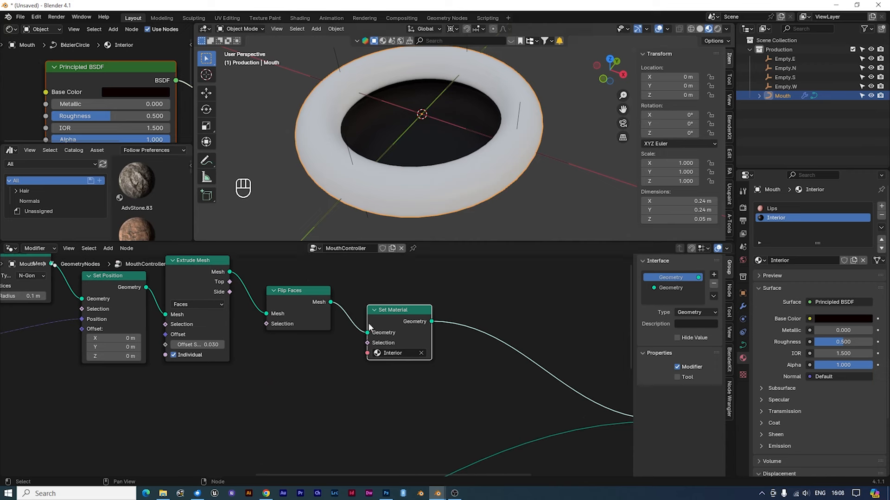
- Assign the Lips material in the Set Material node after the lips' Curve to Mesh and view the mouth from the top
scroll(375, 419, down, 1)
middle_drag(374, 419, 491, 254)
scroll(310, 351, up, 3)
middle_drag(303, 388, 437, 338)
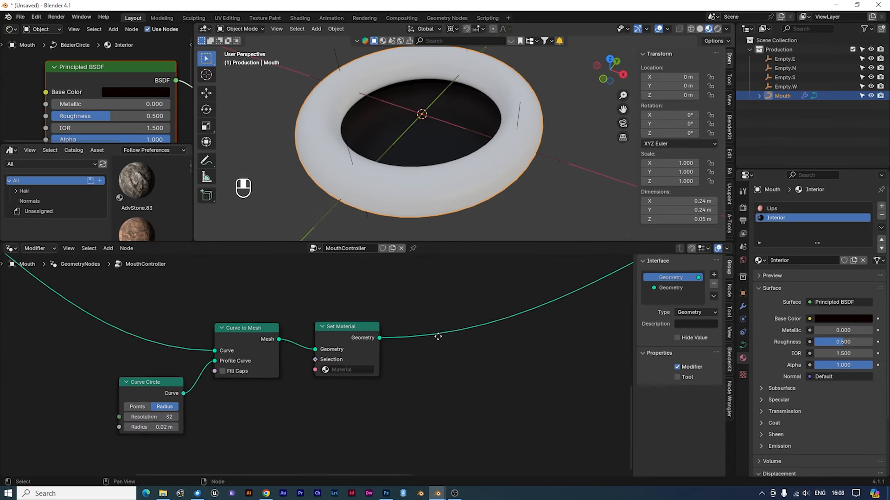
scroll(413, 356, up, 4)
click(362, 373)
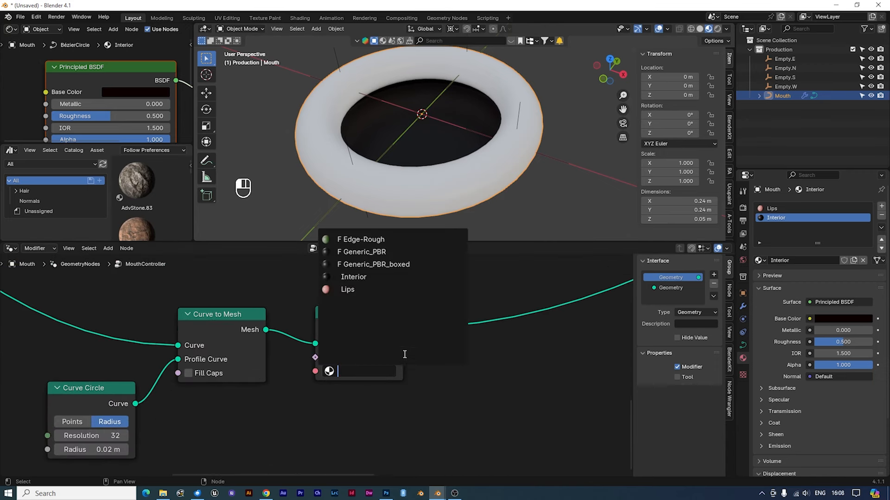
click(352, 290)
middle_drag(522, 178, 519, 176)
key(KP_7)
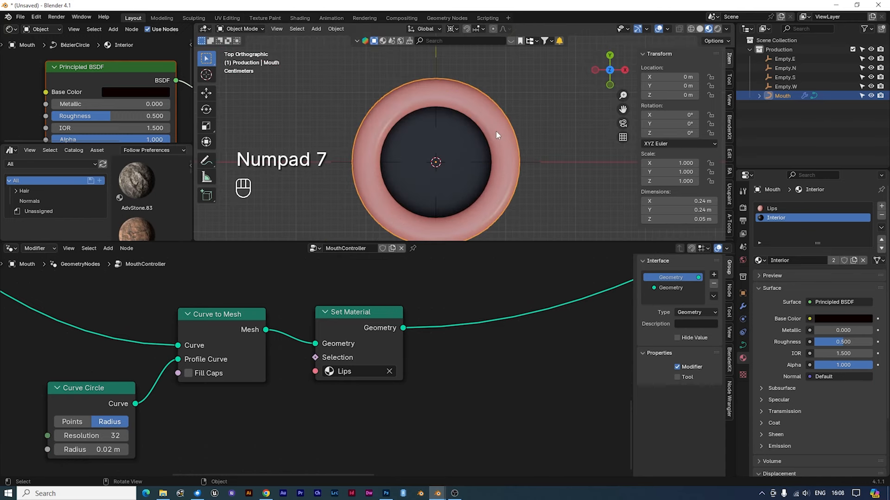
- Join the lips' Curve Circle, Curve to Mesh and Set Material nodes into one frame
scroll(422, 352, down, 14)
shift+middle_drag(397, 374, 434, 331)
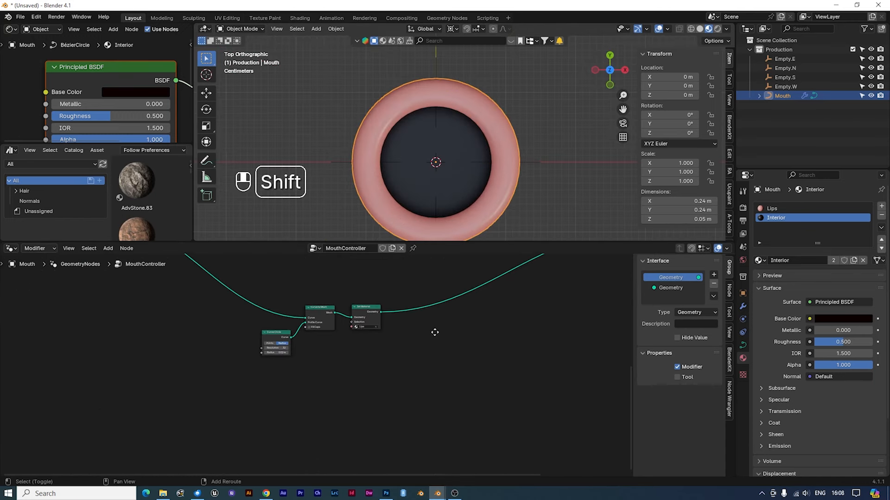
key(ctrl+j)
key(ctrl+z)
drag(272, 296, 441, 443)
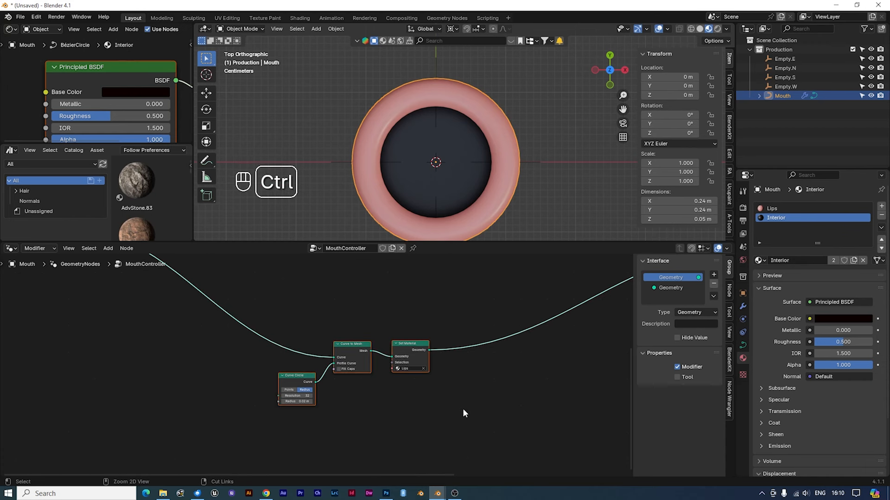
key(ctrl+j)
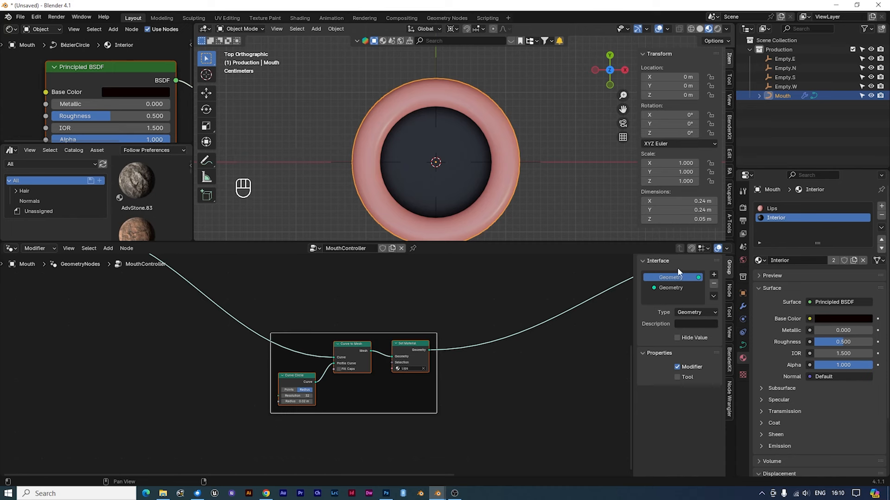
- Label the frame around the lips nodes Lips
key(n)
key(n)
click(729, 289)
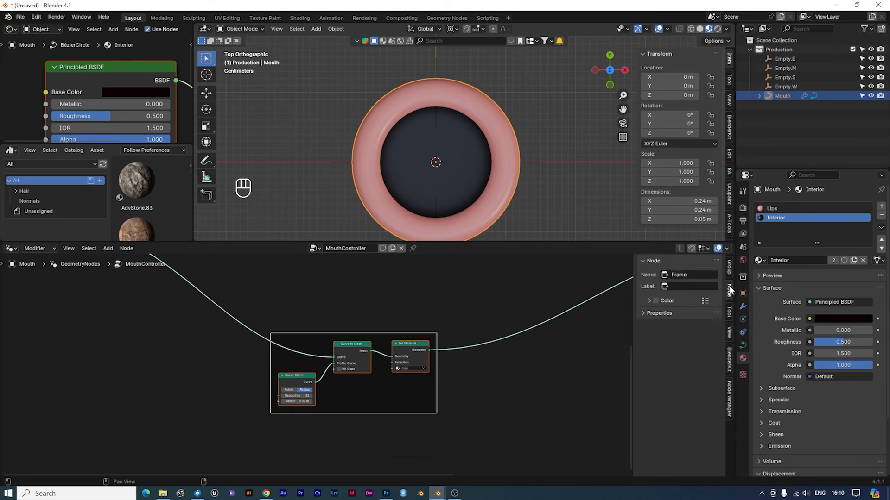
click(695, 285)
text(Lips)
key(Return)
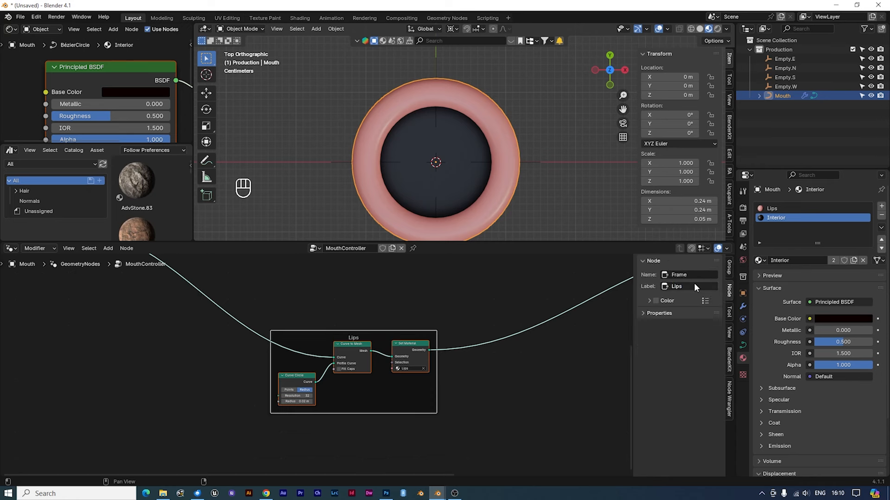
- Enclose the upper branch's nodes, up to its Set Material node, in a frame and label it Interior
scroll(477, 330, down, 4)
middle_drag(474, 344, 477, 375)
drag(233, 278, 483, 345)
drag(240, 311, 250, 300)
key(ctrl+j)
scroll(394, 338, up, 1)
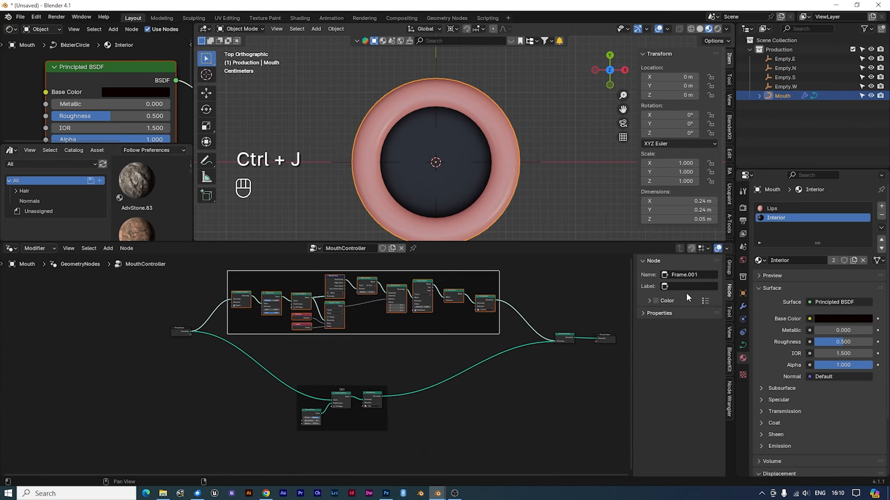
text(Interior)
key(Return)
scroll(462, 382, up, 2)
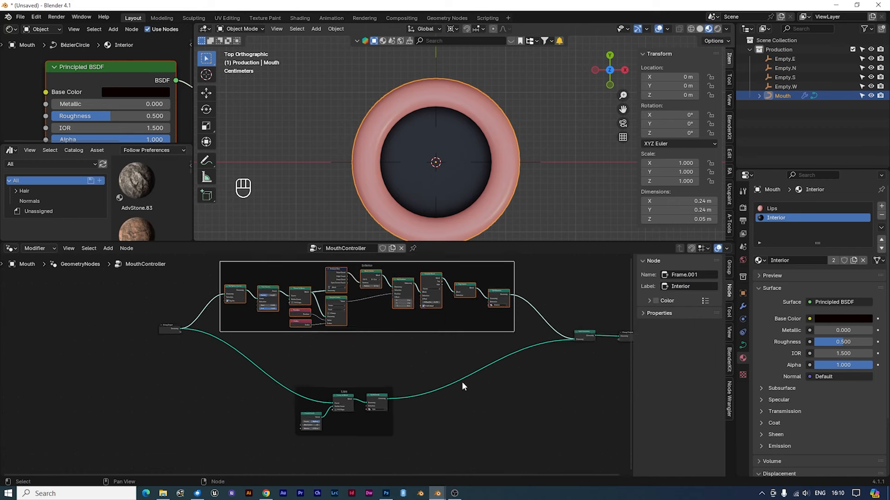
shift+middle_drag(462, 369, 441, 393)
scroll(441, 393, down, 1)
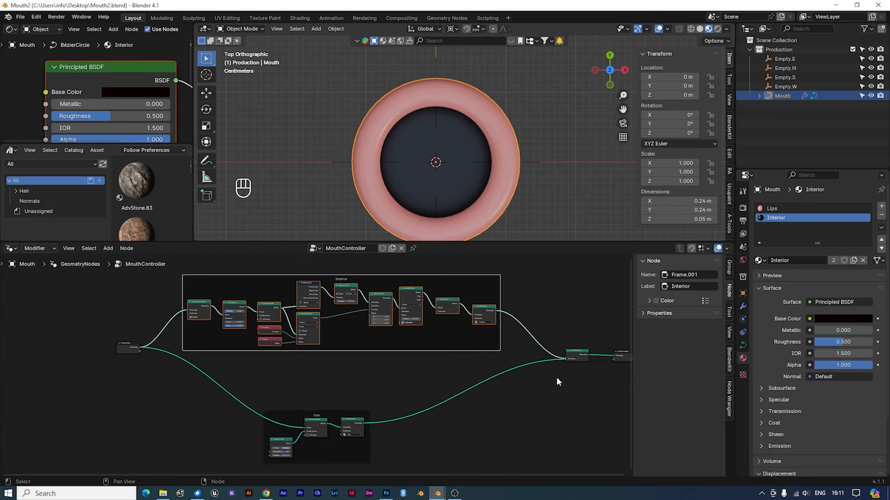
- Enlarge the 3D viewport downward and change the geometry node editor beneath it to the Timeline
scroll(482, 221, up, 2)
drag(466, 242, 473, 396)
shift+middle_drag(471, 341, 489, 304)
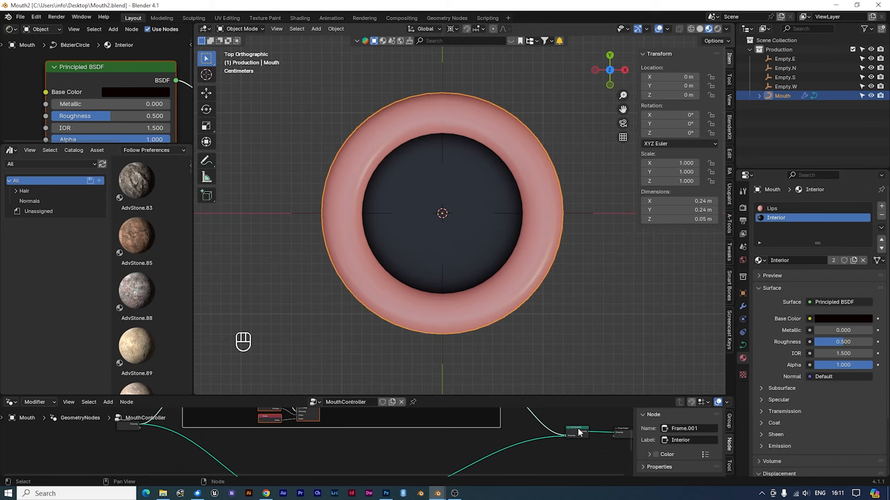
drag(371, 395, 373, 419)
click(9, 426)
click(9, 427)
click(10, 429)
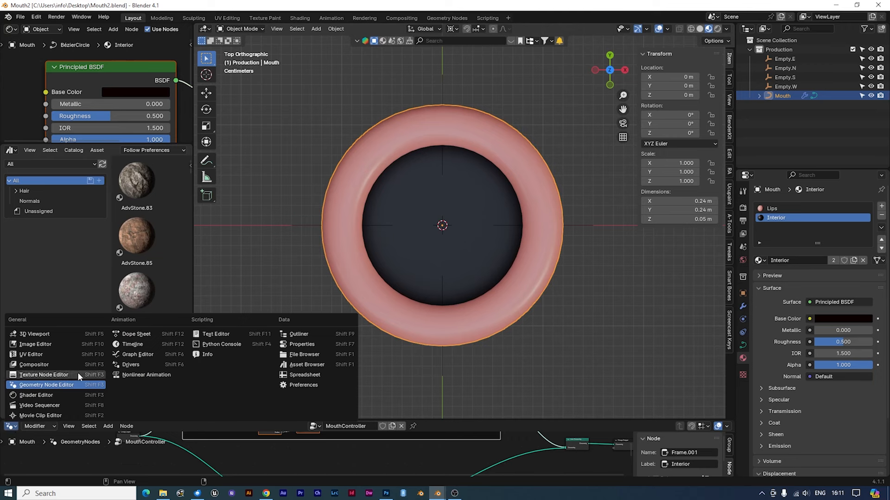
click(133, 345)
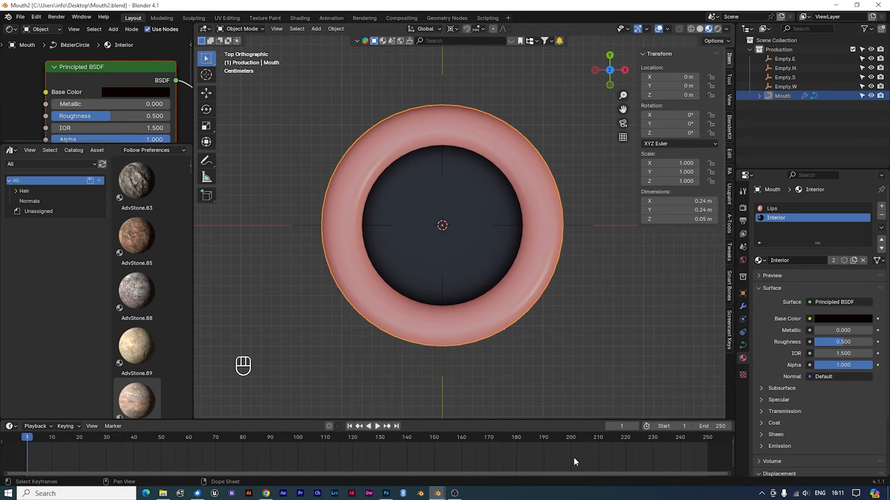
- Snap the 3D cursor to the Mouth object's center at the world origin
scroll(507, 347, down, 1)
scroll(500, 357, up, 3)
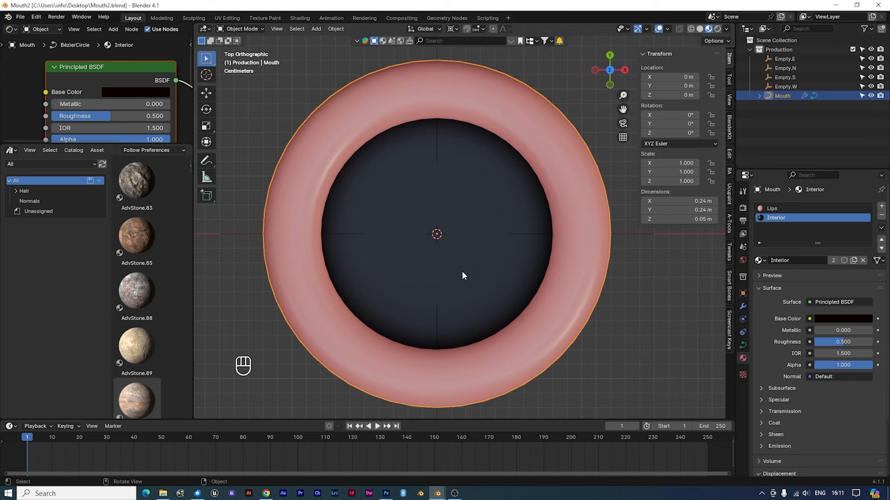
scroll(462, 274, down, 3)
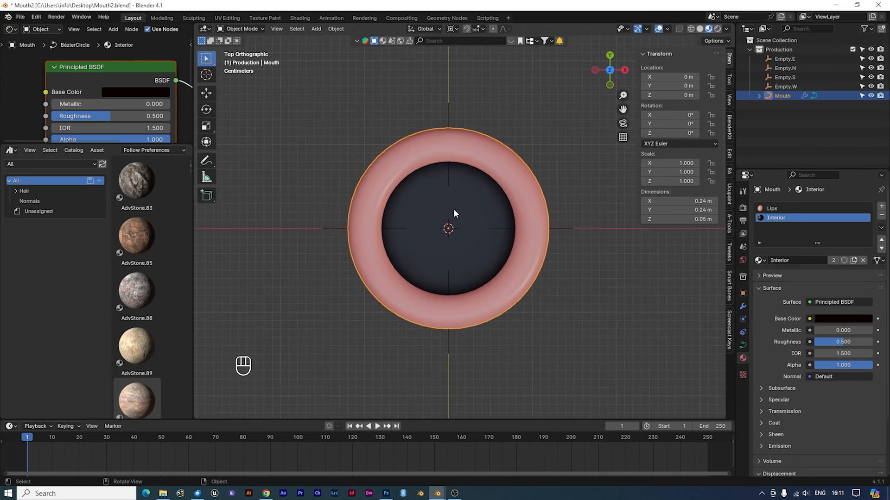
key(shift)
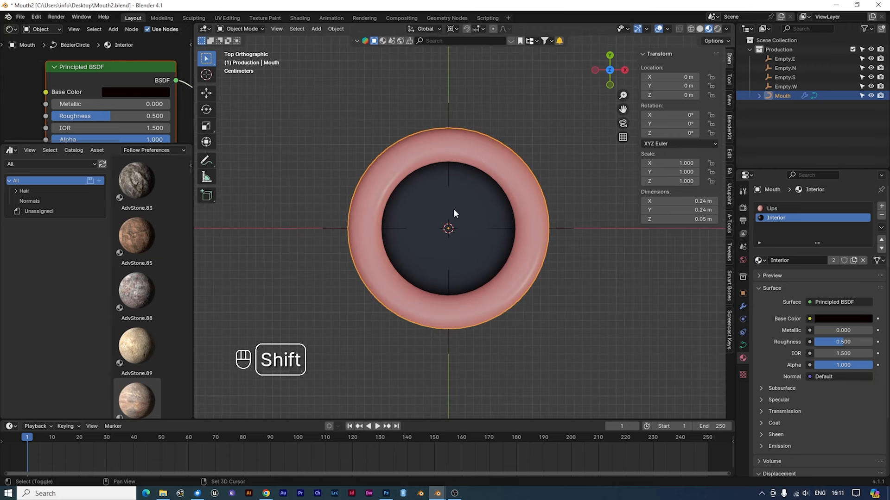
key(shift+s)
click(443, 271)
- Add a mesh plane at the center of the mouth ring
middle_drag(545, 334, 447, 212)
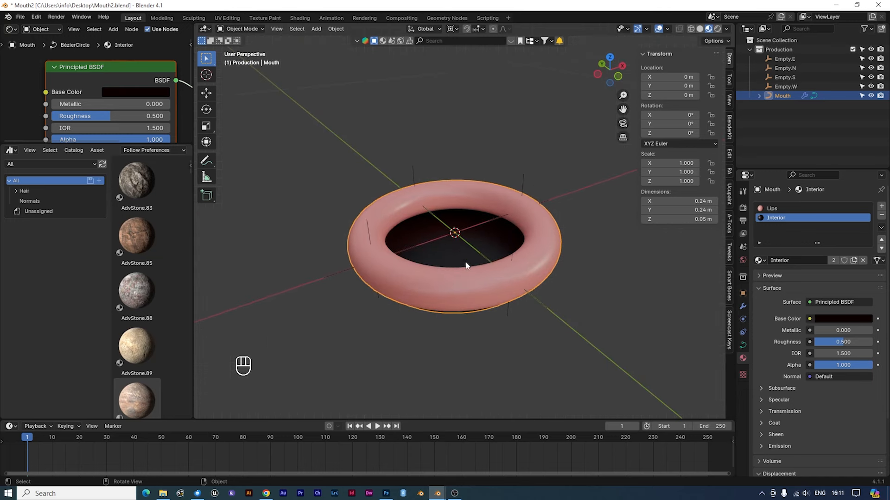
scroll(466, 265, up, 5)
scroll(502, 265, down, 4)
middle_drag(502, 265, 476, 285)
key(shift)
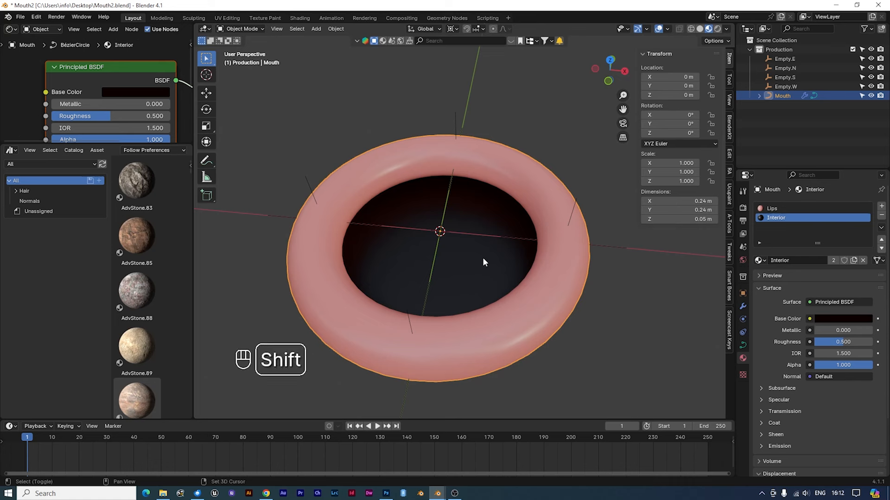
key(shift+a)
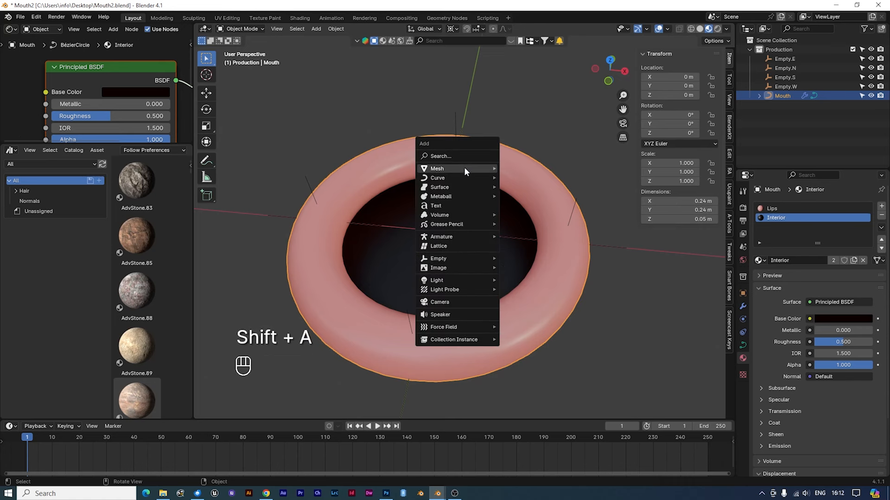
mouse_move(464, 169)
click(529, 171)
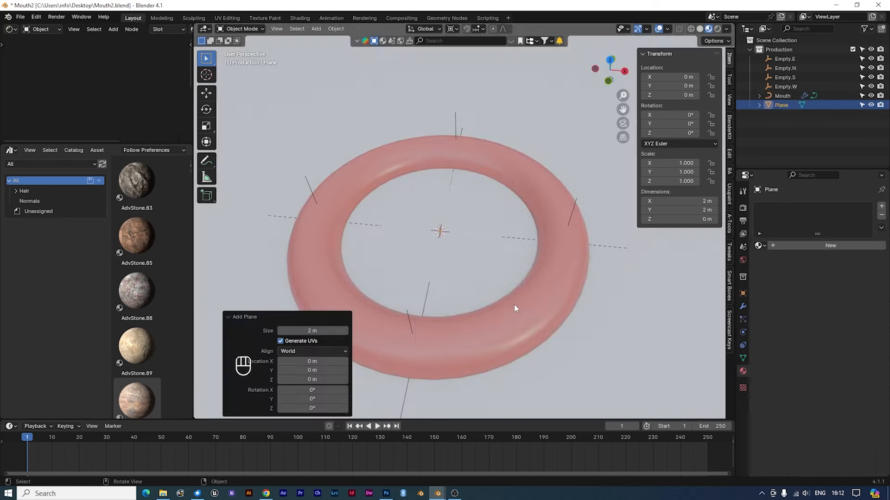
- In Edit Mode, scale the plane down by about 0.087 and again by about 0.916 to fit the mouth opening
scroll(518, 306, down, 10)
key(Tab)
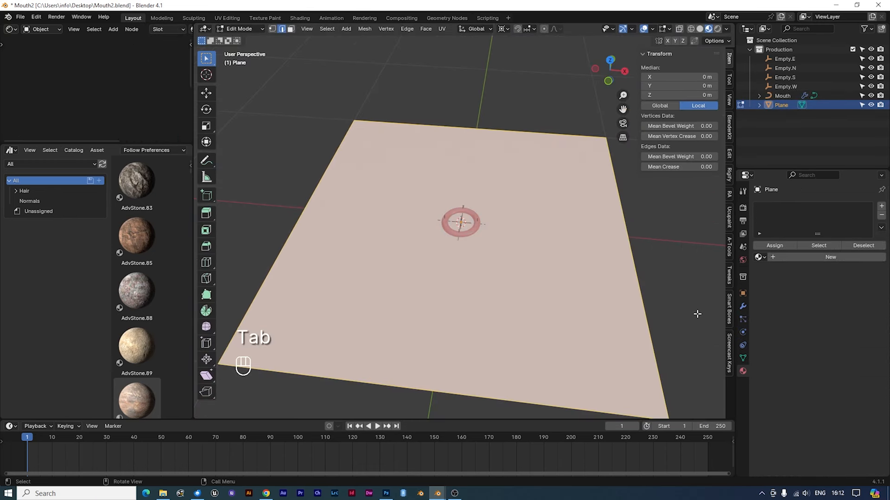
key(s)
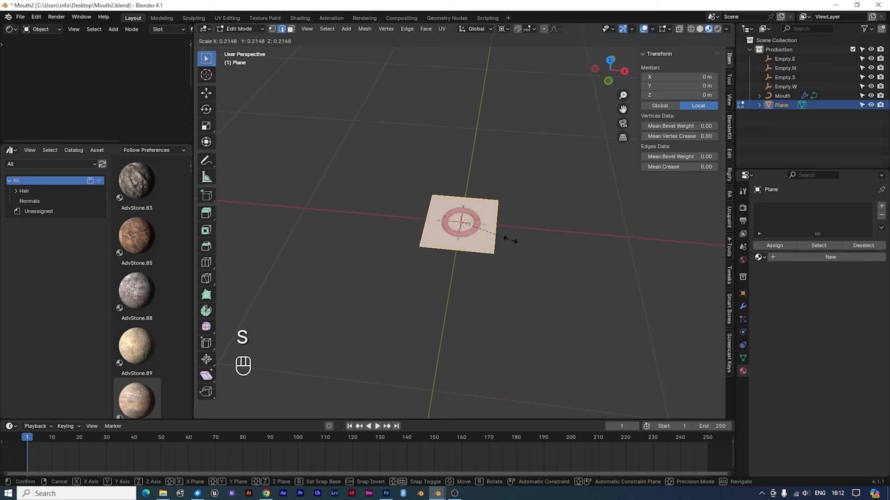
click(482, 243)
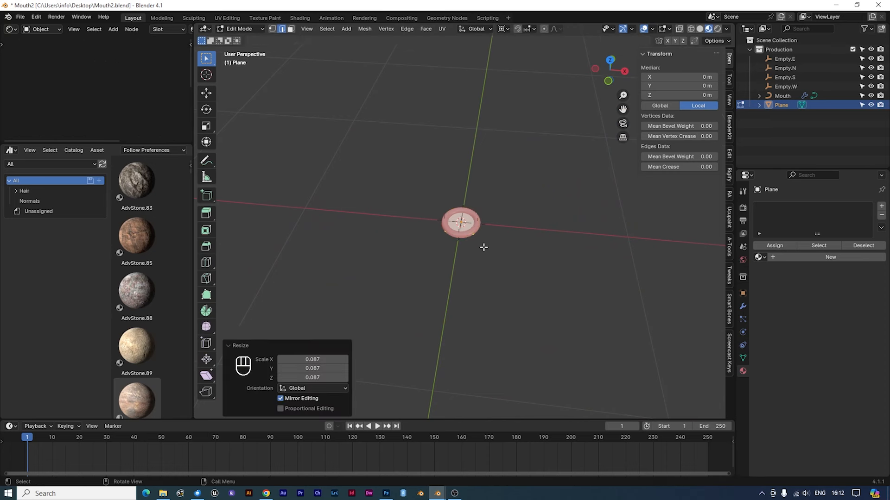
scroll(483, 242, up, 8)
key(s)
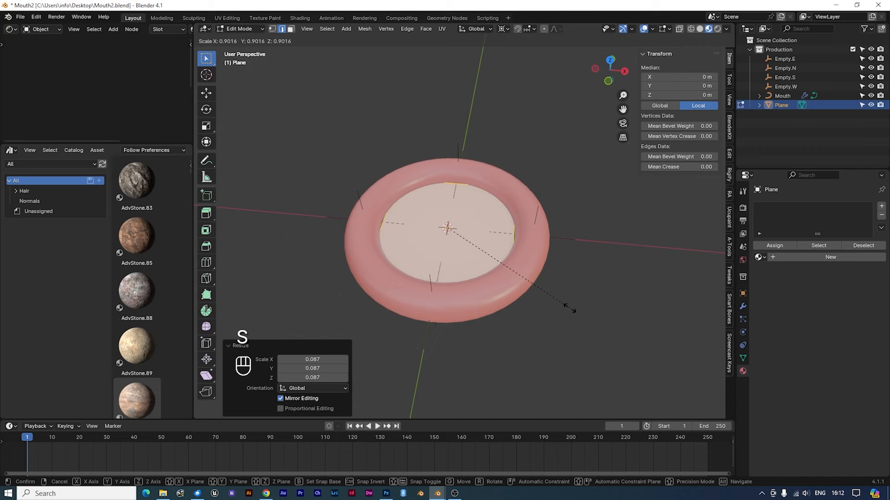
click(570, 308)
- Scale the plane along Y by about 0.315 to make a narrow strip across the mouth opening
key(s)
key(y)
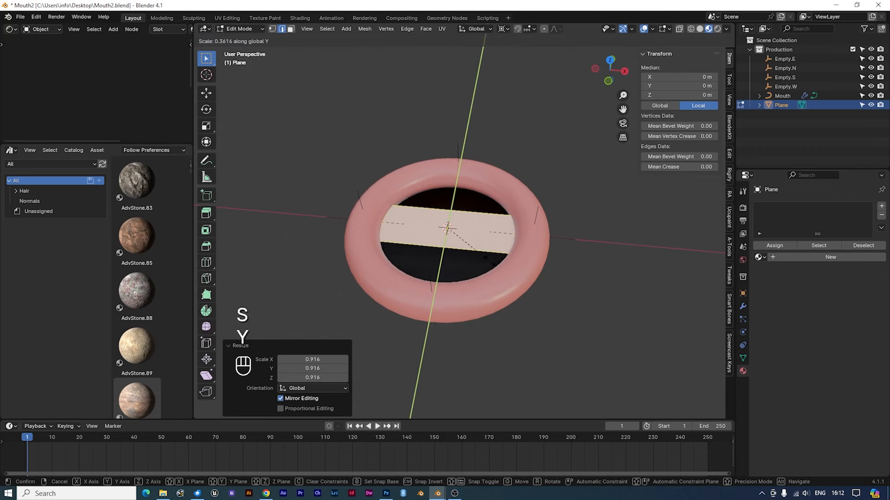
click(480, 253)
middle_drag(480, 253, 484, 174)
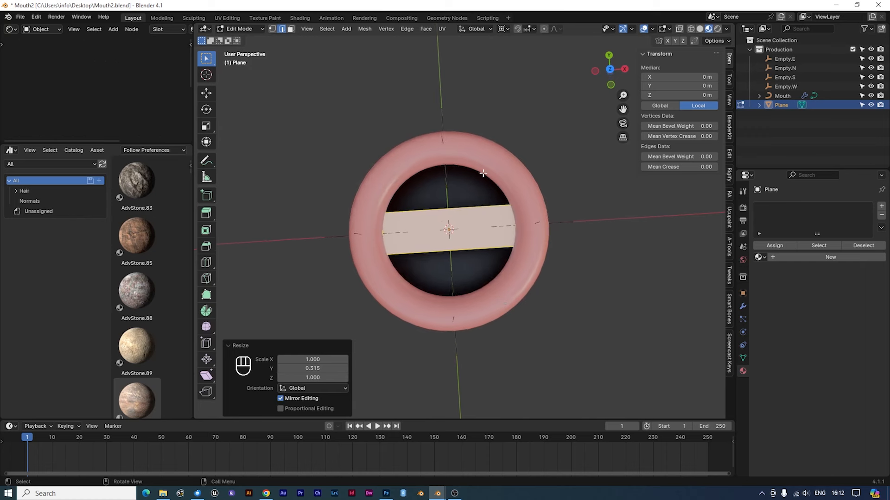
scroll(564, 330, up, 3)
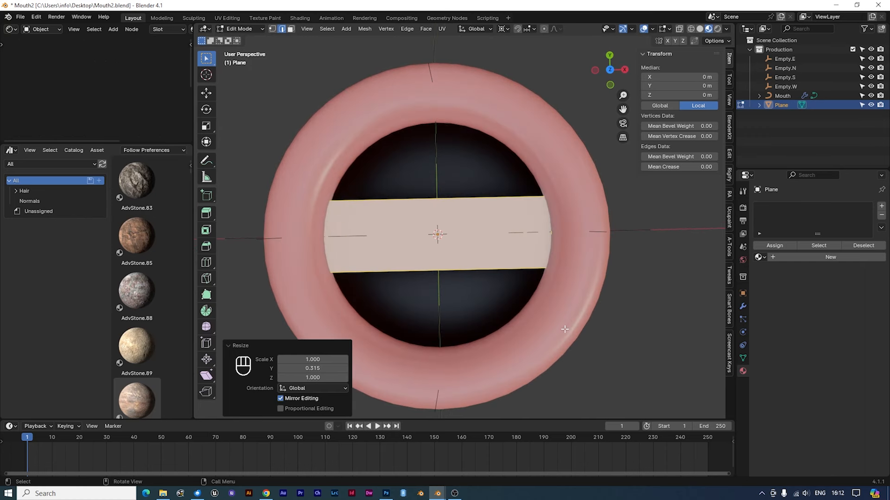
scroll(564, 329, down, 1)
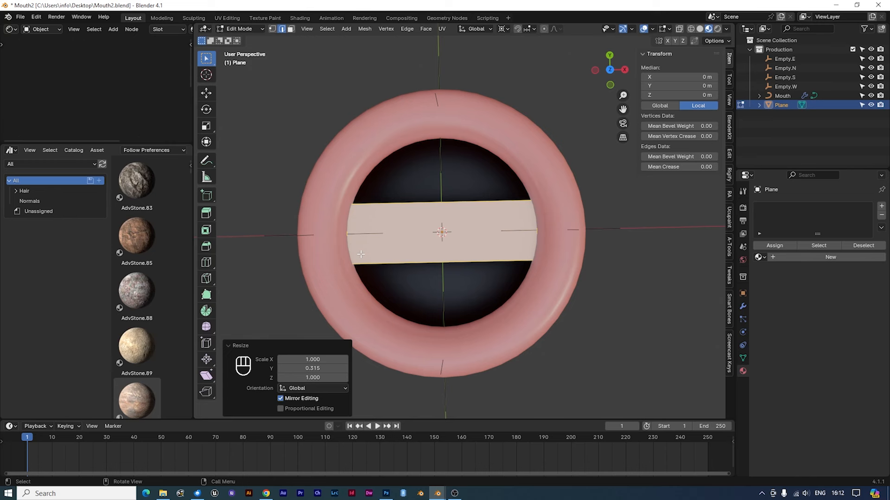
- Divide the strip crosswise with a loop cut of 5 evenly spaced cuts
middle_drag(454, 226, 436, 210)
key(ctrl)
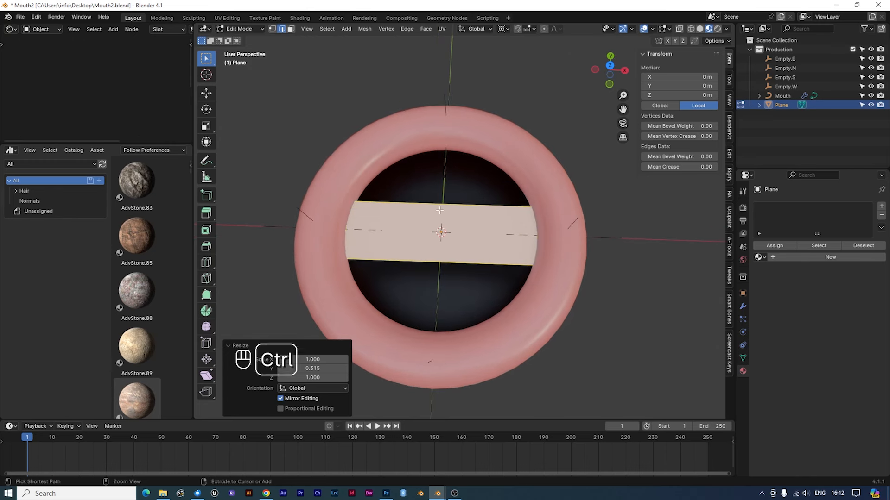
key(ctrl+r)
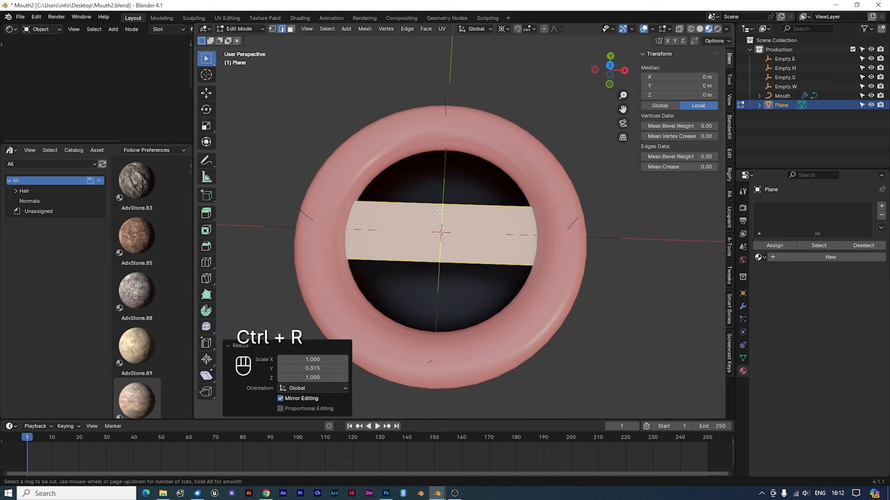
click(439, 209)
right_click(439, 210)
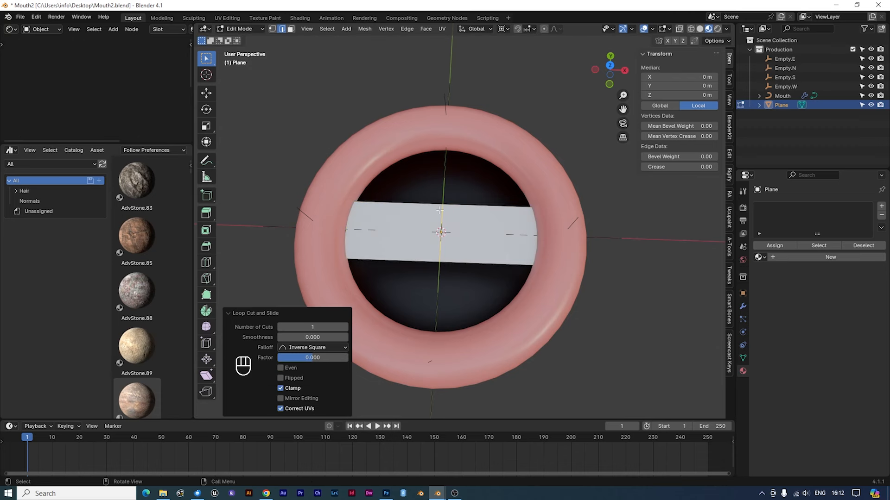
middle_drag(550, 319, 650, 281)
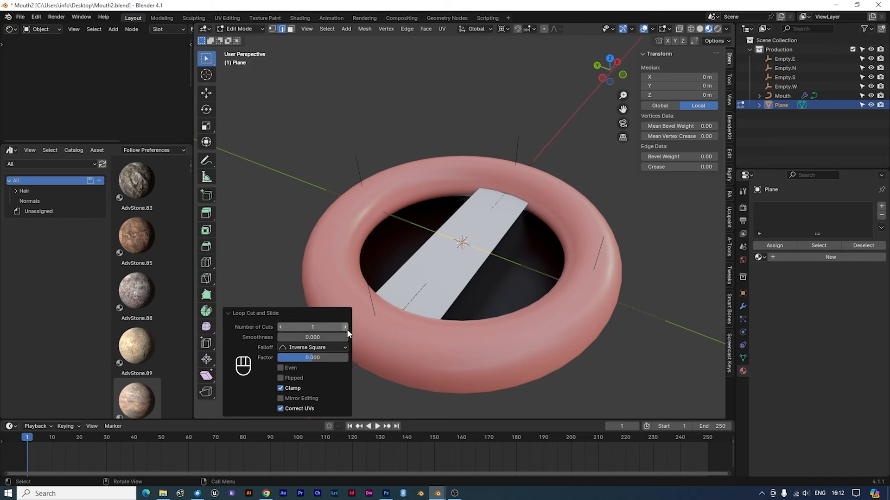
click(345, 327)
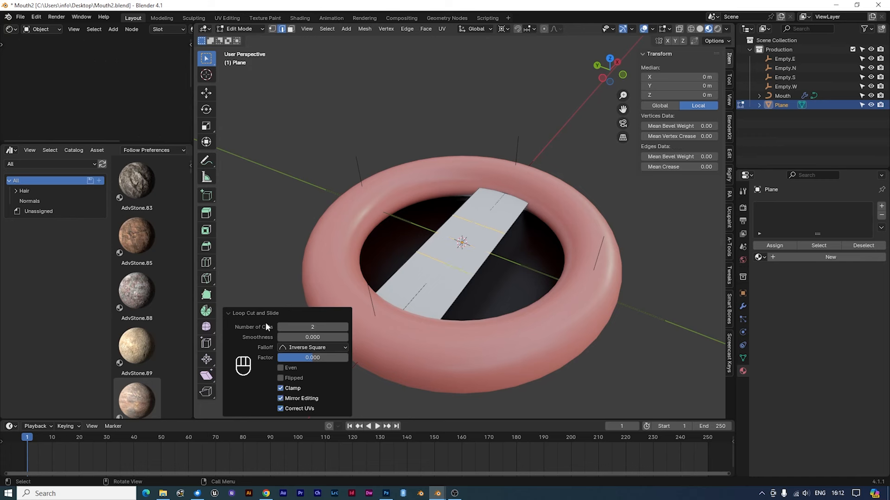
click(227, 314)
click(227, 409)
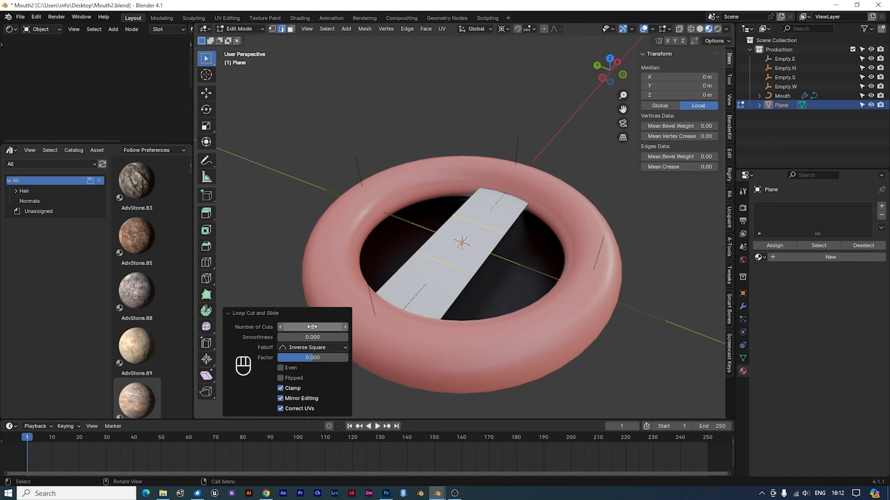
click(345, 328)
click(345, 327)
click(345, 327)
middle_drag(510, 277, 450, 310)
click(280, 327)
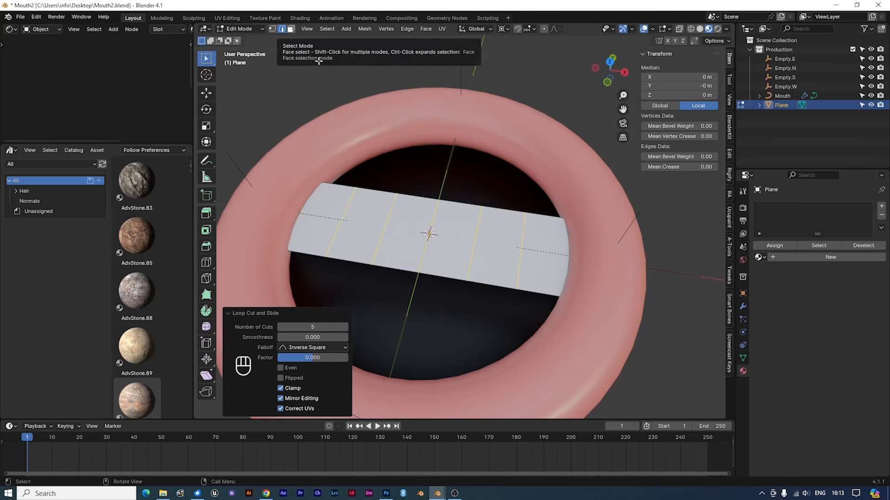
- Select all six faces of the strip in face mode and split them with Faces by Edges
click(291, 29)
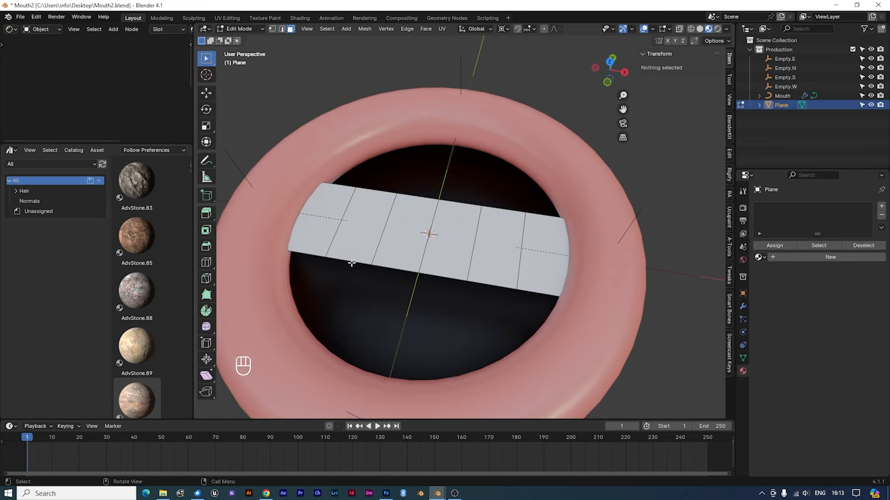
click(331, 222)
shift+click(358, 234)
shift+click(388, 238)
shift+click(442, 247)
shift+click(485, 256)
shift+click(538, 264)
middle_drag(538, 264, 551, 263)
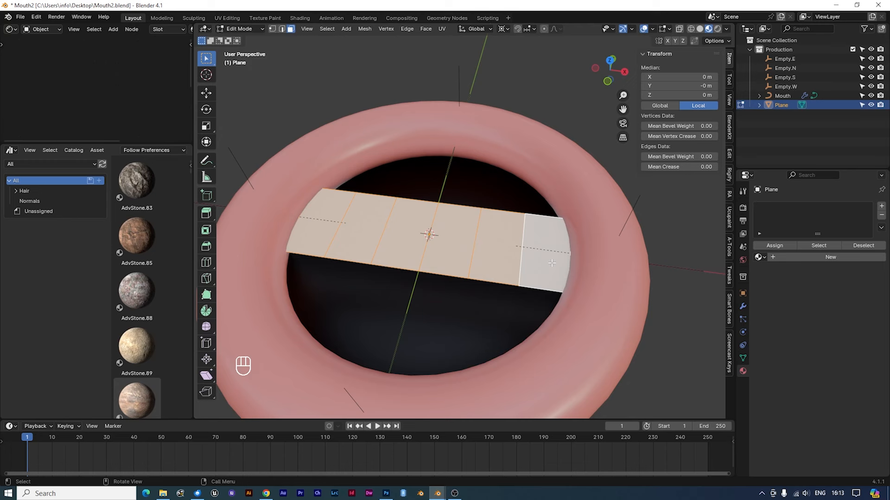
key(alt+m)
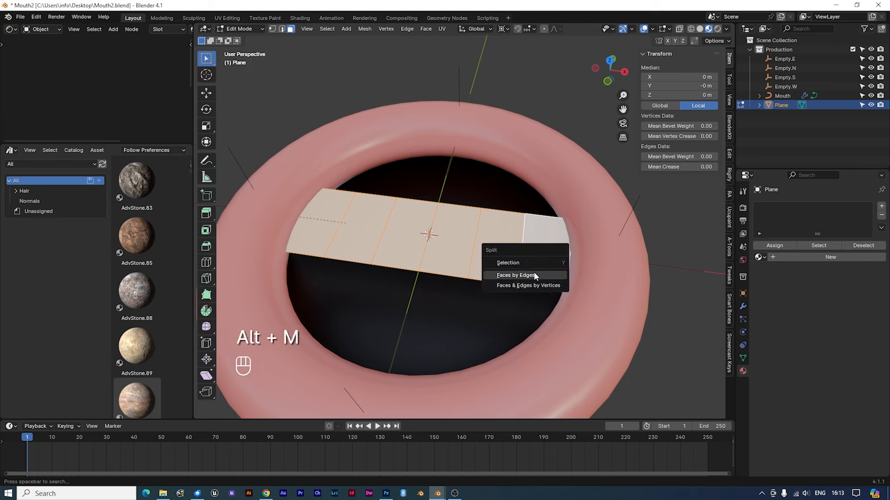
click(533, 274)
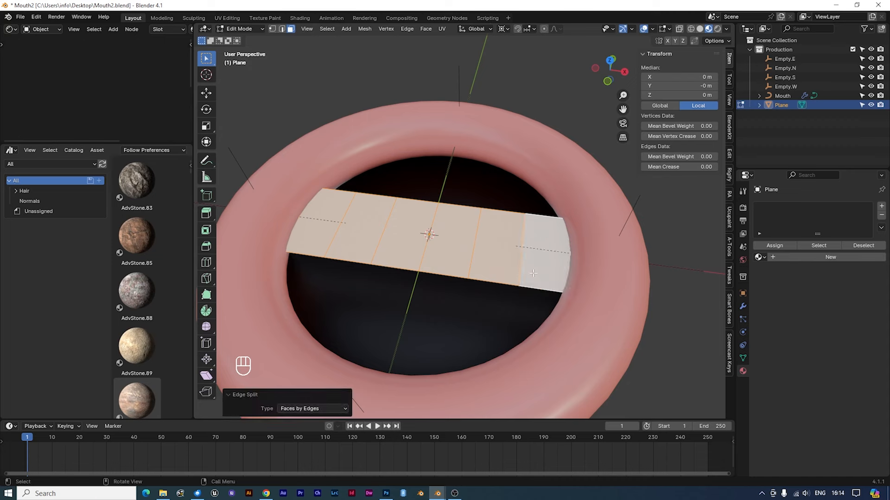
- Try moving several of the split faces one by one to check that they are detached, cancelling each move
click(327, 249)
key(g)
right_click(321, 248)
click(390, 244)
key(g)
right_click(376, 243)
key(g)
right_click(366, 244)
click(445, 252)
key(g)
right_click(439, 222)
click(498, 258)
key(g)
right_click(455, 222)
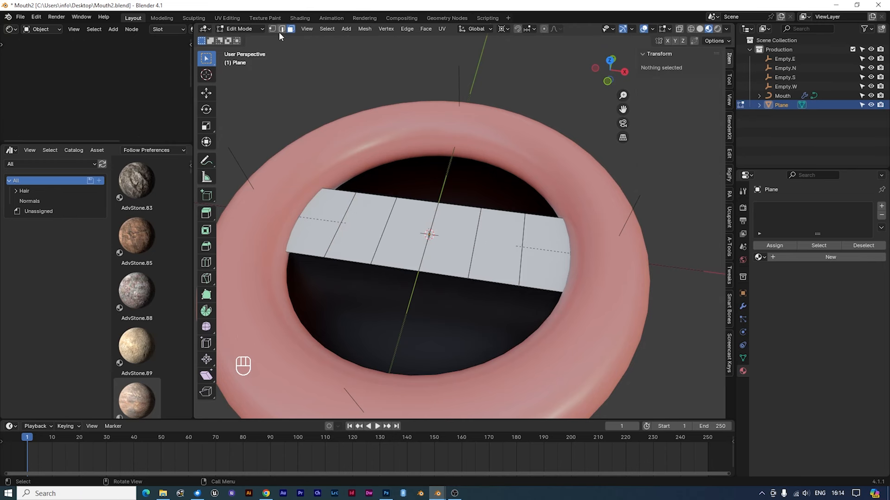
- Scale the faces' edges along the strip's lower long side by about 0.971, using Individual Origins as the pivot point
click(280, 29)
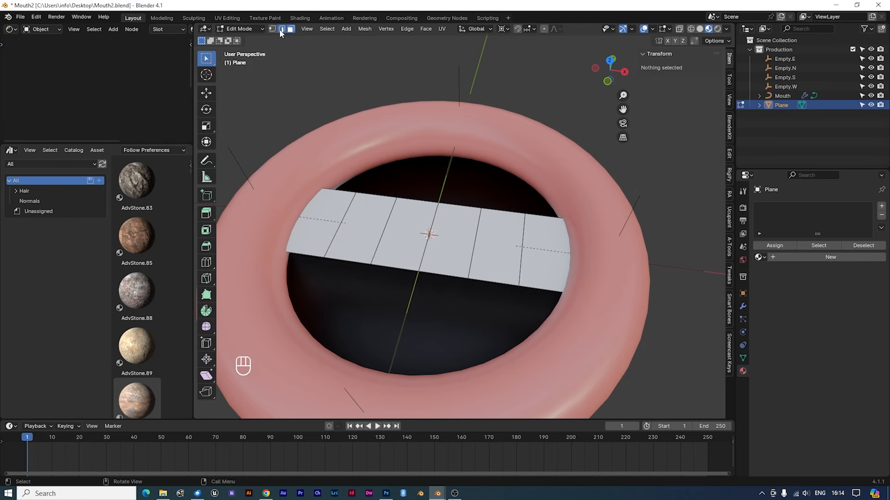
click(307, 250)
shift+click(390, 269)
shift+click(430, 271)
shift+click(480, 281)
shift+click(543, 288)
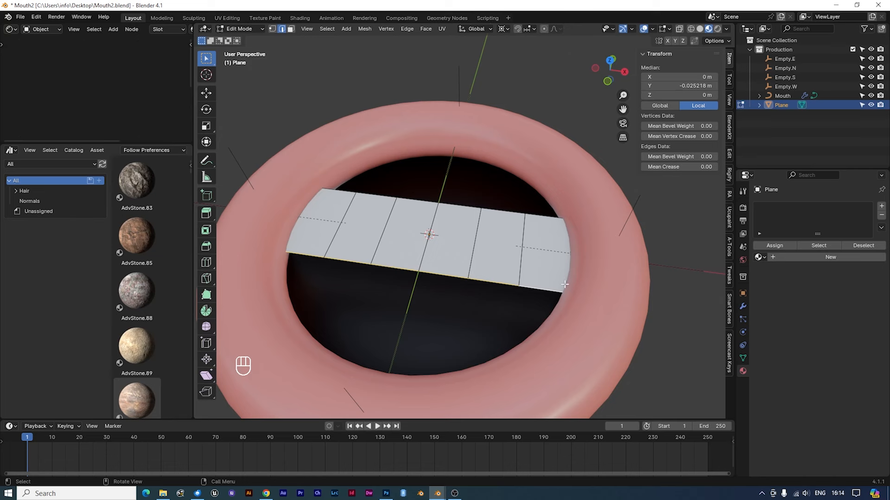
middle_drag(561, 216, 568, 249)
click(503, 29)
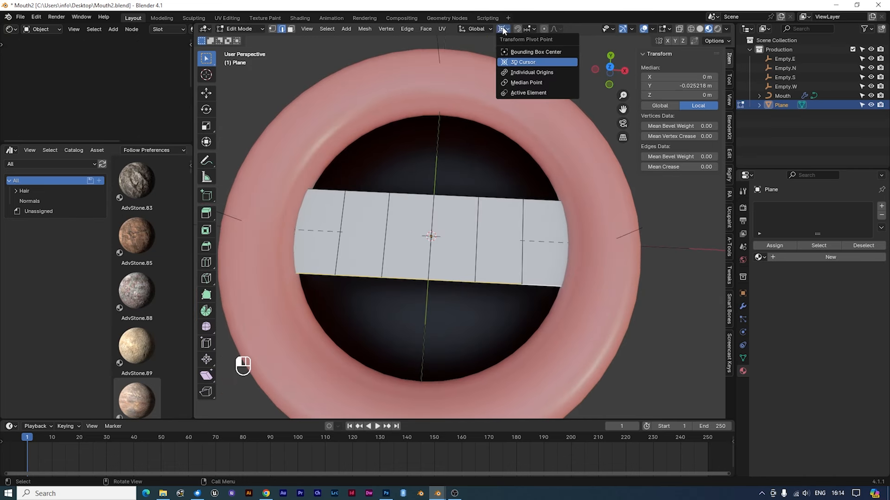
click(529, 72)
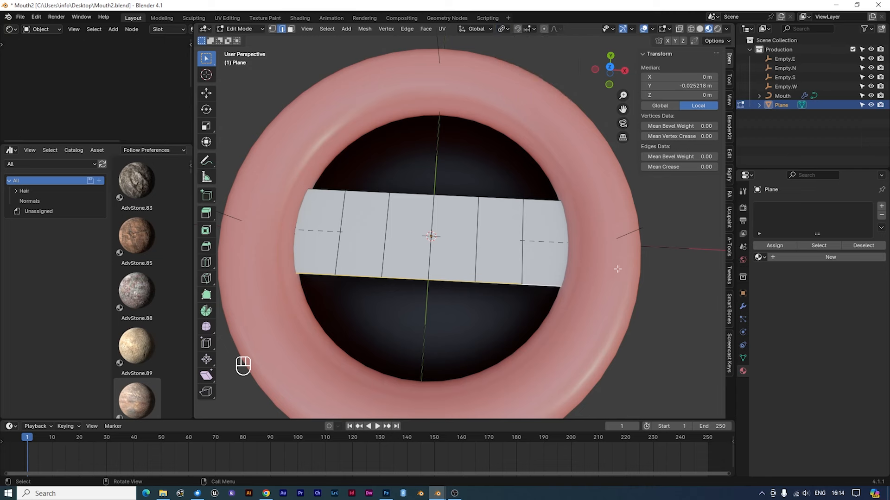
key(s)
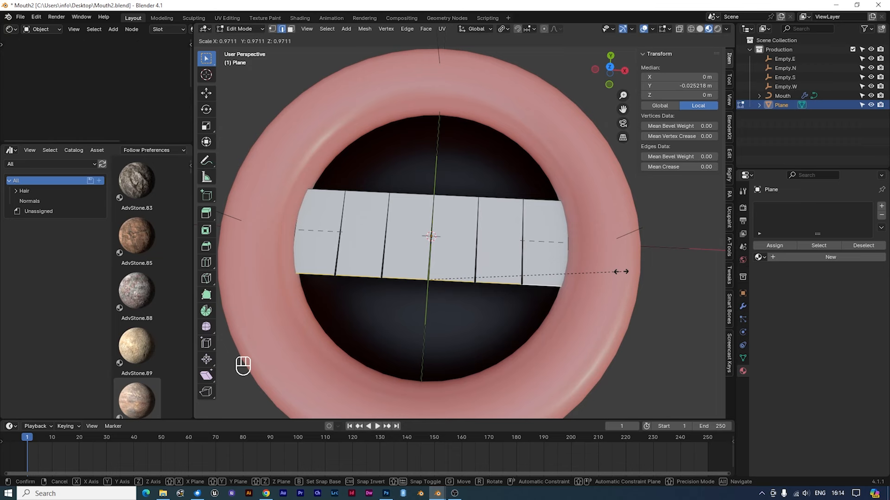
click(621, 271)
middle_drag(533, 260, 483, 254)
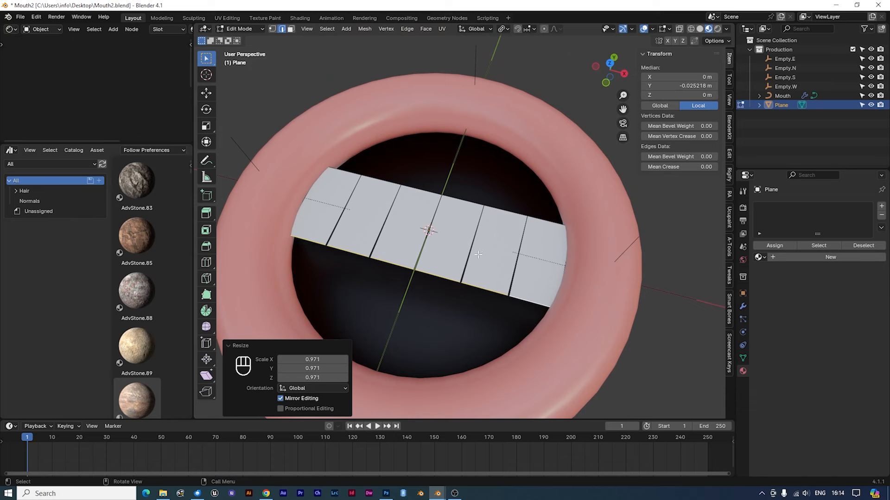
- Return to Object Mode and add a Solidify modifier to the plane
key(Tab)
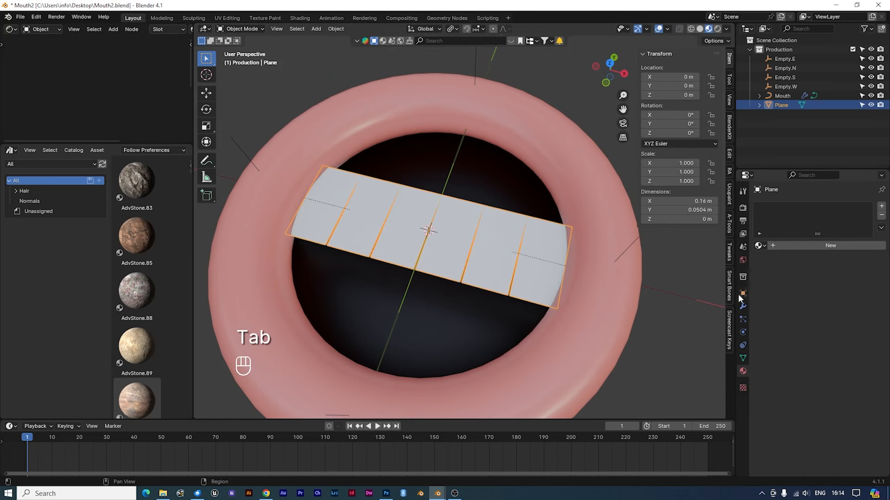
click(742, 306)
click(760, 207)
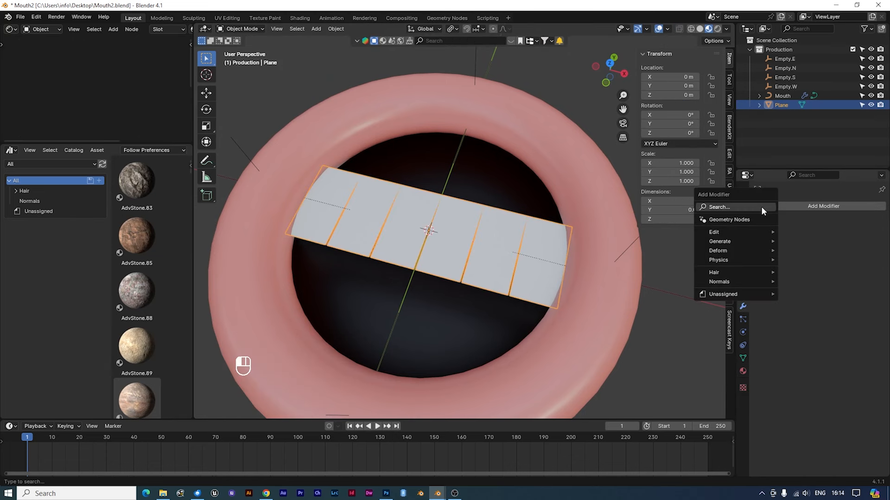
click(761, 206)
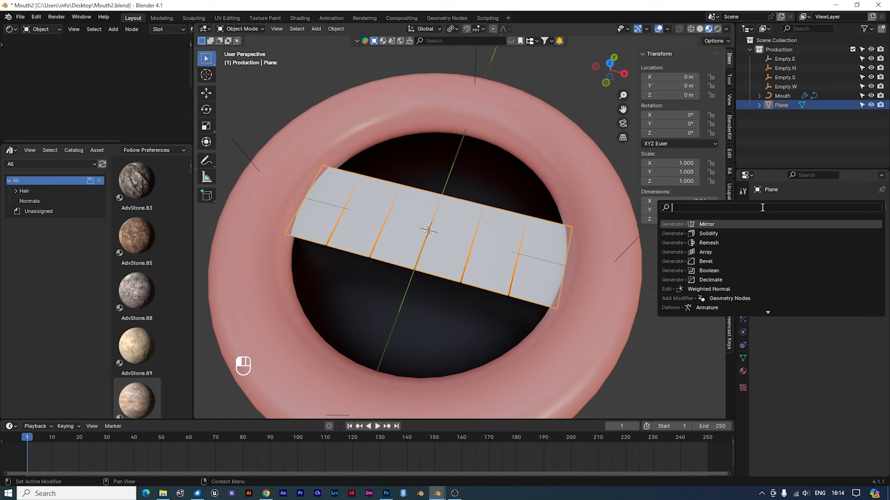
text(solid)
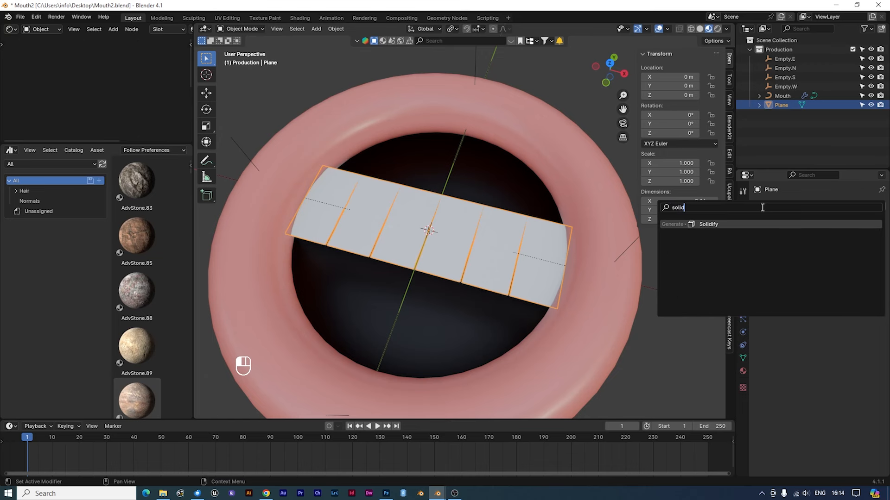
click(755, 223)
middle_drag(513, 277, 595, 239)
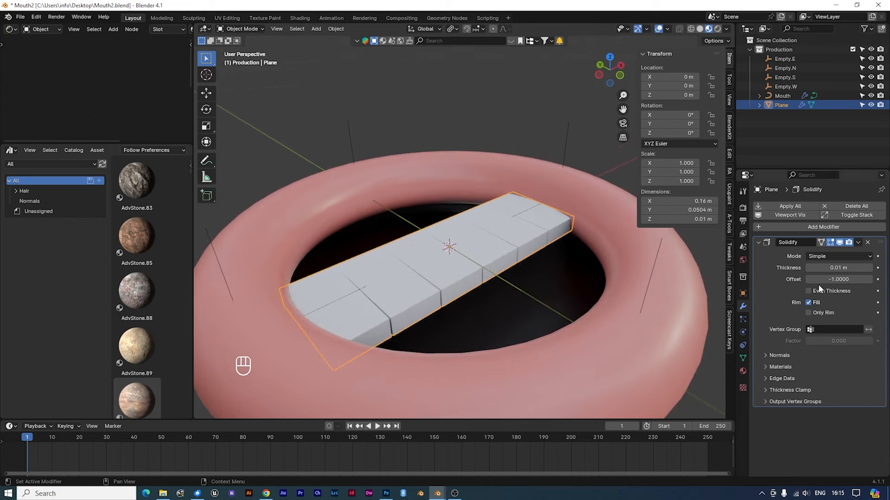
- Set the Solidify modifier's thickness to 0.02 m
click(837, 267)
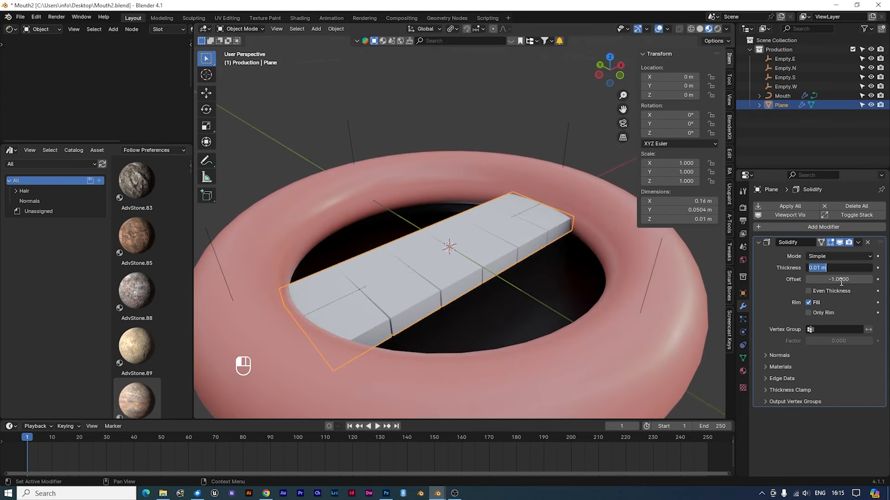
text(.02)
key(Return)
middle_drag(488, 226, 486, 245)
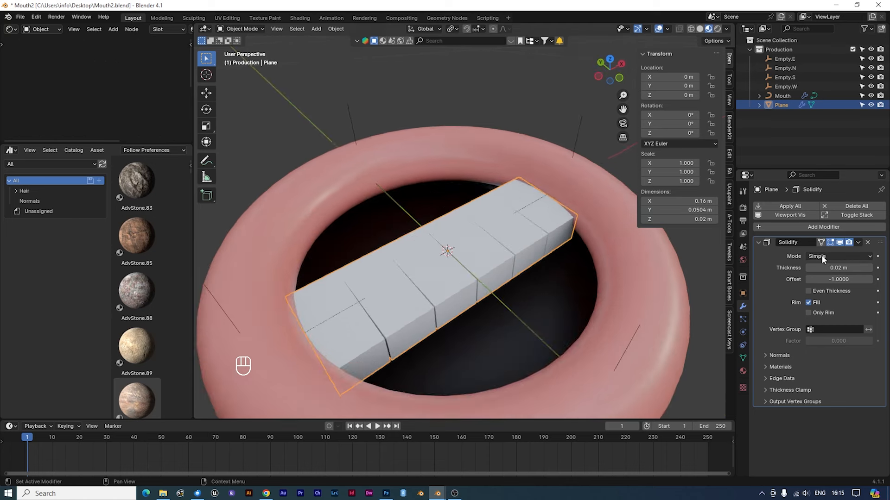
- Add a Subdivision Surface modifier to the plane after the Solidify modifier
click(760, 227)
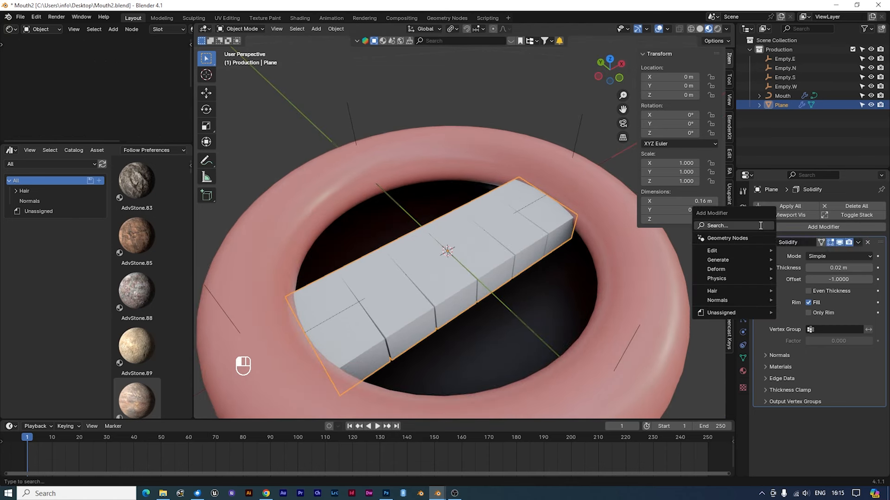
click(759, 226)
text(sol)
key(BackSpace)
key(BackSpace)
key(BackSpace)
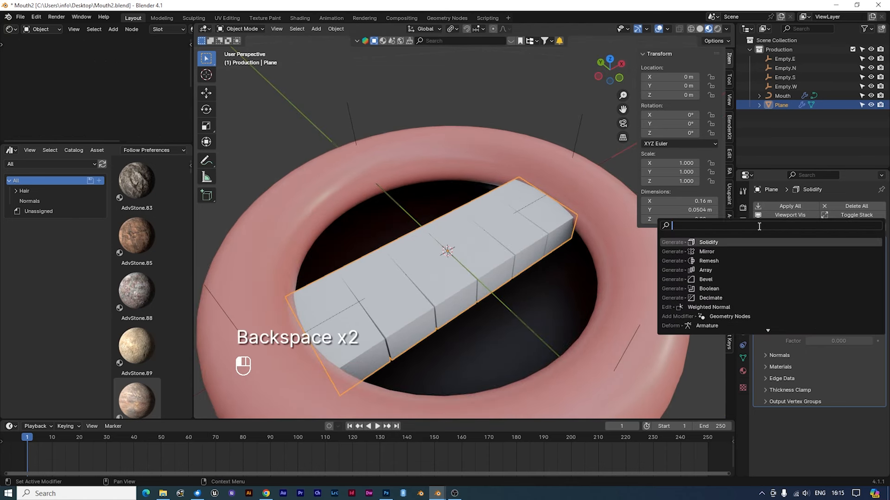
text(sub)
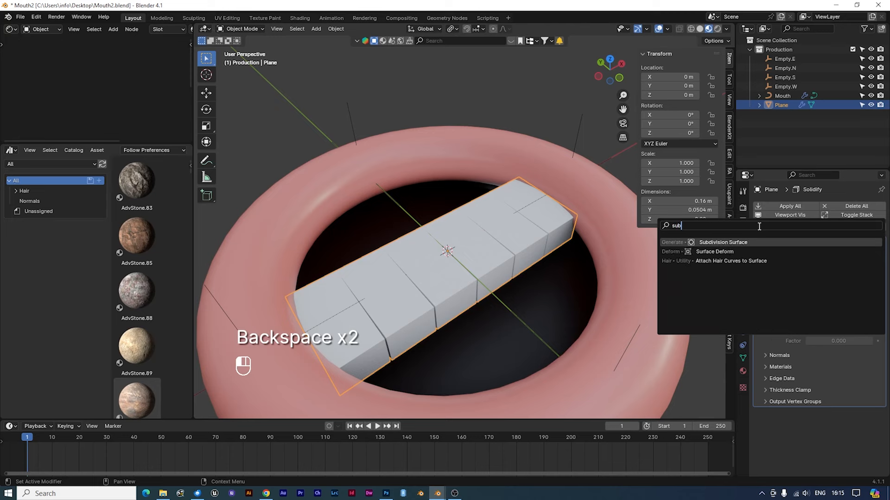
click(811, 242)
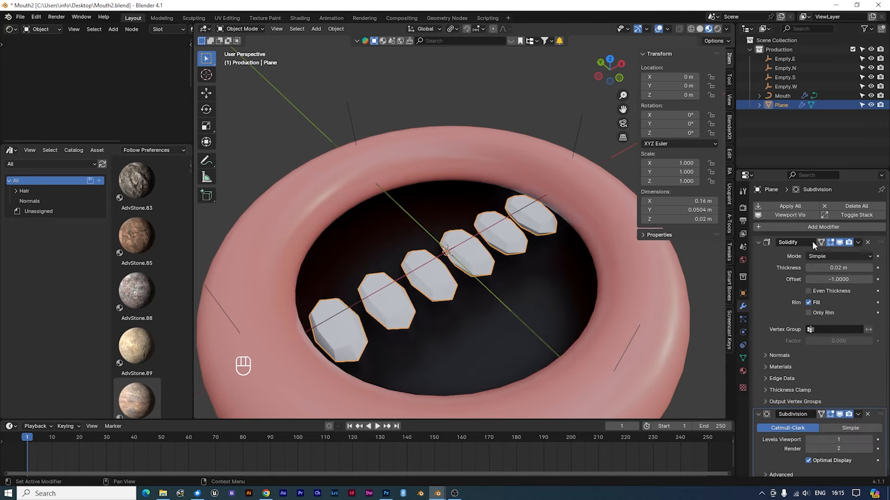
middle_drag(561, 276, 451, 305)
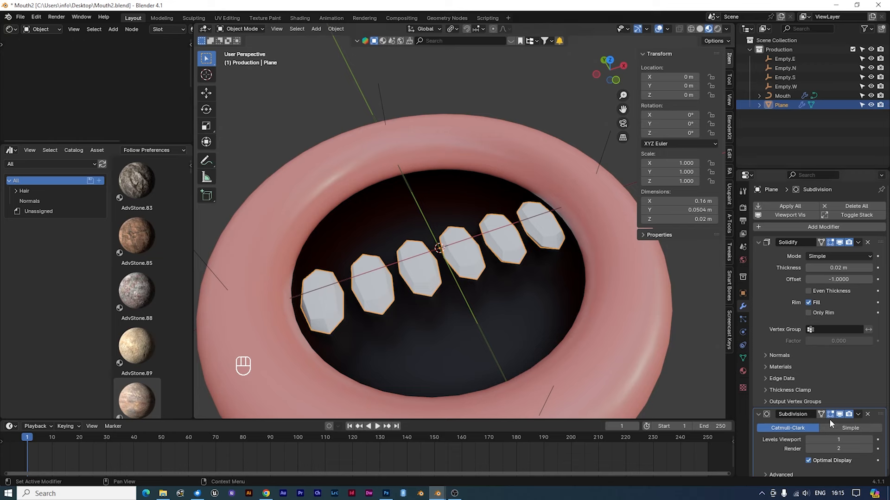
- Raise the subdivision levels to 3 for both viewport and render
scroll(870, 436, down, 1)
click(869, 435)
click(869, 436)
click(870, 445)
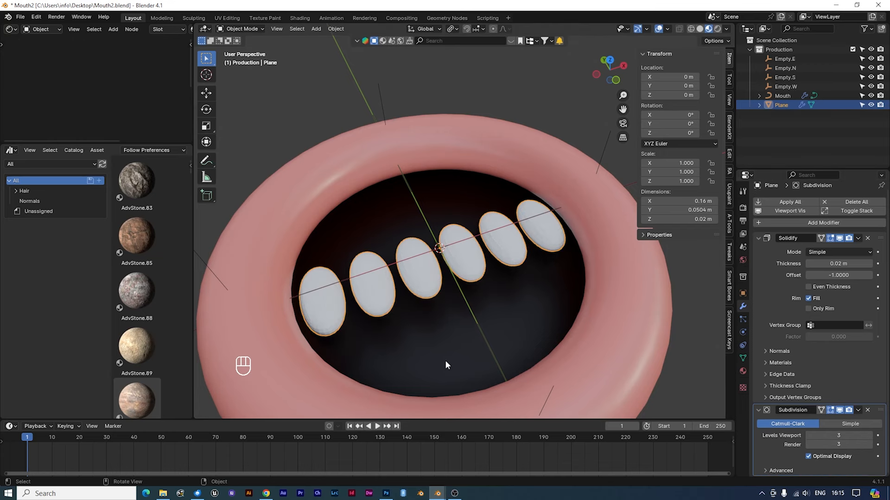
- Apply smooth shading to the teeth plane
middle_drag(515, 303, 562, 264)
right_click(515, 244)
click(515, 244)
scroll(522, 299, up, 3)
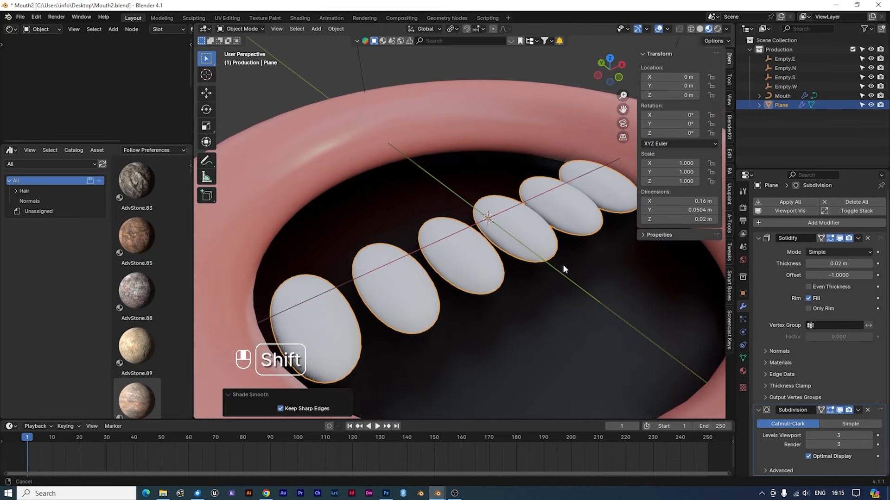
- In Edit Mode, add a loop cut to each of the three teeth on the negative X side, slid close to the upper edge with a factor of about -0.84
key(Tab)
scroll(385, 300, down, 3)
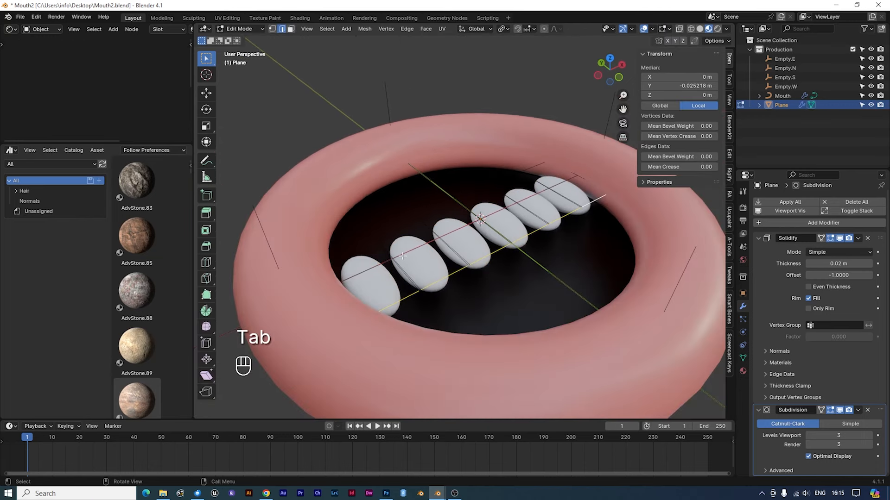
middle_drag(359, 253, 370, 255)
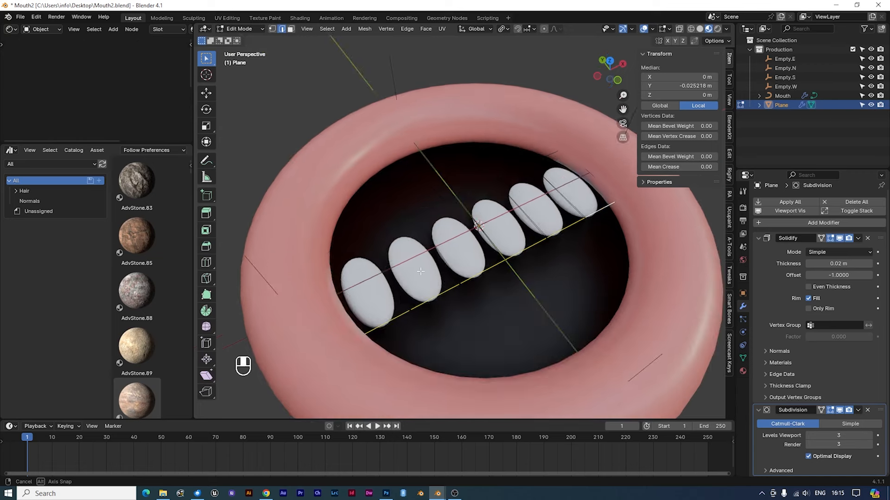
key(ctrl+r)
click(383, 258)
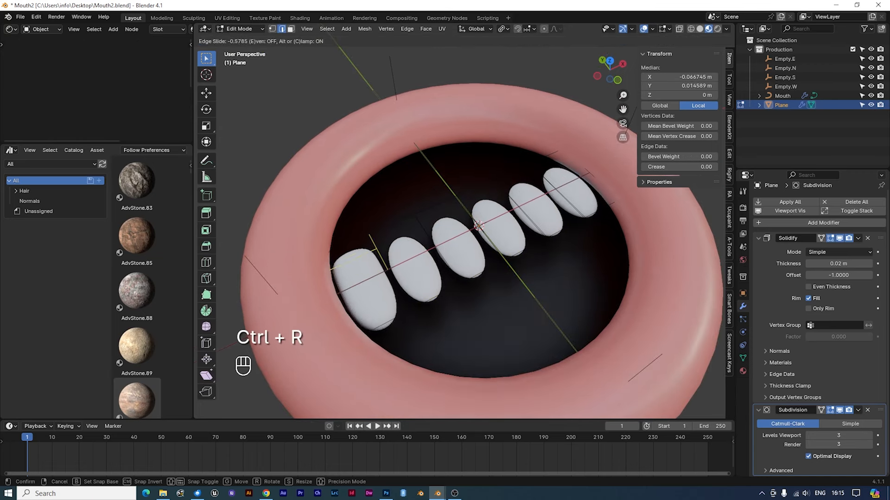
click(368, 224)
key(ctrl+r)
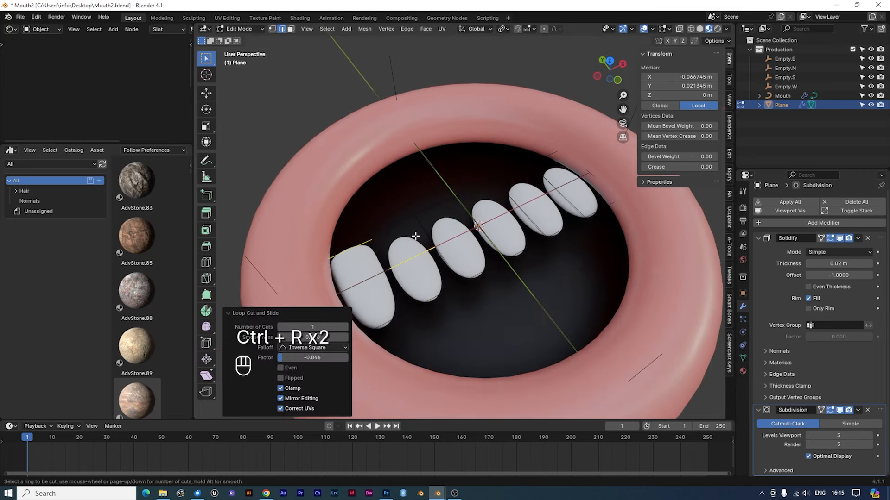
click(416, 237)
click(399, 205)
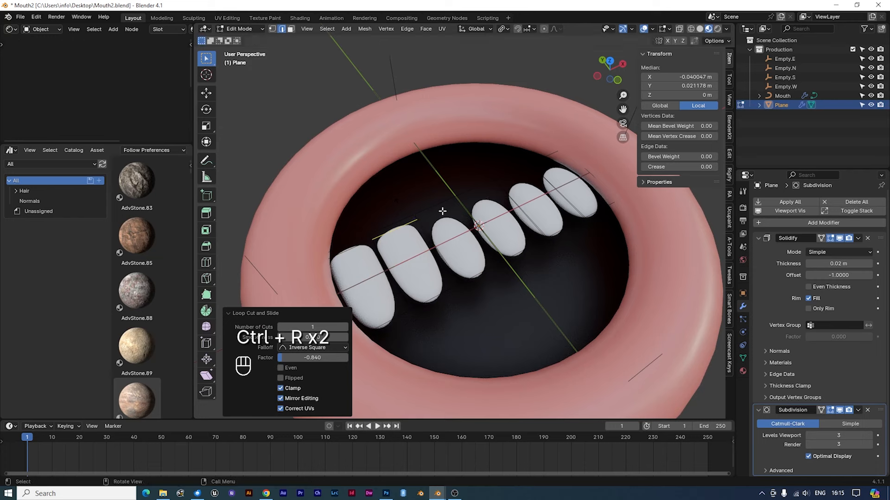
key(ctrl+r)
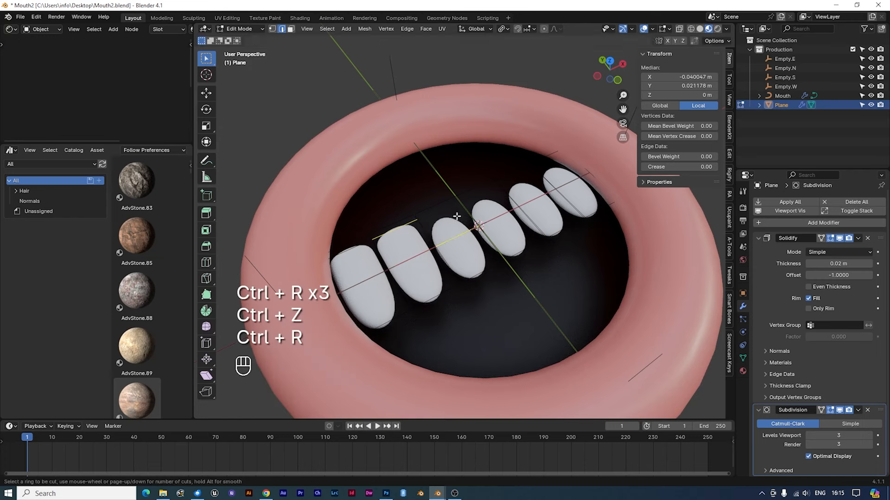
click(455, 224)
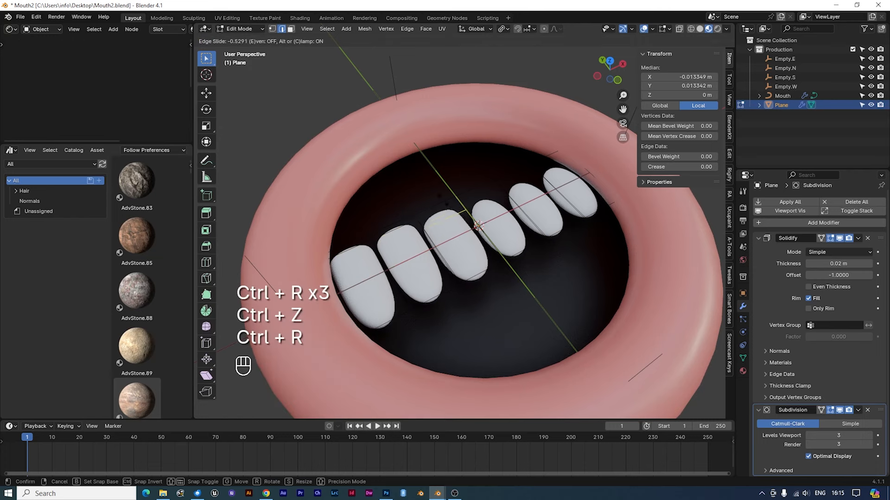
click(439, 195)
- Add matching loop cuts near the upper edges of the three teeth on the positive X side, switching the viewport to solid shading
middle_drag(569, 215, 494, 217)
key(ctrl+r)
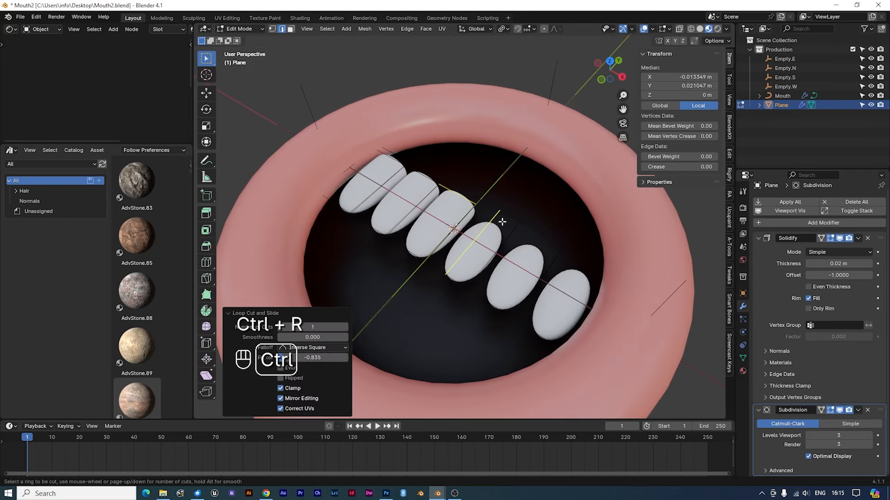
click(493, 217)
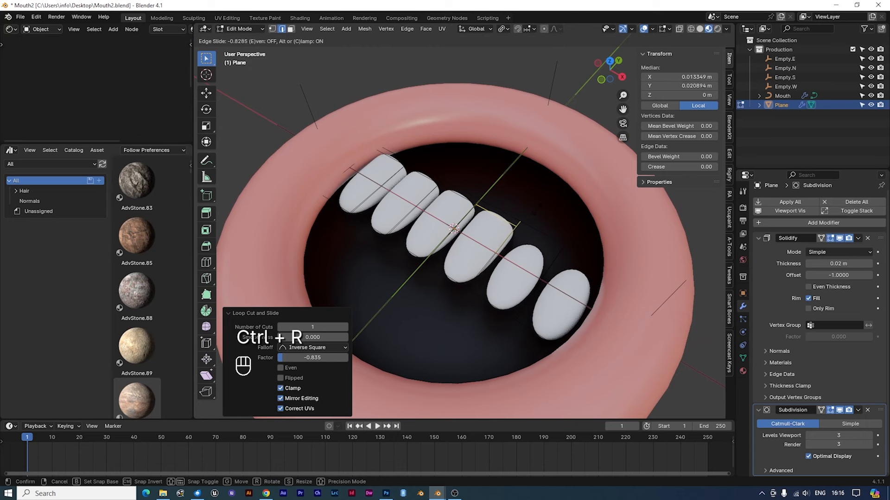
click(514, 234)
key(ctrl+r)
click(516, 238)
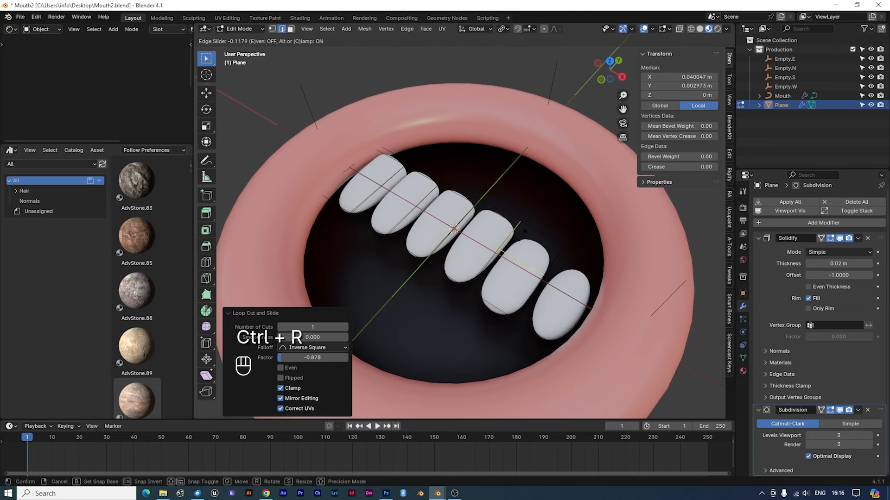
click(541, 212)
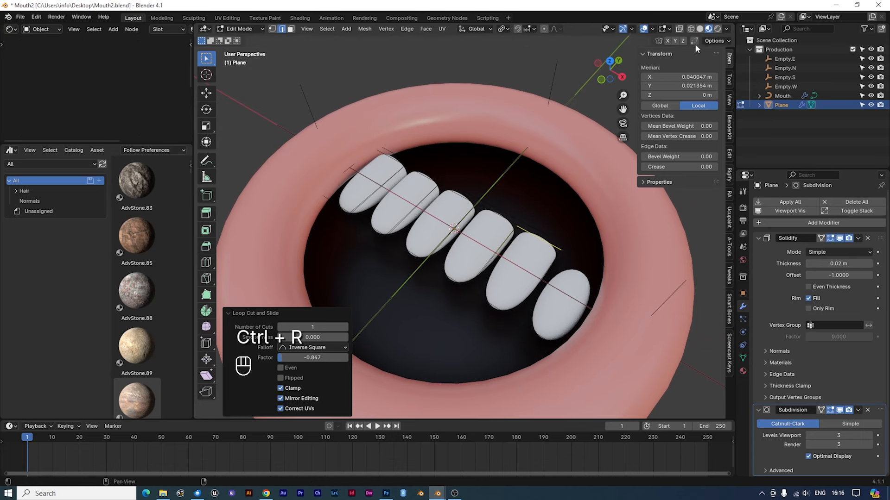
click(700, 29)
key(ctrl+r)
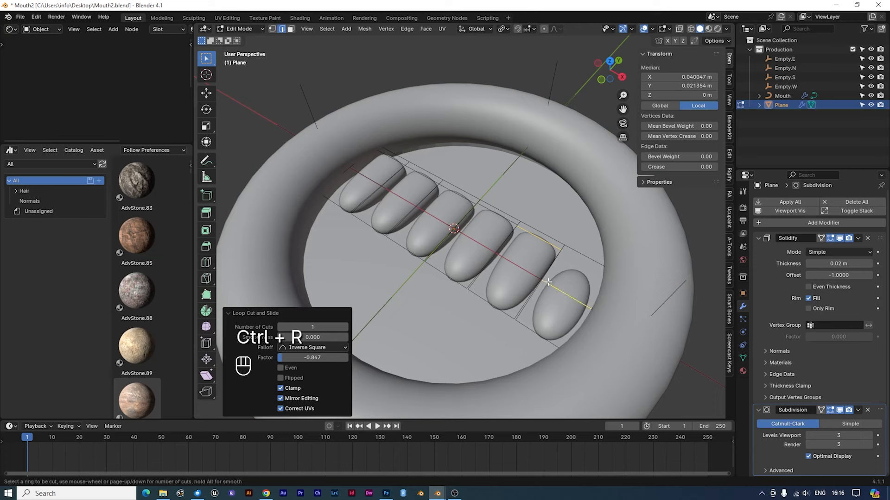
click(558, 278)
click(570, 249)
- Set the pivot point to Median Point and shorten the two outermost teeth by moving their lower edges about 0.006 m up along Y
middle_drag(570, 250, 514, 266)
click(335, 261)
shift+click(583, 288)
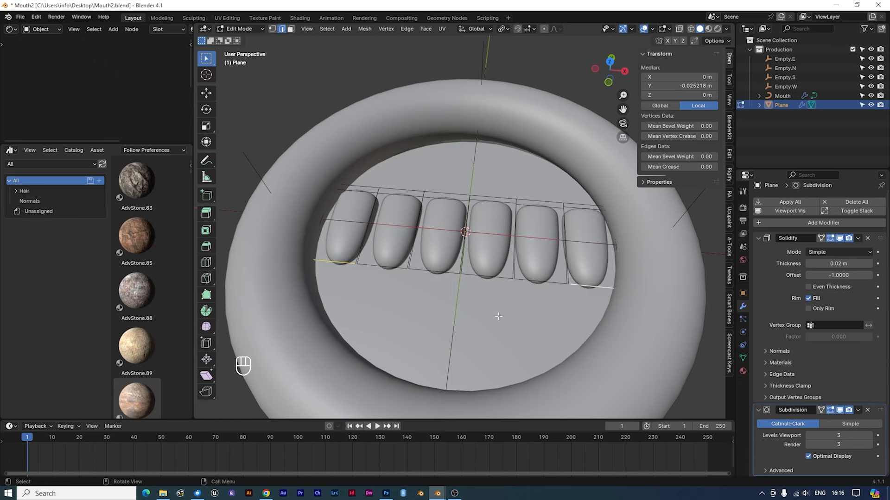
click(504, 28)
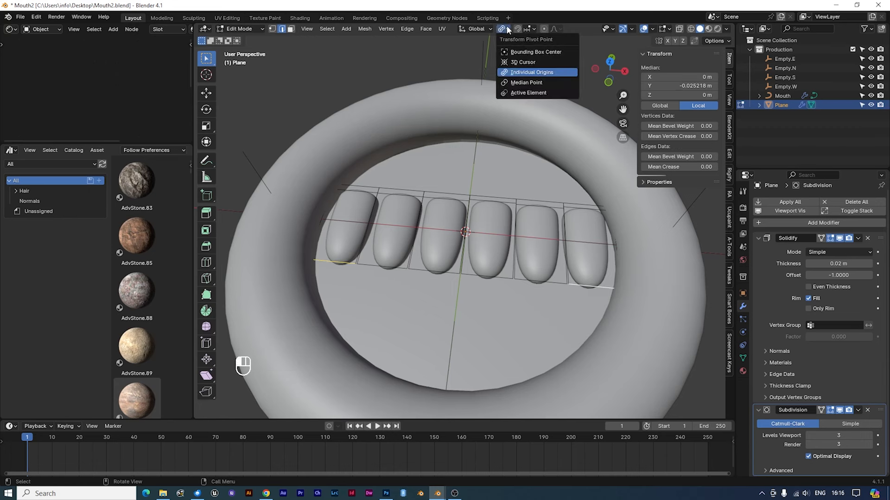
click(510, 82)
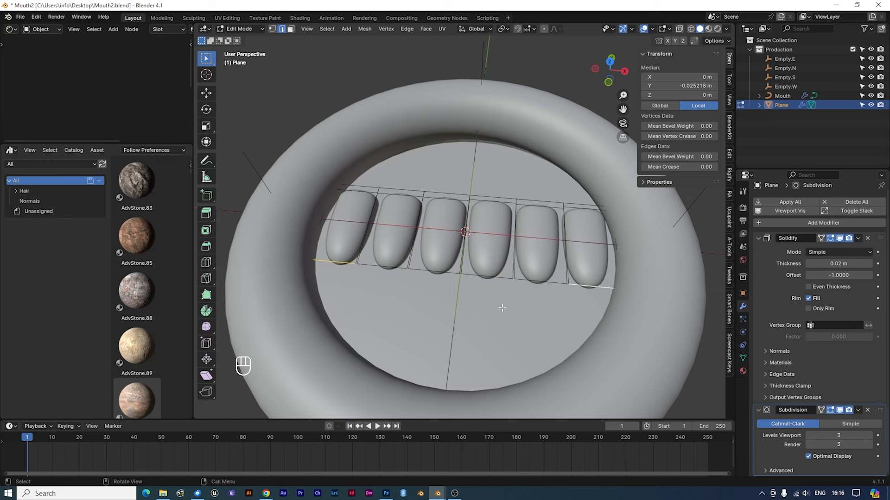
key(g)
key(y)
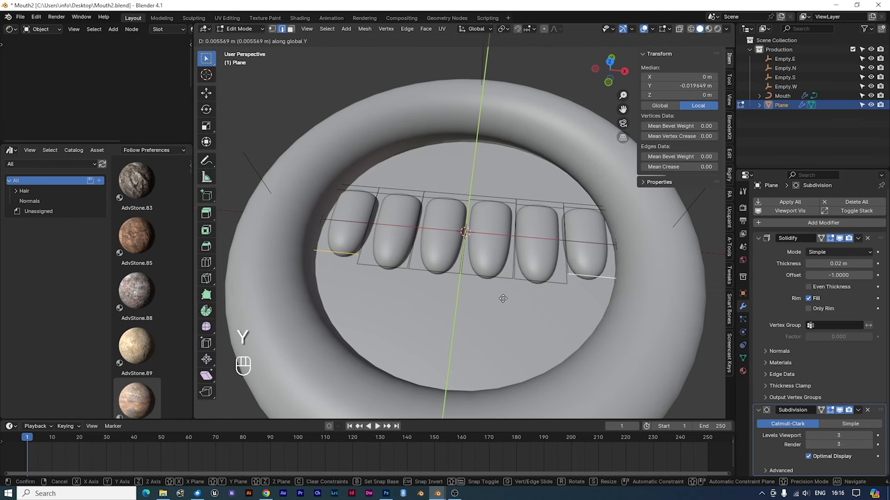
click(504, 297)
- Move the lower edges of the second and fifth teeth up along Y by about 0.004 m
click(532, 282)
shift+click(394, 267)
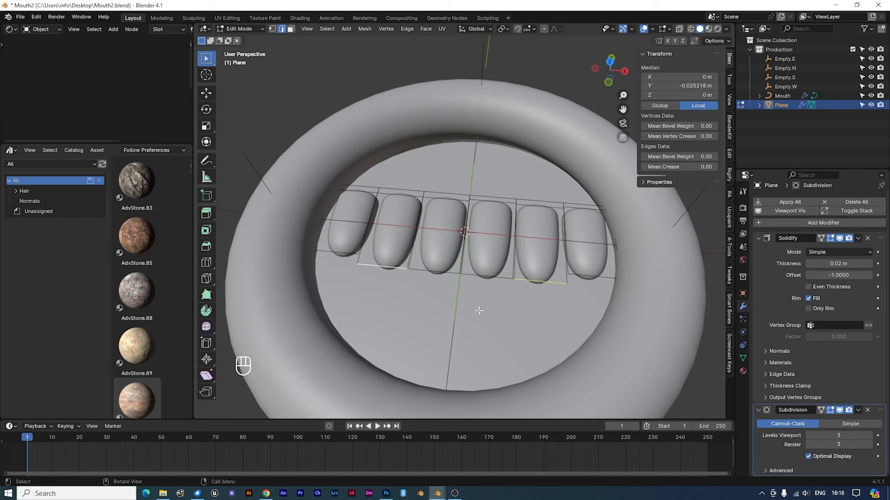
key(g)
key(y)
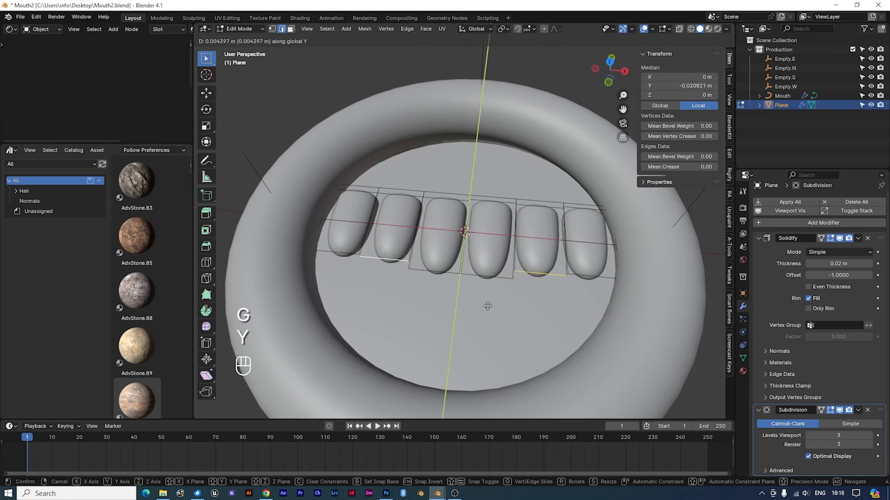
click(486, 307)
- Return to Object Mode and, in top view, move the row of teeth along Y to about 0.066 m, partly behind the upper lip
middle_drag(498, 300, 503, 316)
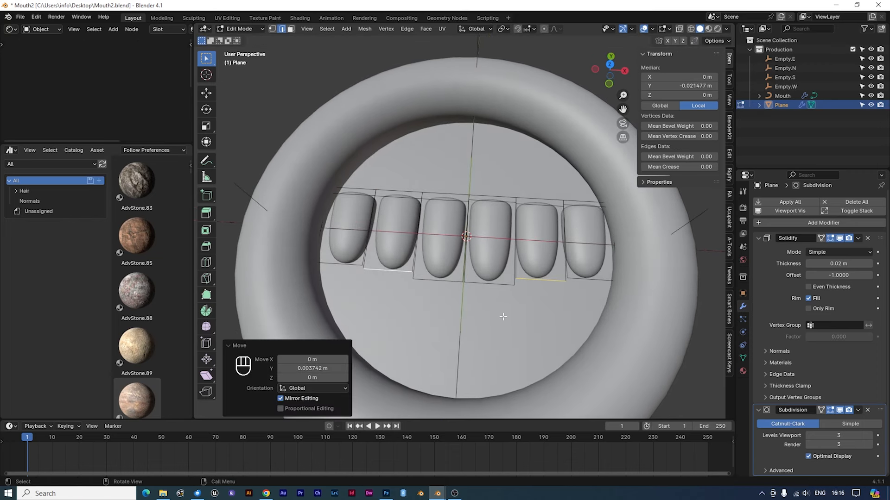
key(KP_7)
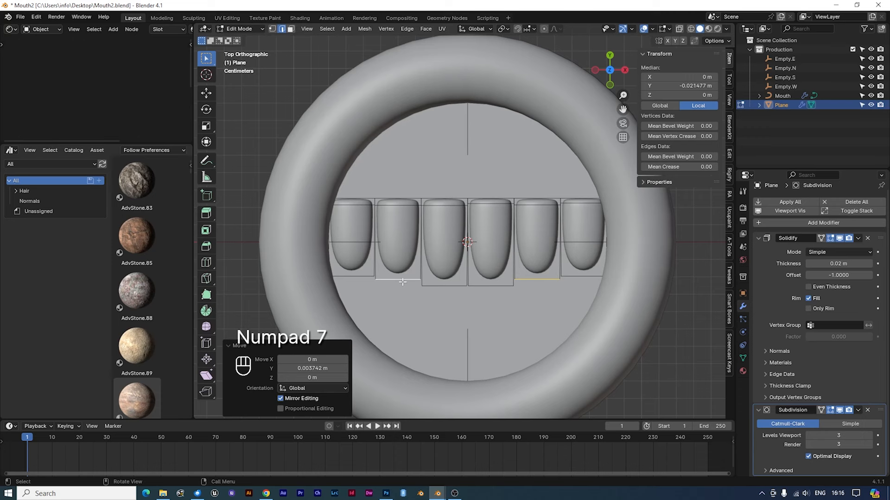
key(Tab)
key(g)
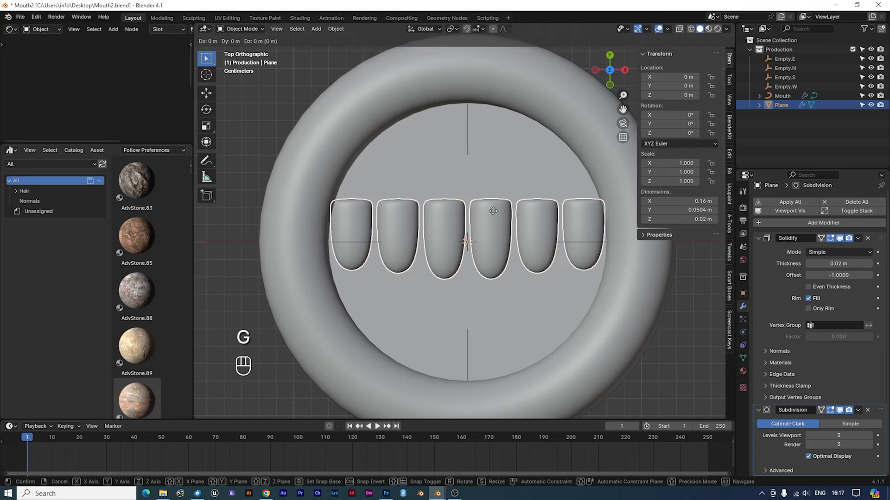
key(y)
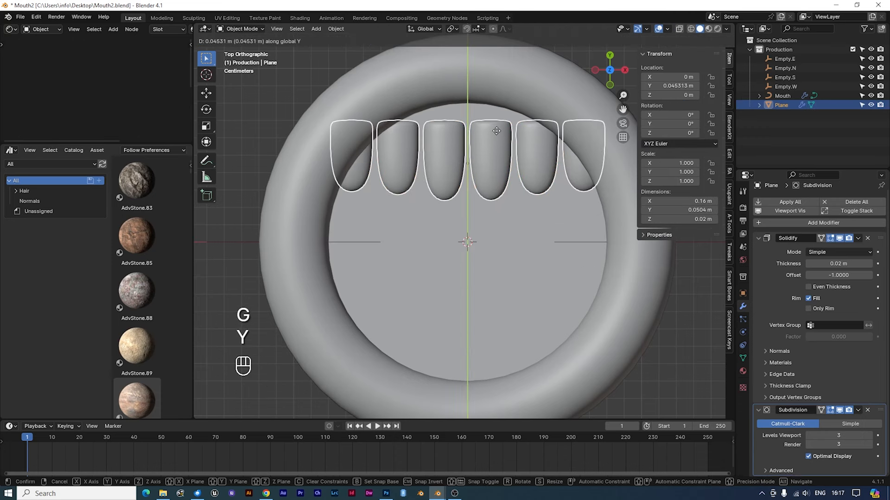
click(500, 108)
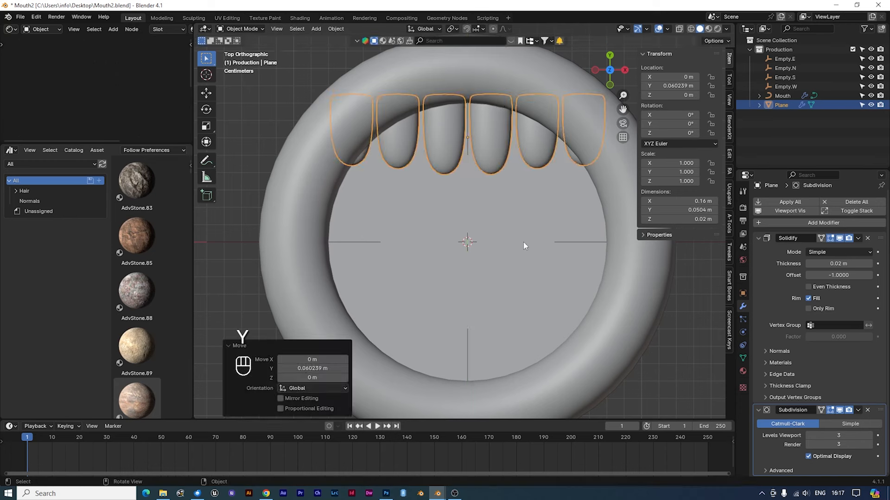
key(g)
key(y)
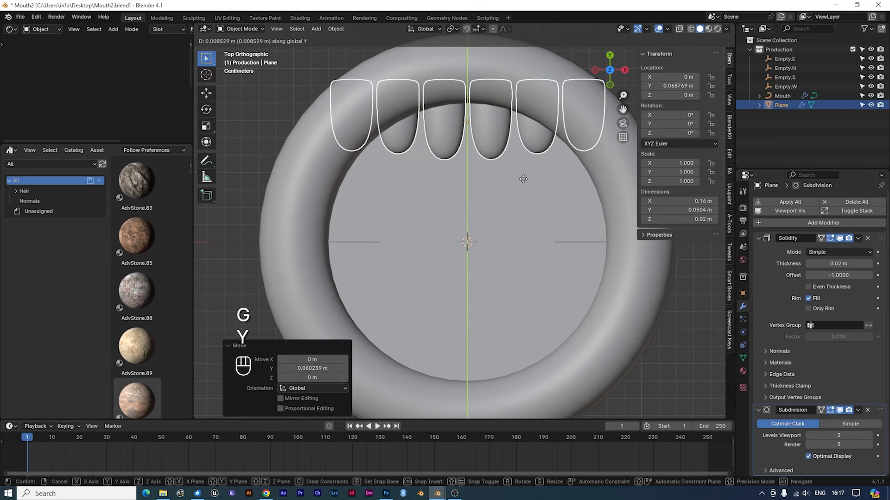
click(521, 179)
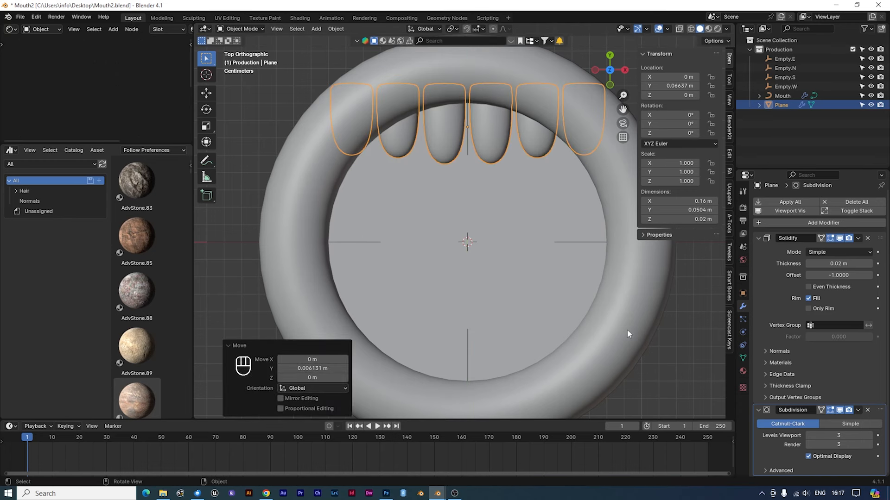
- Scale the row of teeth uniformly to about 0.83, plus a further 0.85 along Y
key(s)
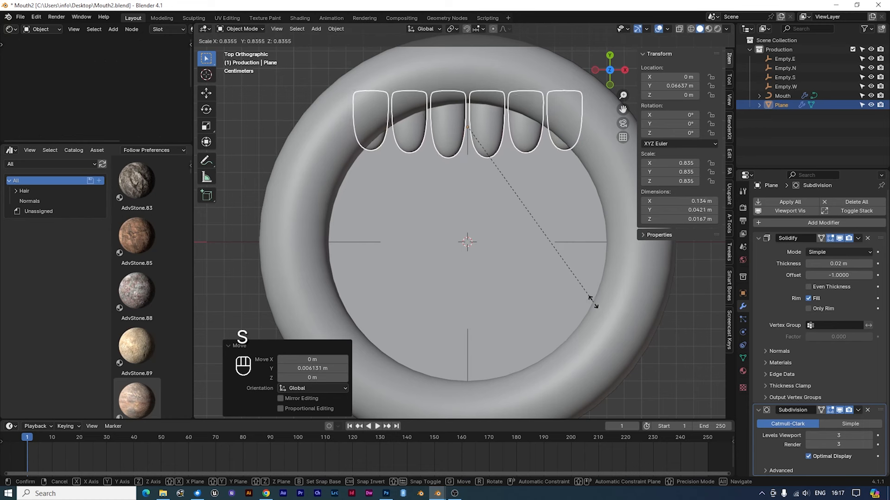
click(591, 301)
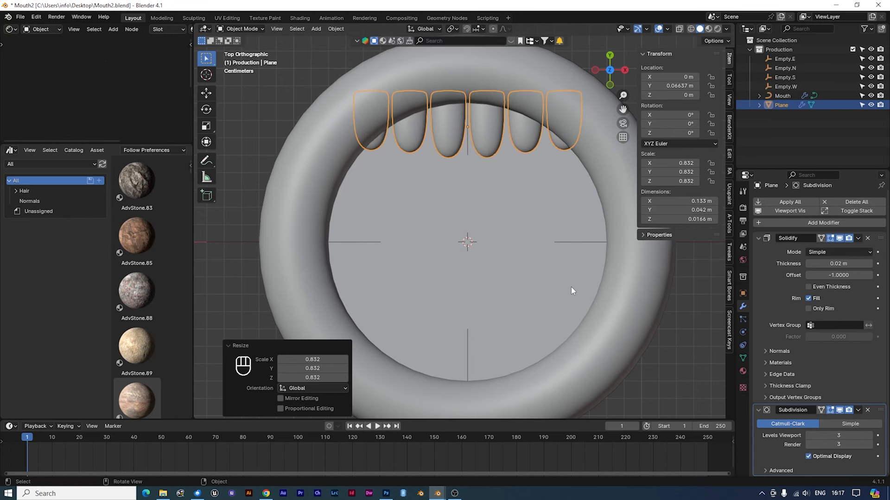
key(s)
key(y)
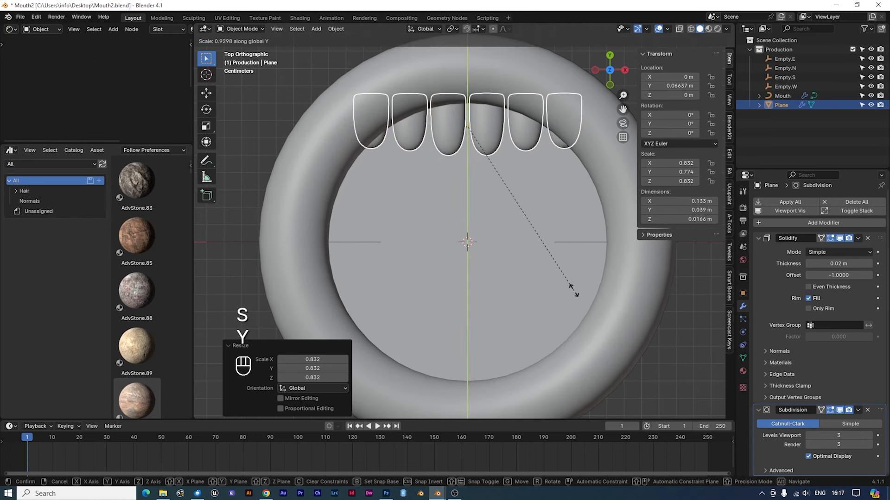
click(570, 282)
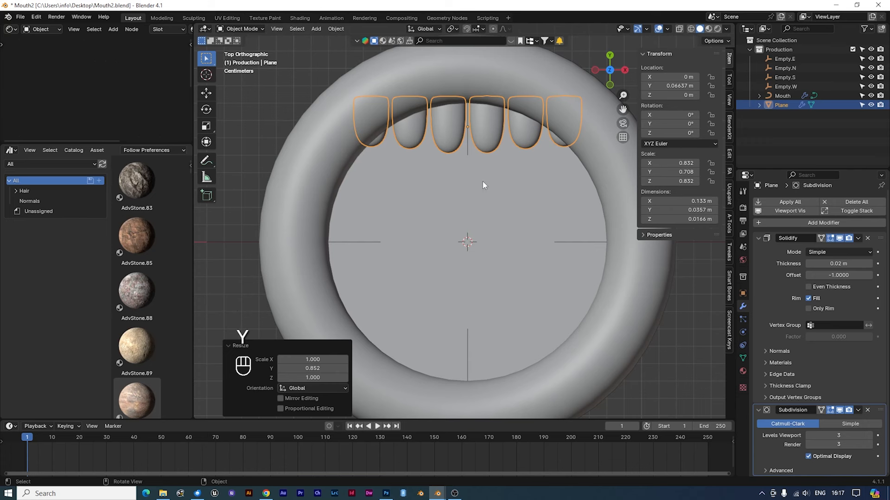
- Apply the rotation and scale of the teeth plane
key(ctrl)
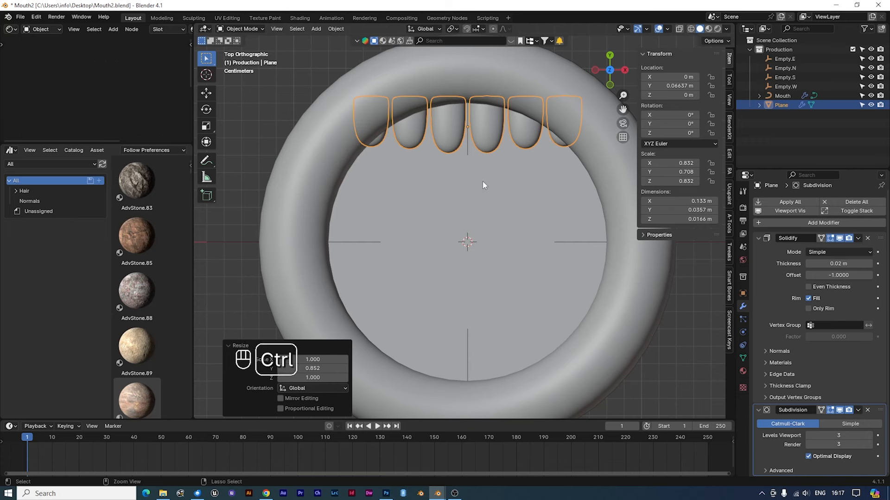
key(ctrl+a)
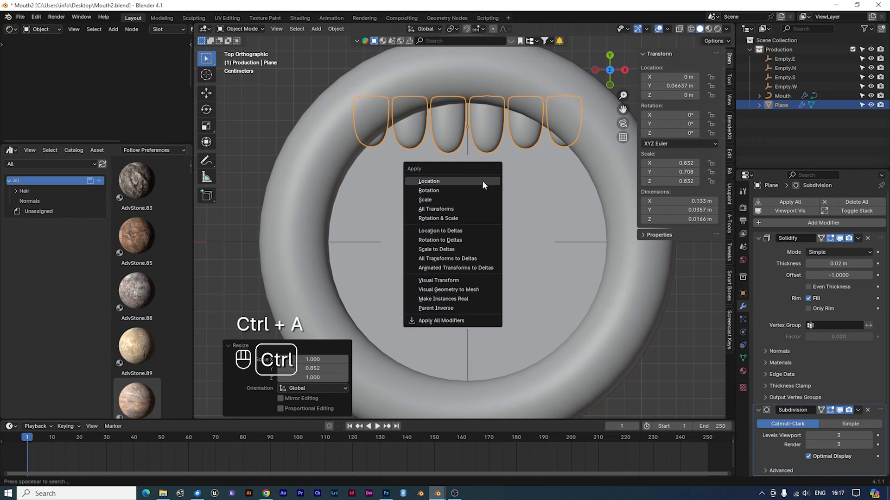
click(441, 219)
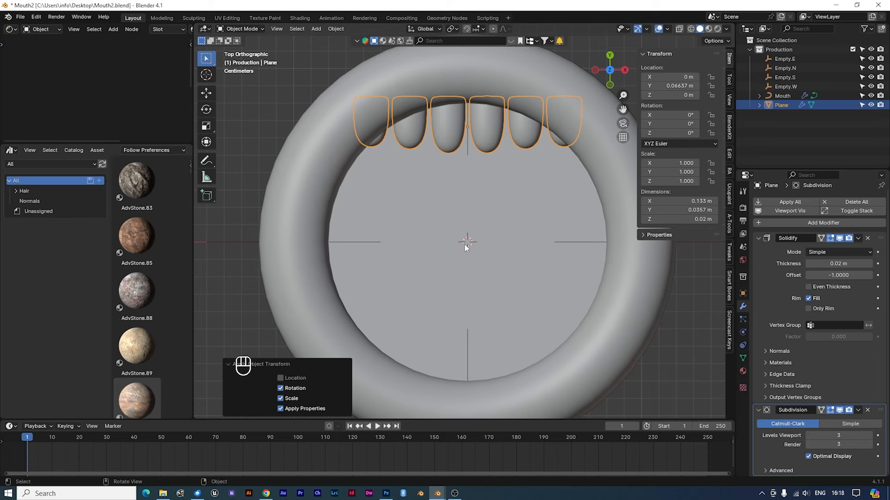
- Snap the 3D cursor to the origin of the Mouth curve
click(286, 180)
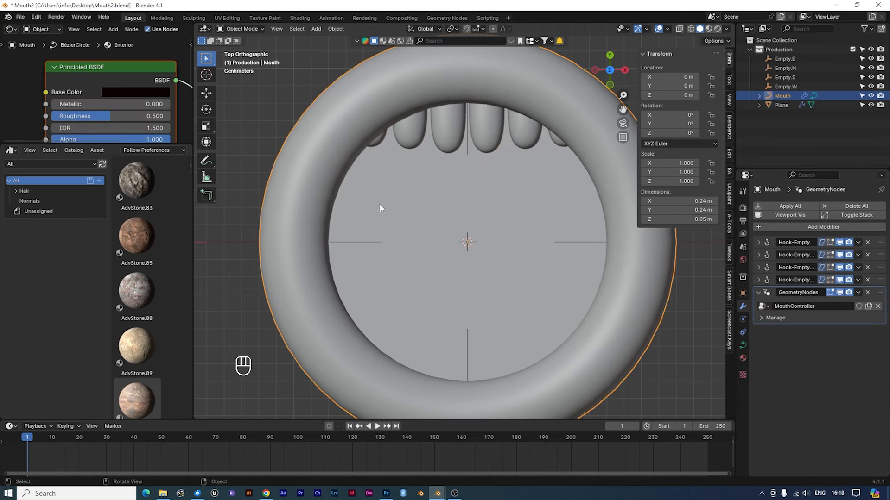
key(shift+s)
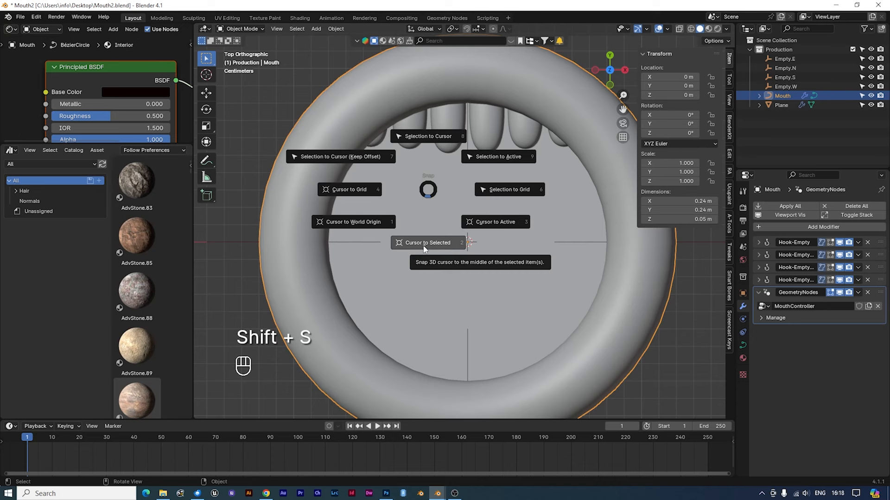
click(423, 243)
- Duplicate the upper row of teeth in place, without offsetting the copy
click(473, 153)
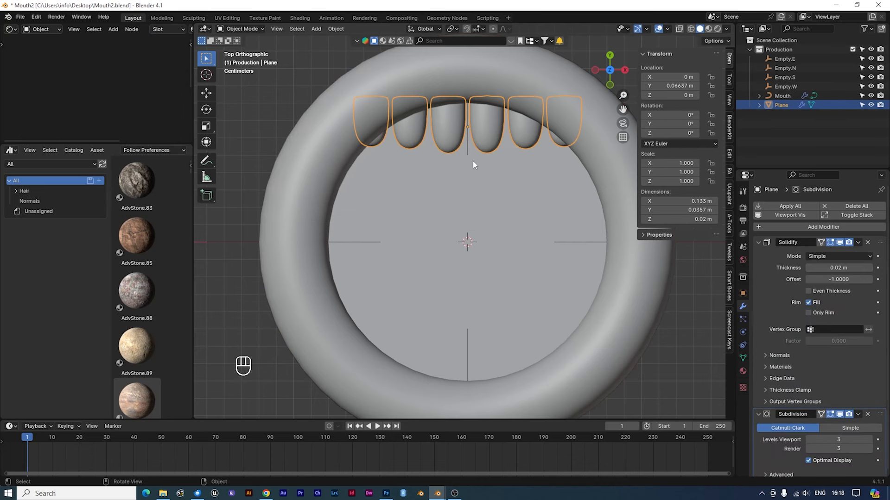
key(shift)
key(shift+d)
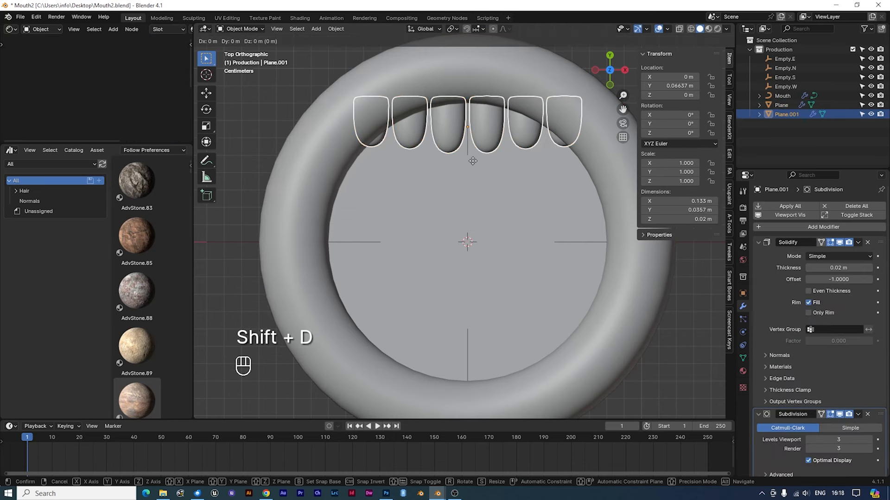
click(472, 160)
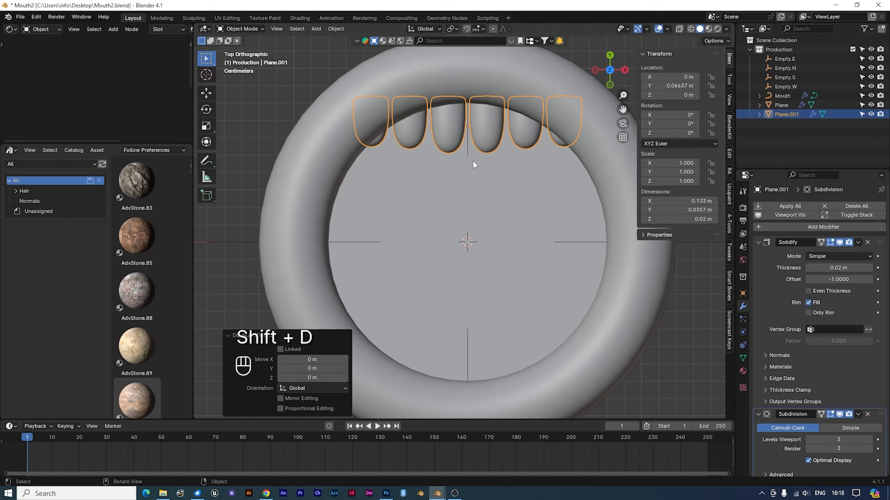
- Set the pivot point to the 3D cursor and rotate the duplicated teeth 180° about Z to form the lower row
click(452, 29)
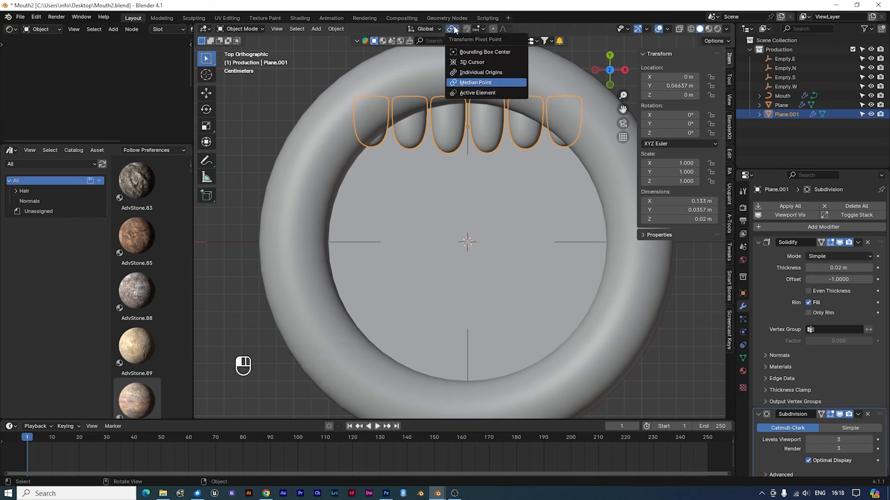
click(471, 63)
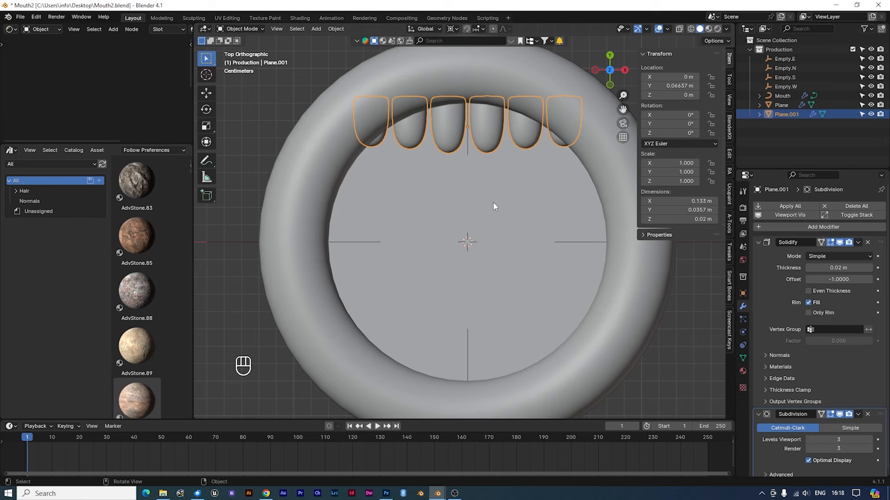
key(r)
key(z)
key(KP_1)
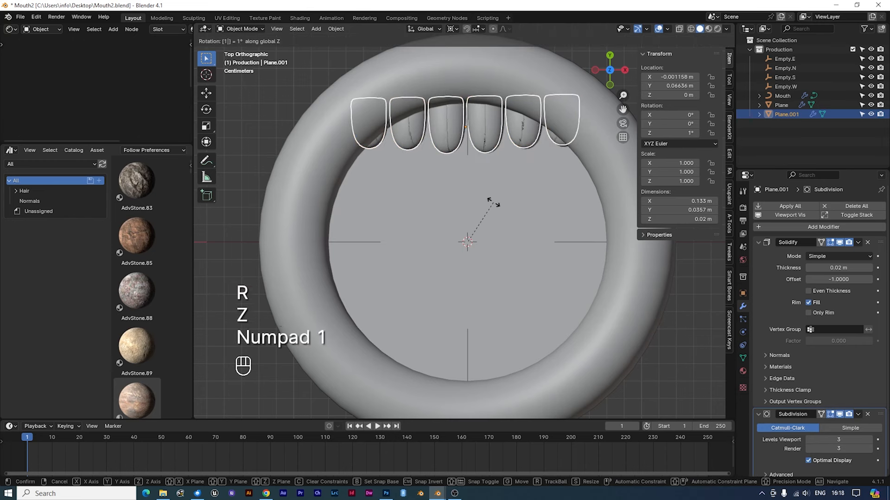
key(KP_8)
key(KP_0)
key(KP_Enter)
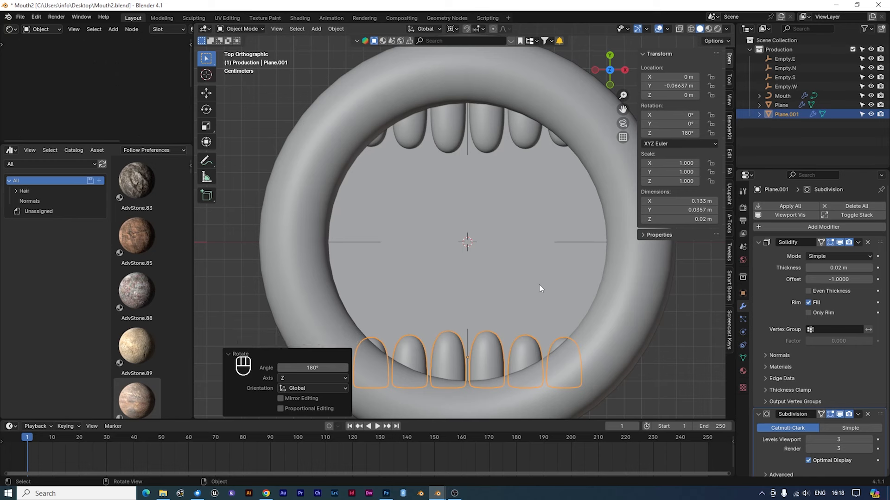
click(227, 354)
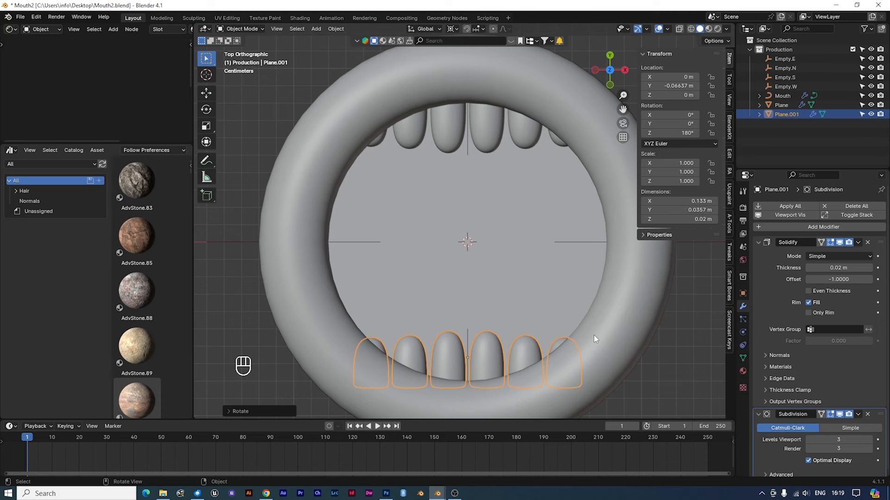
- Test a narrow mouth by moving Empty.W to X about -0.038 m and Empty.E to X about 0.034 m
click(243, 245)
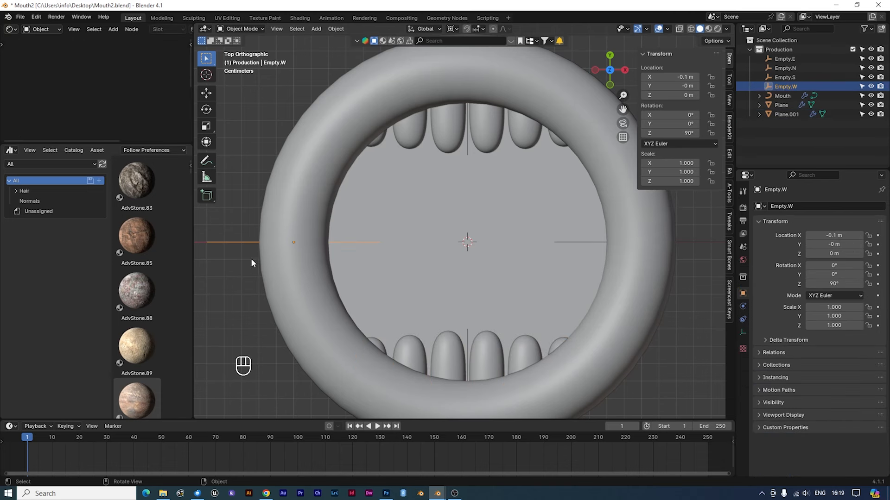
key(g)
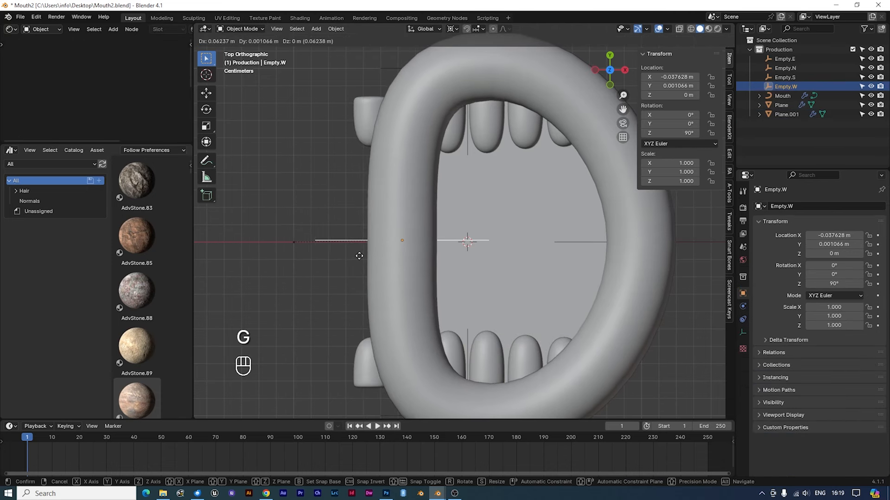
click(359, 256)
click(708, 247)
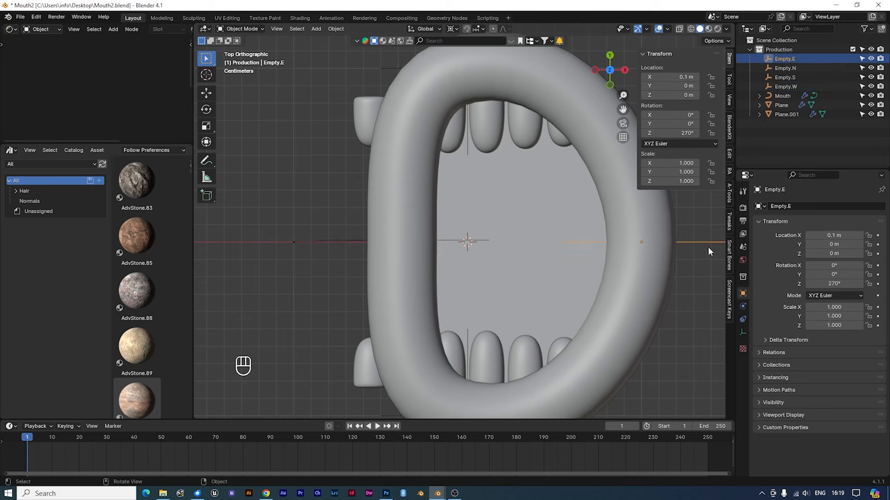
key(g)
click(586, 246)
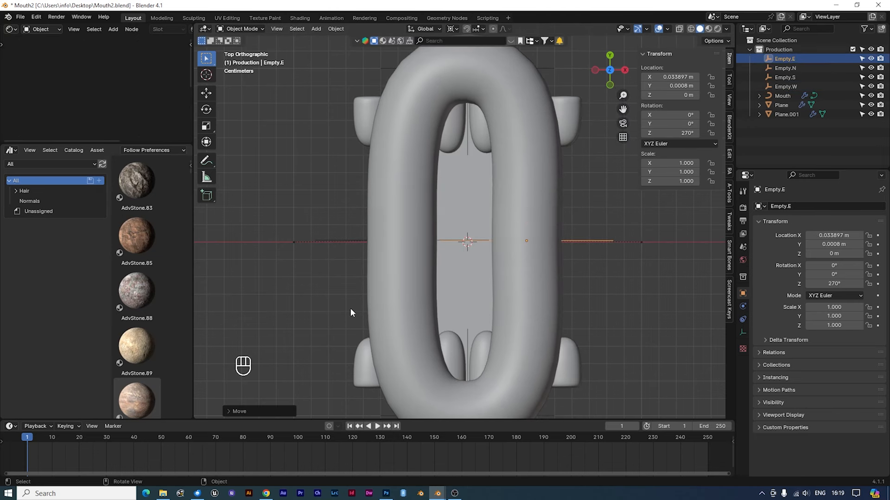
- Undo the test moves of Empty.E and Empty.W
key(ctrl+z)
key(ctrl+z)
key(ctrl+z)
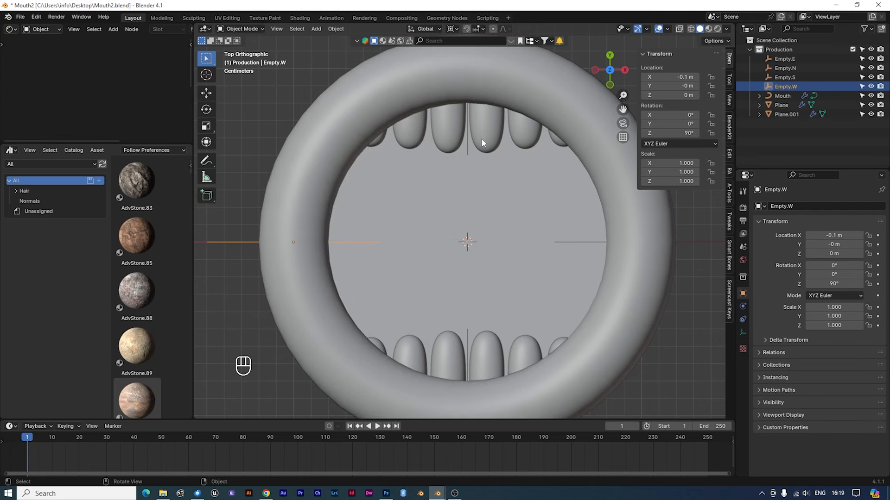
- Rename the upper teeth object Plane as Teeth.Upper.Wide
click(493, 340)
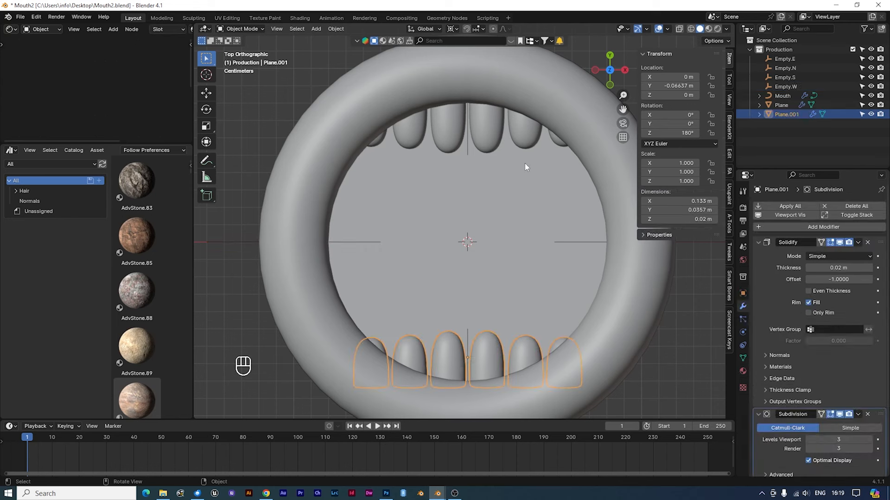
shift+click(493, 149)
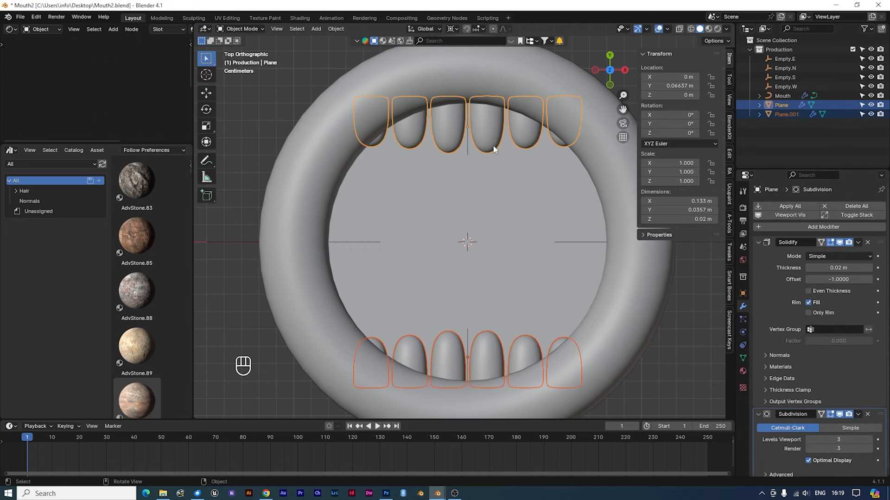
ctrl+click(786, 115)
double_click(780, 106)
key(BackSpace)
text(Teeth)
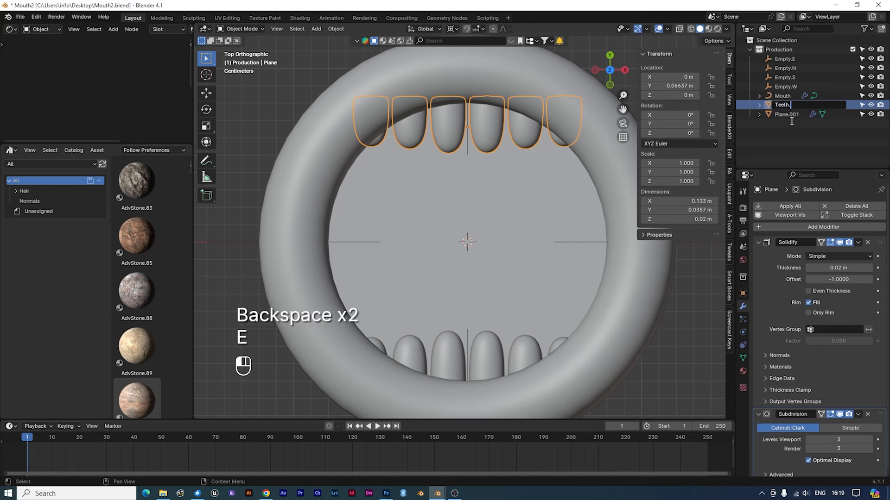
text(.Upper.Wide)
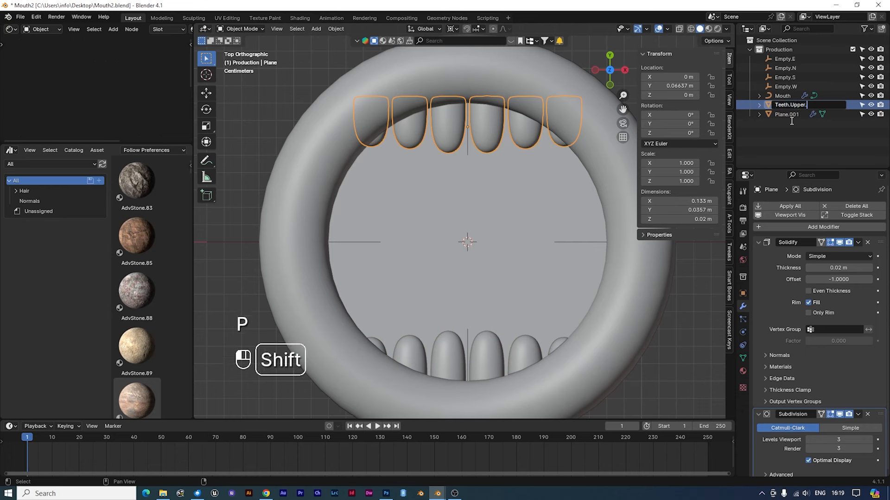
key(Return)
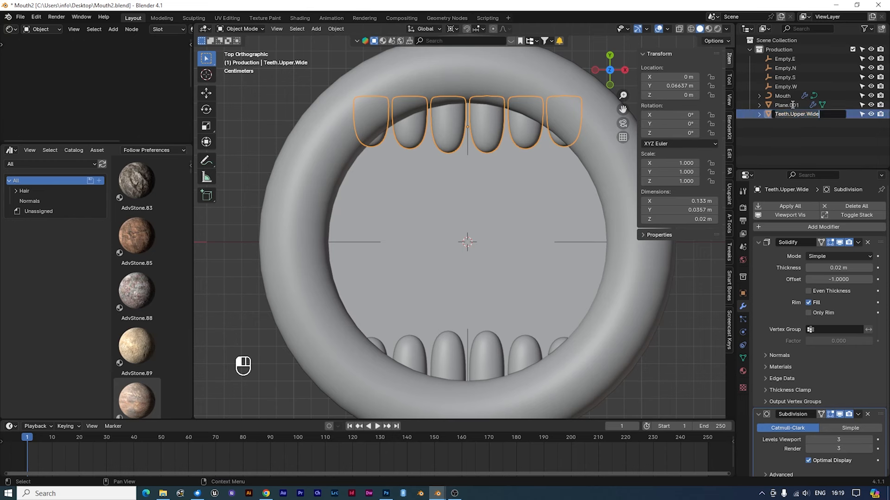
- Rename the lower teeth object Plane.001 as Teeth.Lower.Wide
ctrl+click(792, 105)
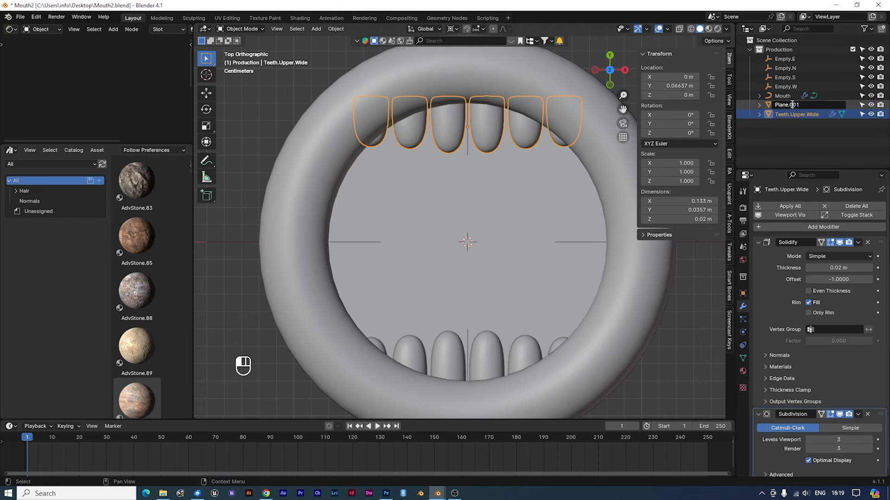
click(488, 215)
click(488, 332)
click(488, 332)
double_click(804, 104)
text(Teeth.Upper.Wide)
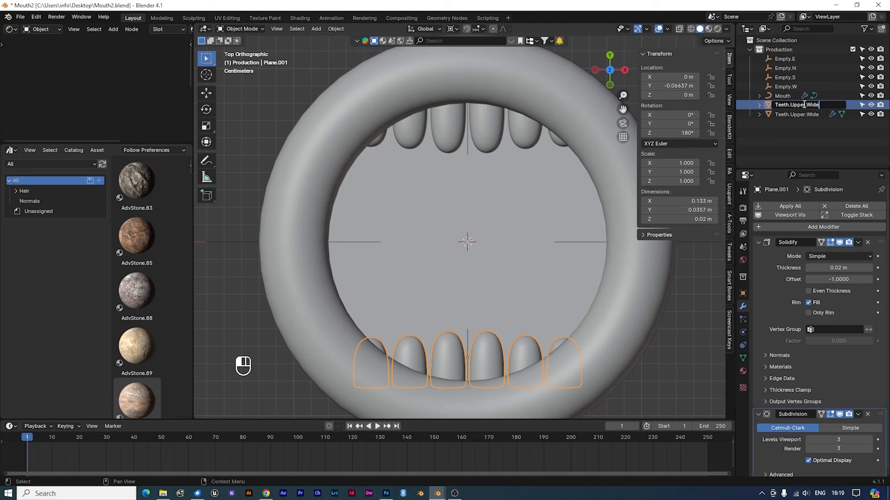
double_click(801, 105)
text(Lower)
key(Return)
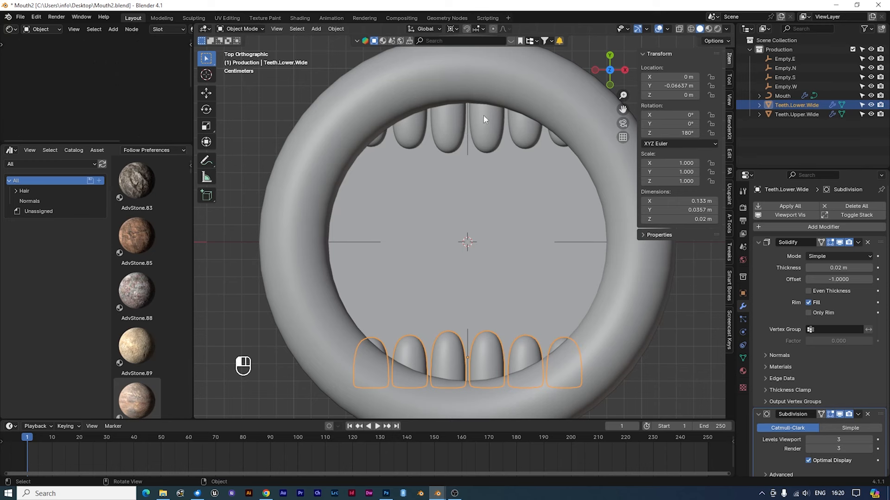
- Duplicate both the upper and lower rows of teeth in place and isolate the copies in local view
shift+click(483, 116)
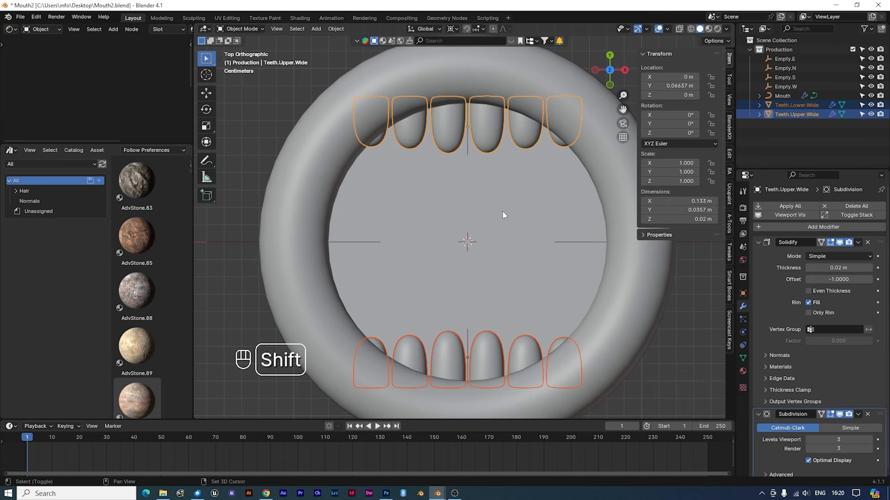
key(shift+d)
right_click(546, 251)
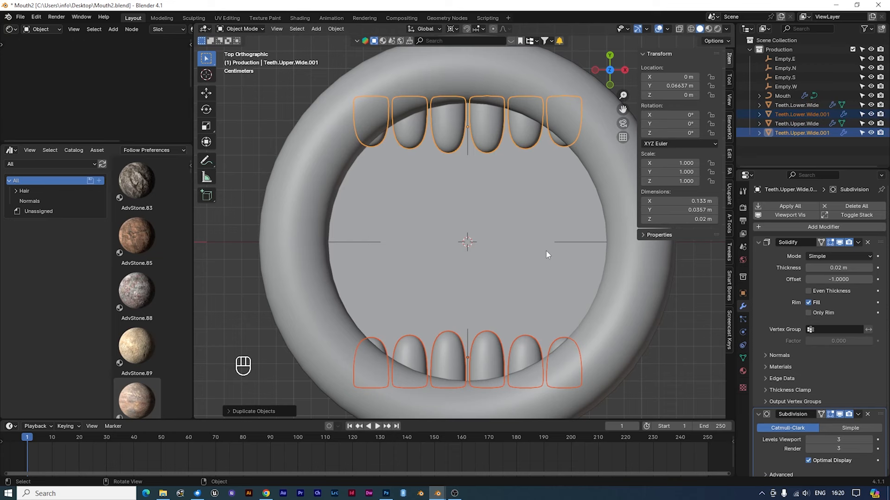
key(KP_Divide)
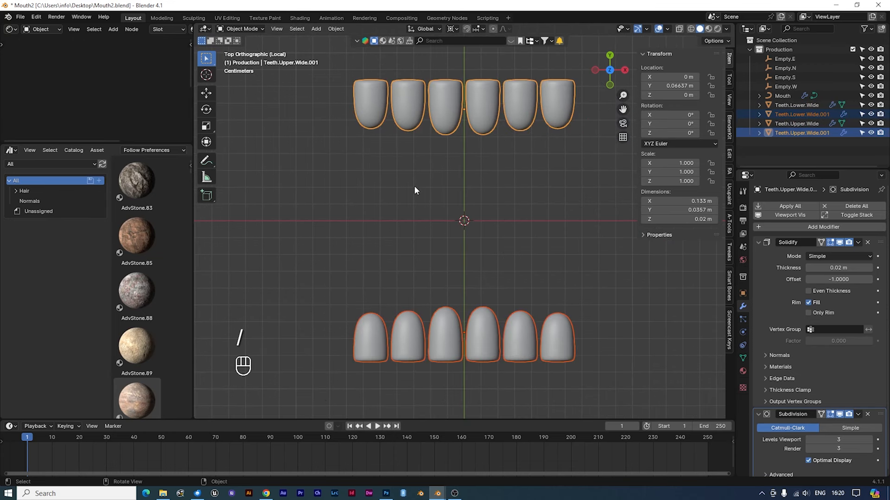
- Delete the outermost tooth faces at both ends of the duplicated upper and lower rows in Edit Mode, and return to Object Mode
key(Tab)
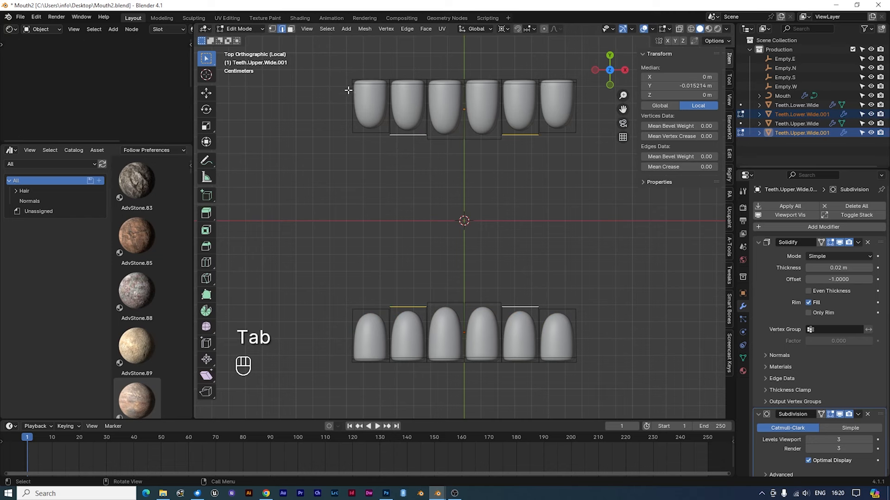
click(290, 29)
drag(338, 62, 379, 161)
shift+drag(558, 73, 595, 182)
shift+drag(550, 313, 582, 404)
shift+drag(338, 285, 378, 407)
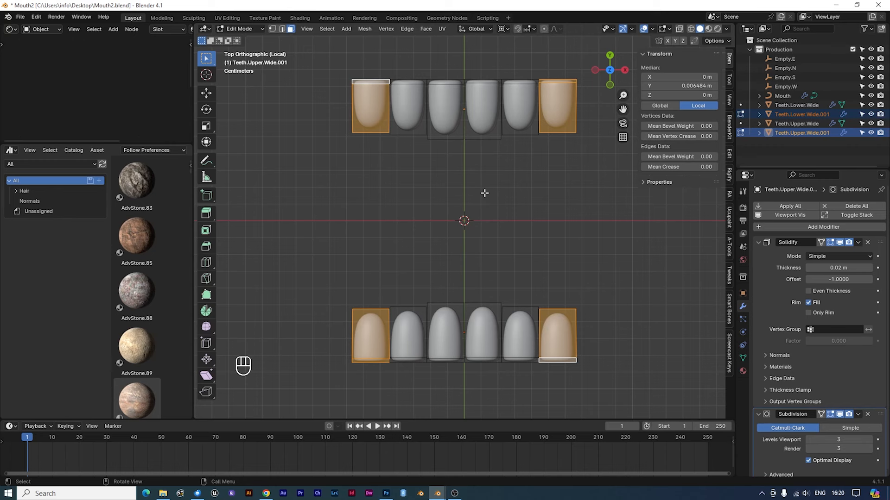
key(ctrl)
key(ctrl+l)
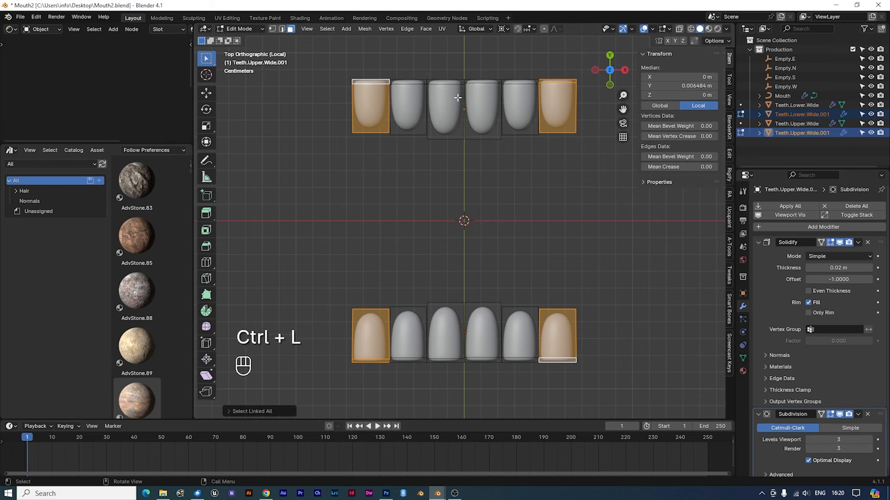
key(ctrl+z)
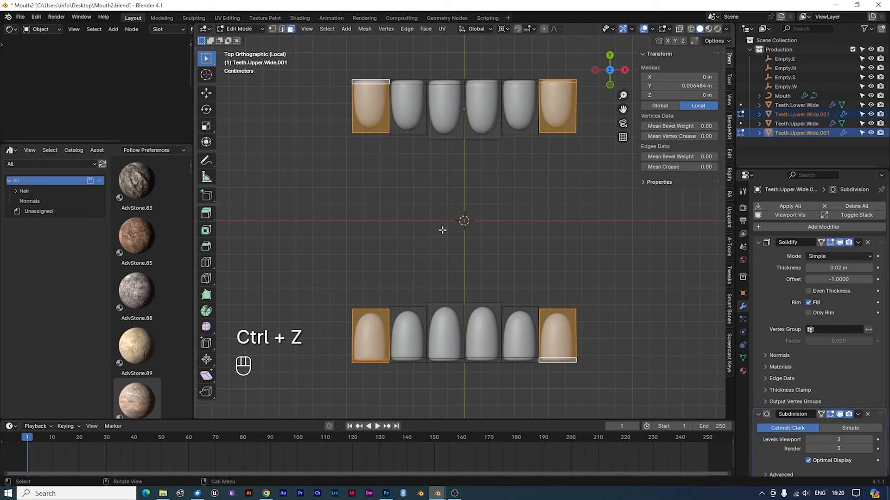
key(x)
click(443, 231)
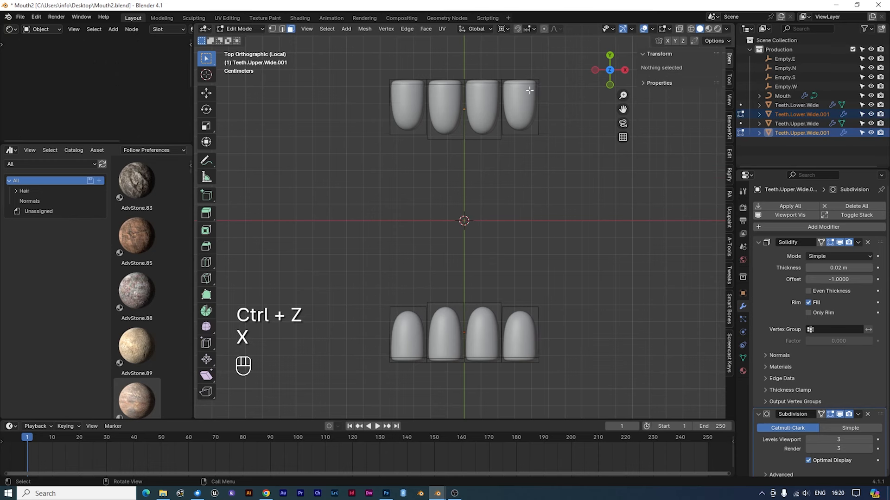
key(Tab)
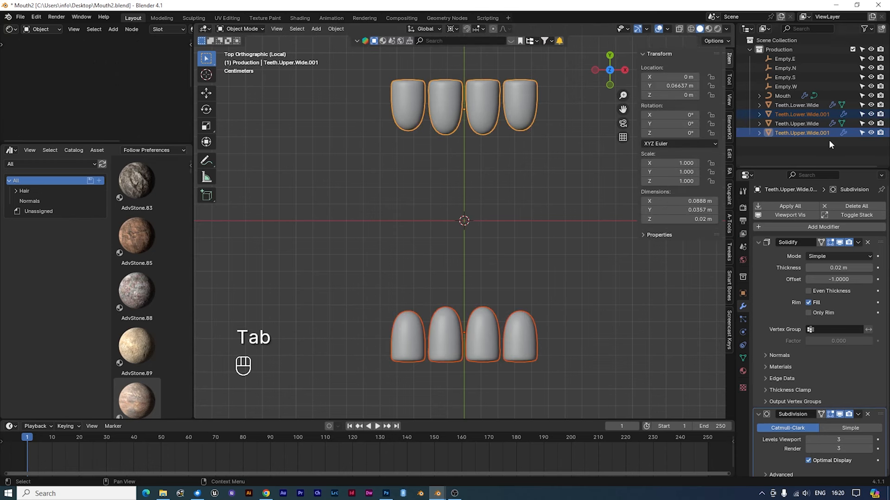
- Rename the four-tooth lower row as Teeth.Lower.Narrow and the four-tooth upper row as Teeth.Upper.Narrow
double_click(814, 114)
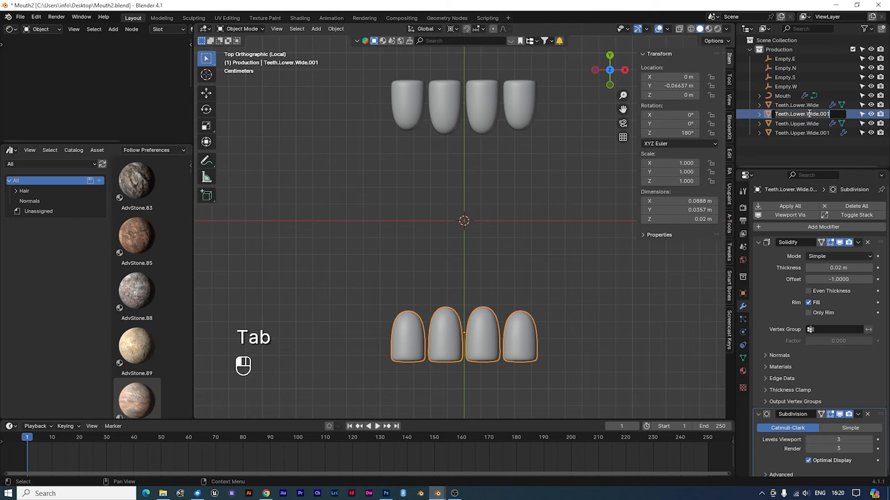
text(Teeth.Lower.Narrow)
key(Return)
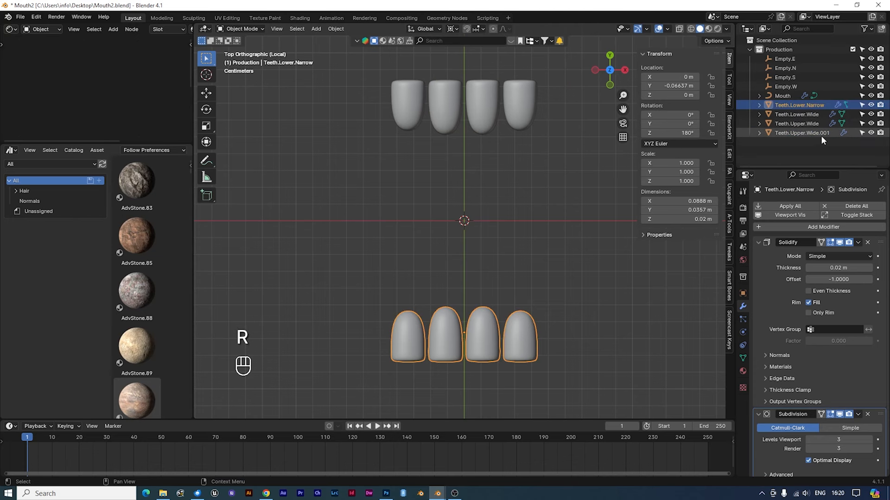
click(821, 135)
double_click(806, 133)
text(Teeth.Upper.Narrow)
key(Return)
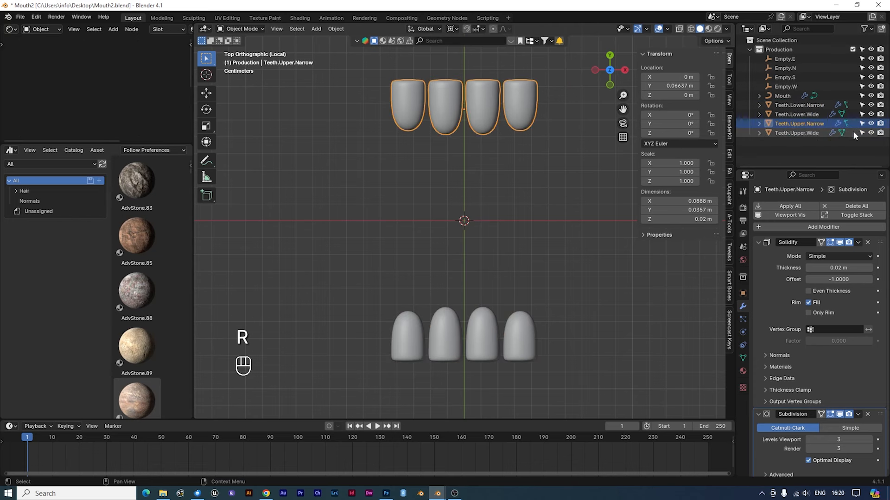
- Exit local view and select the narrow and wide lower teeth in turn to compare them inside the mouth
key(slash)
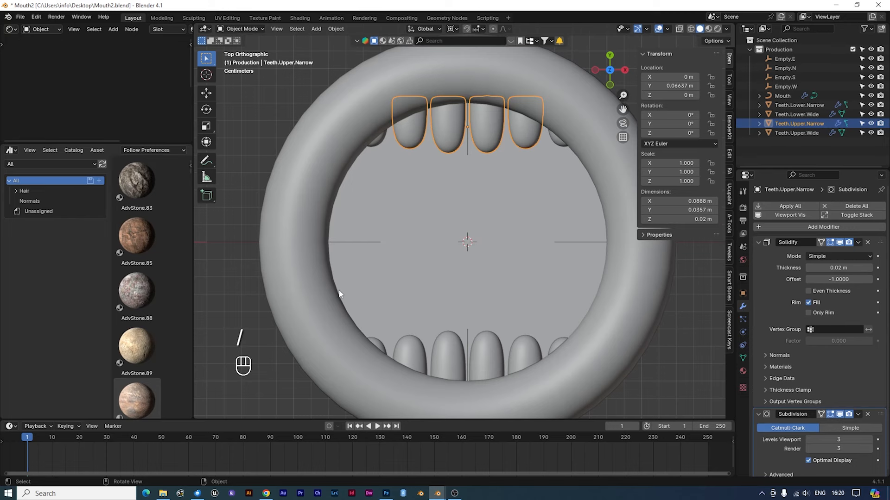
middle_drag(496, 354, 440, 198)
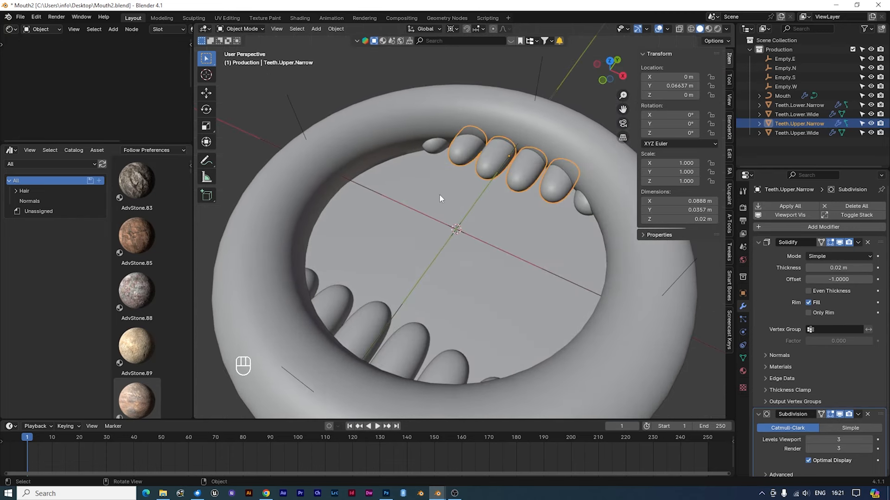
click(797, 113)
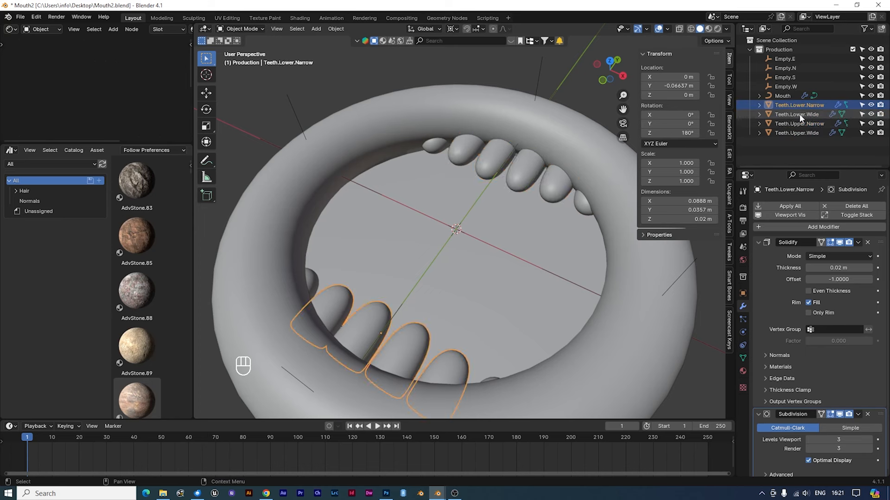
click(799, 106)
click(796, 114)
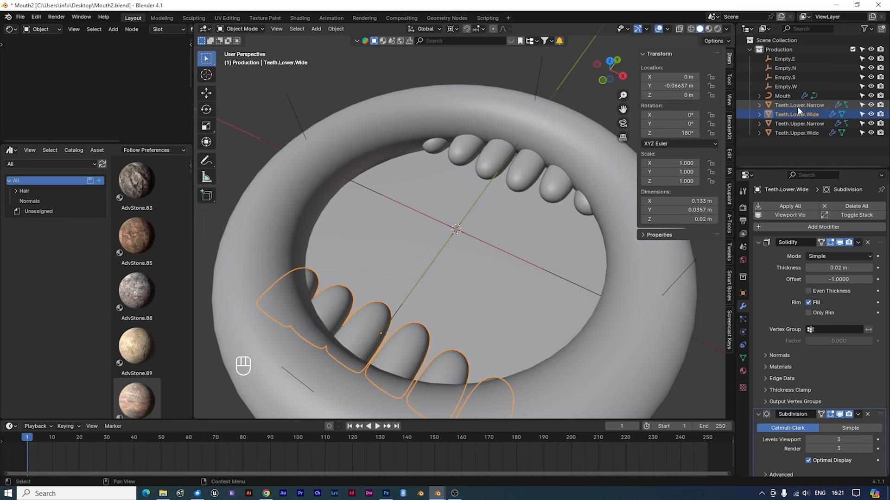
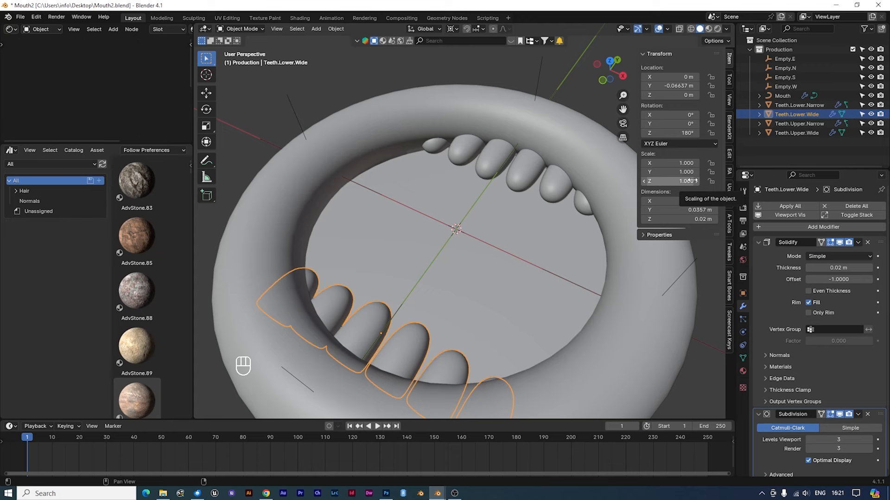
- Add a single-bone armature at the center of the mouth and enter Edit Mode on it
middle_drag(514, 224, 545, 228)
scroll(550, 213, down, 3)
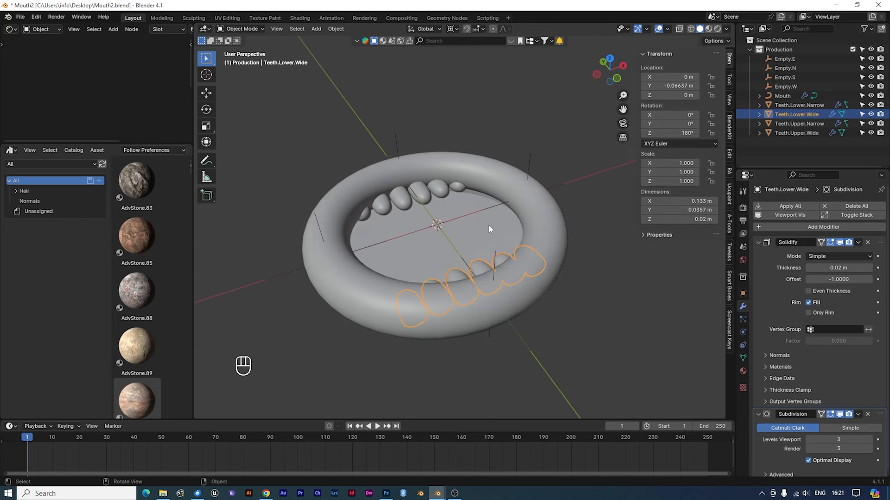
key(shift+a)
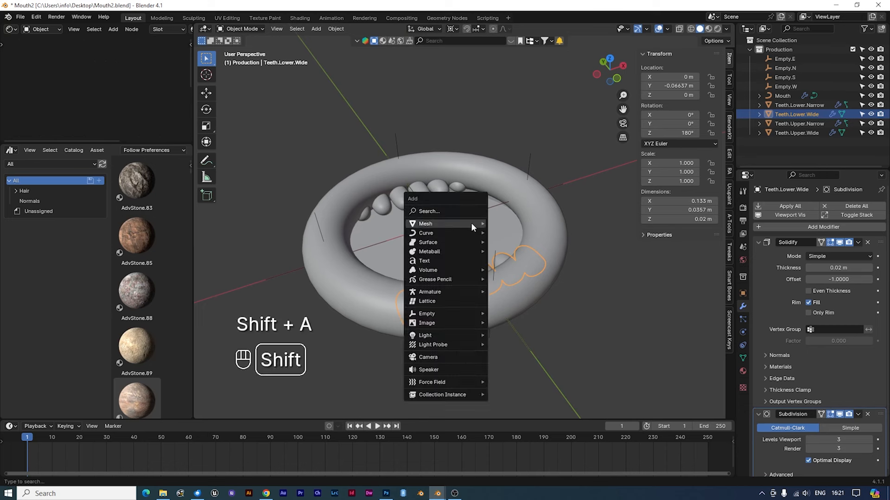
mouse_move(463, 290)
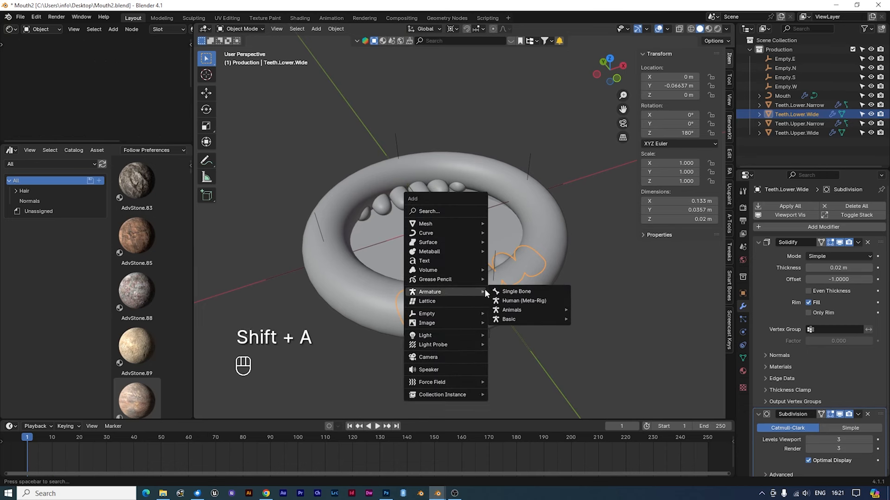
click(505, 292)
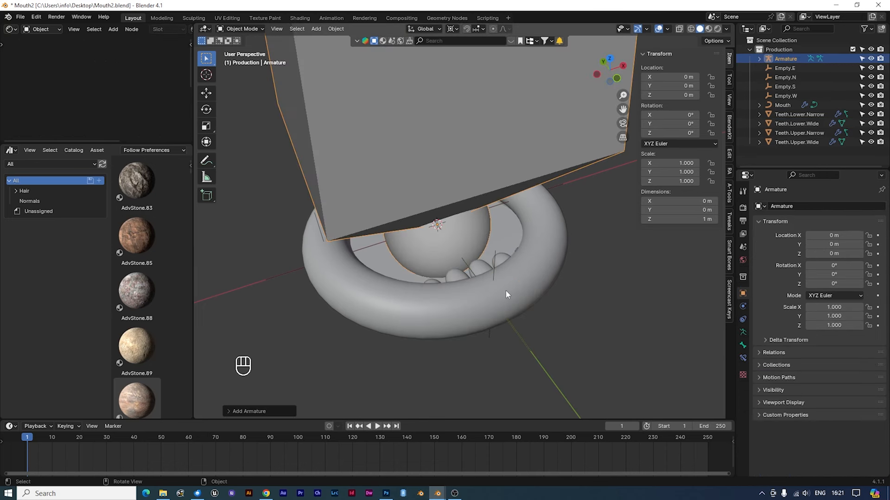
scroll(505, 292, down, 6)
key(Tab)
- Set the pivot point to Median Point and lower the bone's tip along Z to shorten it to about 0.13 m
click(460, 133)
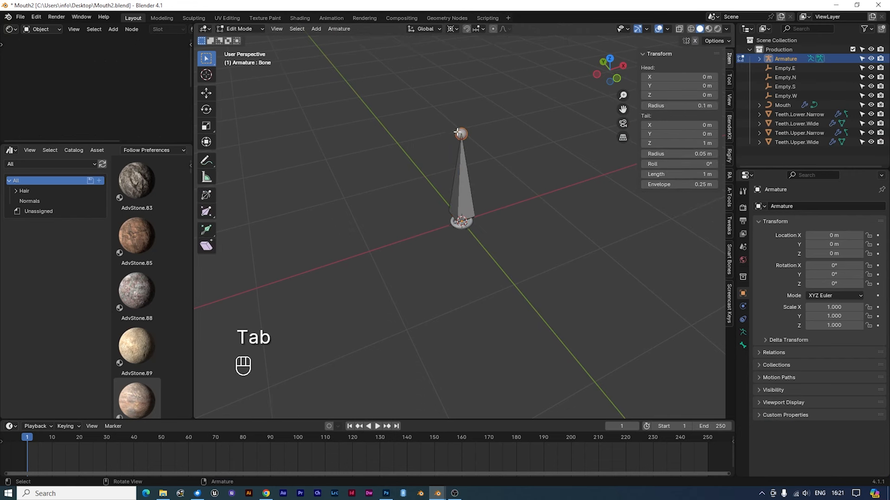
click(206, 94)
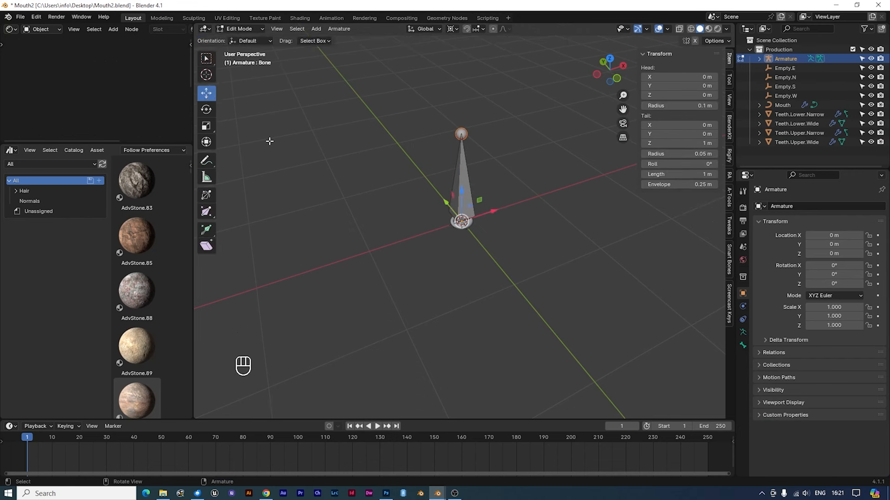
click(454, 30)
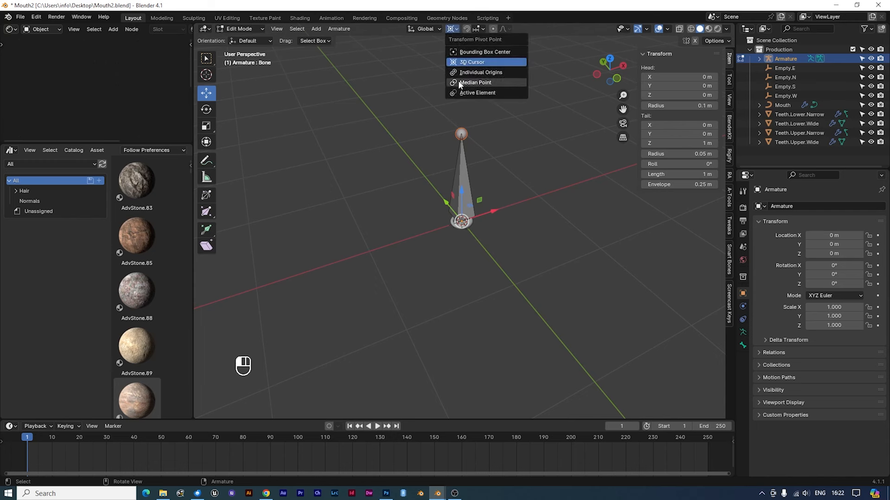
click(489, 81)
drag(462, 89, 461, 170)
scroll(464, 213, up, 10)
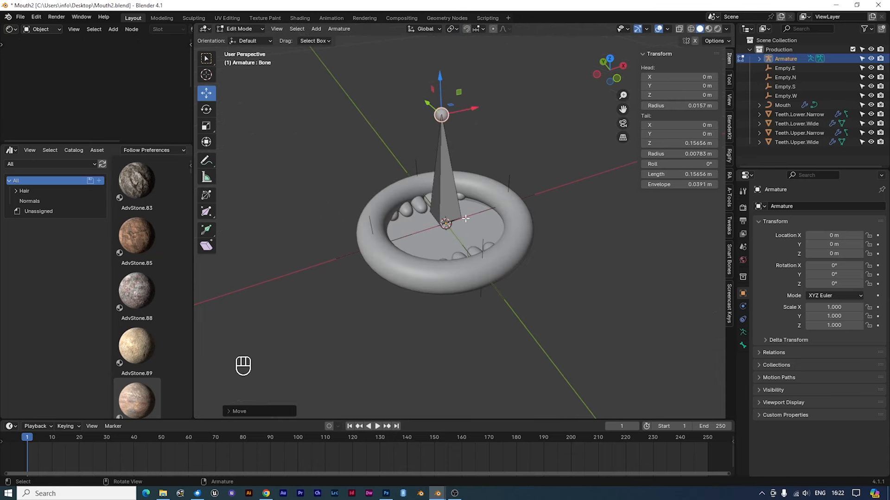
middle_drag(464, 211, 489, 212)
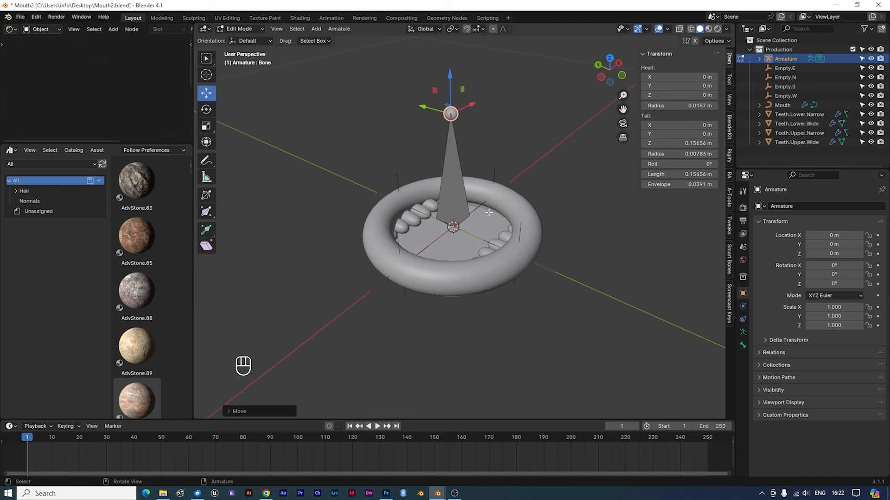
drag(449, 75, 453, 102)
- Move the whole bone straight down below the mouth, with its head at about Z -0.174 m
click(451, 150)
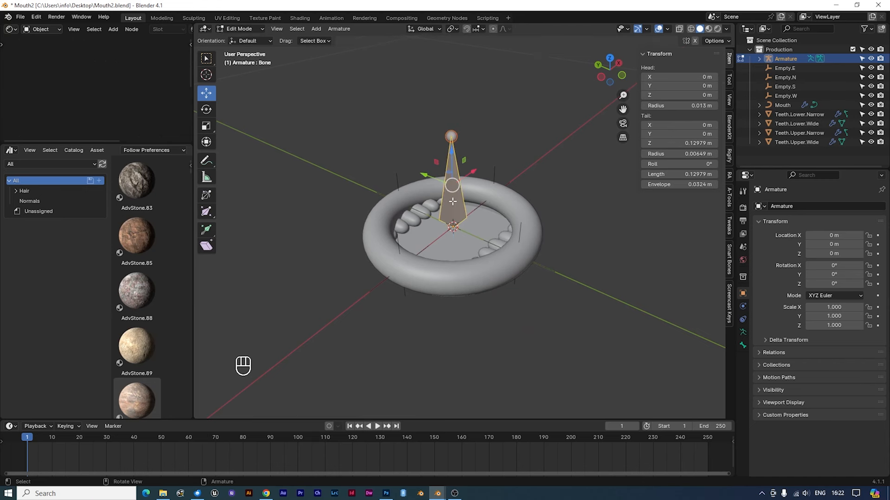
drag(451, 150, 497, 263)
middle_drag(497, 263, 521, 203)
drag(462, 295, 461, 262)
middle_drag(512, 222, 516, 254)
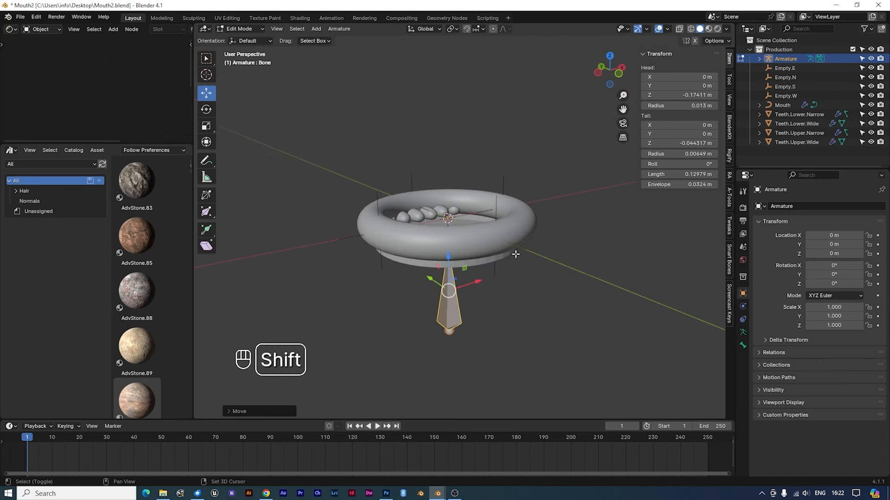
- Duplicate the bone and move the copy up along Z until its head sits about 0.01 m above the mouth's center
key(shift+d)
key(g)
middle_click(517, 232)
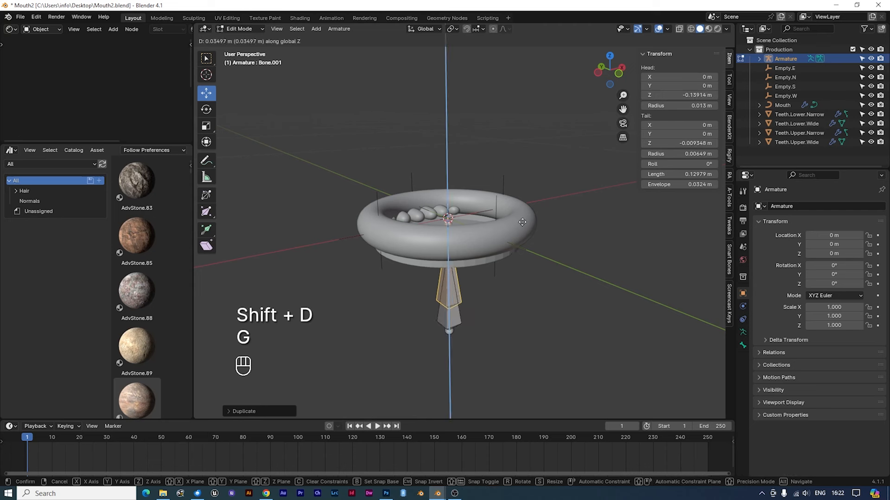
click(525, 132)
middle_drag(558, 165, 553, 178)
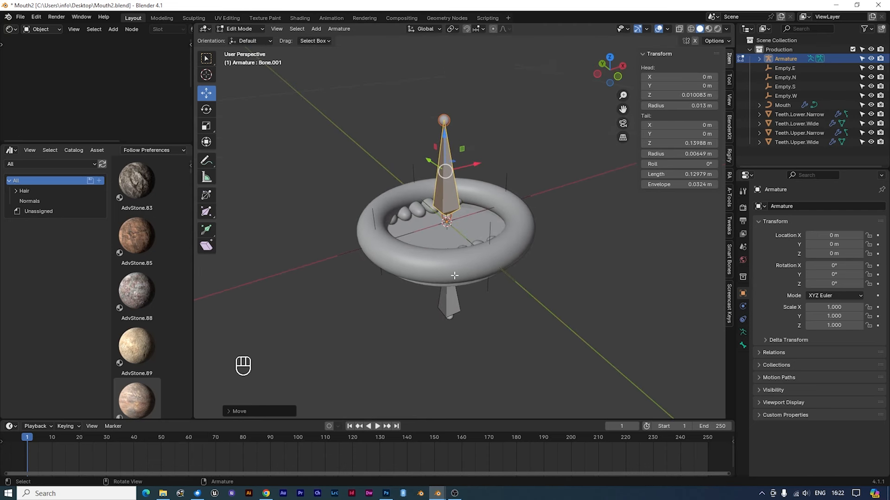
- Lower the upper bone's tip along Z to shorten it to about 0.065 m, and select the whole bone
click(444, 119)
drag(440, 78, 442, 134)
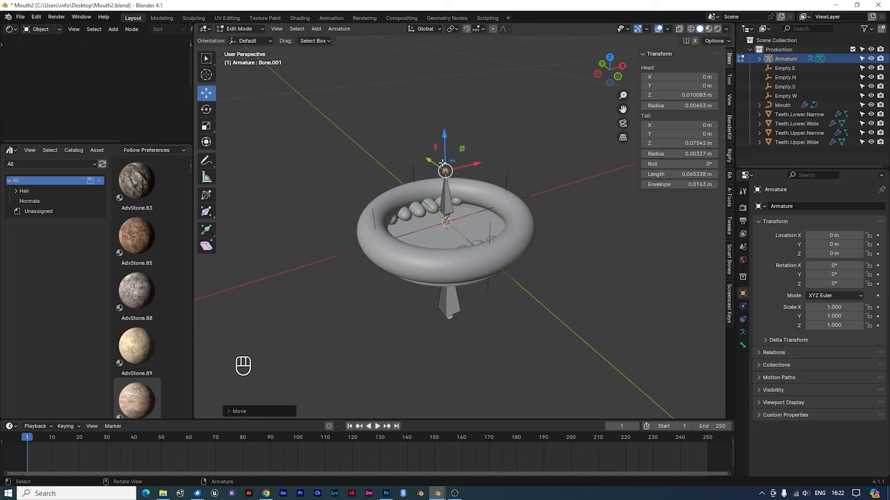
click(460, 206)
scroll(446, 197, up, 5)
click(410, 153)
middle_drag(410, 152, 499, 161)
scroll(499, 161, down, 3)
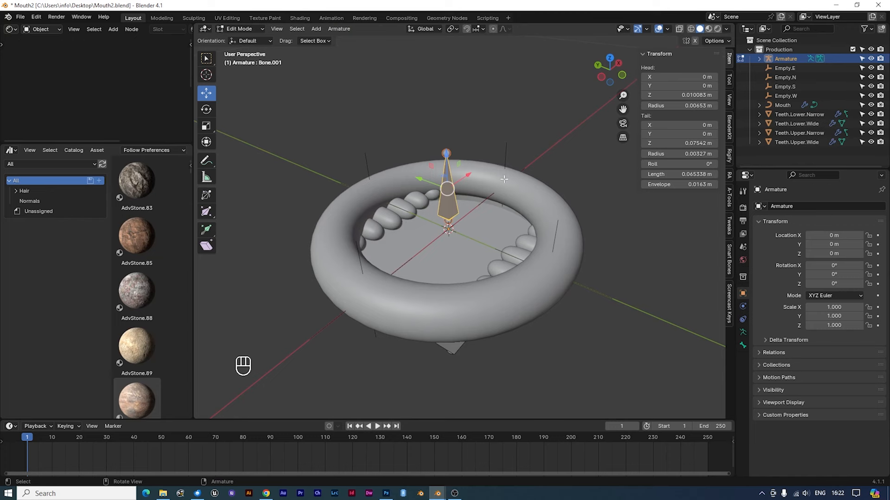
- From the top view, move Bone.001 to the mouth opening's upper-left area and place three duplicates to form a rough square
key(KP_7)
key(g)
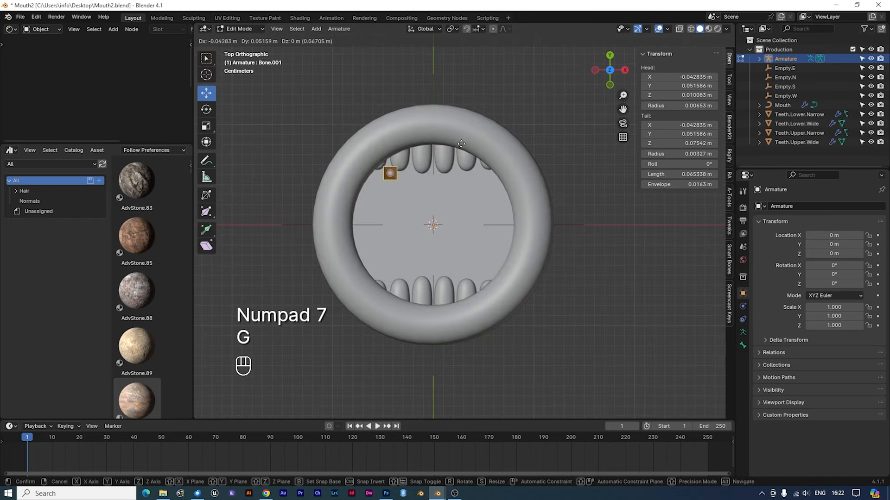
click(441, 176)
key(shift)
key(shift+d)
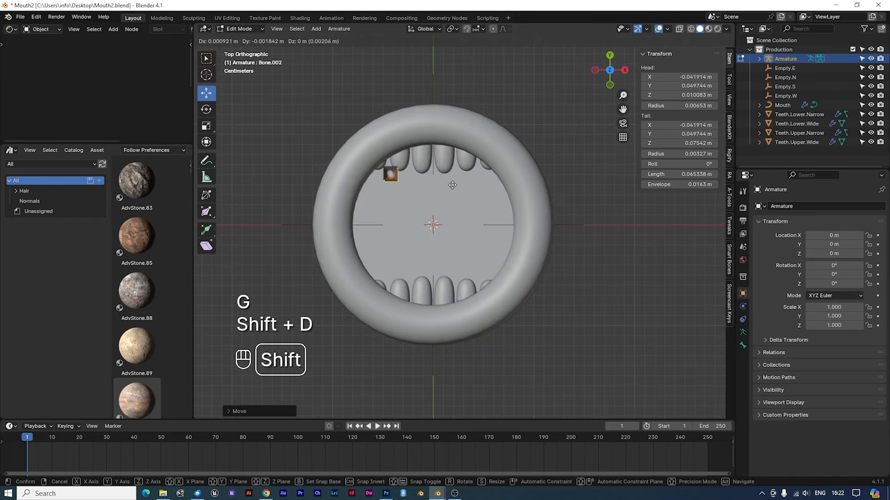
click(528, 176)
key(shift+d)
click(527, 259)
key(shift+d)
click(442, 260)
- Leave armature editing and snap the 3D cursor to Empty.W
middle_drag(507, 269, 473, 241)
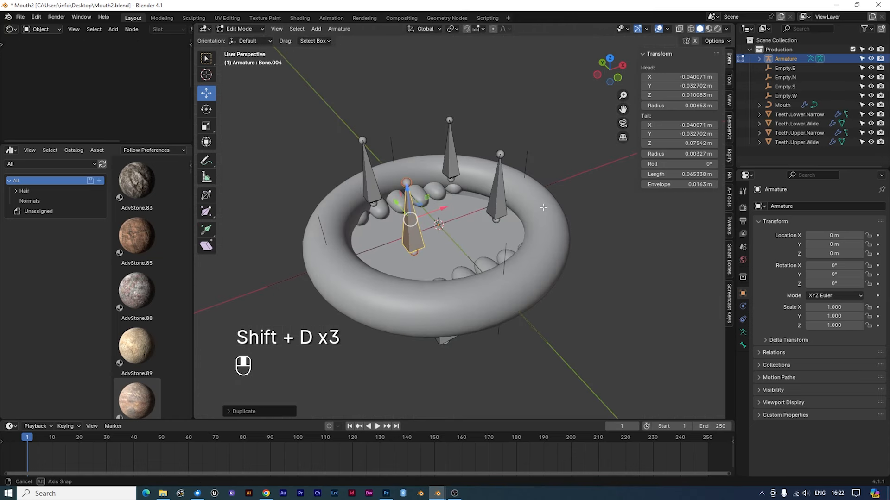
key(Tab)
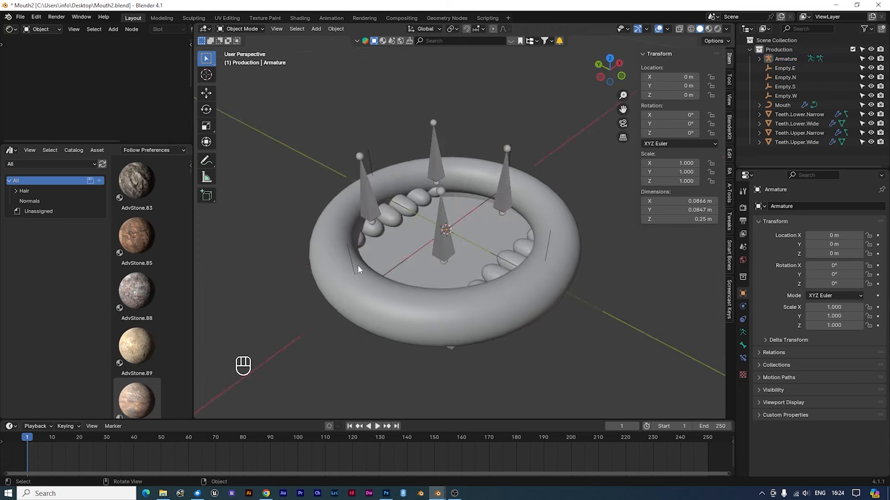
click(352, 268)
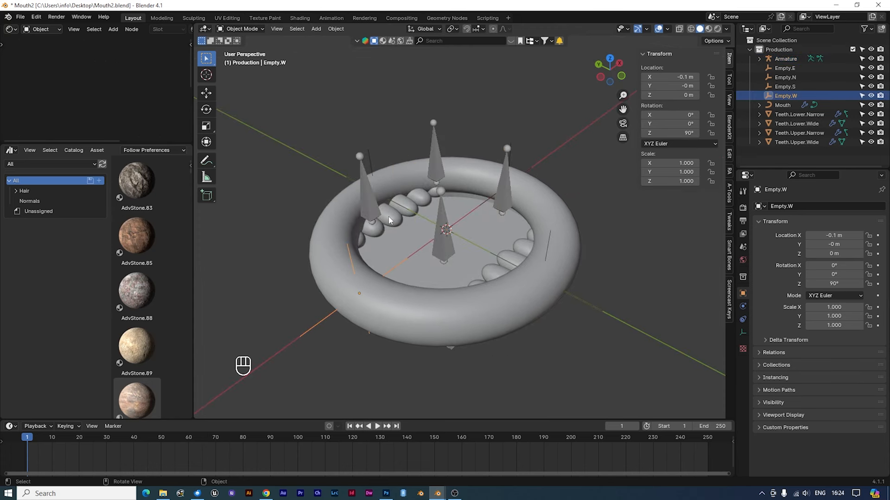
key(shift)
key(shift+s)
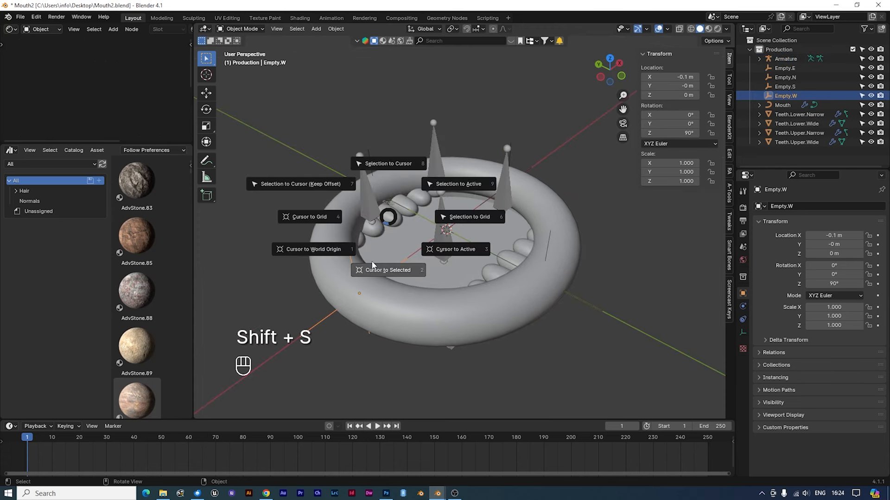
click(381, 272)
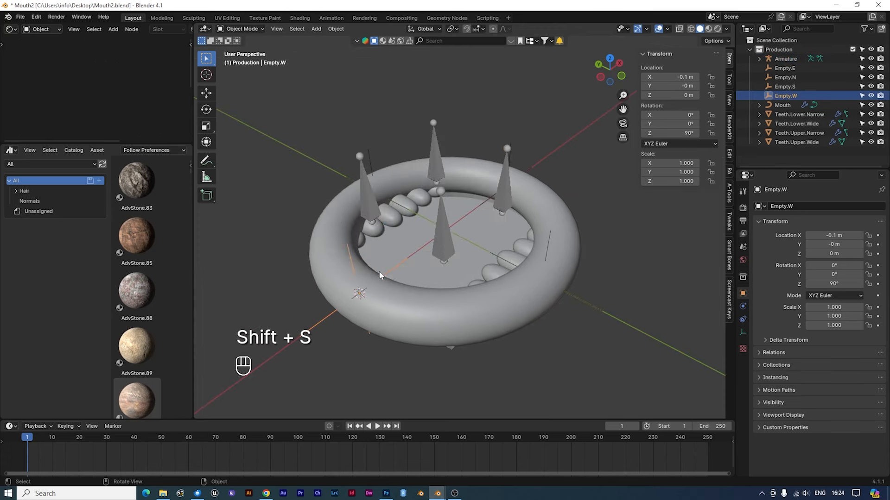
- In the armature's Edit Mode, snap Bone.004 to the 3D cursor at Empty.W
click(444, 238)
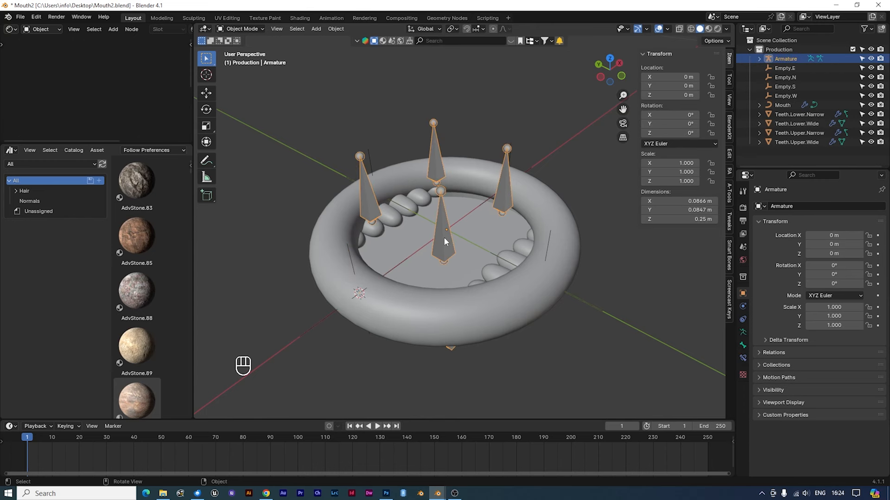
key(Tab)
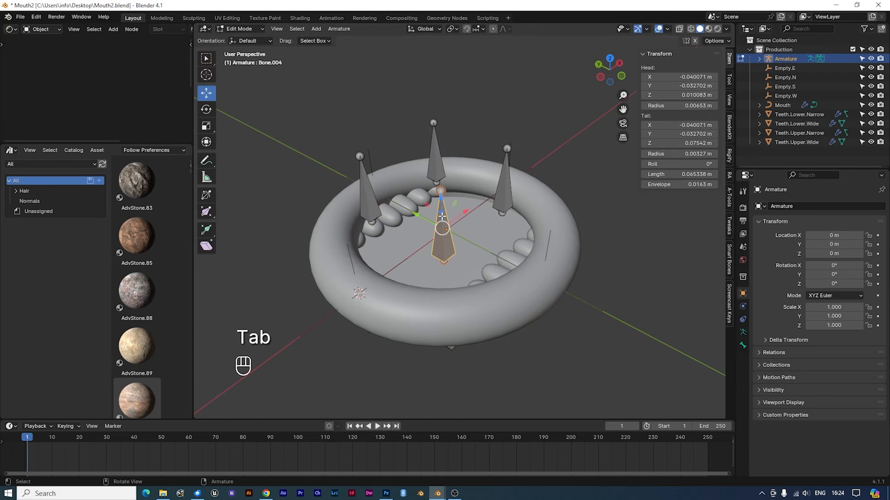
key(shift+s)
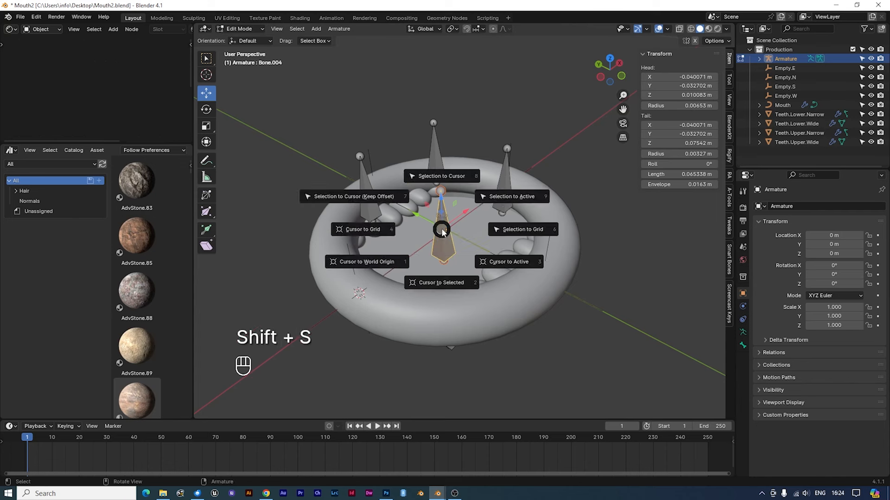
click(431, 176)
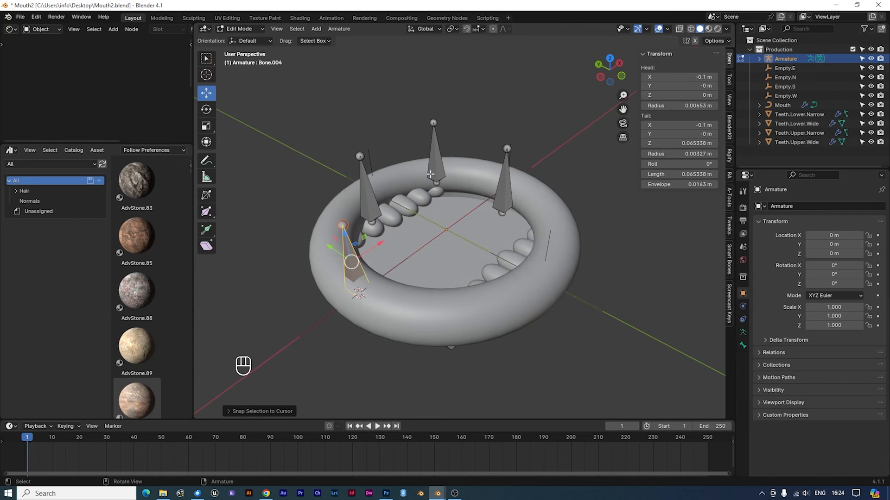
- Return to Object Mode and snap the 3D cursor to Empty.N
middle_drag(438, 274, 395, 230)
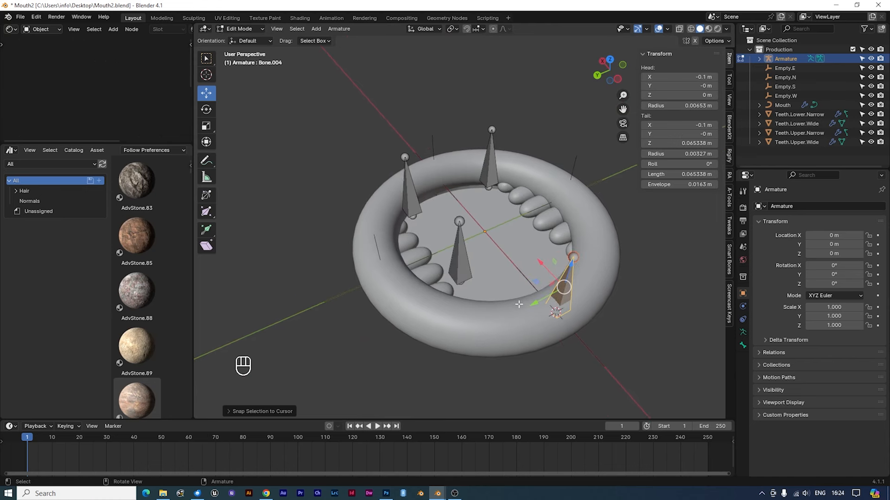
key(Tab)
click(374, 245)
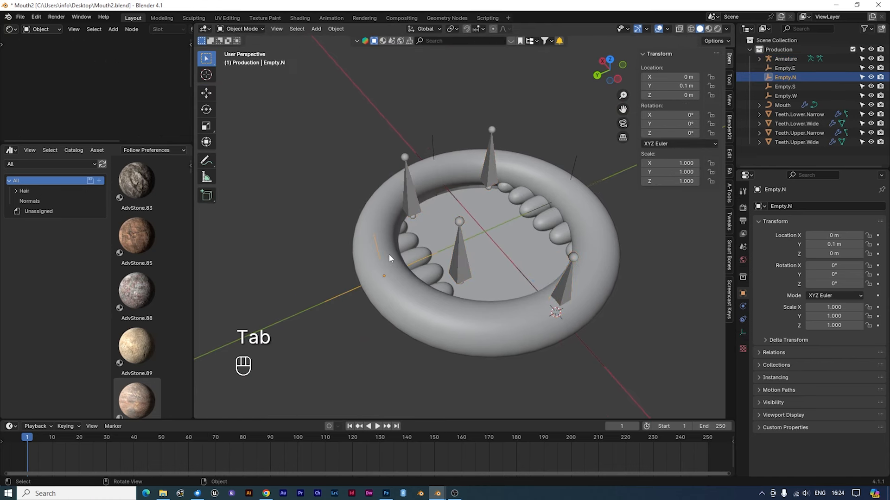
key(shift+s)
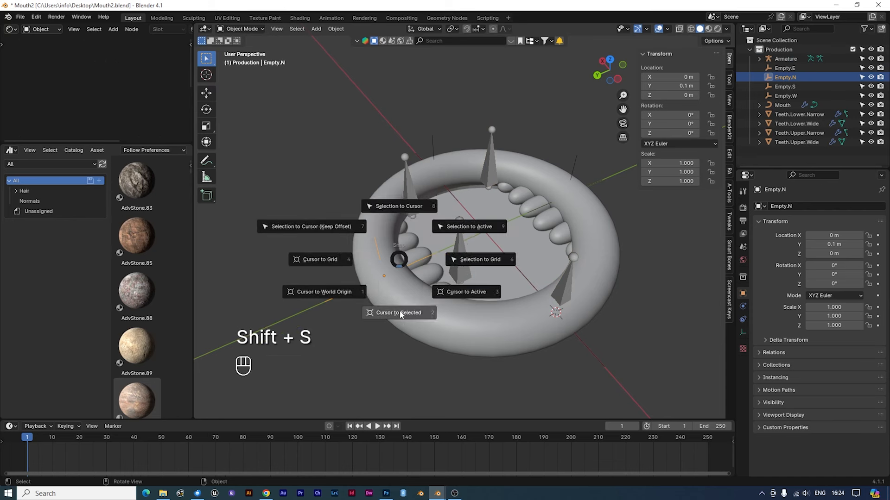
click(407, 319)
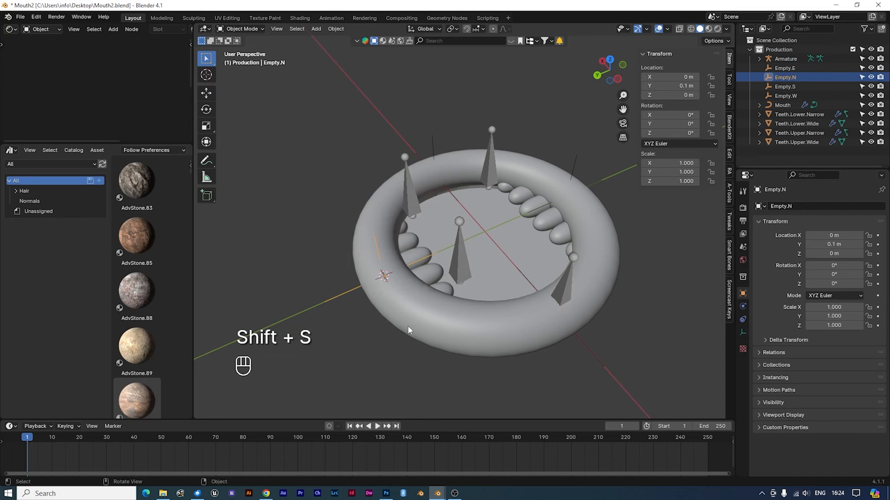
- In the armature's Edit Mode, snap Bone.001 to the 3D cursor at Empty.N
click(457, 255)
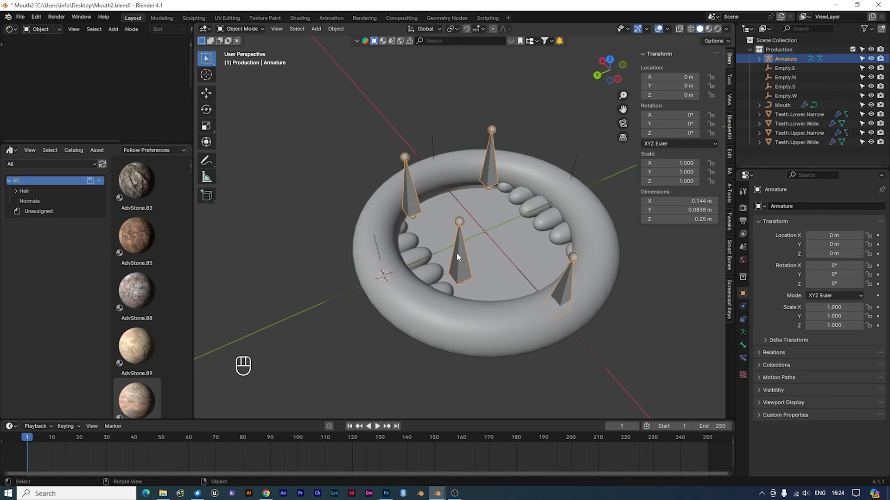
key(Tab)
click(457, 255)
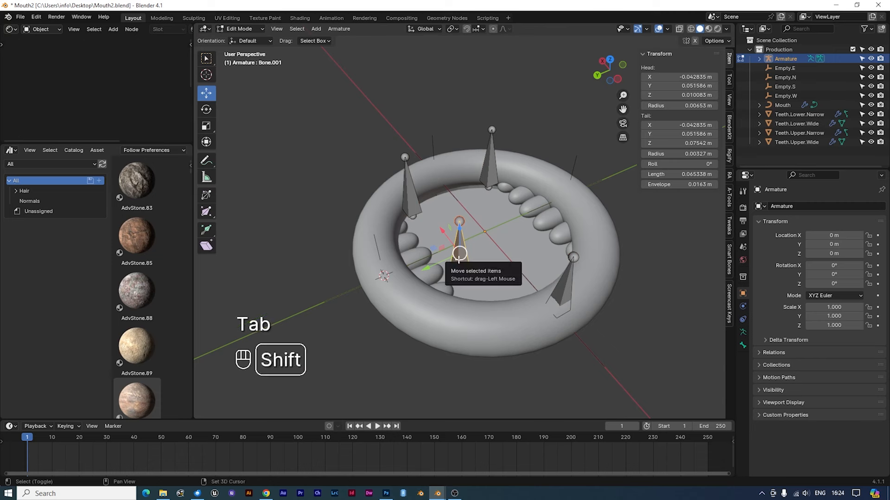
key(shift+s)
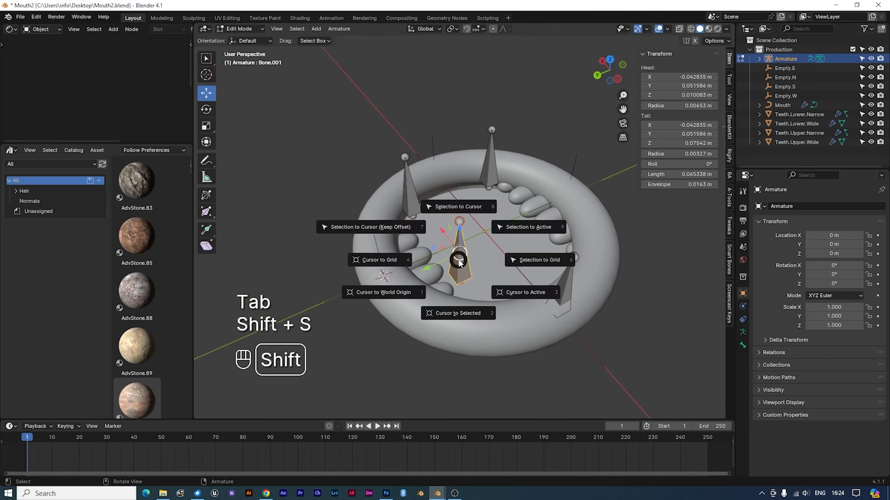
click(452, 217)
- Return to Object Mode and snap the 3D cursor to Empty.E
middle_drag(434, 250, 394, 218)
key(Tab)
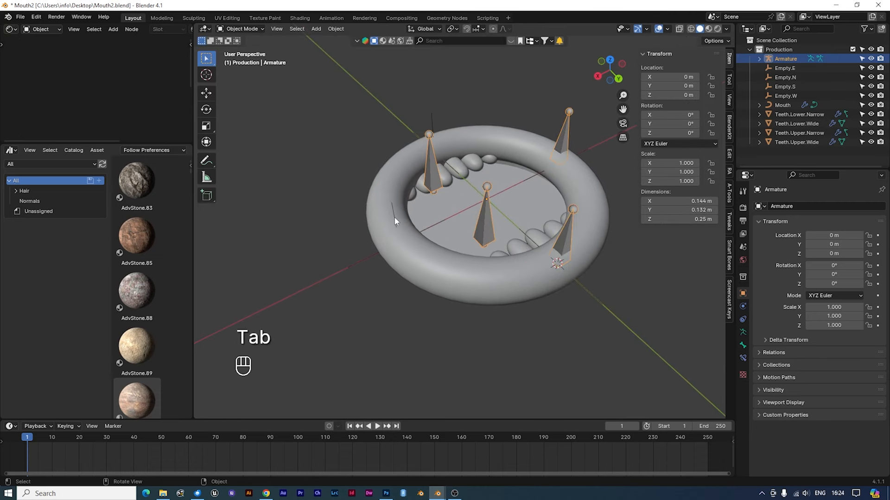
click(393, 217)
key(shift+s)
click(396, 272)
- In the armature's Edit Mode, snap Bone.002 to the 3D cursor at Empty.E
click(480, 225)
key(Tab)
key(shift+s)
click(480, 174)
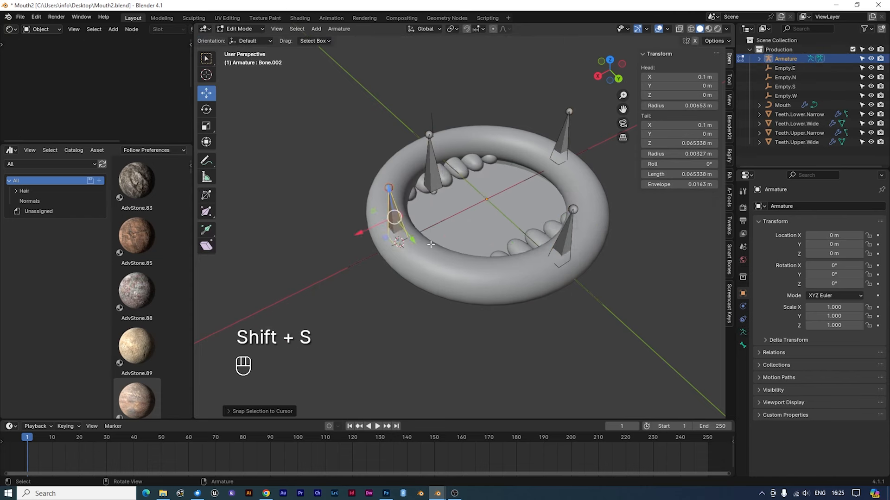
- Return to Object Mode and snap the 3D cursor to Empty.S
middle_drag(480, 173, 382, 225)
key(Tab)
click(346, 219)
key(shift+s)
click(385, 274)
- In the armature's Edit Mode, snap Bone.003 to the 3D cursor at Empty.S
key(Tab)
click(438, 213)
key(Tab)
shift+click(438, 212)
key(shift+s)
click(439, 167)
- Leave Edit Mode and switch the armature to Pose Mode
middle_drag(438, 167, 506, 117)
shift+middle_drag(505, 282, 466, 311)
mouse_move(394, 235)
shift+middle_down()
mouse_move(427, 240)
mouse_move(403, 244)
mouse_move(410, 238)
shift+middle_up()
scroll(426, 240, up, 1)
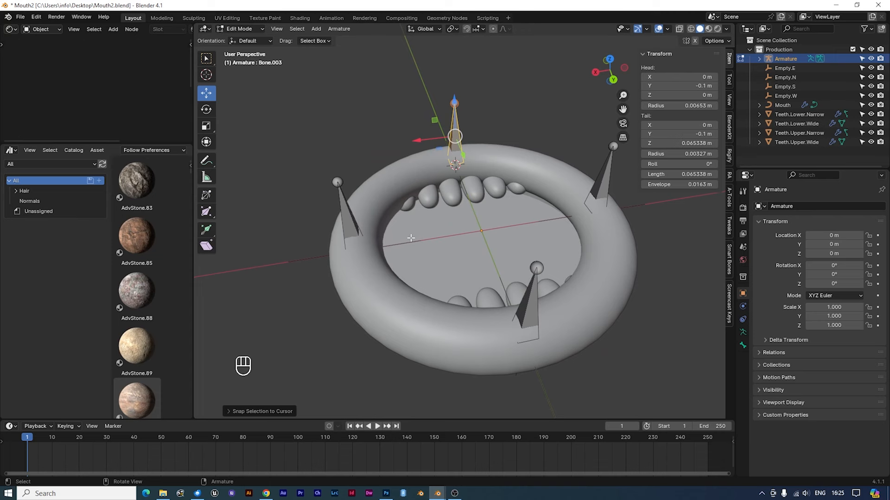
middle_drag(427, 249, 524, 250)
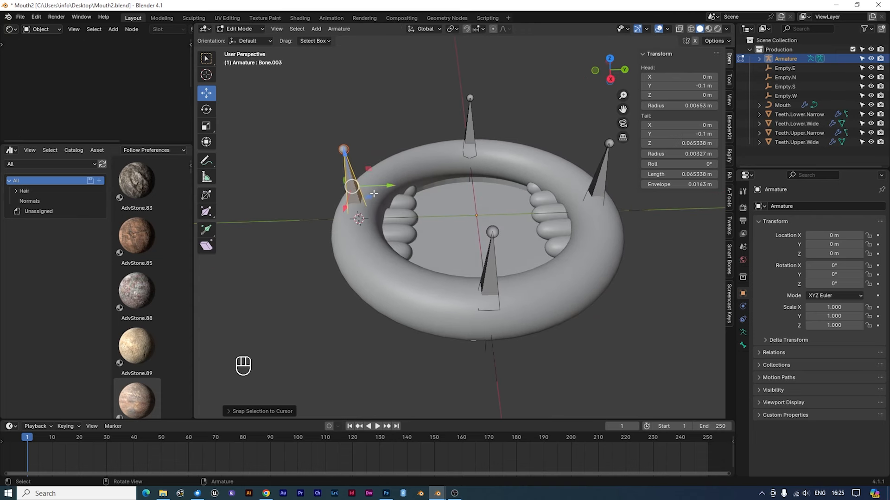
key(Tab)
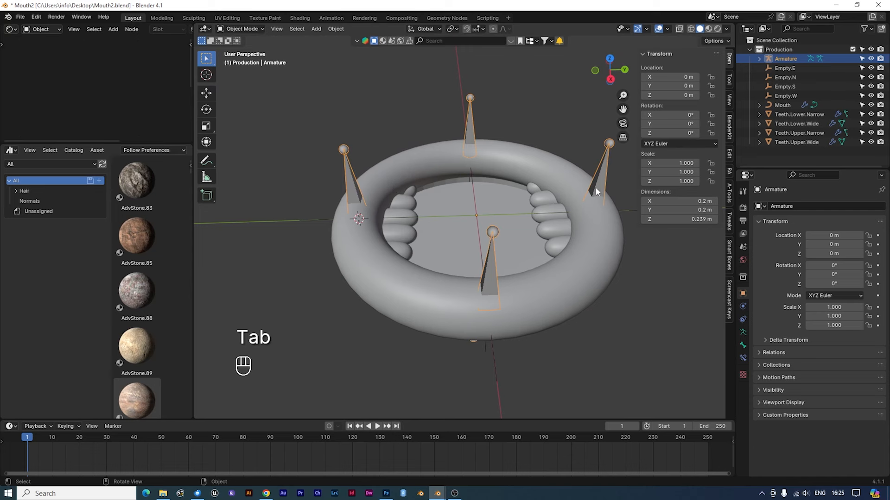
click(252, 28)
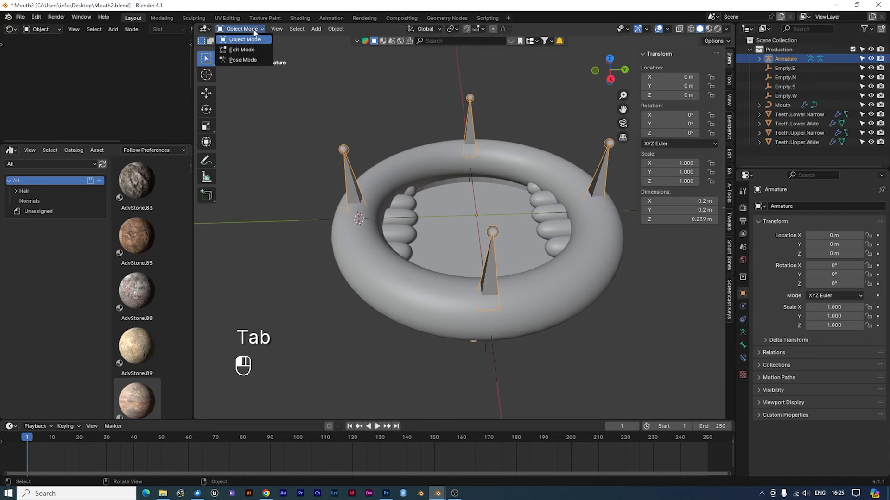
click(243, 60)
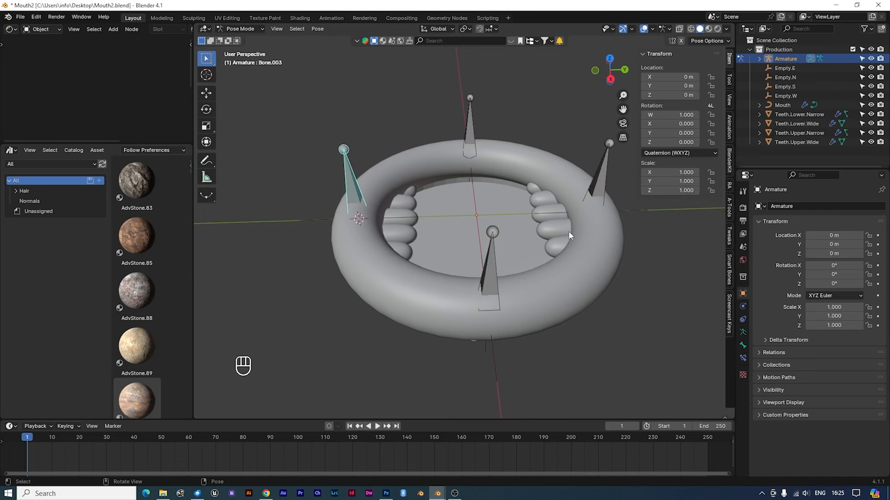
- Try moving Bone.003 freely in Pose Mode
middle_drag(482, 218, 532, 249)
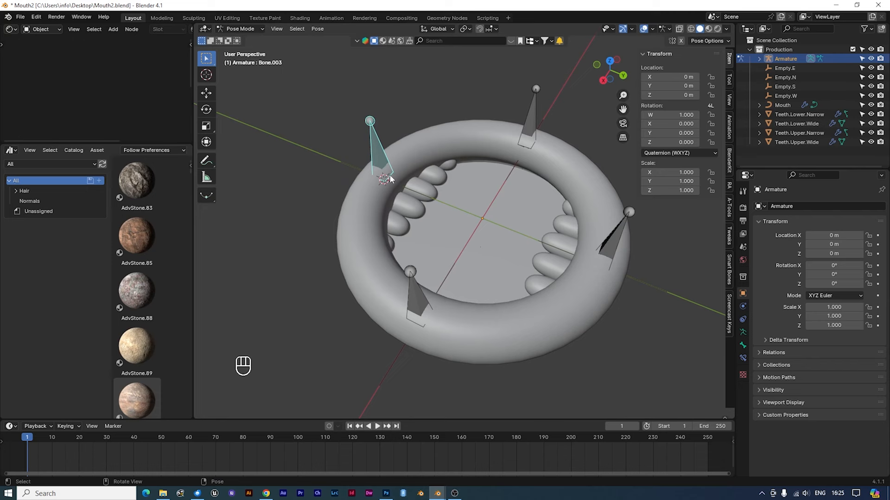
key(g)
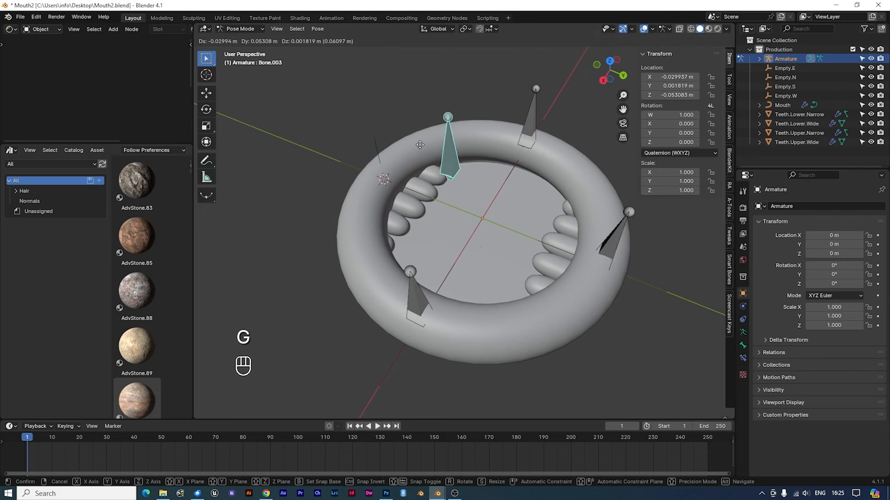
right_click(422, 137)
middle_drag(422, 137, 491, 154)
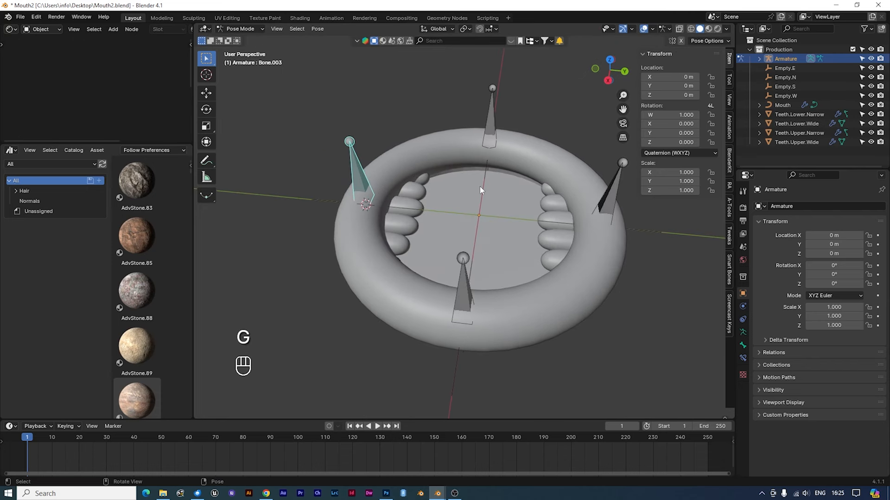
middle_drag(554, 199, 480, 207)
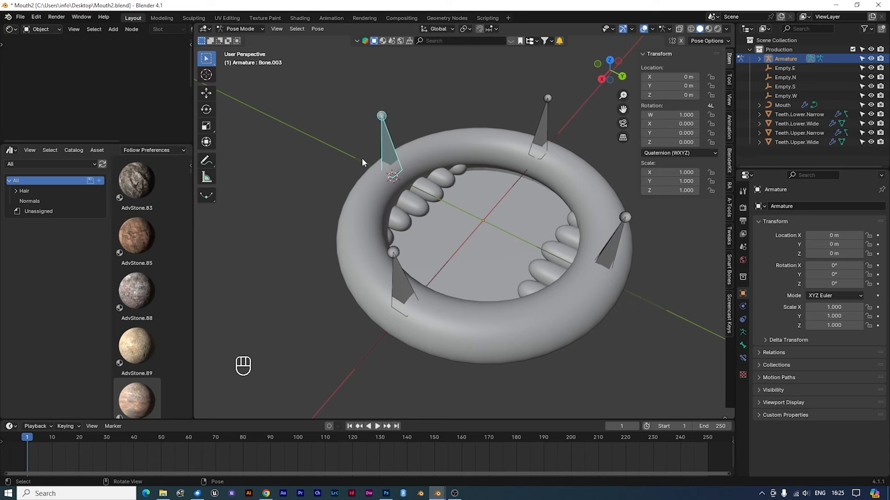
- Select Empty.S together with Bone.003 and parent the empty to that bone with the Bone option
click(808, 62)
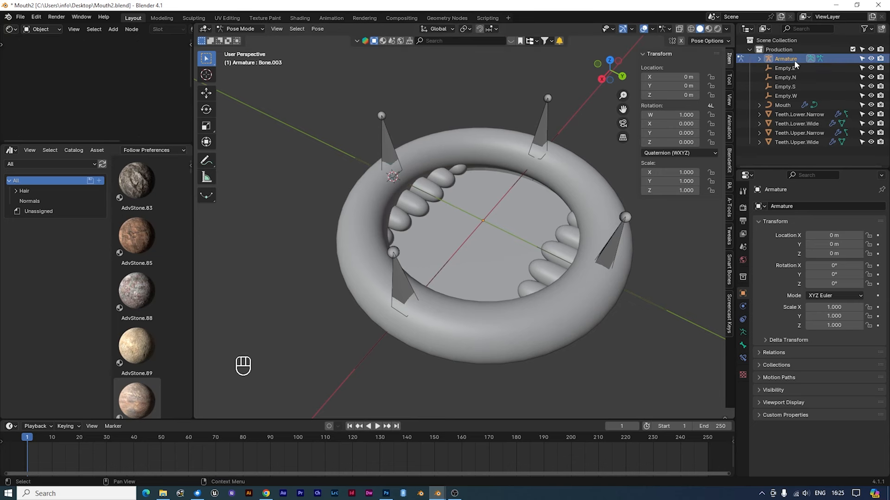
click(788, 87)
middle_drag(456, 196, 552, 184)
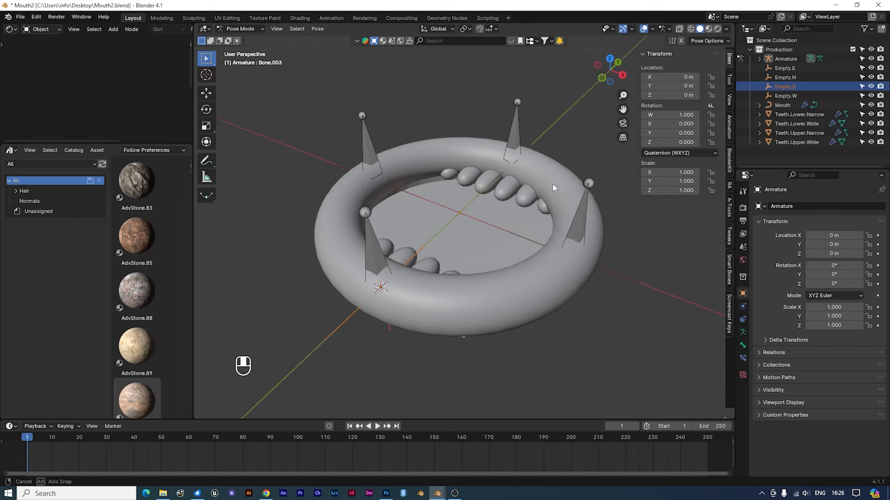
click(785, 78)
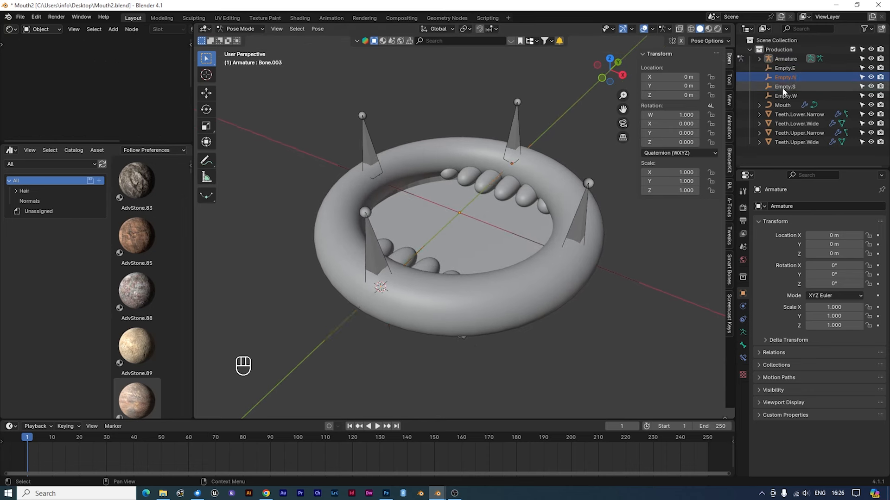
click(782, 88)
shift+click(376, 258)
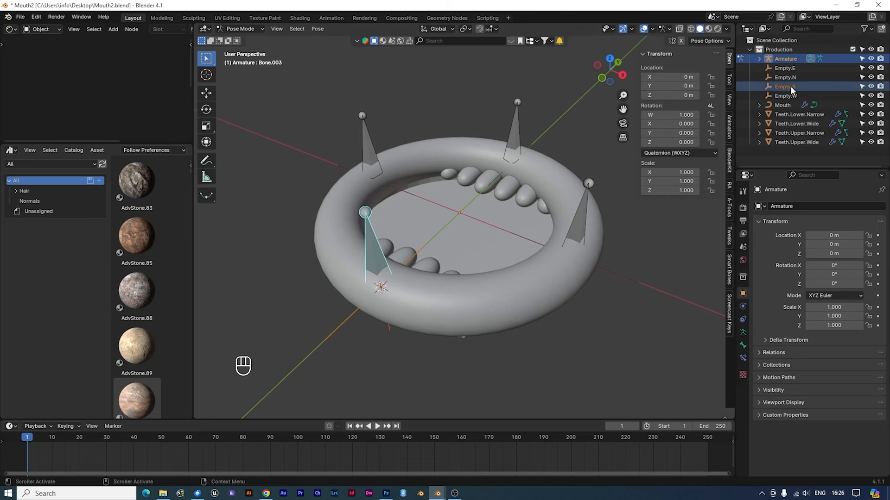
key(ctrl+p)
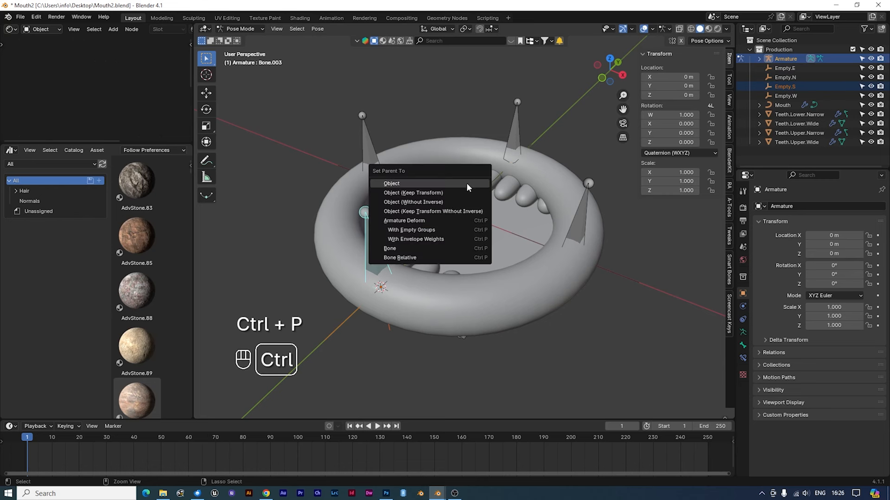
click(413, 247)
- Try moving Bone.003 to check that Empty.S follows it
key(g)
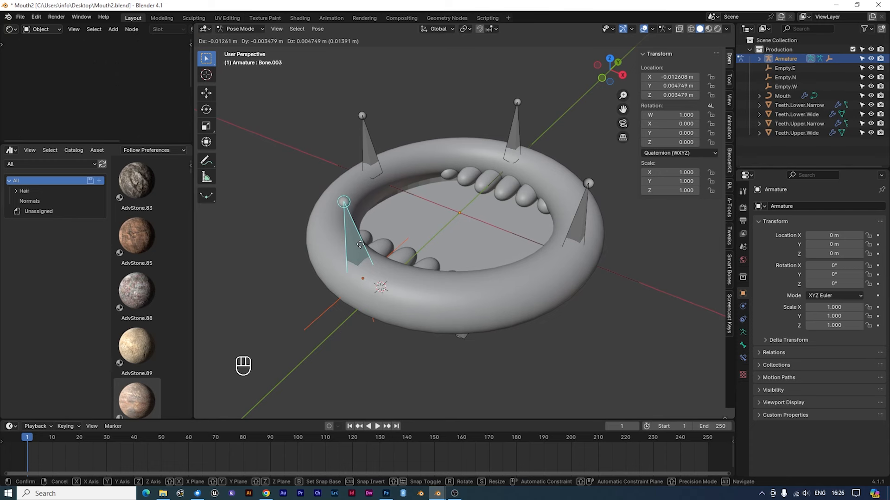
right_click(421, 239)
- Select Empty.E together with Bone.002 and parent the empty to that bone with the Bone option
click(577, 227)
mouse_move(621, 277)
middle_down()
mouse_move(611, 281)
mouse_move(635, 282)
middle_up()
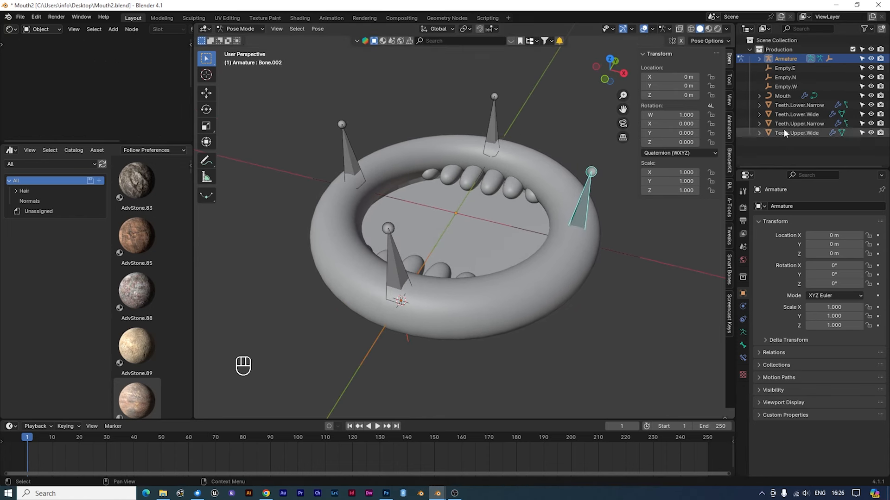
click(784, 69)
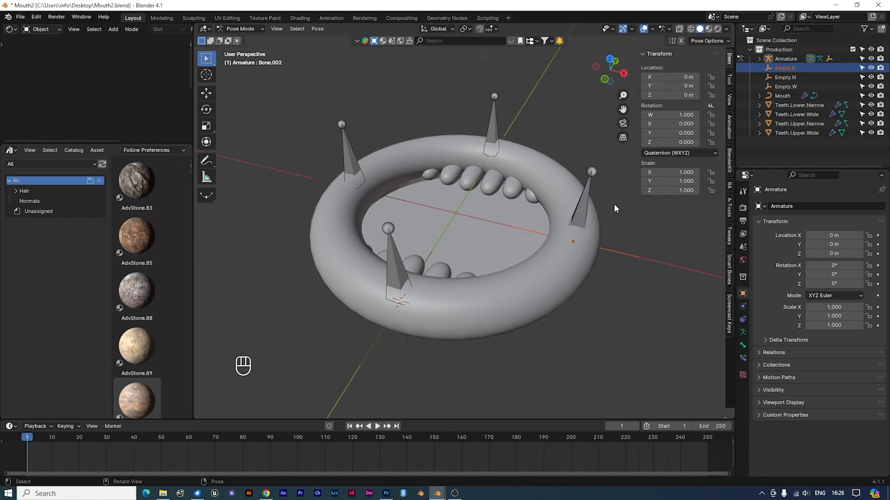
click(579, 211)
middle_drag(590, 234, 607, 252)
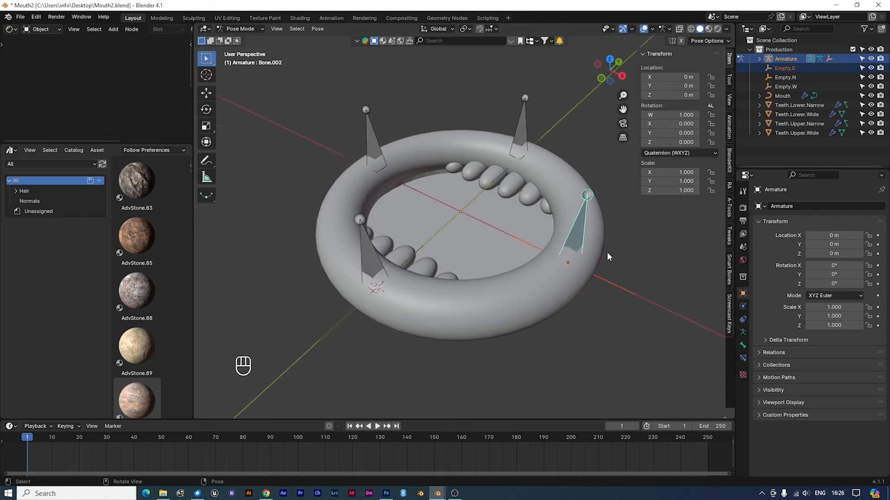
key(ctrl+p)
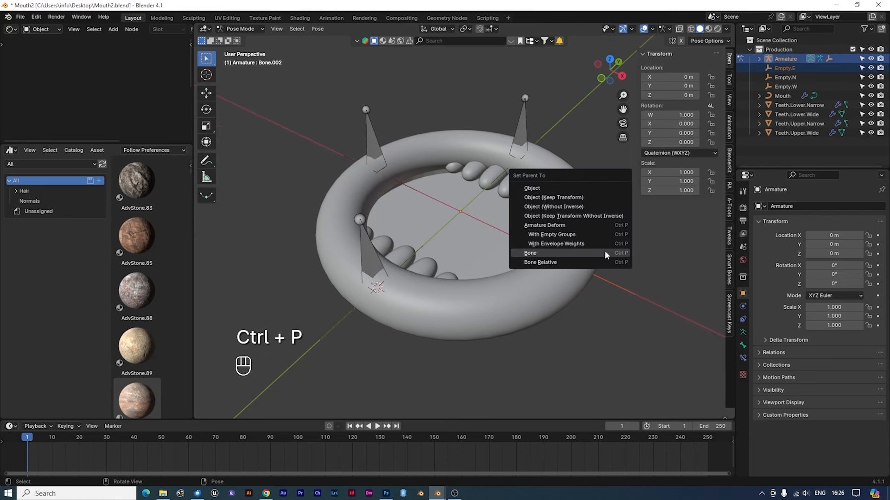
click(605, 255)
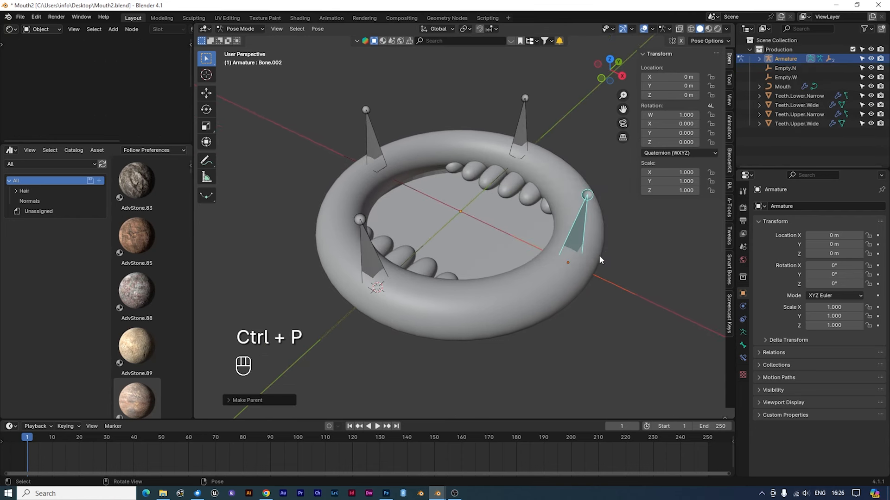
- Select Empty.W together with Bone.004 and parent the empty to that bone with the Bone option
click(790, 77)
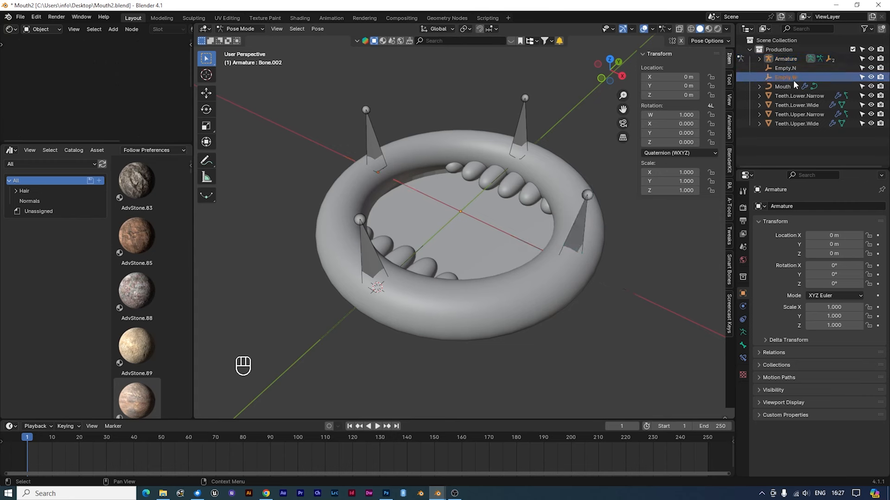
click(759, 59)
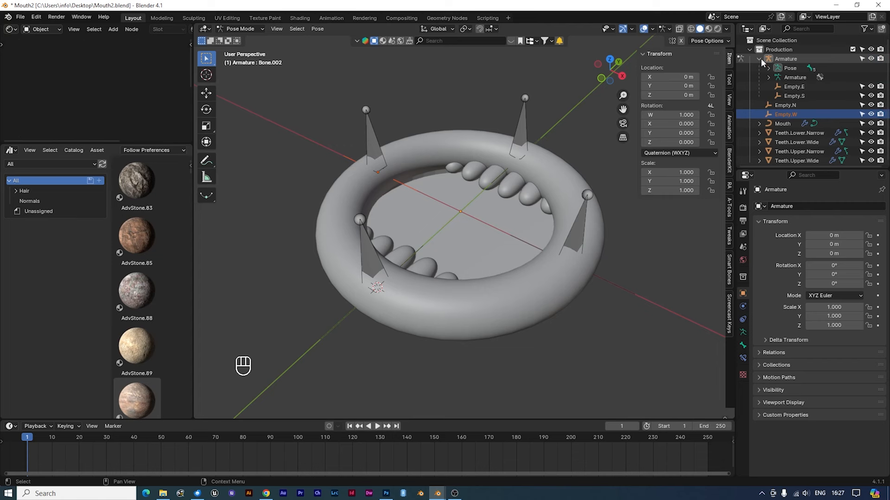
click(760, 59)
middle_drag(392, 191, 291, 231)
click(322, 218)
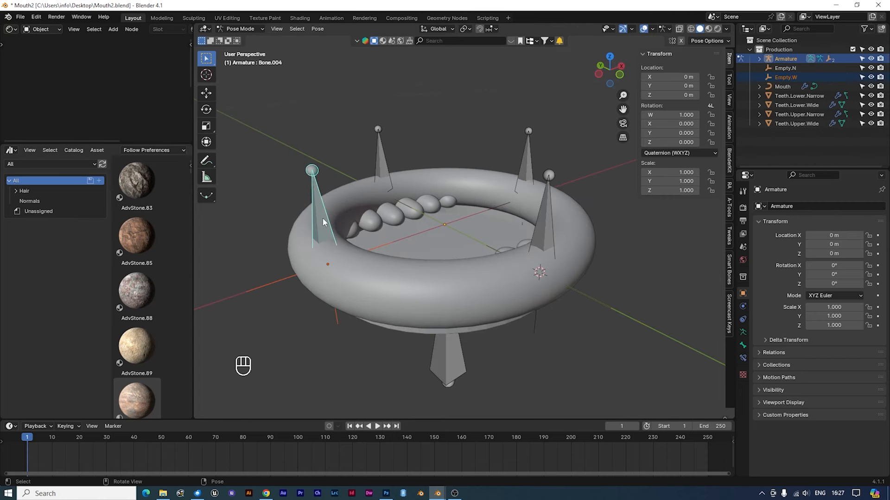
key(ctrl+p)
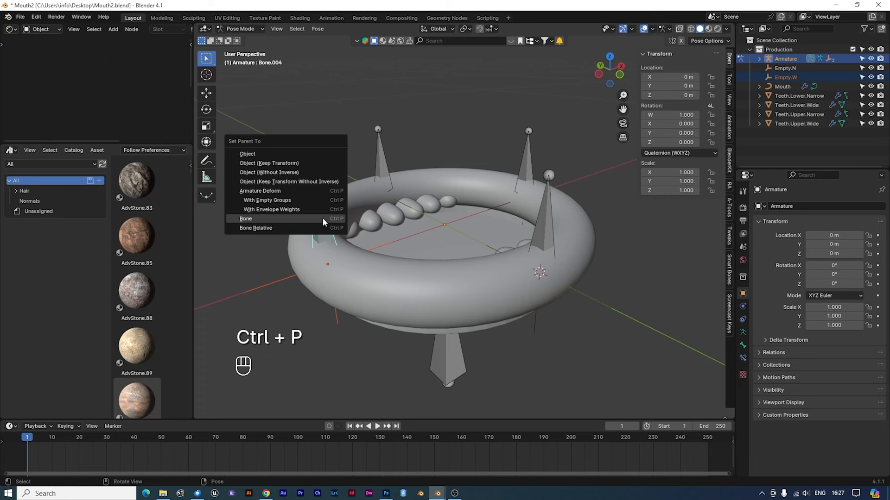
click(322, 220)
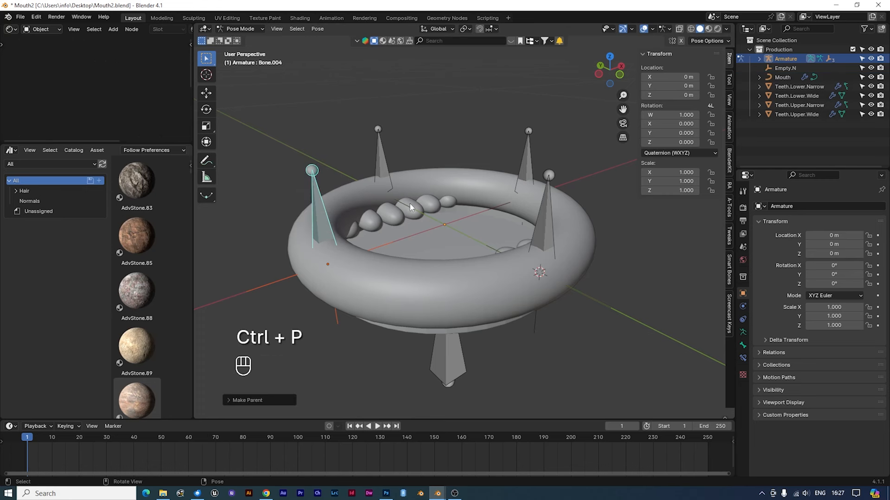
- Select Empty.N together with Bone.001 and parent the empty to that bone with the Bone option
click(792, 68)
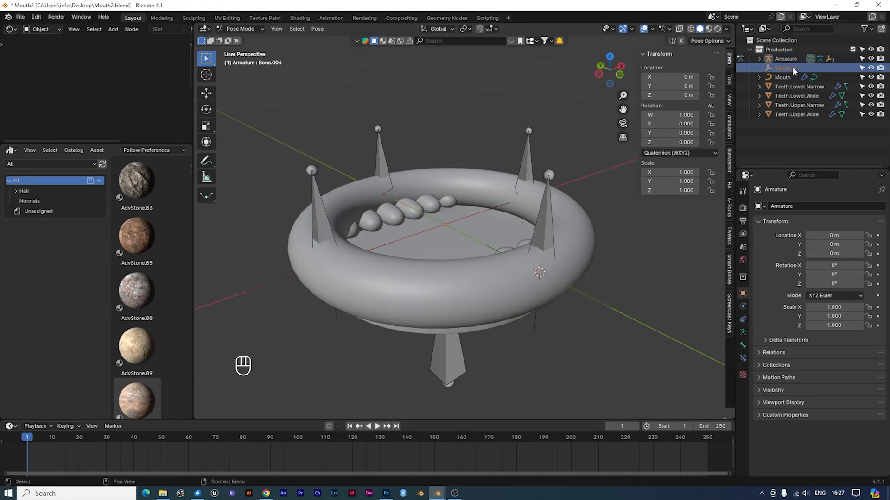
click(383, 160)
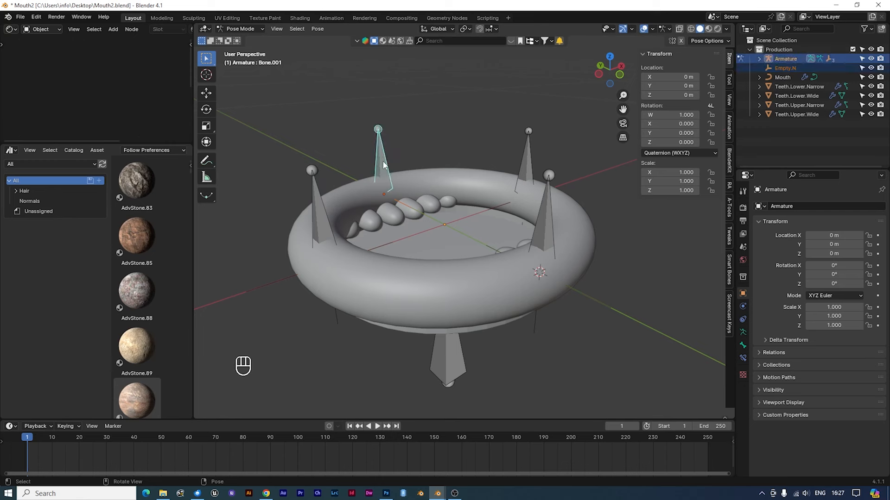
key(ctrl+p)
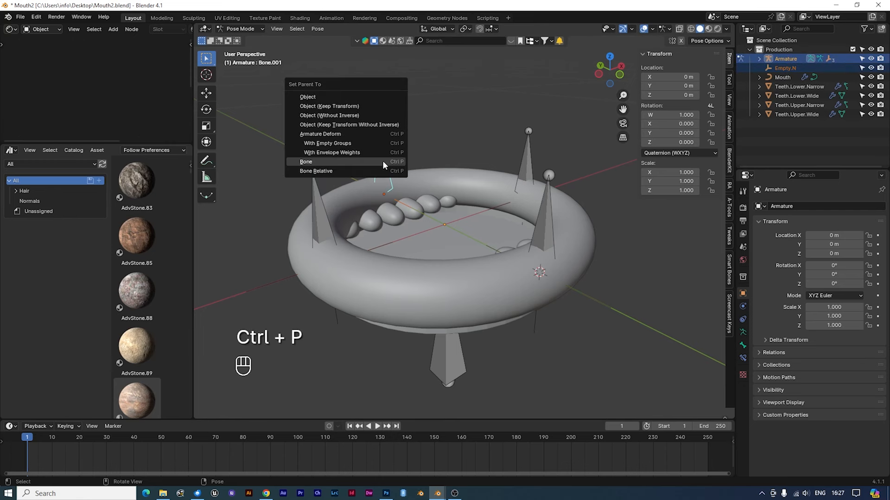
click(382, 160)
- Try moving Bone.002, Bone.001, Bone.004 and Bone.003 one after another to test how each deforms the mouth ring
click(529, 164)
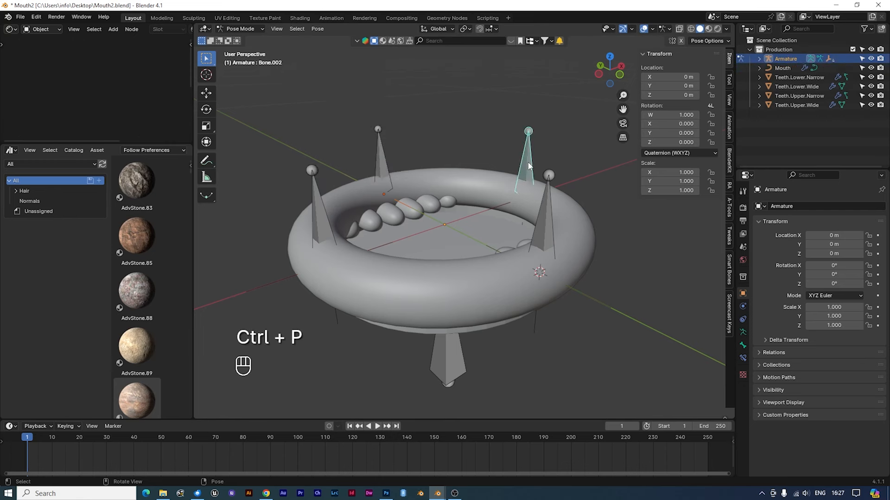
key(g)
right_click(532, 135)
click(387, 157)
key(g)
right_click(438, 83)
click(319, 199)
key(g)
right_click(348, 220)
click(540, 224)
key(g)
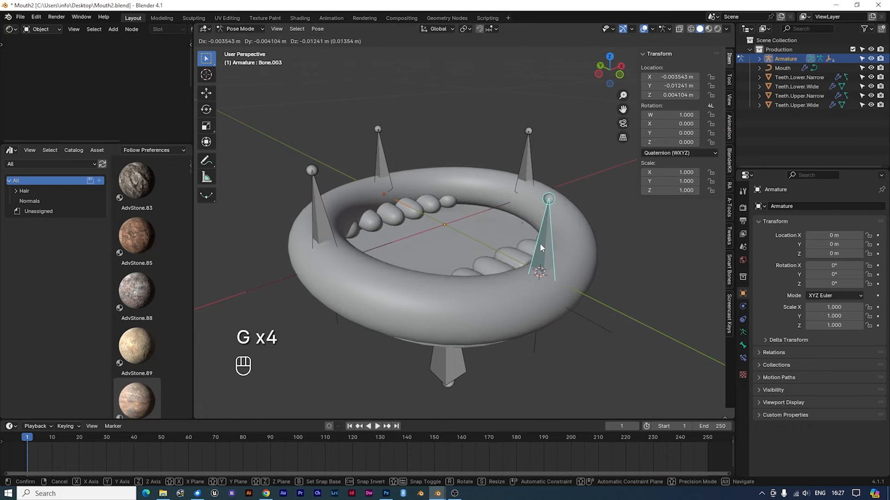
right_click(540, 244)
- Leave Pose Mode and switch the armature to Edit Mode
middle_drag(540, 243, 486, 239)
click(241, 29)
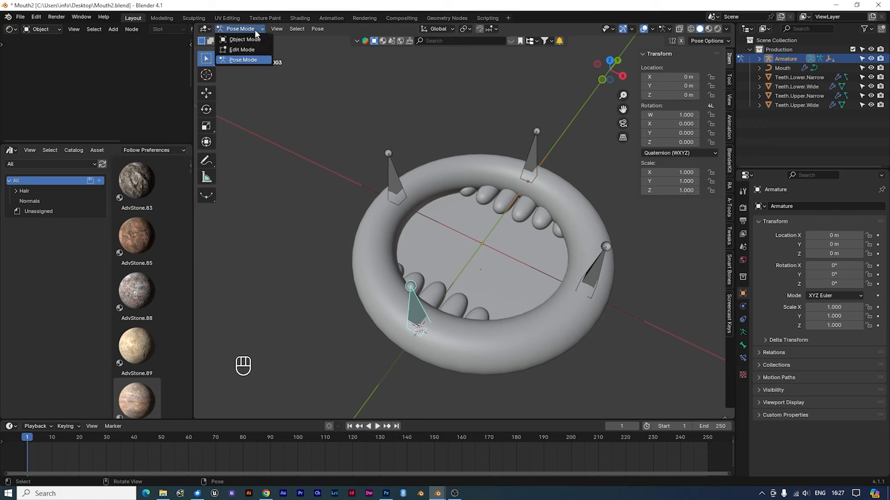
click(234, 40)
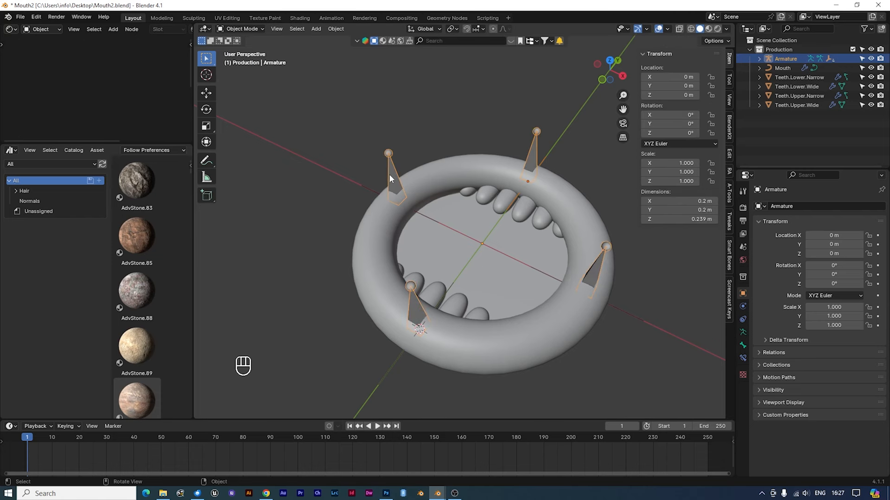
key(Tab)
middle_drag(509, 307, 431, 218)
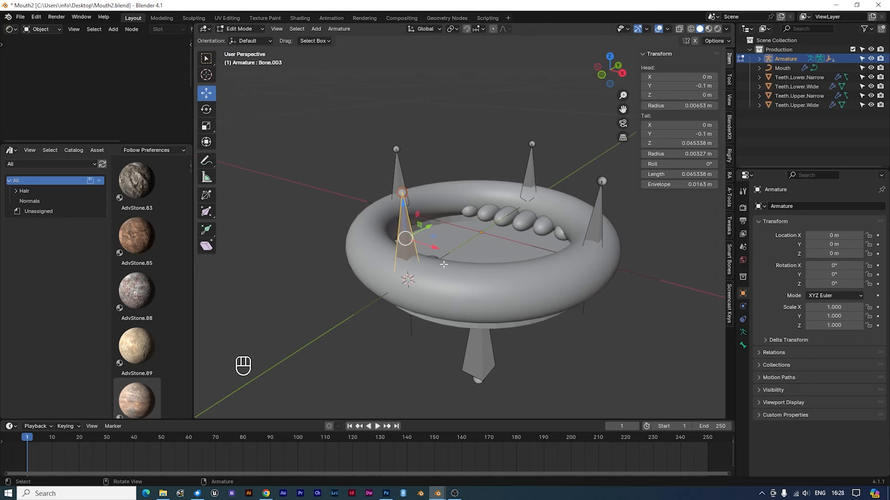
middle_drag(456, 245, 472, 246)
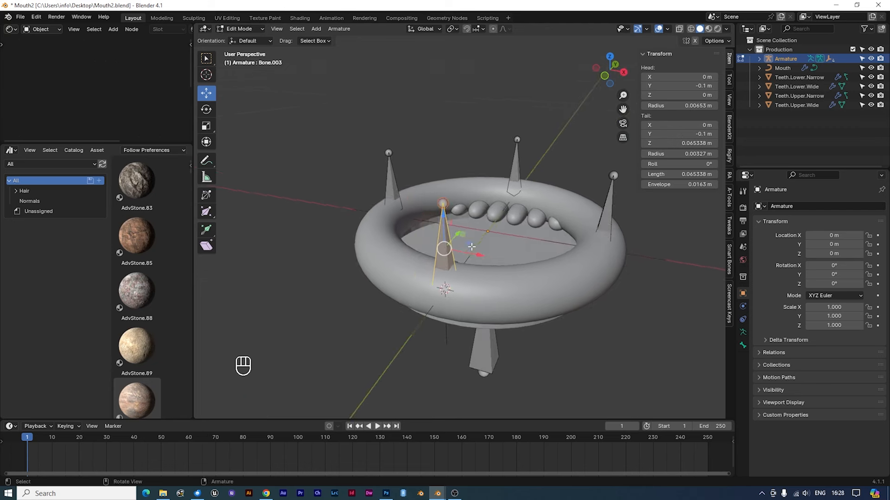
- Select the four control bones on the mouth ring plus the large bone underneath, and parent them to that bone with Keep Offset
key(shift)
shift+click(393, 184)
shift+click(516, 159)
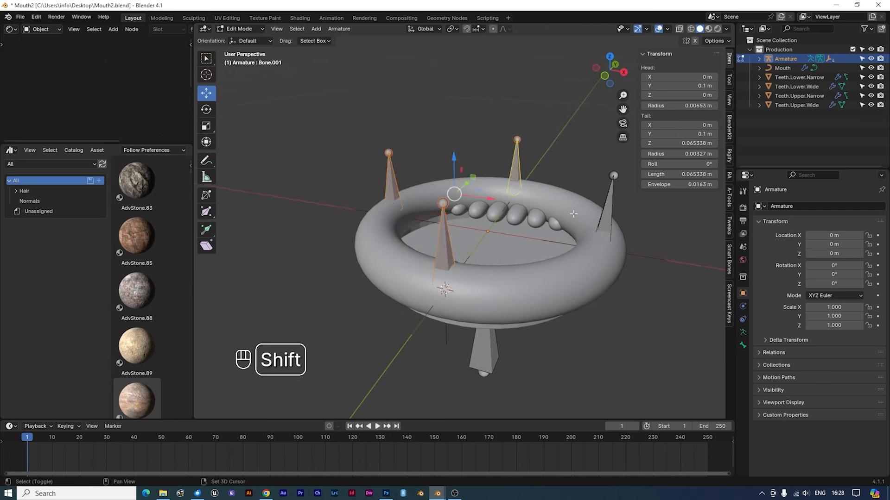
shift+click(605, 211)
middle_drag(595, 327, 592, 292)
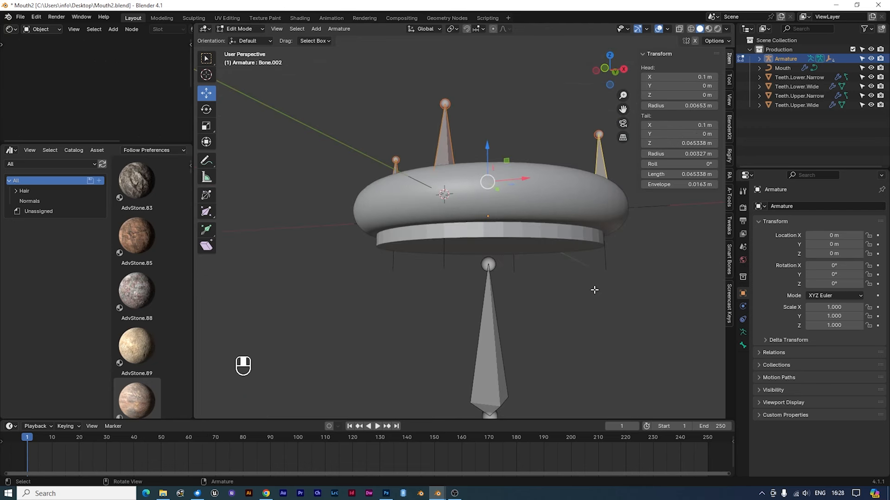
shift+click(490, 347)
key(ctrl)
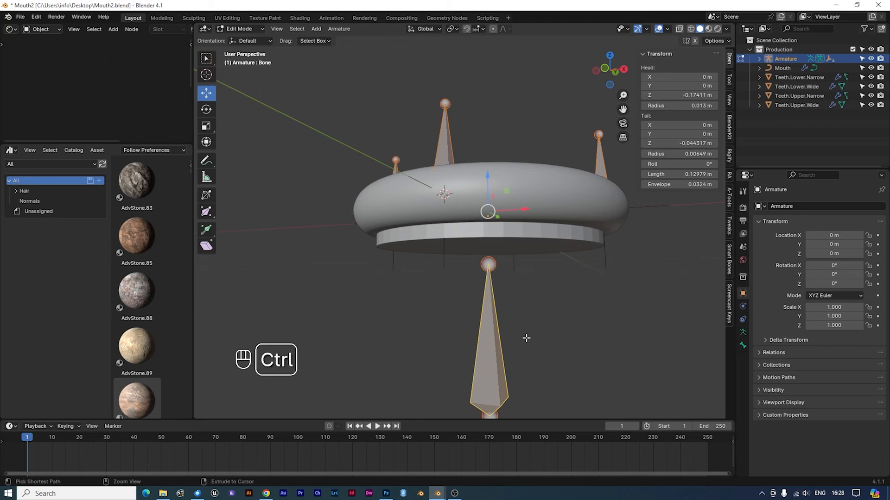
key(ctrl+p)
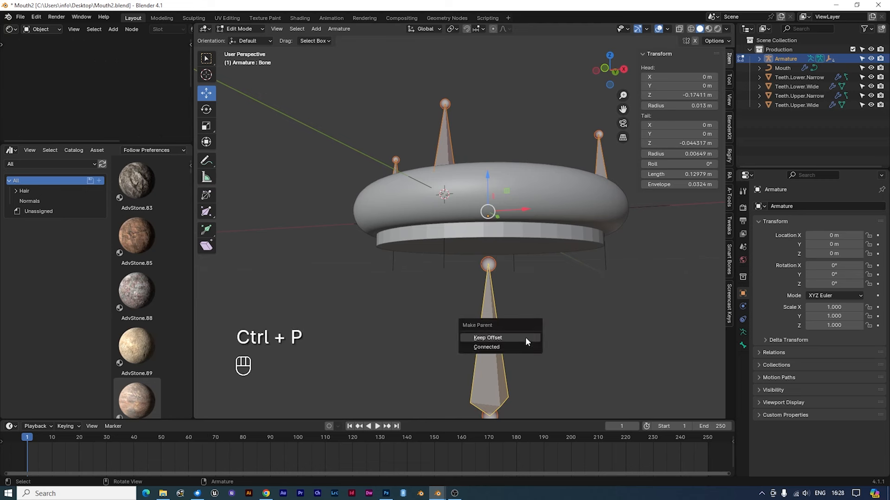
click(525, 338)
- Try moving the large parent bone beneath the mouth in Edit Mode
middle_drag(553, 278, 549, 202)
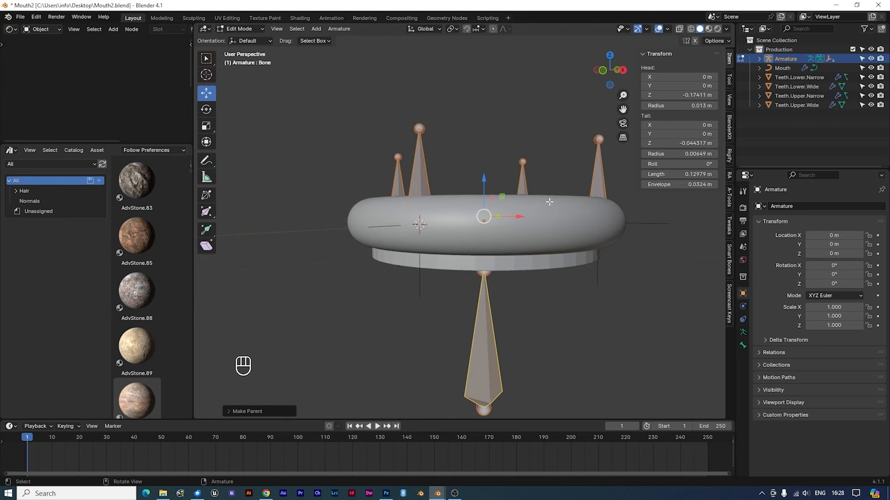
click(478, 338)
key(g)
right_click(481, 322)
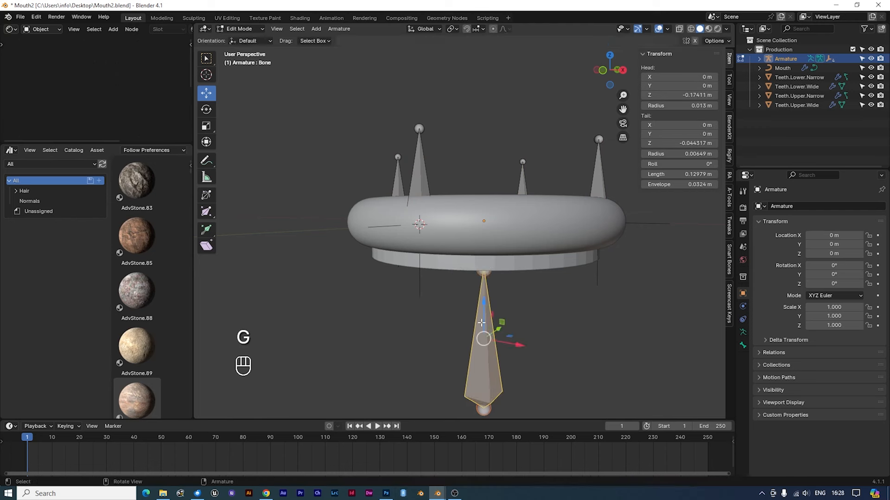
- Switch the armature to Pose Mode and try moving, rotating and scaling the large parent bone beneath the mouth
click(250, 29)
click(242, 60)
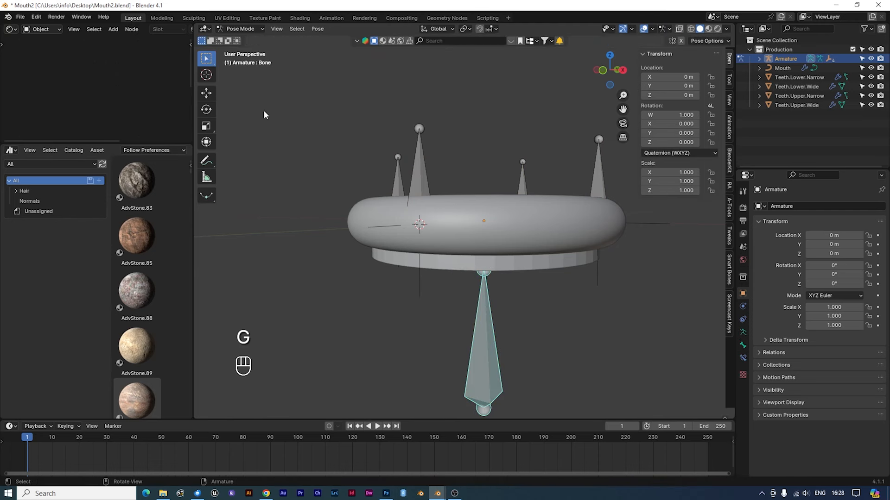
key(g)
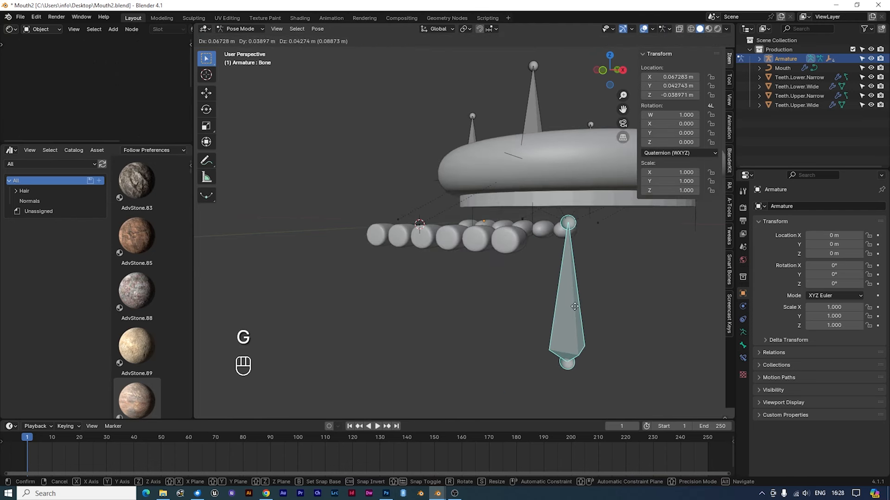
right_click(388, 122)
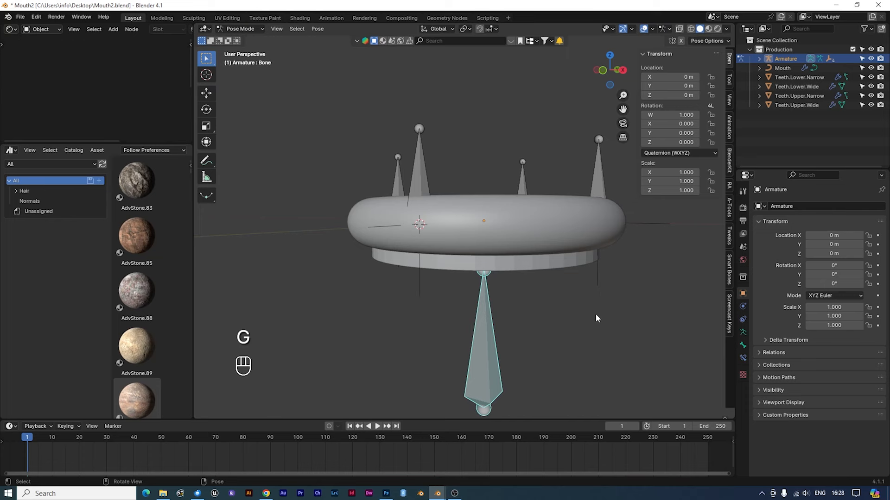
key(r)
key(s)
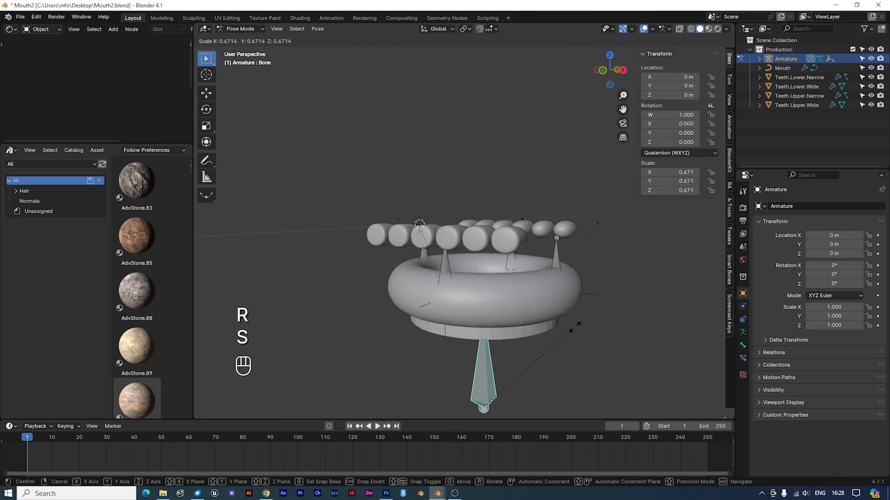
right_click(590, 314)
- Try moving a single control bone on the mouth ring, followed by the large parent bone, to compare their effects
middle_drag(484, 255, 478, 255)
click(416, 215)
key(g)
right_click(427, 204)
middle_drag(426, 205, 515, 193)
click(474, 338)
key(g)
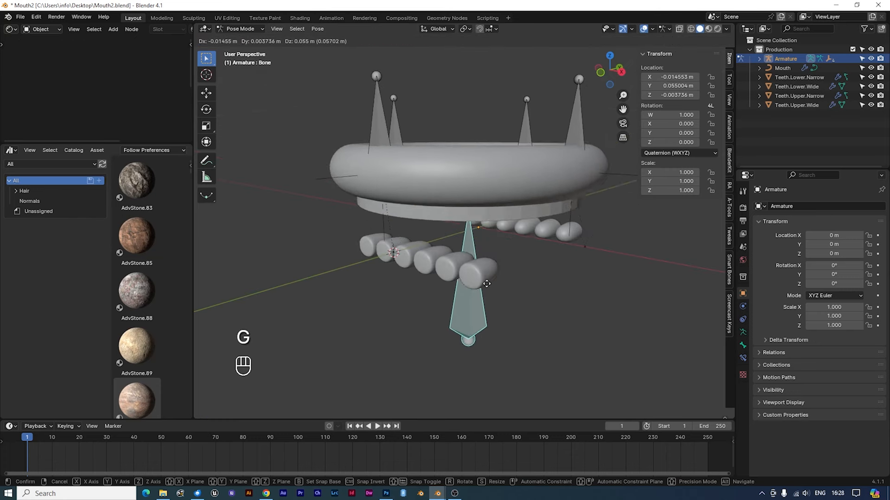
right_click(485, 290)
middle_drag(486, 290, 440, 239)
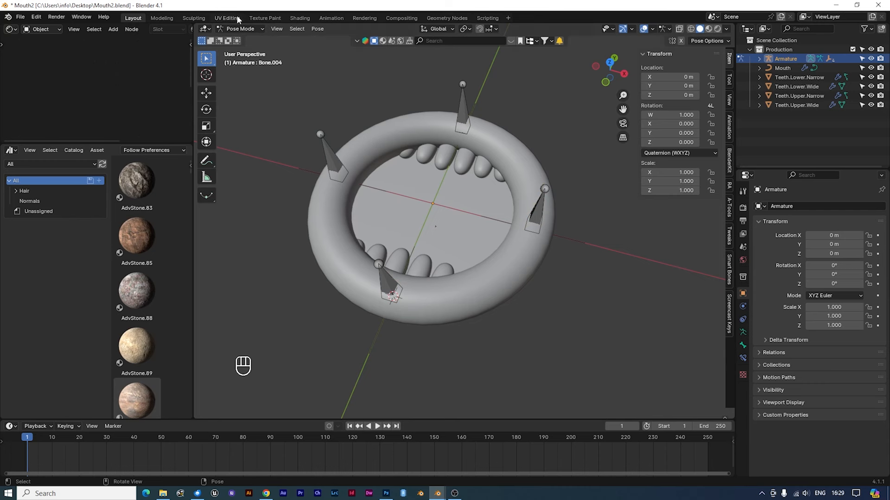
- In Edit Mode, duplicate the ring control bone on the negative X side and move the copy inside the mouth to about X -0.01 m, Z -0.025 m
click(236, 29)
click(236, 40)
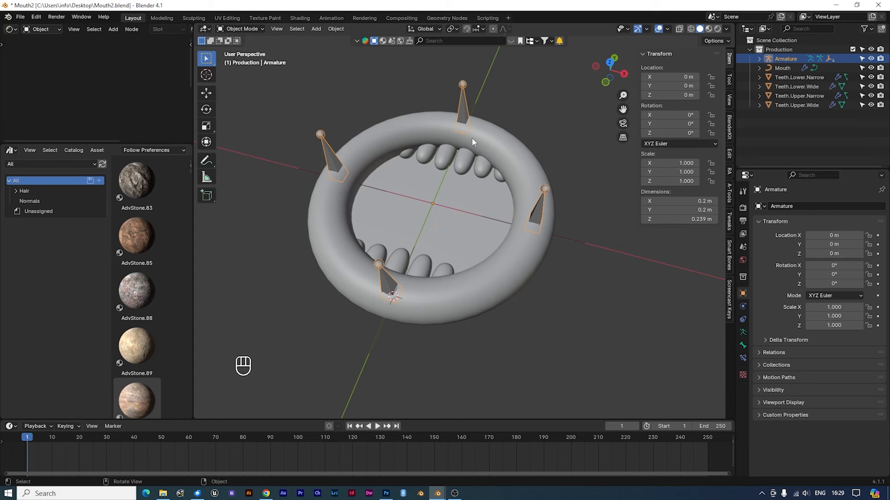
key(Tab)
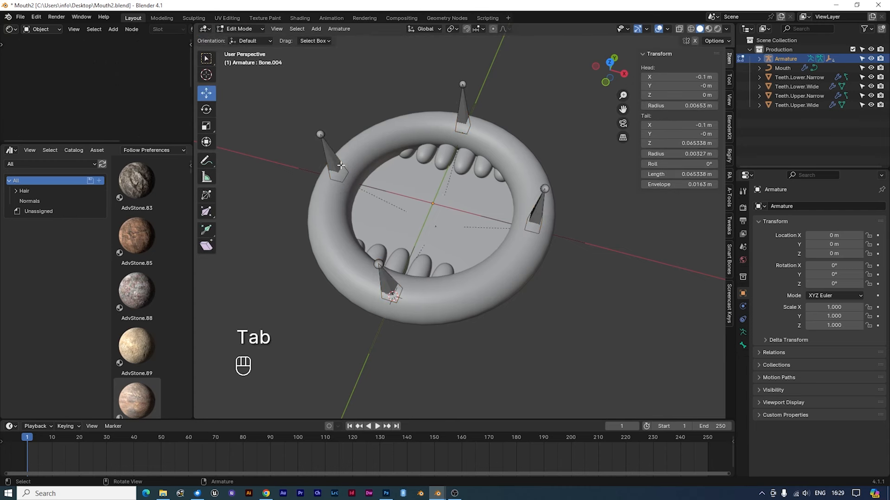
click(335, 161)
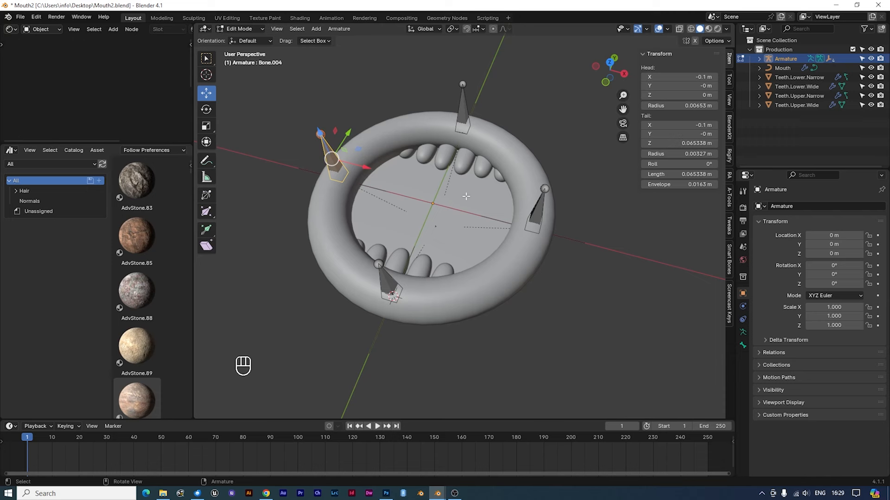
key(shift)
key(shift+d)
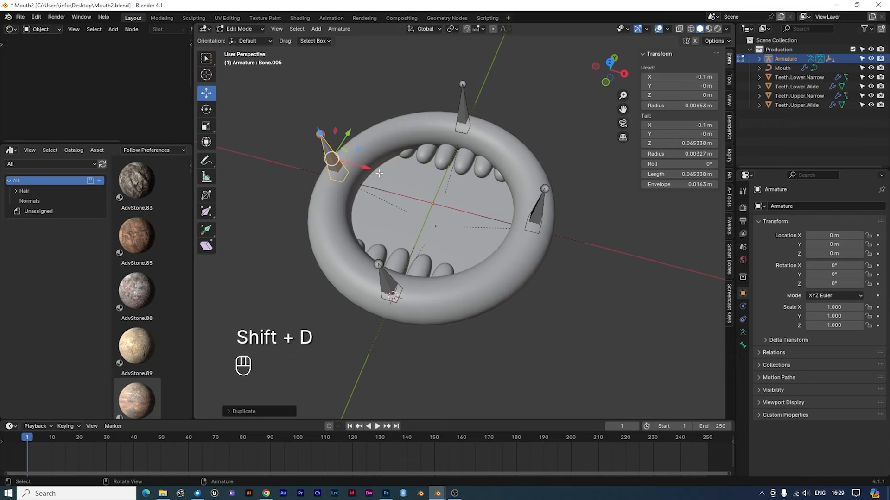
drag(369, 168, 457, 200)
middle_drag(457, 200, 498, 161)
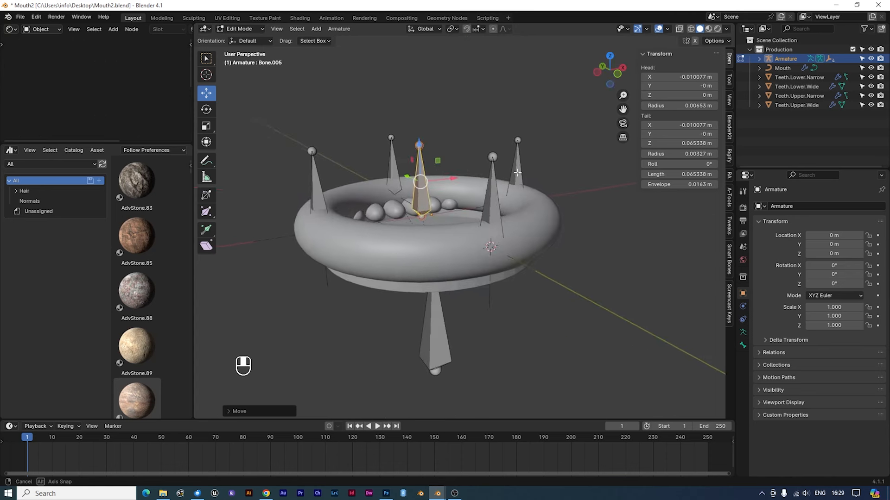
drag(420, 157, 420, 185)
middle_drag(420, 185, 418, 220)
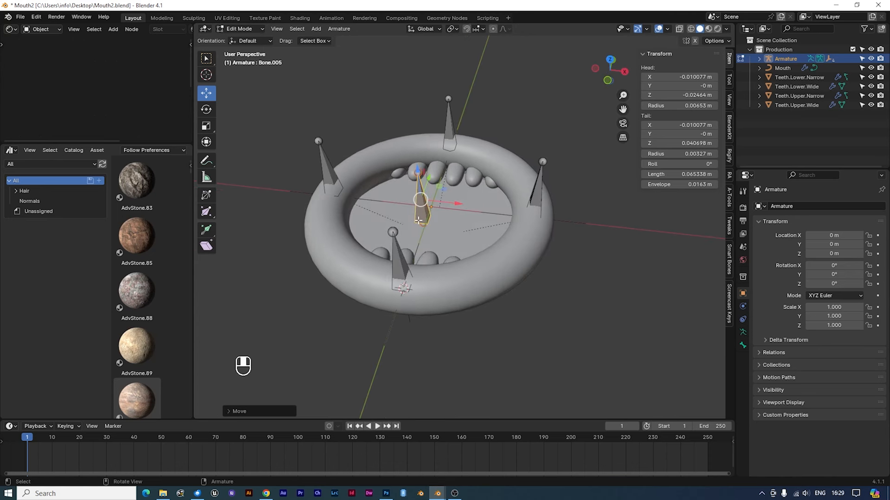
- In top view, place the duplicated bone beside the lower teeth at about X -0.022 m, Y -0.047 m
key(KP_7)
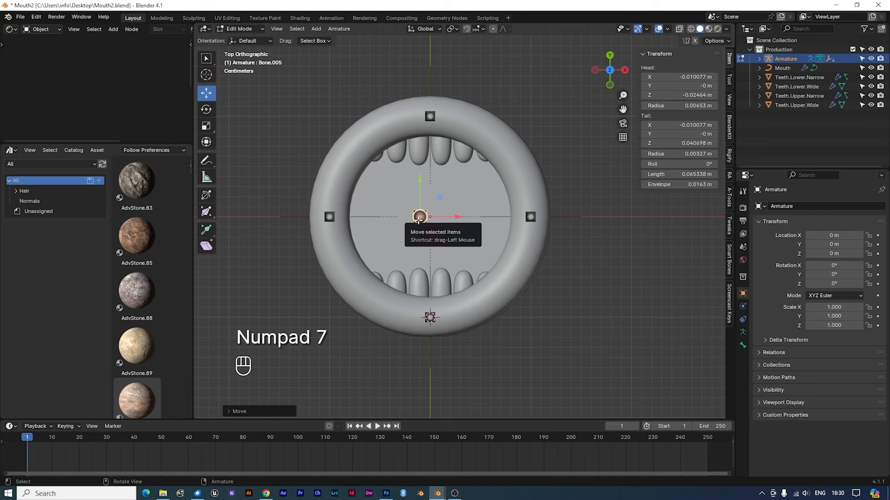
key(g)
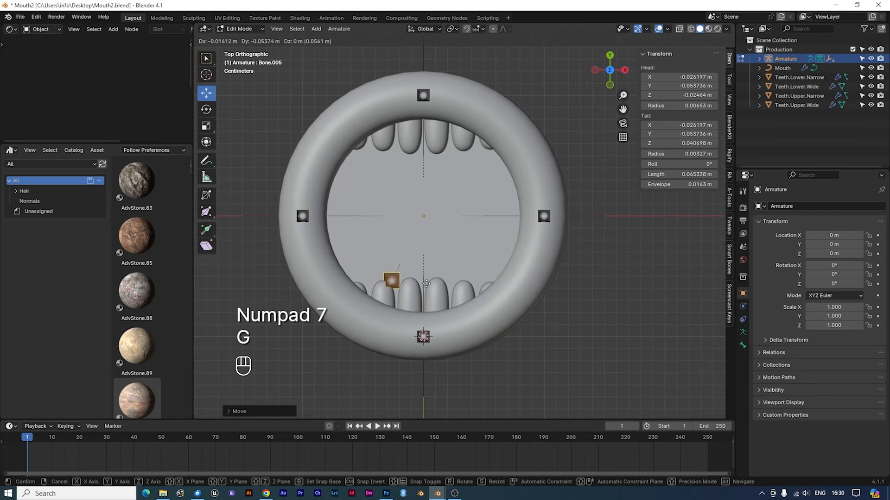
click(427, 274)
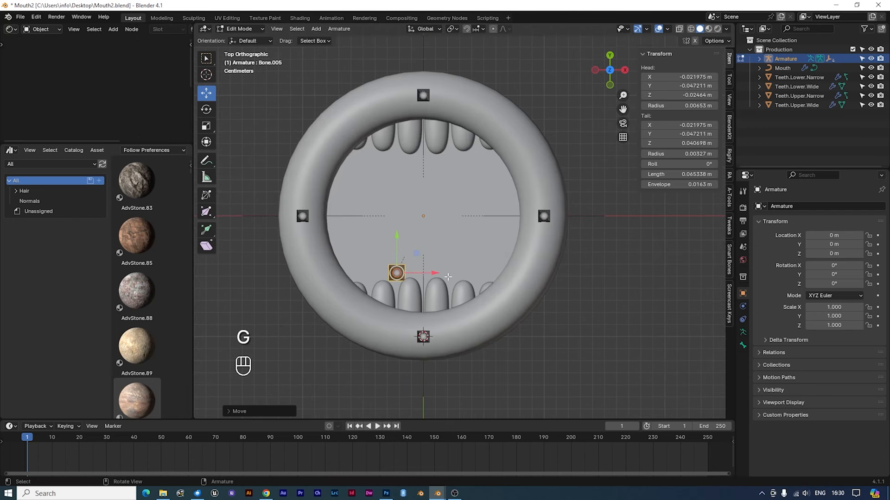
- Duplicate the lower teeth bone and move the copy along Y to about 0.037 m, near the upper teeth
key(shift+d)
right_click(450, 269)
key(g)
key(y)
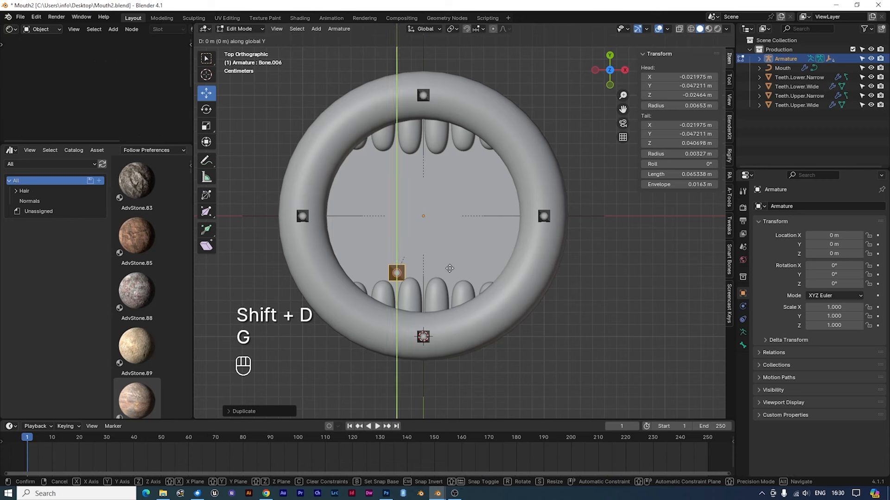
click(435, 167)
key(ctrl+z)
key(ctrl+z)
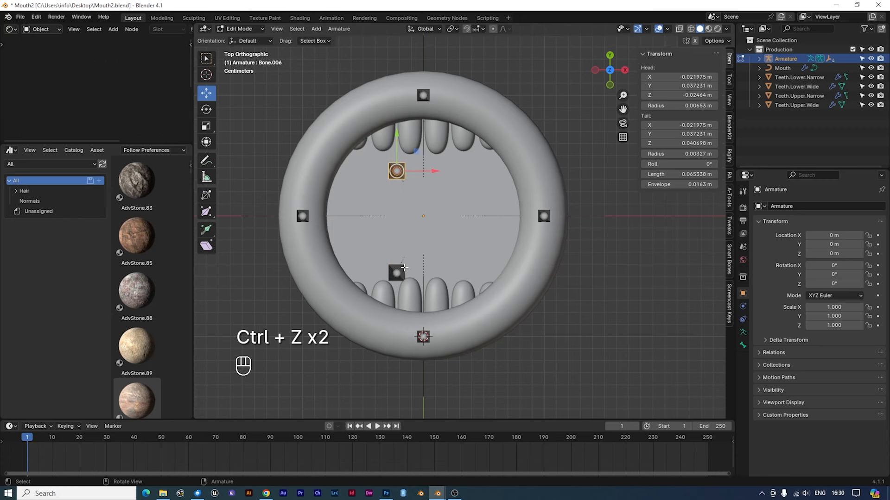
- Duplicate the lower and upper teeth bones together and move the copies along X to the other side of the mouth
shift+click(401, 270)
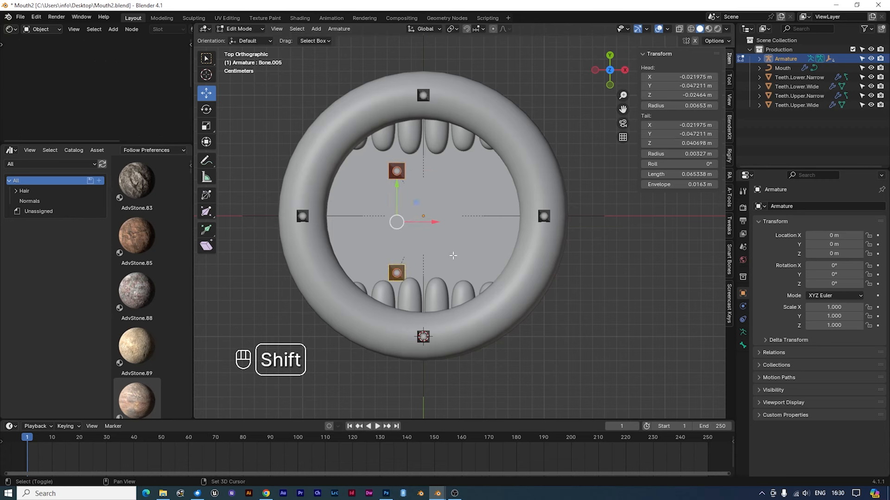
key(shift+d)
right_click(449, 255)
drag(431, 222, 487, 223)
- Select all four inner teeth bones and shift them about 0.004 m along Y to centre them in the mouth
shift+click(399, 171)
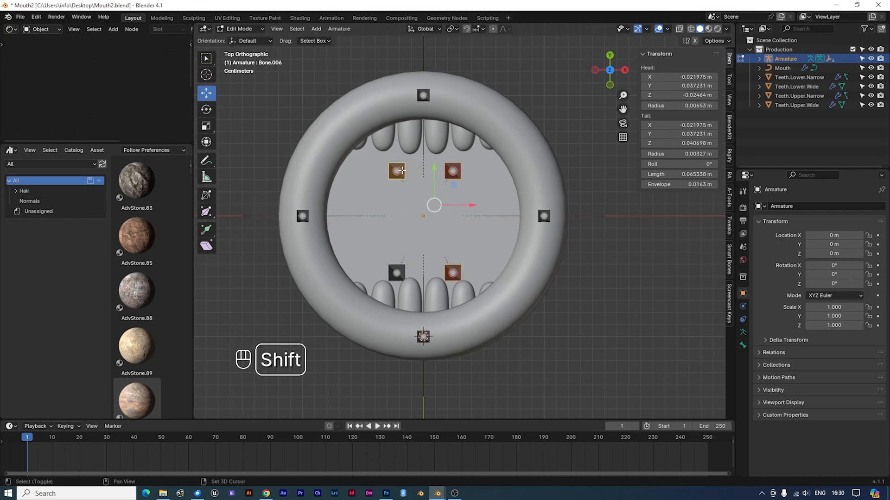
shift+click(401, 270)
drag(427, 195, 427, 192)
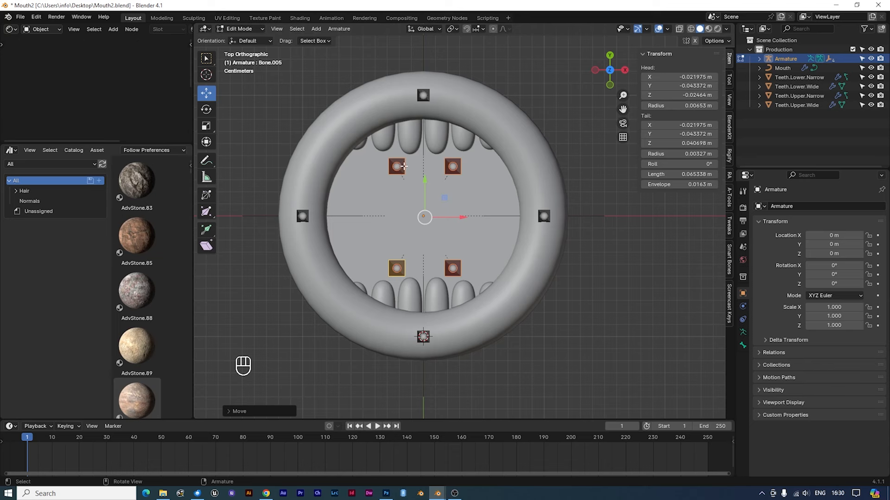
middle_drag(439, 254, 438, 214)
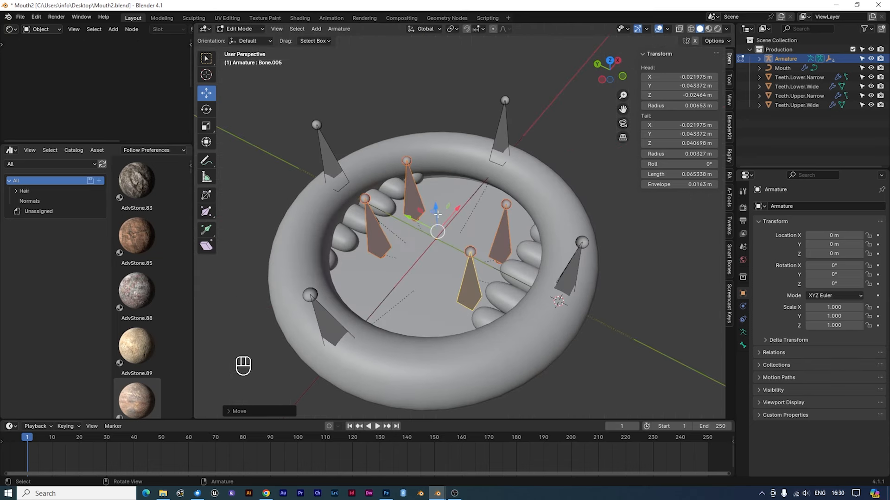
- In Pose Mode, parent Teeth.Lower.Narrow to the lower teeth bone on the negative X side with the Bone option, and try moving that bone
key(Tab)
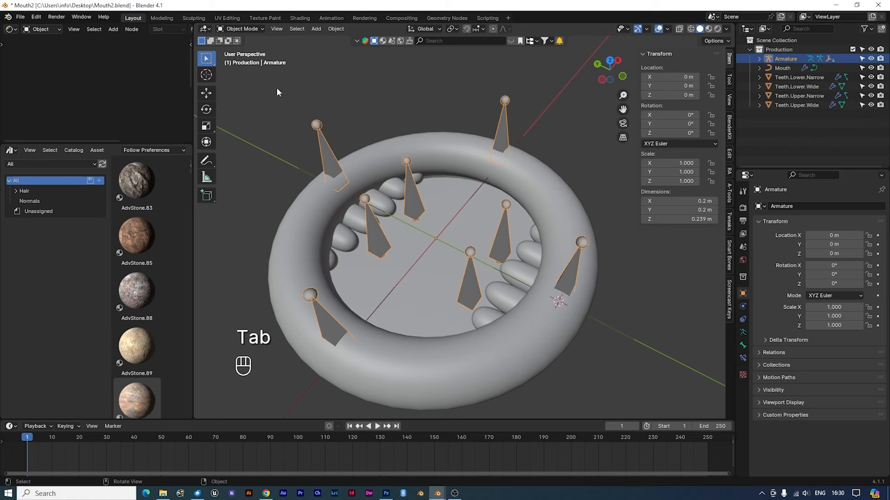
click(241, 29)
click(235, 60)
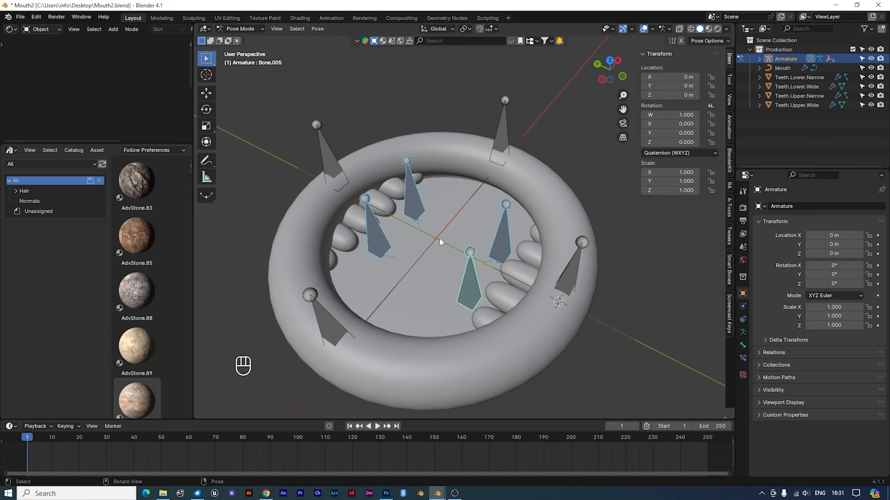
click(467, 297)
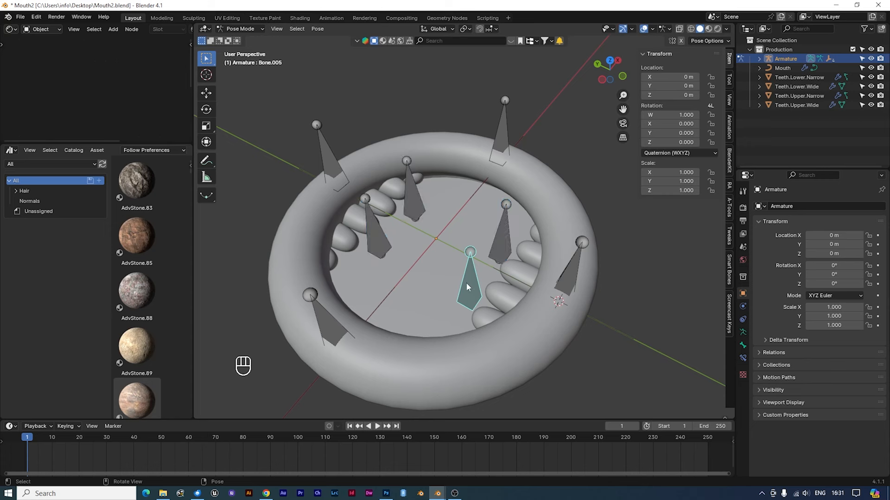
click(817, 77)
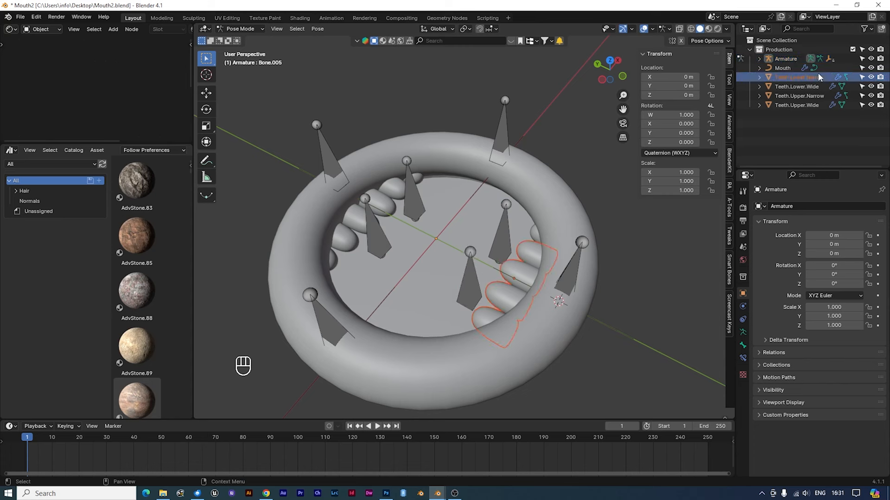
click(468, 293)
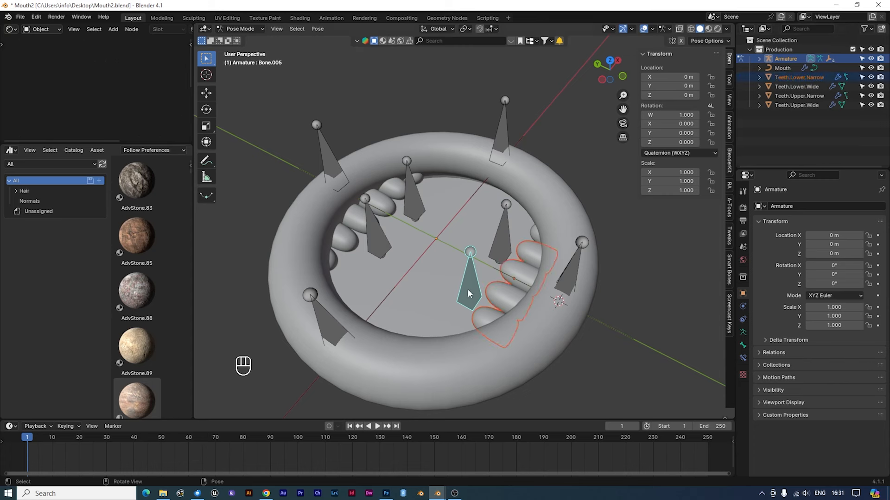
key(ctrl+p)
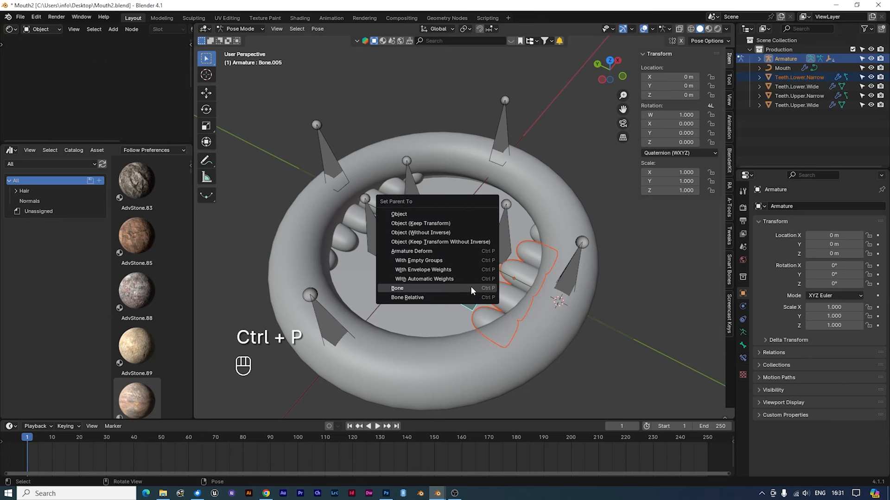
click(470, 288)
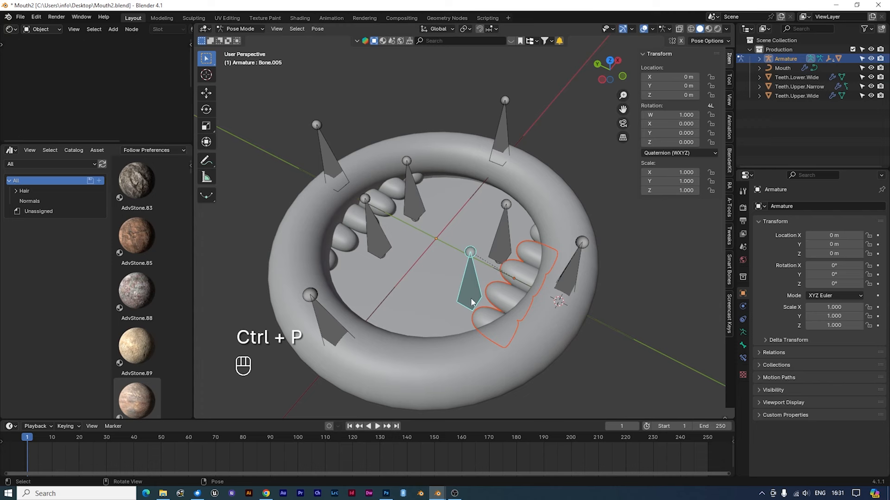
key(g)
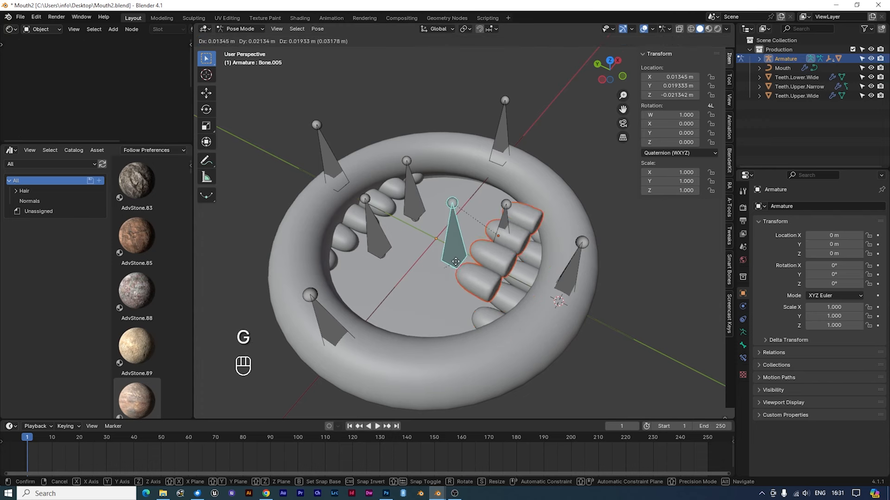
right_click(472, 276)
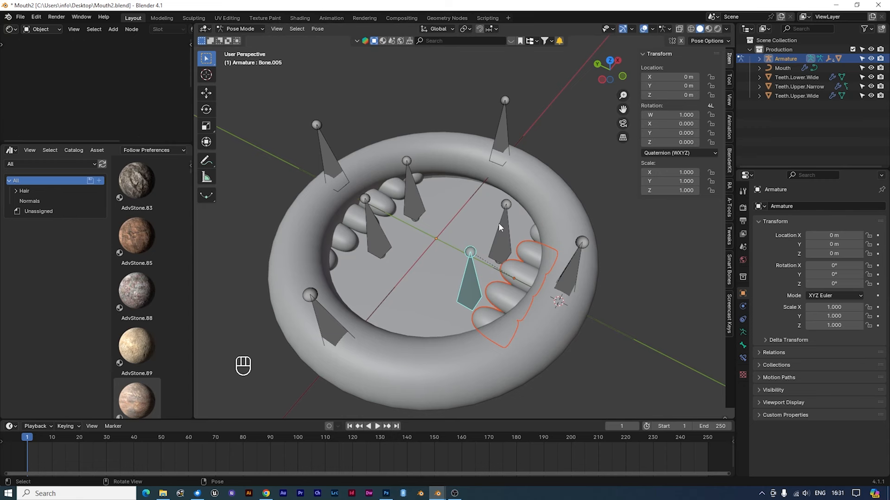
- Parent Teeth.Lower.Wide to the lower teeth bone on the positive X side using the Bone option
click(783, 79)
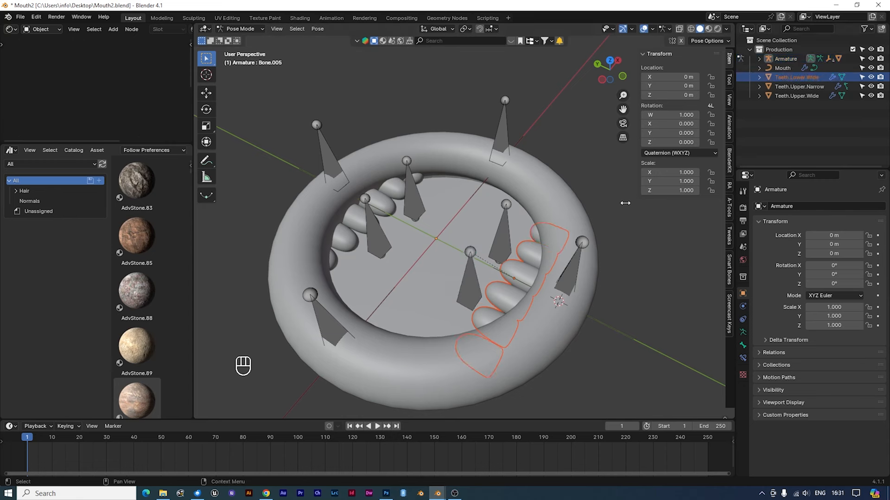
click(500, 240)
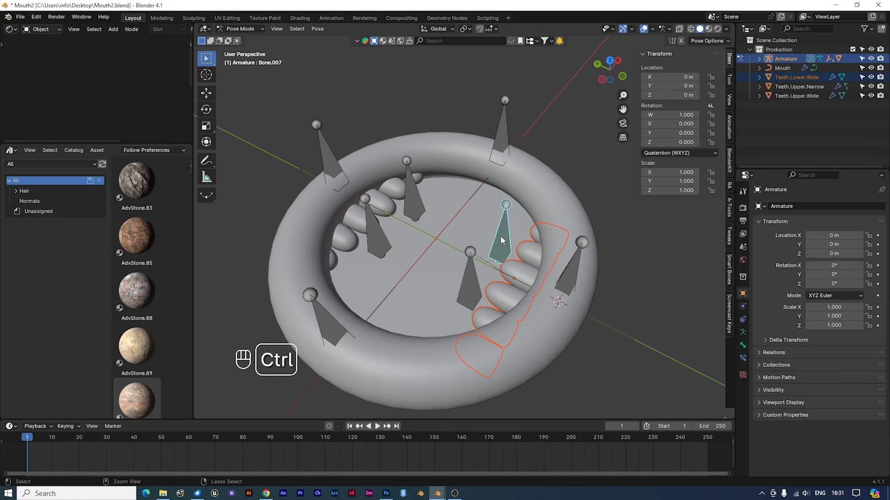
key(ctrl+p)
click(500, 237)
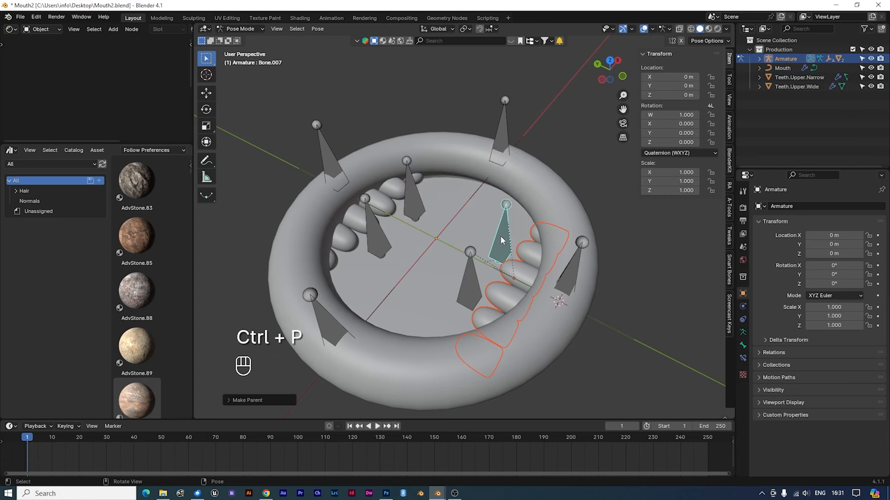
- Parent Teeth.Upper.Narrow to the upper teeth bone on the negative X side using the Bone option
click(810, 77)
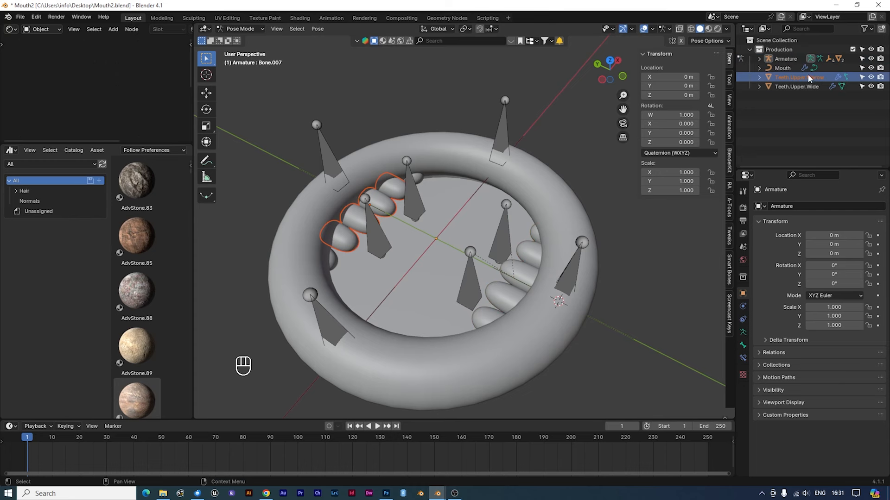
click(373, 233)
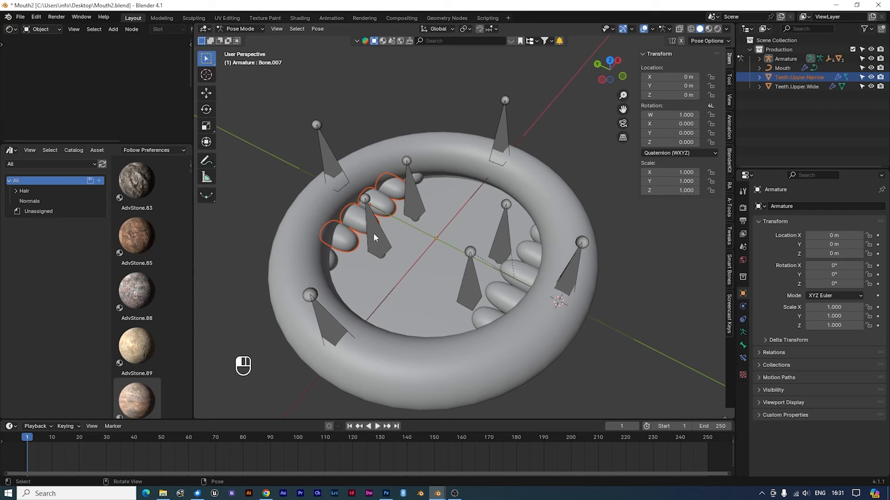
key(ctrl+p)
click(373, 234)
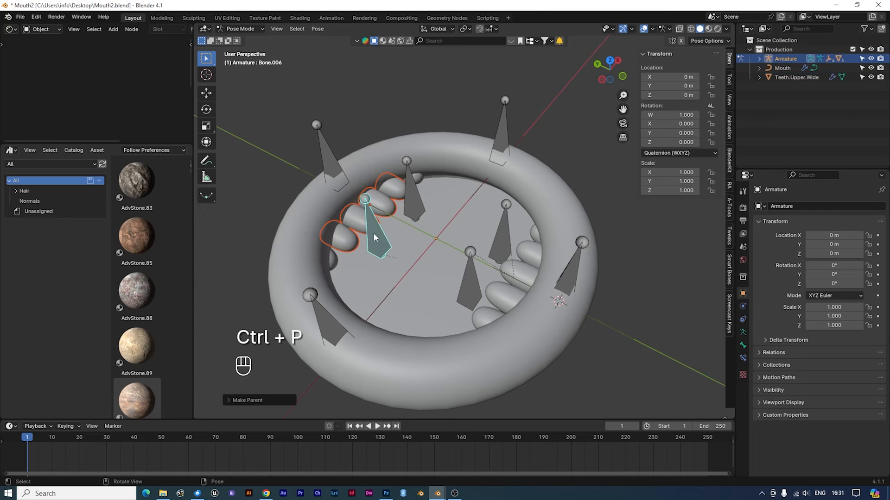
- Parent Teeth.Upper.Wide to the upper teeth bone on the positive X side using the Bone option
click(788, 78)
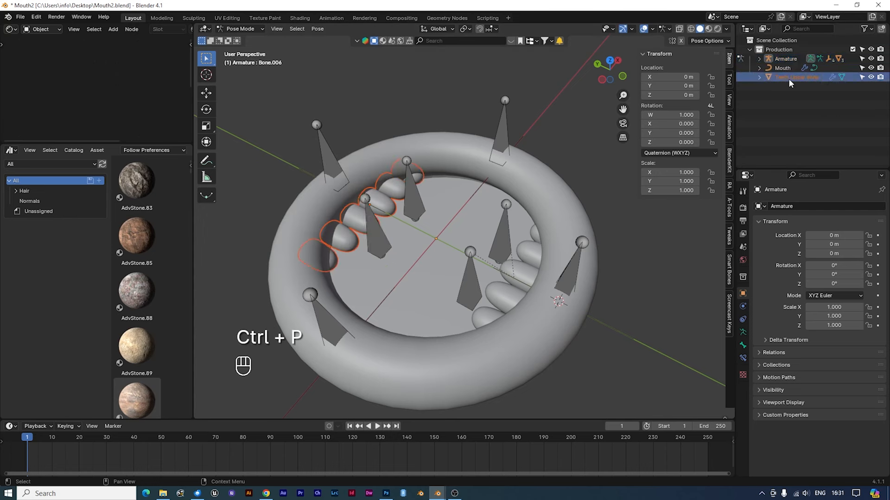
click(418, 209)
key(ctrl+p)
click(417, 207)
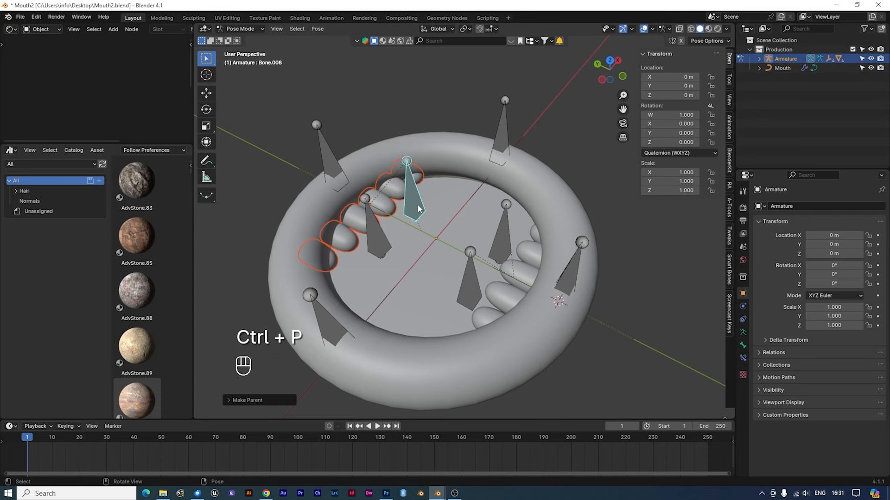
- Try moving each of the four teeth bones in turn to test their control of the teeth
key(g)
right_click(399, 216)
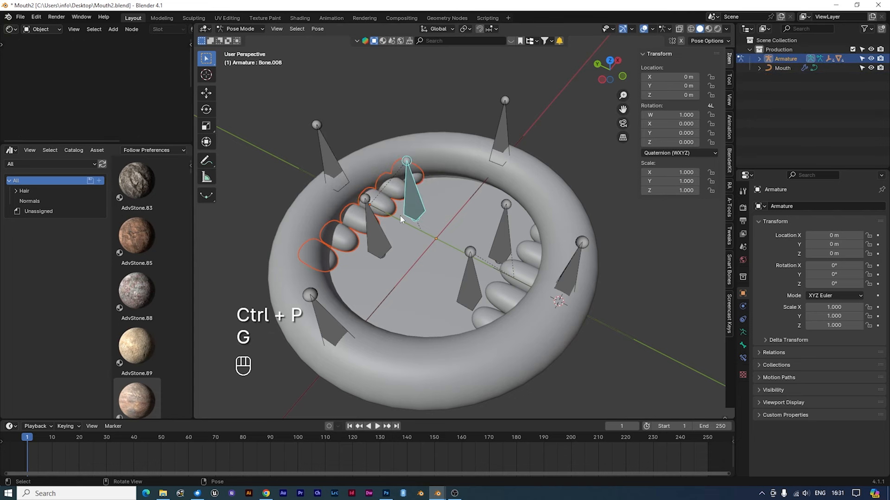
click(374, 235)
key(g)
right_click(400, 207)
click(475, 299)
key(g)
right_click(471, 258)
right_click(496, 188)
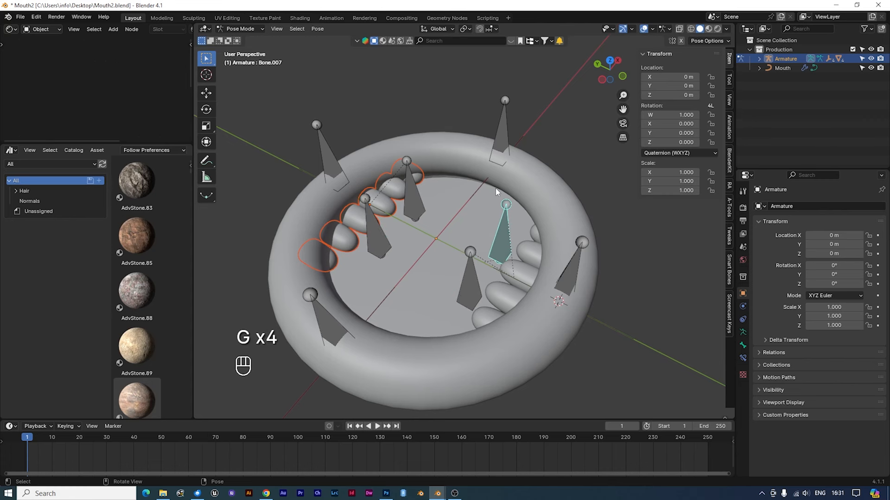
- Switch the armature to Object Mode, select the mouth ring and snap the 3D cursor to its centre
click(244, 30)
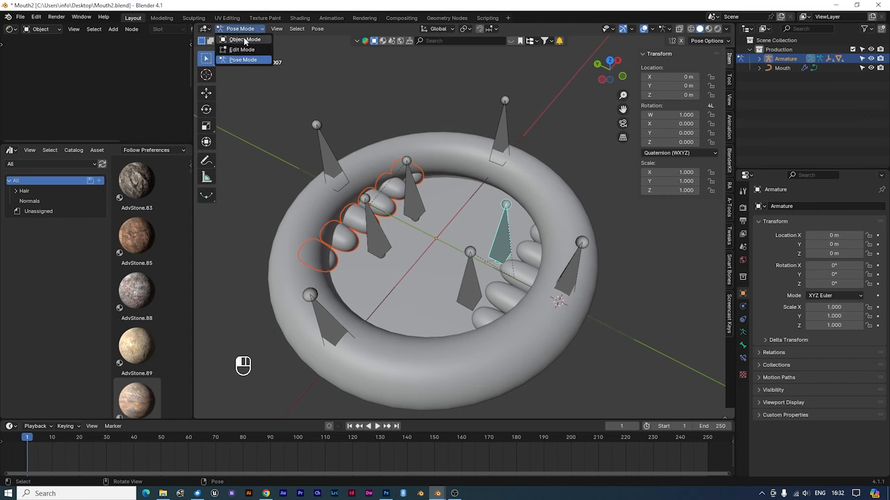
click(243, 37)
middle_drag(517, 263, 533, 285)
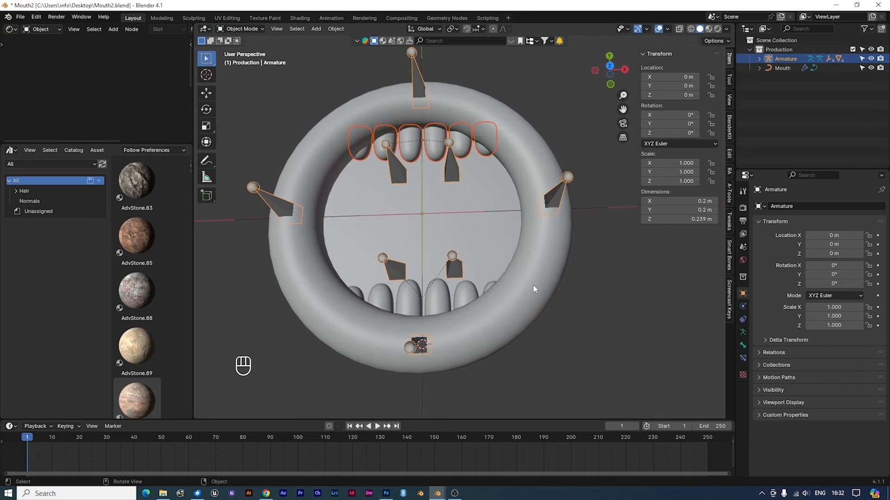
click(555, 248)
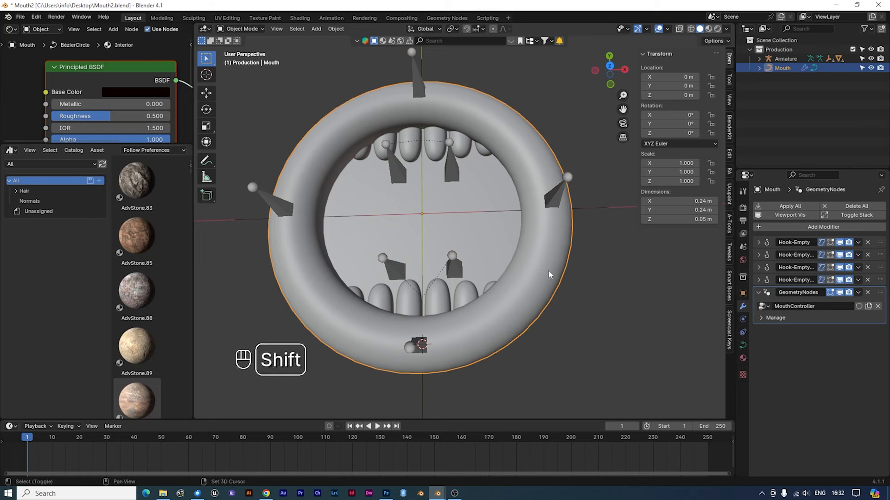
key(shift+s)
click(552, 321)
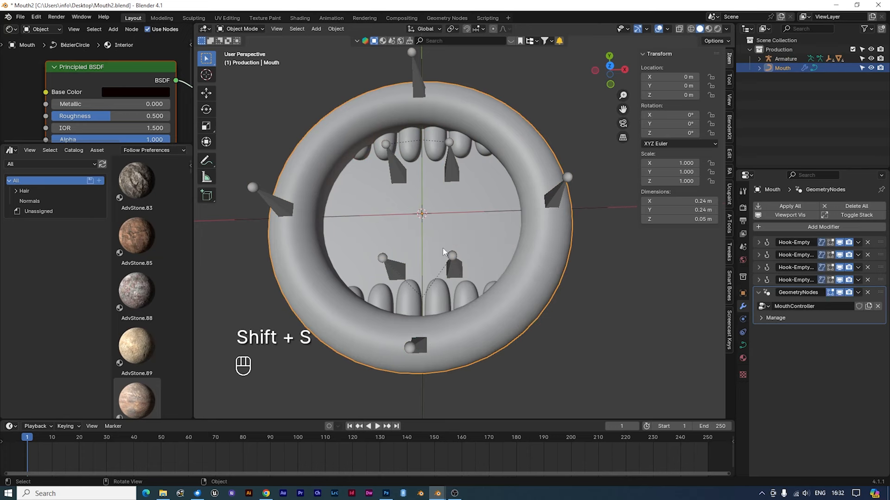
middle_drag(443, 249, 435, 231)
middle_drag(506, 235, 524, 276)
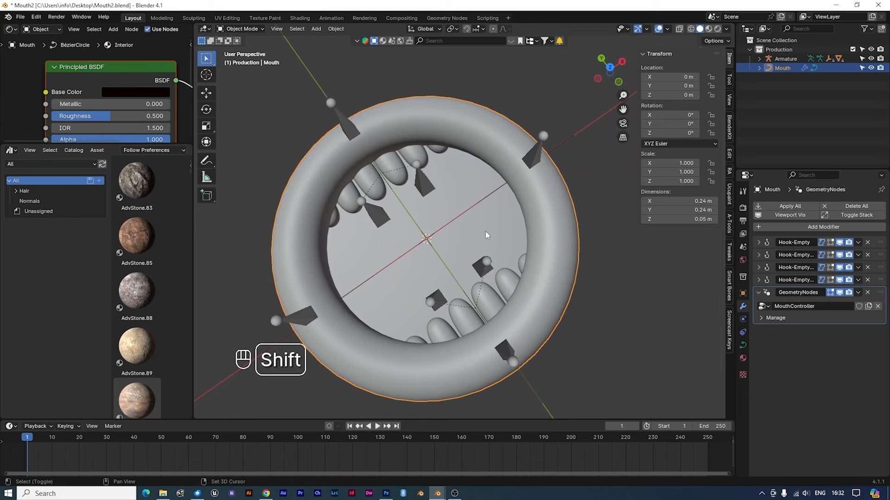
- Add a mesh cube at the 3D cursor in the centre of the mouth
key(shift+a)
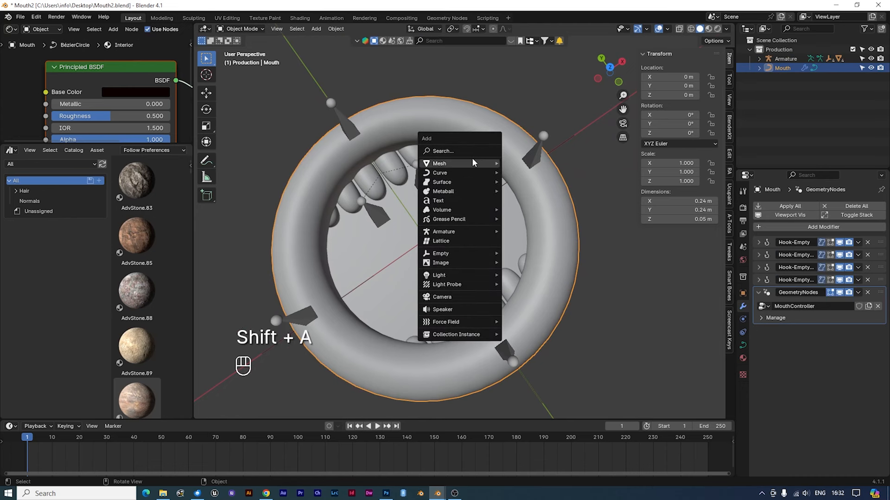
mouse_move(471, 157)
click(523, 172)
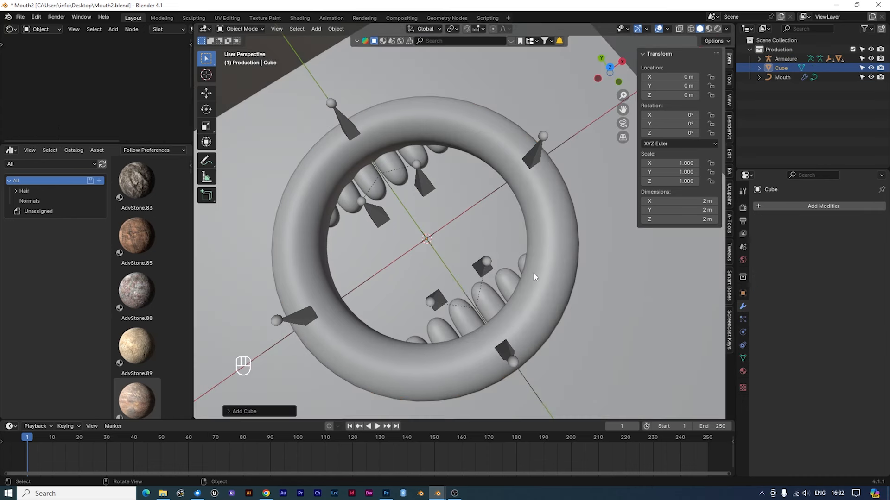
scroll(626, 287, down, 5)
scroll(617, 288, up, 6)
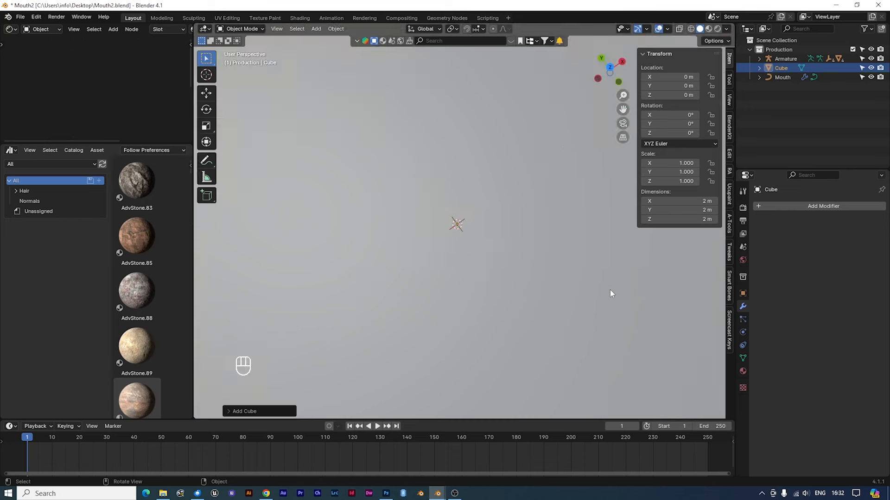
- Shrink the whole cube mesh in Edit Mode to about 0.084 m so it fits inside the ring
key(Tab)
key(a)
scroll(551, 300, down, 5)
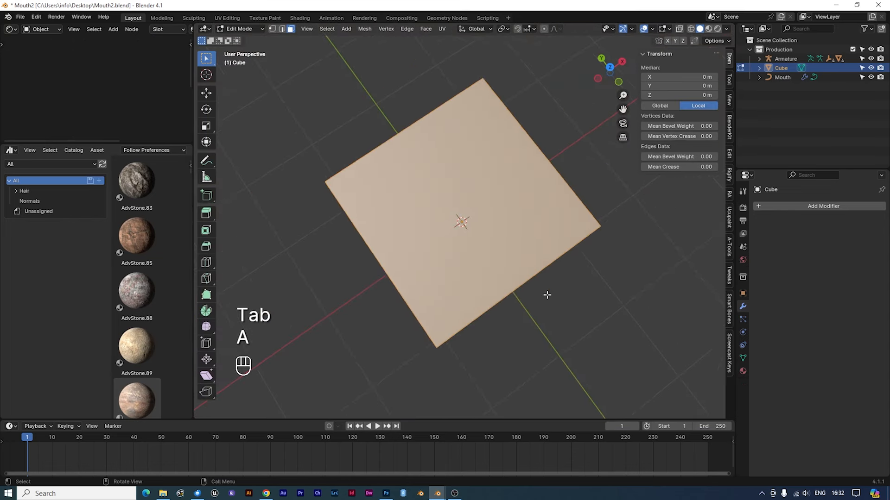
middle_drag(546, 293, 564, 244)
key(s)
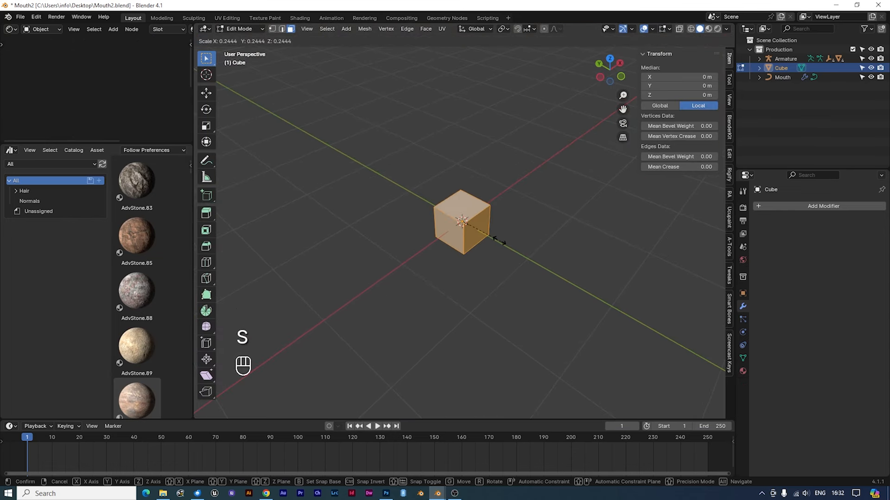
click(477, 225)
scroll(476, 227, up, 3)
scroll(476, 227, up, 5)
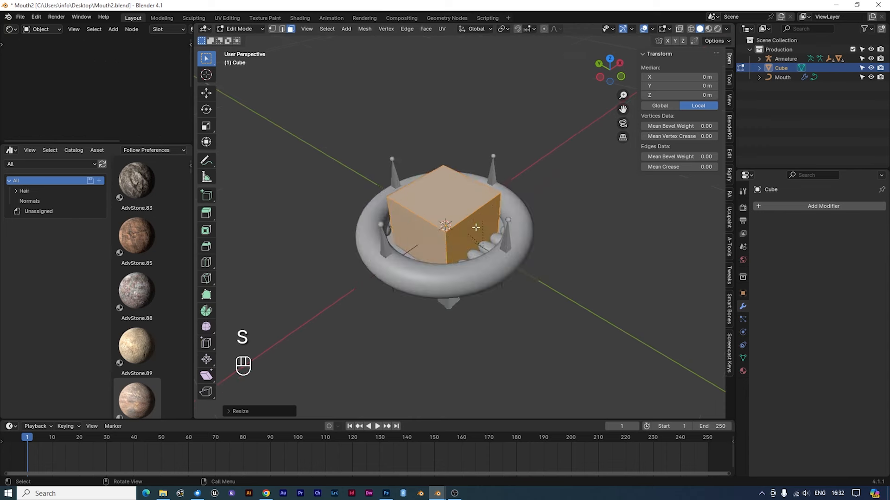
key(s)
click(533, 270)
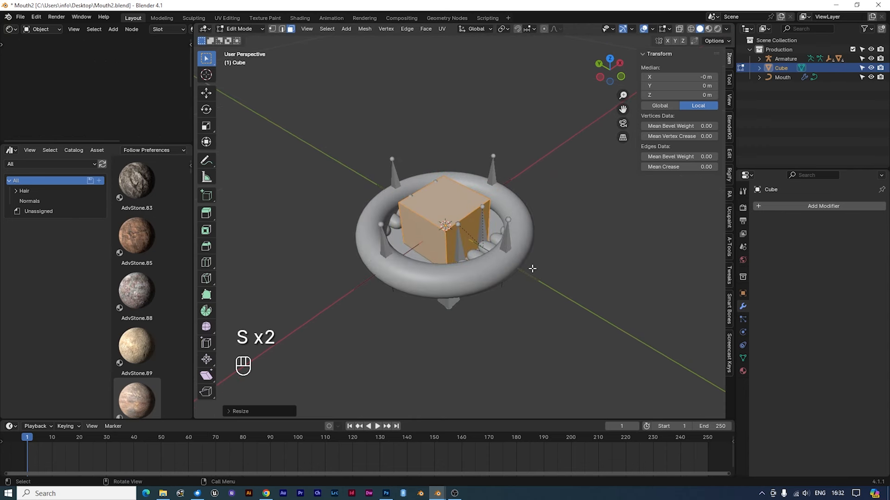
- Flatten the cube along Y to about 0.046 m and scale its top face inward for a slight taper
key(s)
key(y)
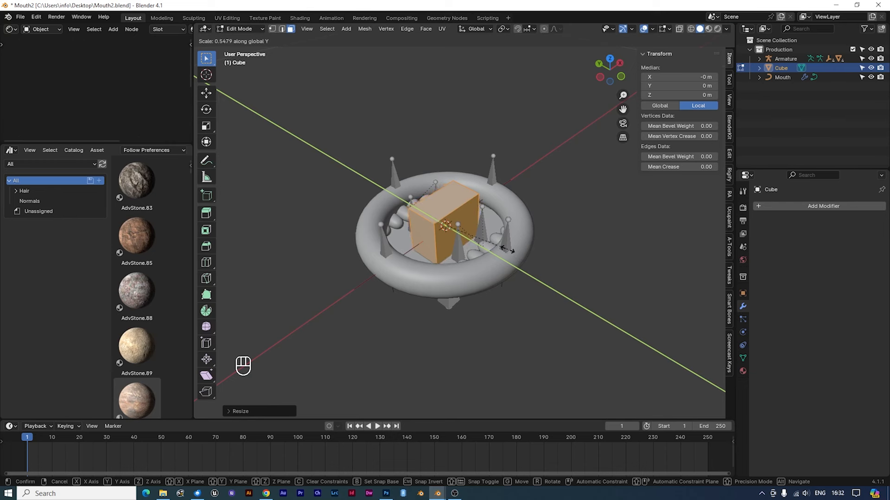
click(512, 253)
middle_drag(512, 253, 491, 250)
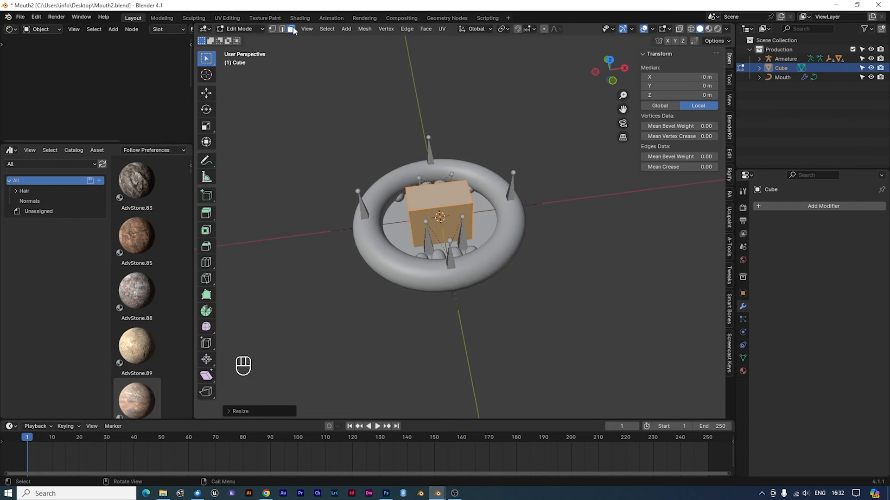
click(421, 197)
mouse_move(507, 236)
middle_down()
mouse_move(540, 230)
mouse_move(528, 230)
mouse_move(521, 191)
mouse_move(513, 231)
middle_up()
key(s)
click(546, 227)
key(Tab)
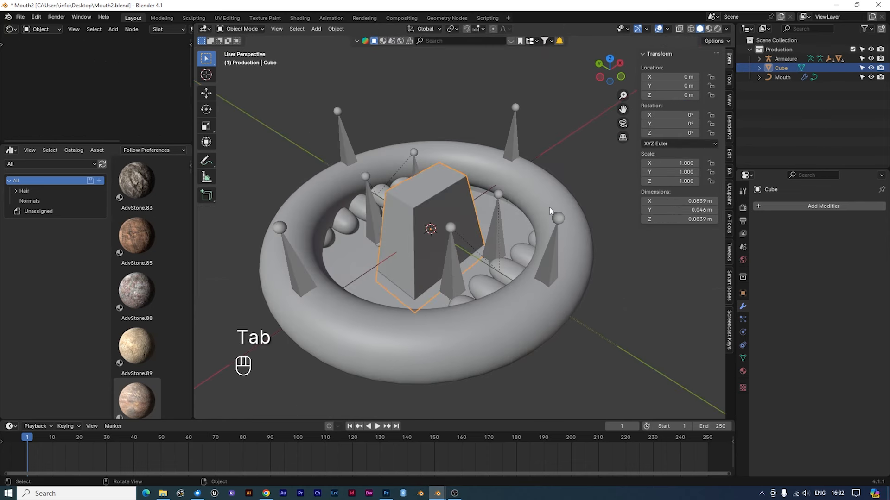
- Add a Subdivision Surface modifier to the cube with viewport and render levels both set to 3
click(756, 204)
click(757, 204)
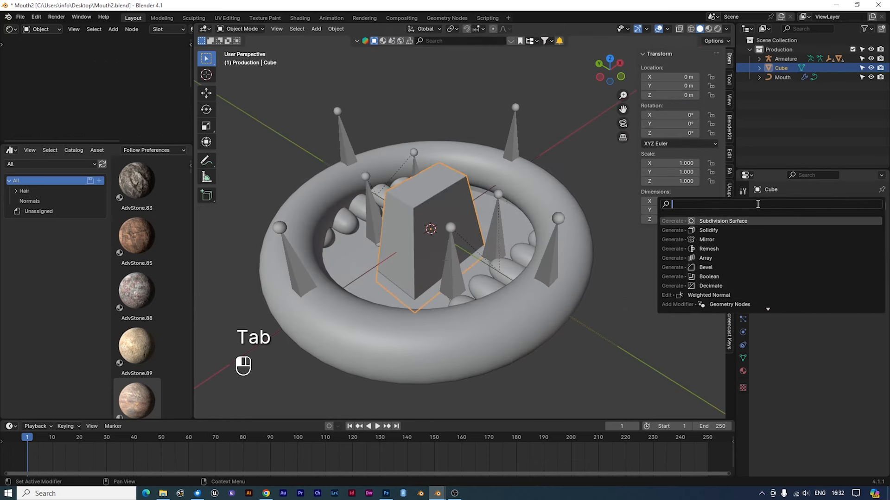
text(su)
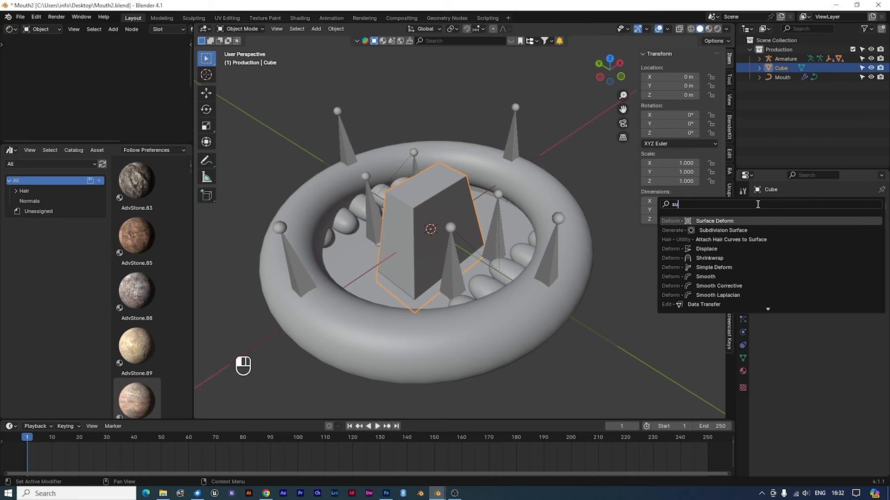
key(Down)
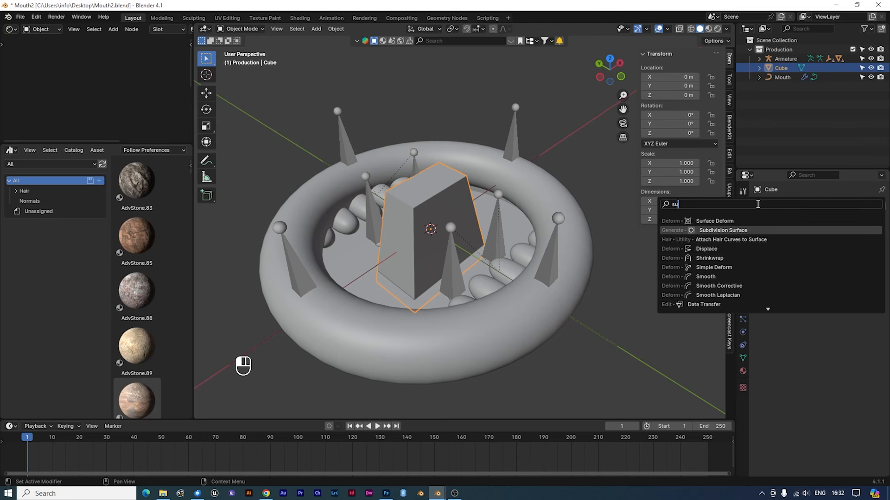
key(Return)
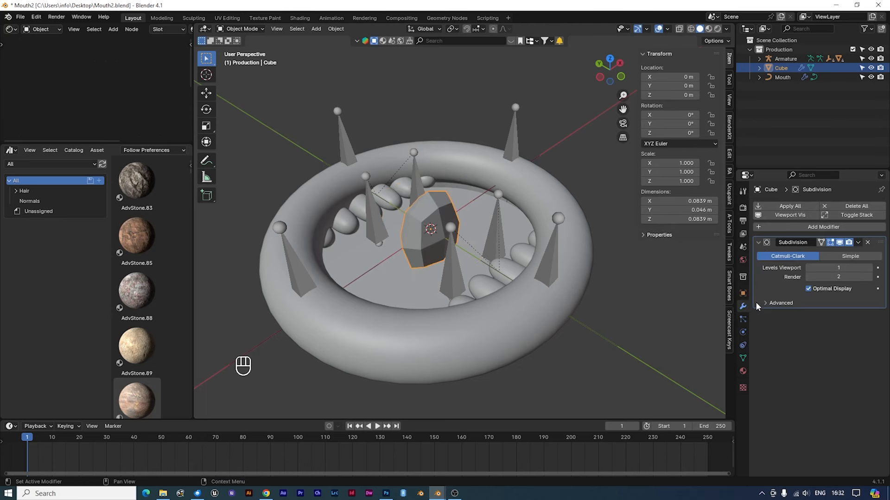
click(870, 267)
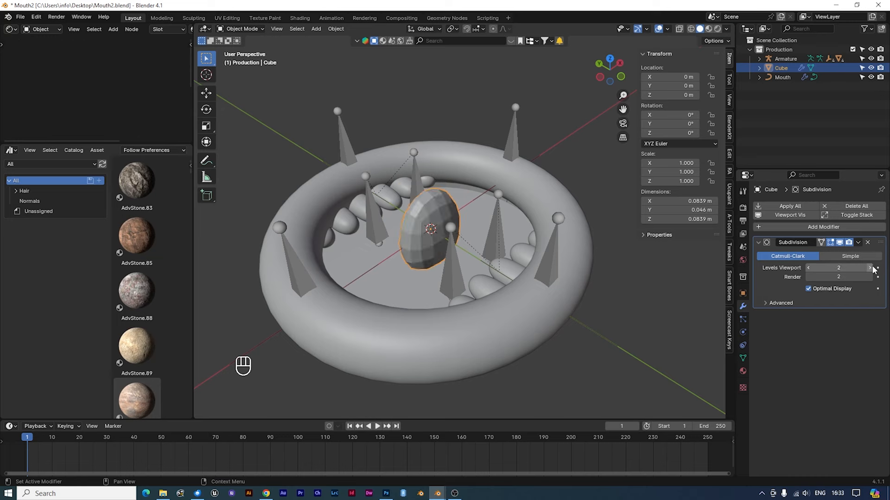
click(870, 268)
click(870, 277)
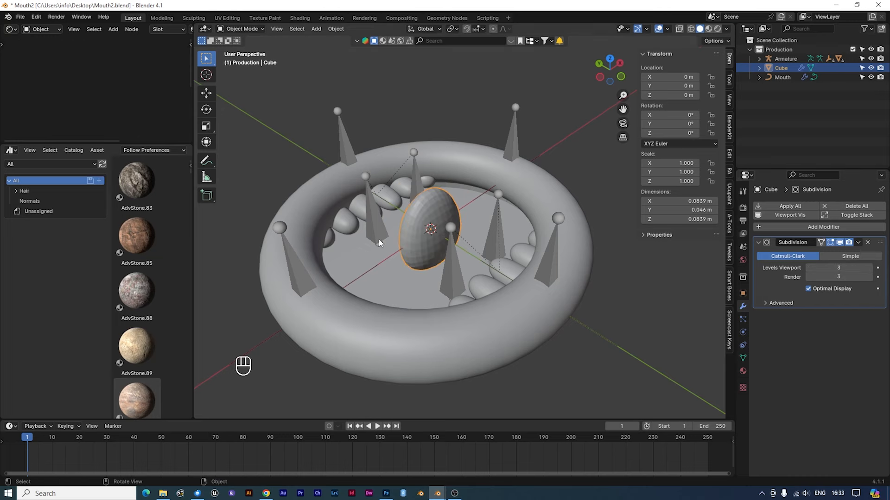
- Apply Shade Smooth to the subdivided cube
scroll(477, 267, up, 2)
right_click(409, 206)
click(408, 204)
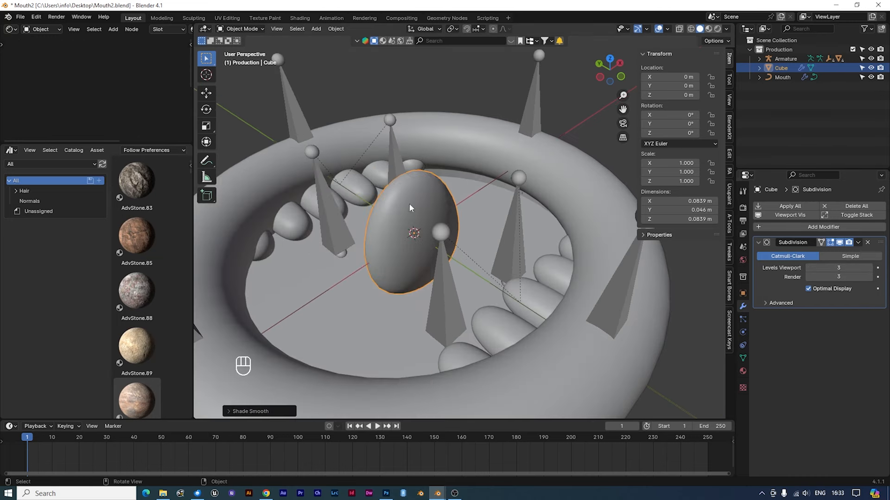
middle_drag(525, 262, 501, 267)
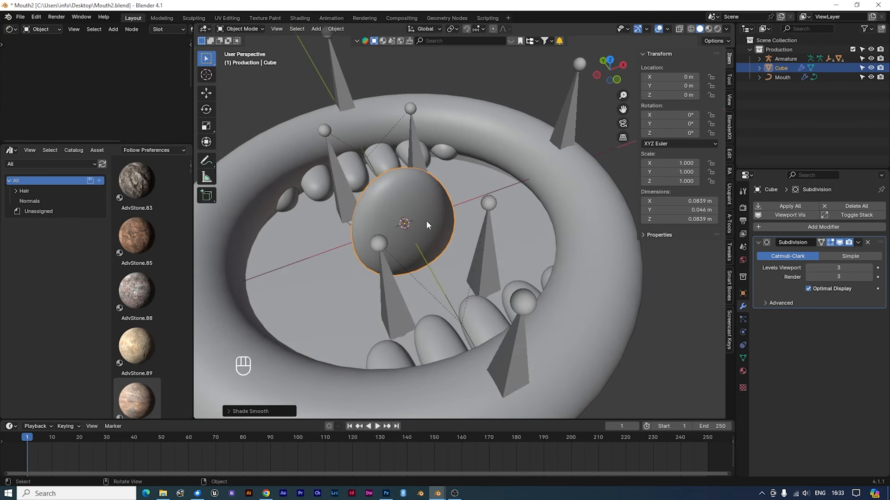
- Scale up the whole subdivided cube mesh in Edit Mode by about 1.64
key(Tab)
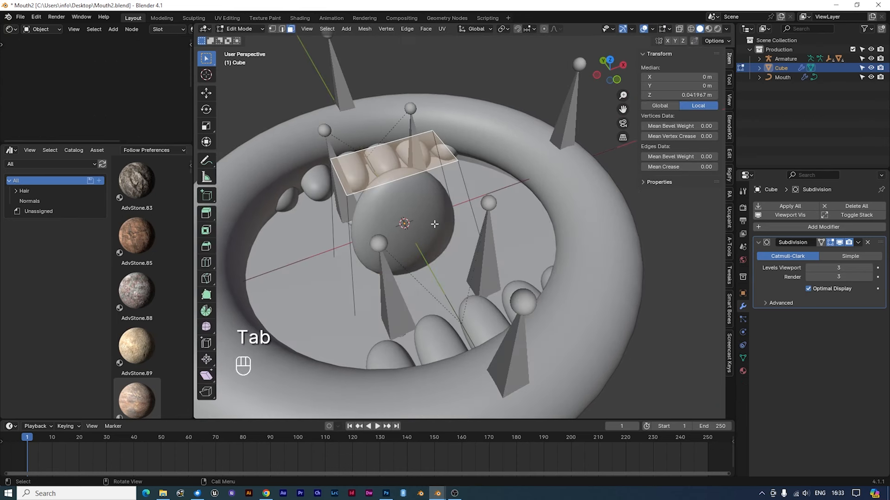
key(a)
key(s)
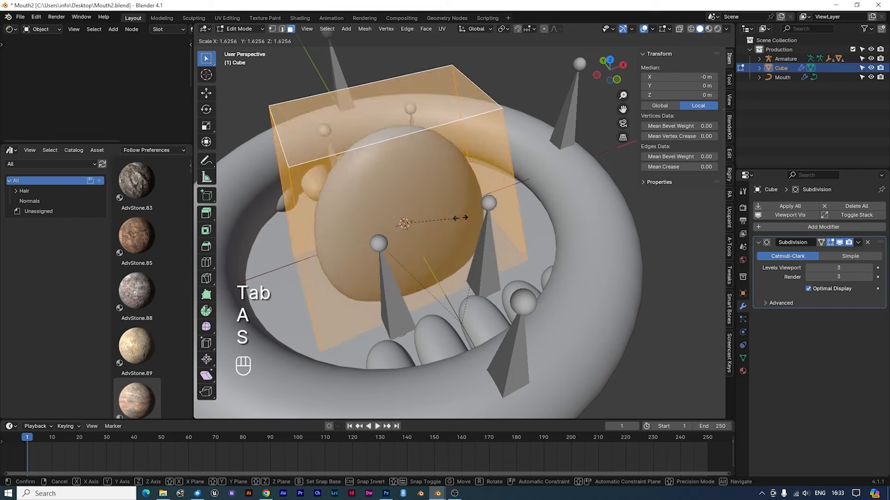
click(461, 218)
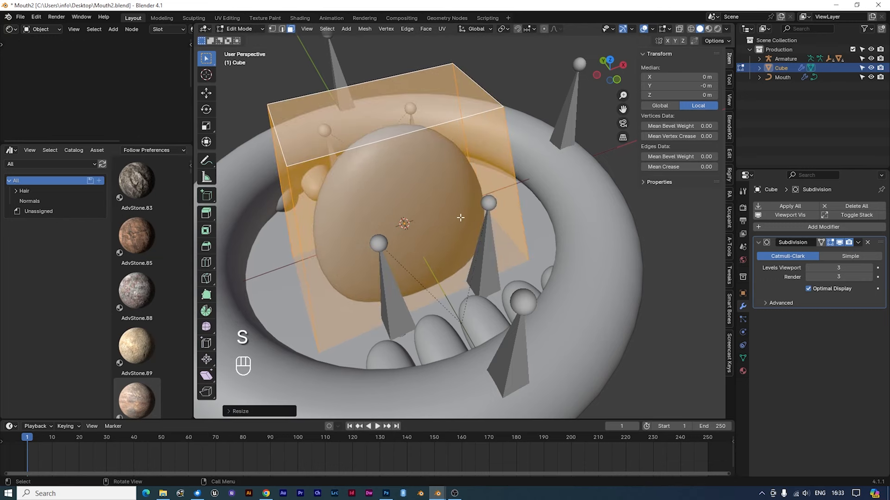
key(Tab)
middle_drag(460, 217, 552, 264)
- Lower the cube's top face along Z until the object is about 0.101 m tall
key(Tab)
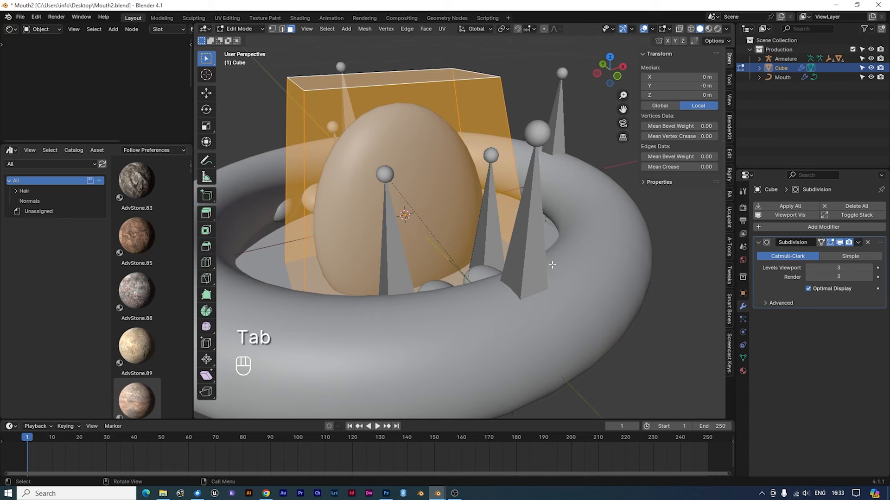
click(352, 85)
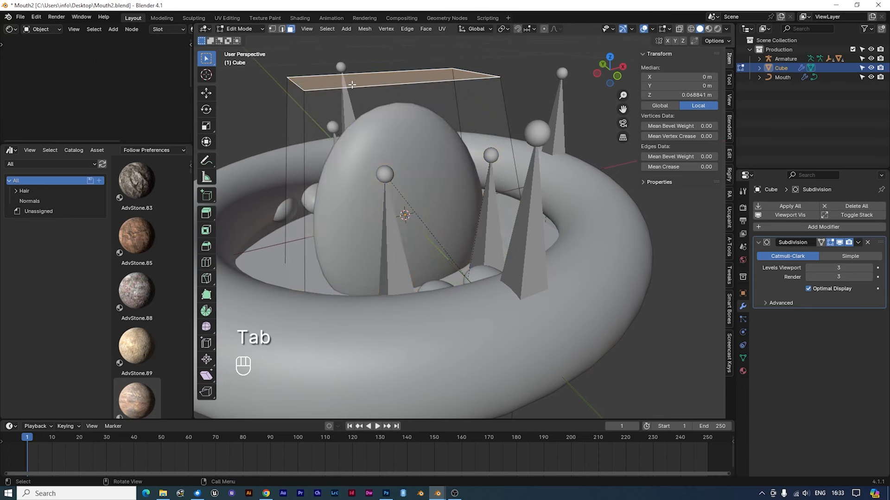
key(g)
key(z)
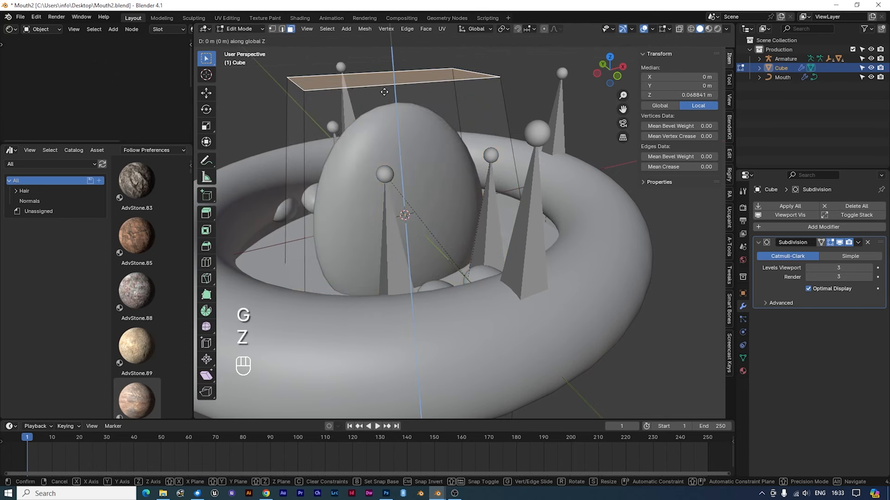
click(377, 166)
key(Tab)
middle_drag(377, 166, 503, 224)
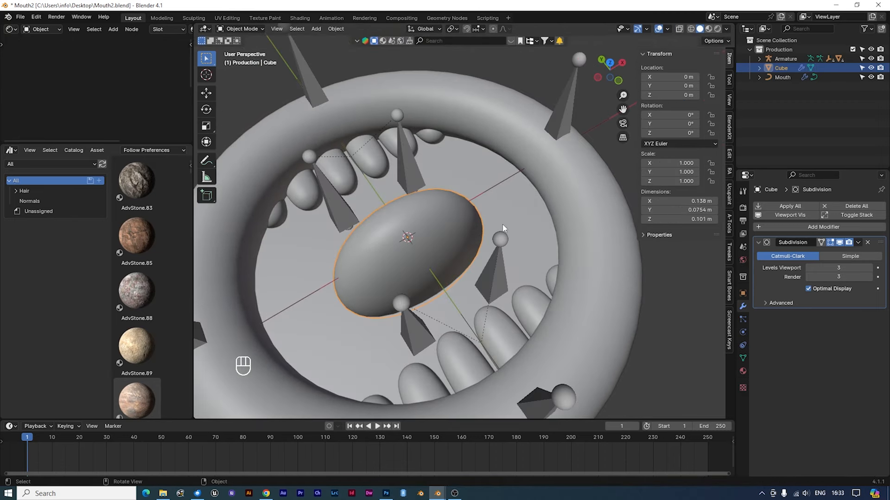
middle_drag(531, 271, 511, 215)
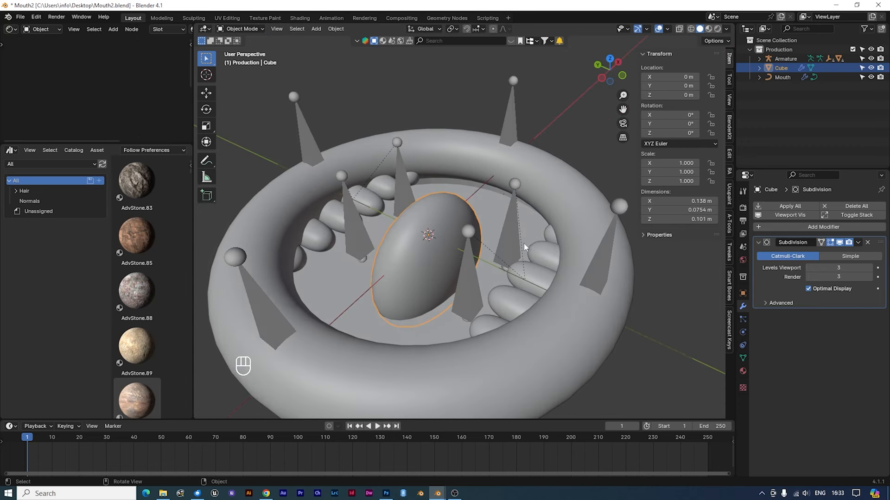
- Duplicate one of the ring's control bones in the armature's Edit Mode and move the copy along Y to the mouth's centre
click(512, 223)
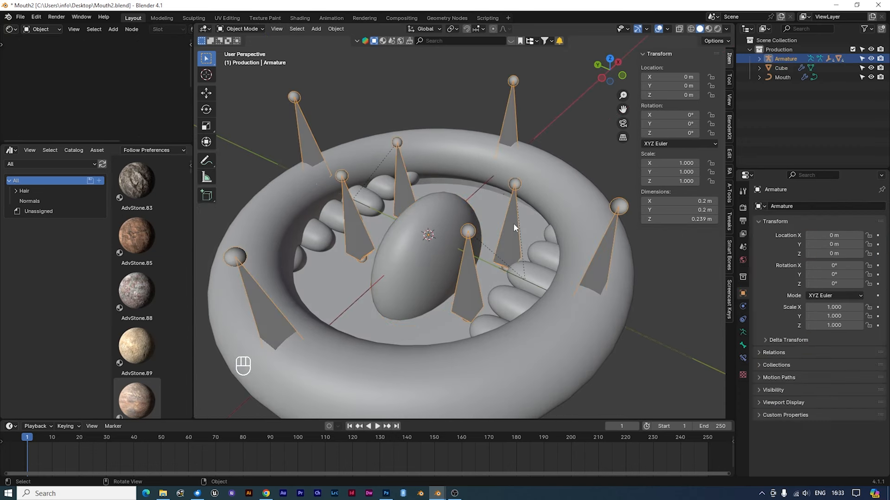
key(Tab)
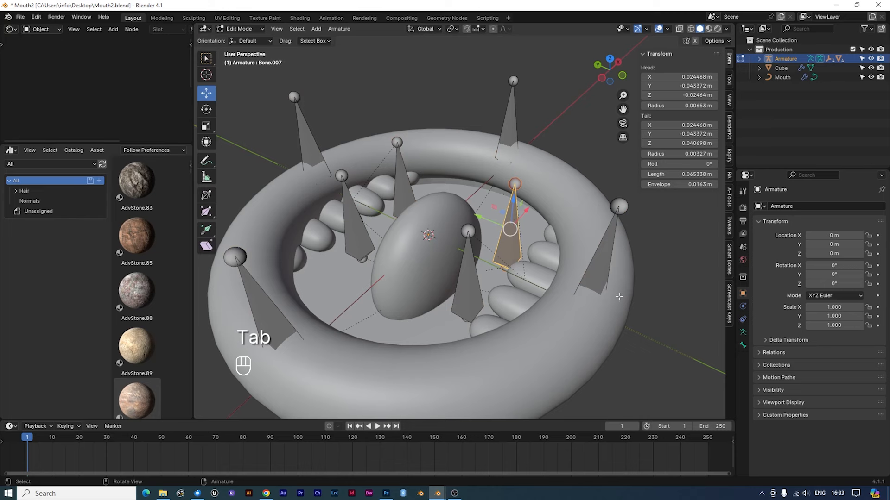
click(598, 262)
middle_drag(598, 263, 600, 295)
key(shift+d)
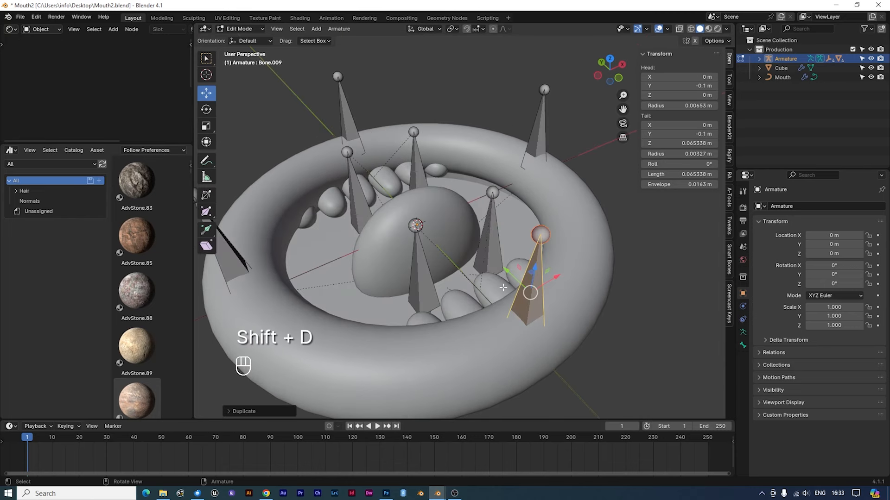
drag(508, 274, 373, 145)
click(373, 146)
- Scale up the central bone and lower it along Z into the rounded central mesh, returning to Object Mode
key(s)
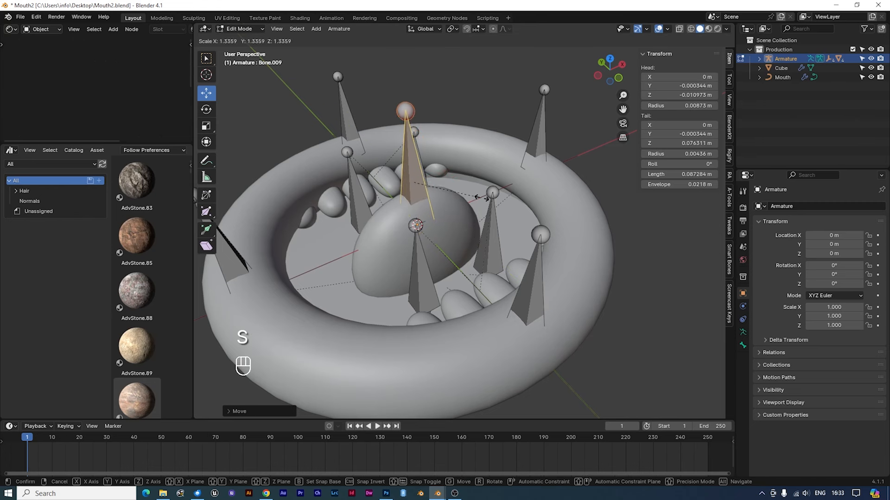
click(521, 199)
drag(412, 151, 411, 194)
middle_drag(411, 194, 452, 282)
key(Tab)
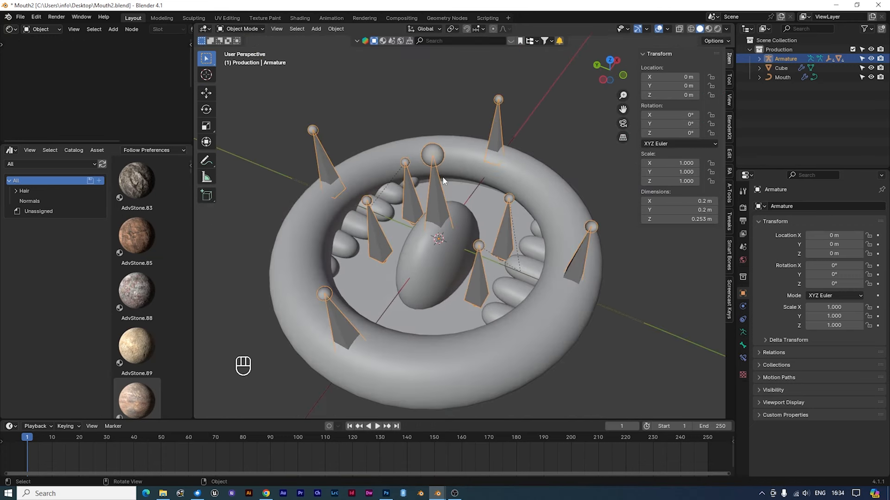
- Switch the armature to Pose Mode and rename the Cube object Tongue
click(241, 29)
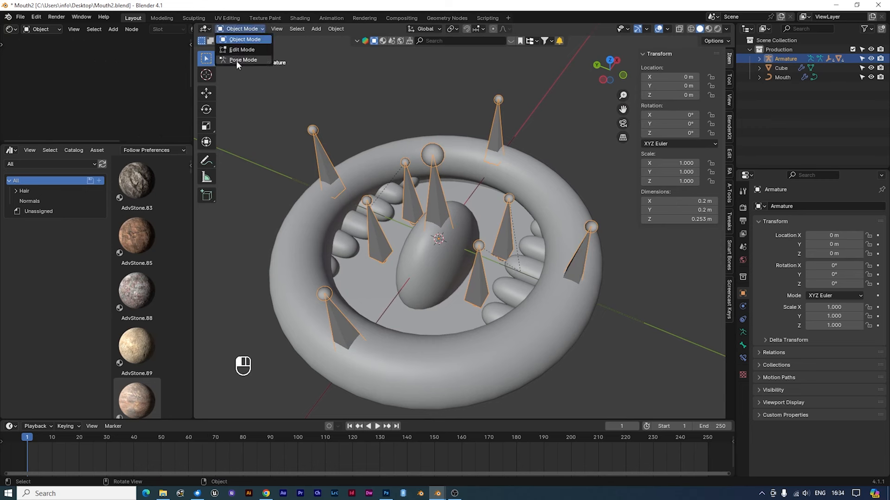
click(235, 60)
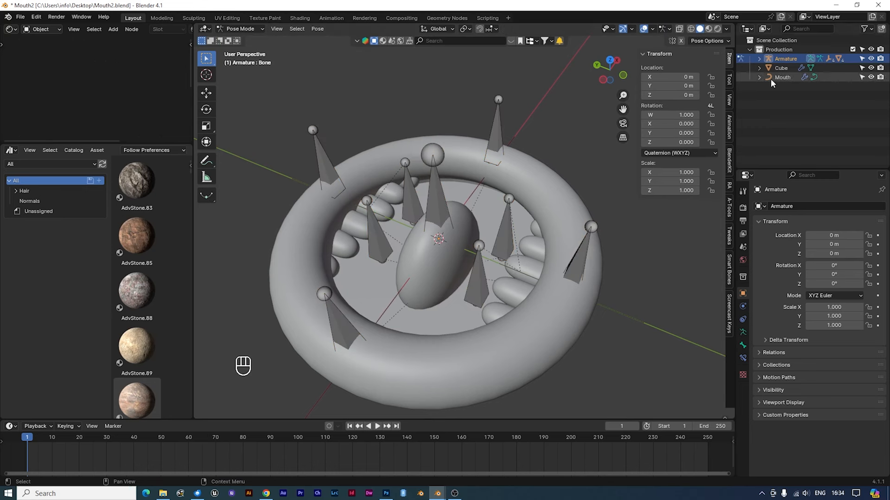
double_click(781, 67)
text(T)
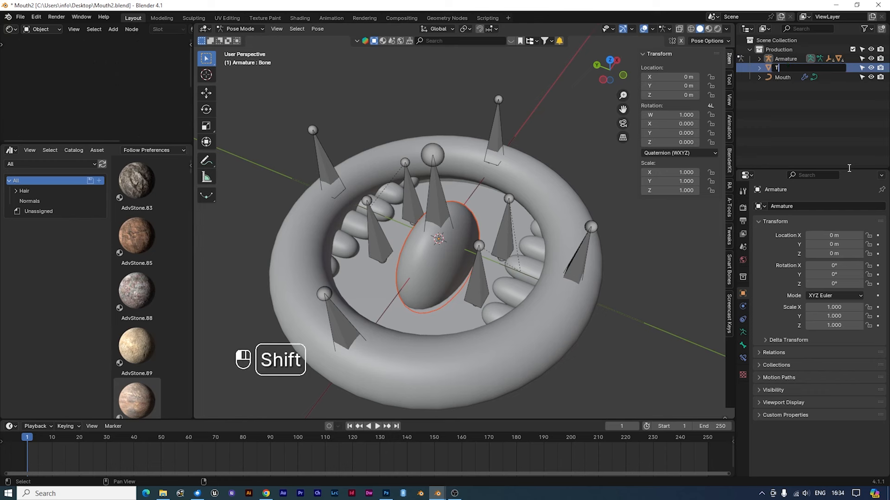
text(ongue)
key(Return)
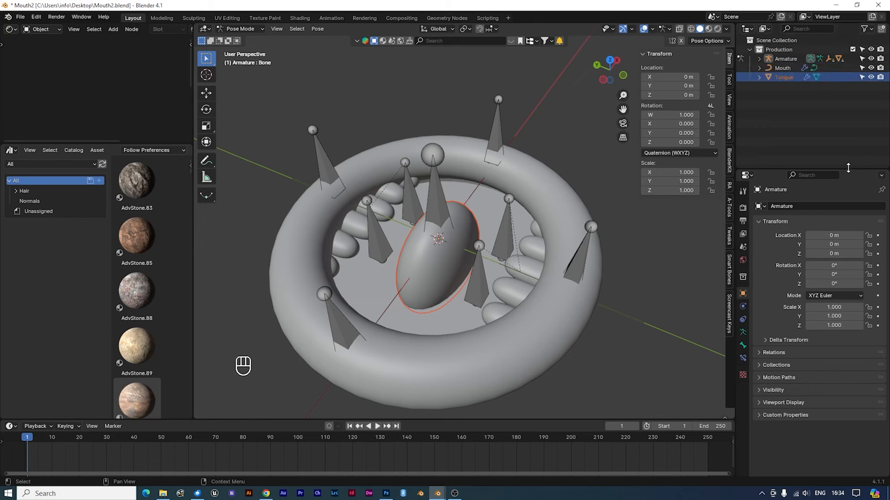
- Parent the Tongue mesh to the large central bone using the Bone option
click(434, 189)
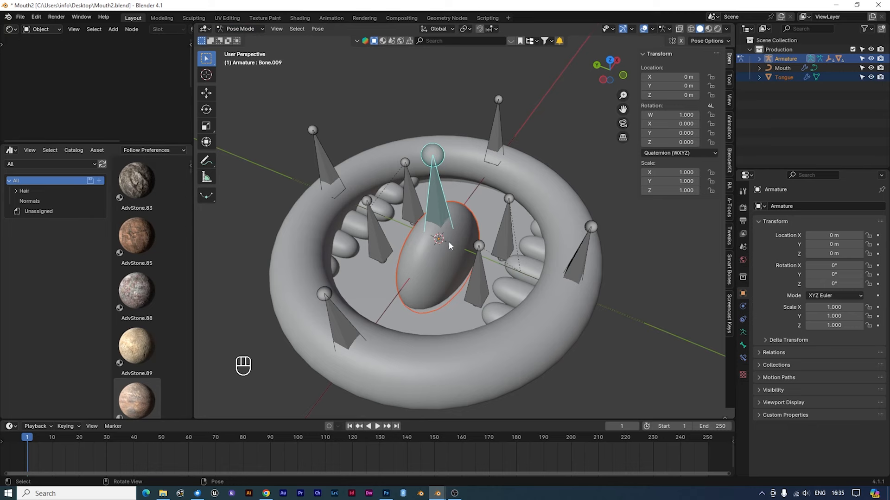
key(ctrl+p)
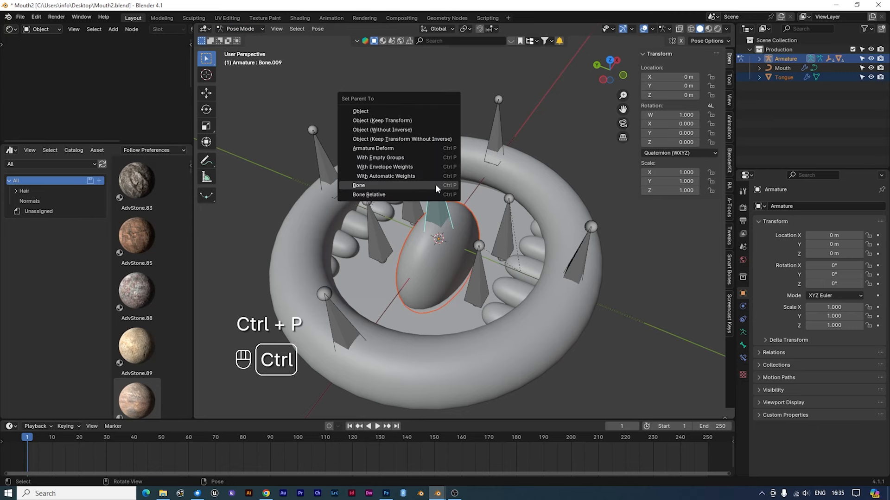
click(435, 185)
middle_drag(435, 185, 582, 268)
scroll(582, 267, up, 2)
shift+middle_drag(522, 273, 561, 214)
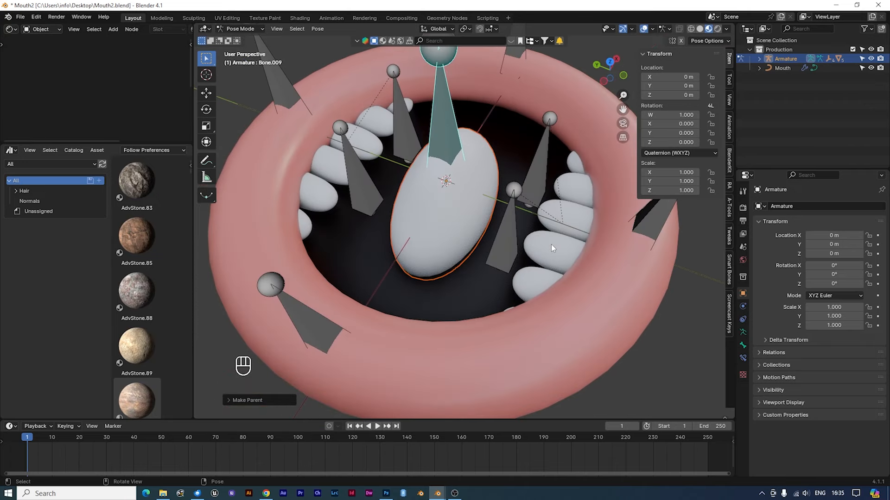
- Return to Object Mode and give the Teeth.Lower.Wide object a new material named Teeth
click(551, 244)
click(243, 30)
click(242, 40)
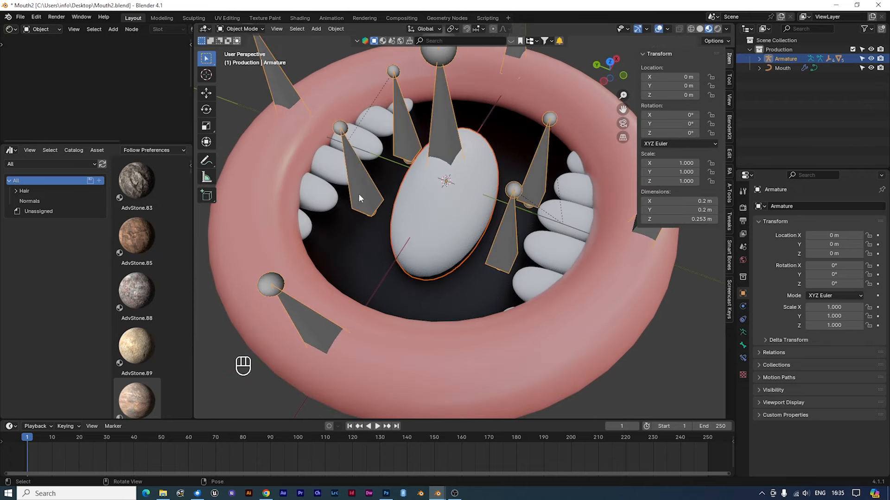
click(557, 255)
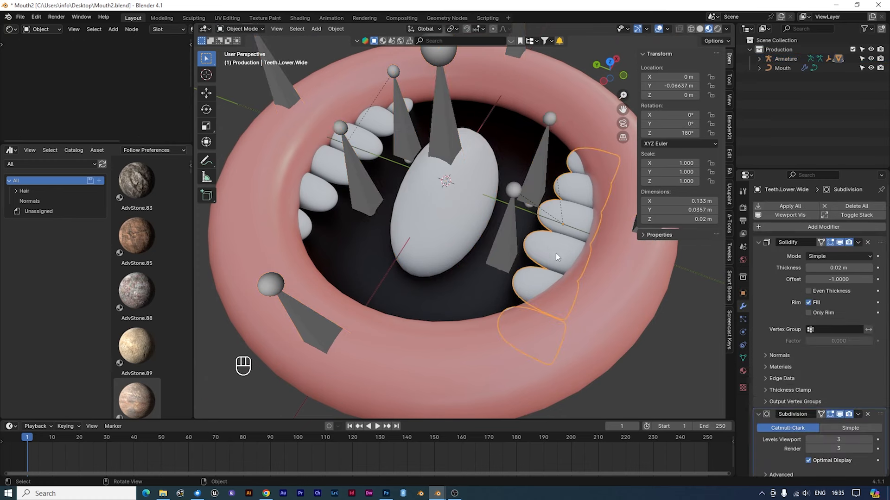
click(739, 373)
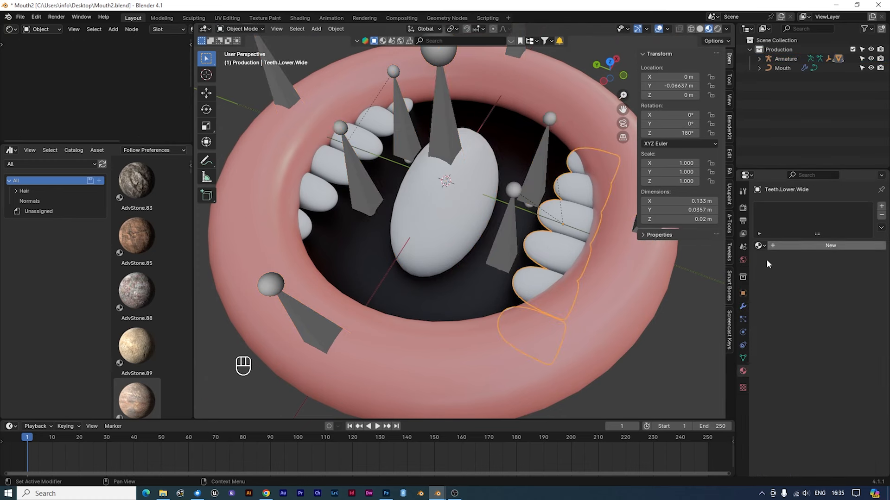
click(771, 246)
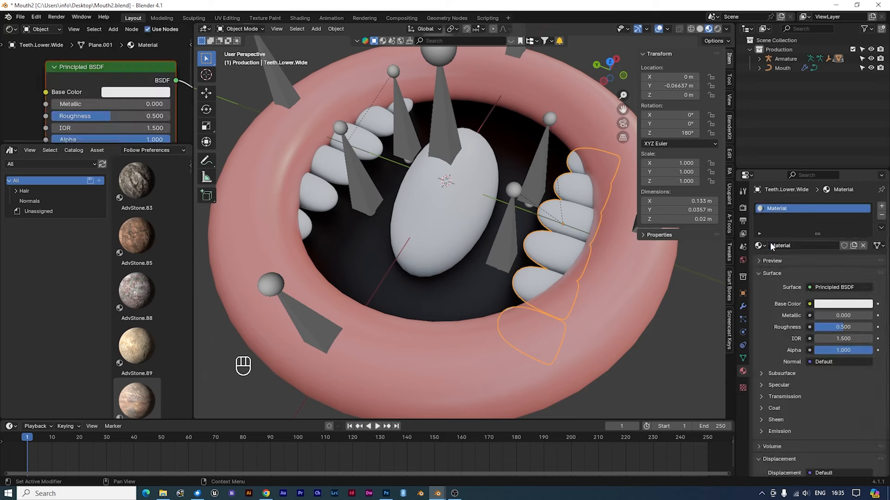
double_click(797, 246)
text(Teeth)
key(Return)
- Set the Teeth material's base color to a warm off-white with value 1.000 and its subsurface weight to 0.1
click(828, 303)
click(816, 202)
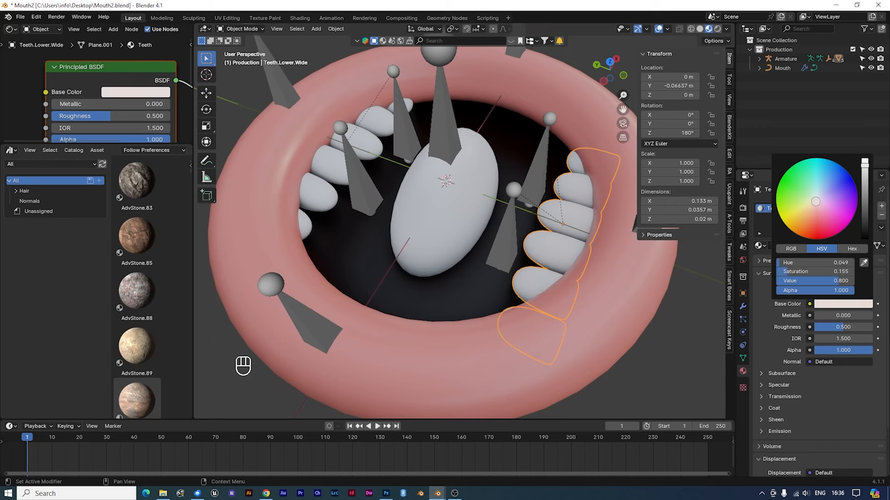
click(865, 163)
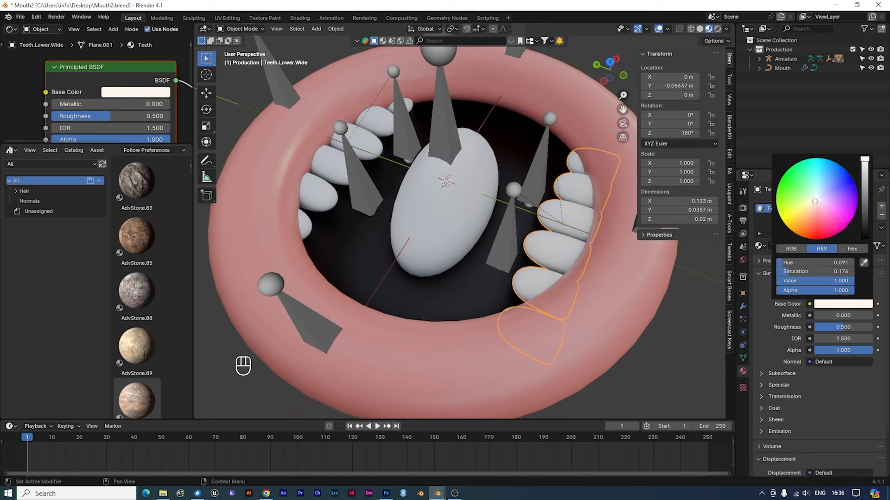
click(767, 378)
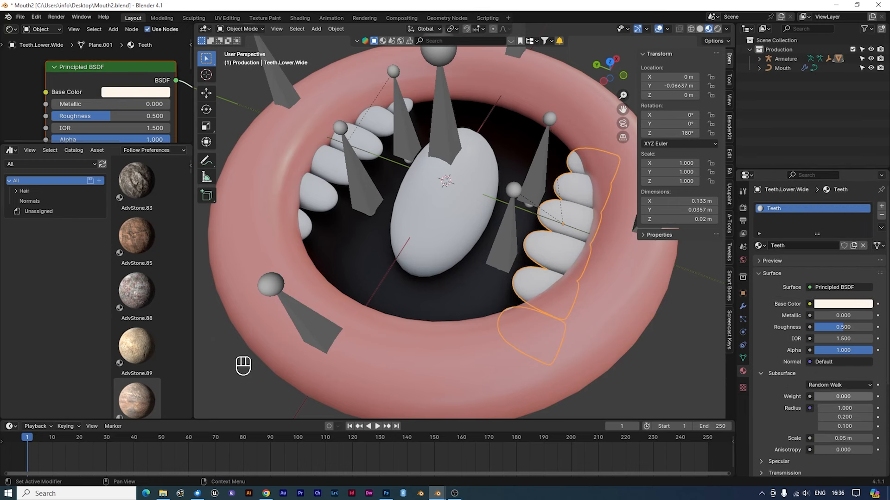
click(835, 397)
text(0.1)
key(Return)
- Select all four teeth objects with Teeth.Lower.Wide active and copy its material to the other selected teeth
click(759, 59)
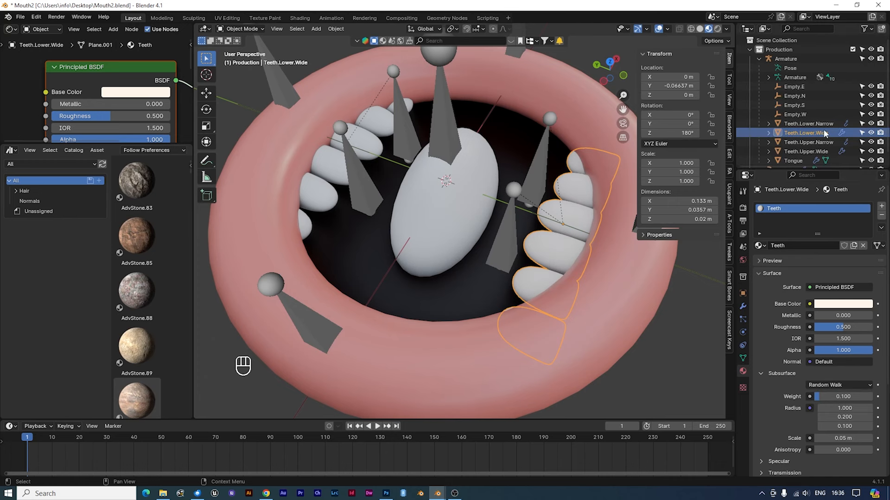
scroll(822, 136, down, 1)
key(Up)
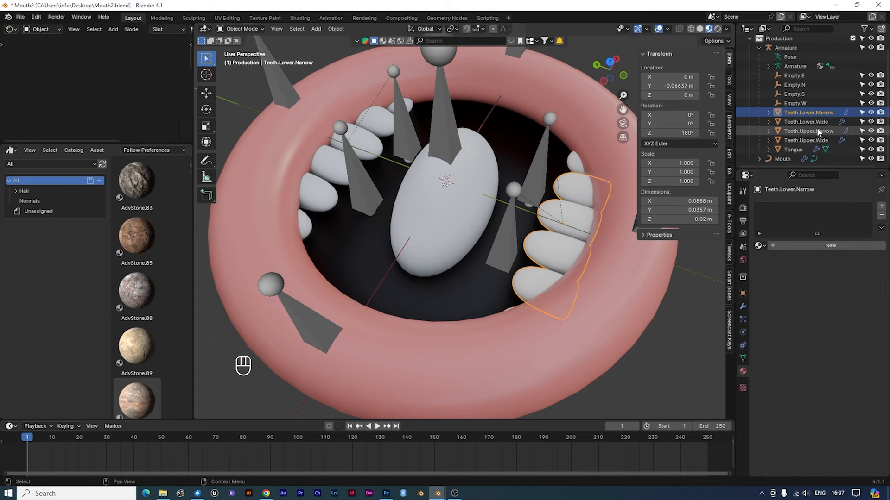
ctrl+click(814, 130)
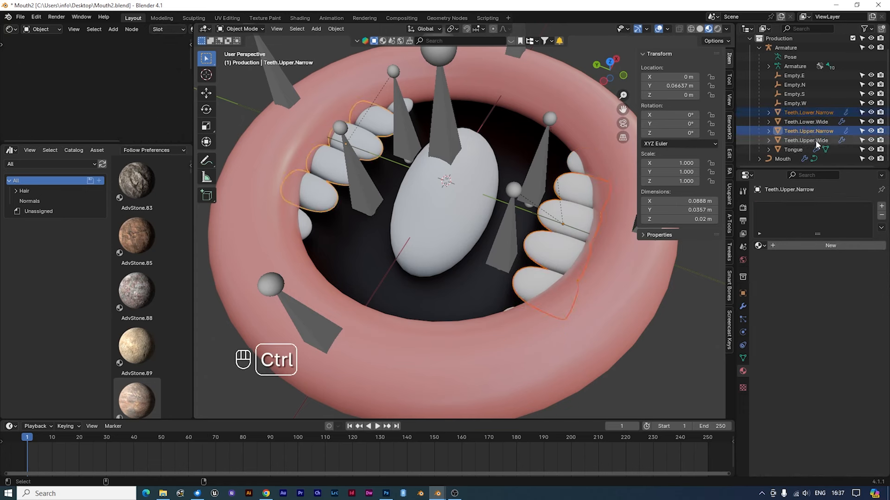
ctrl+click(816, 140)
ctrl+click(805, 123)
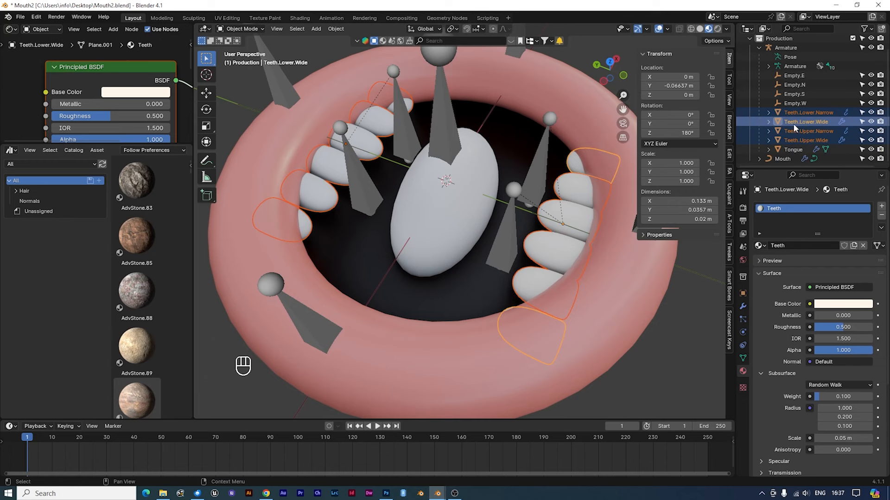
click(881, 228)
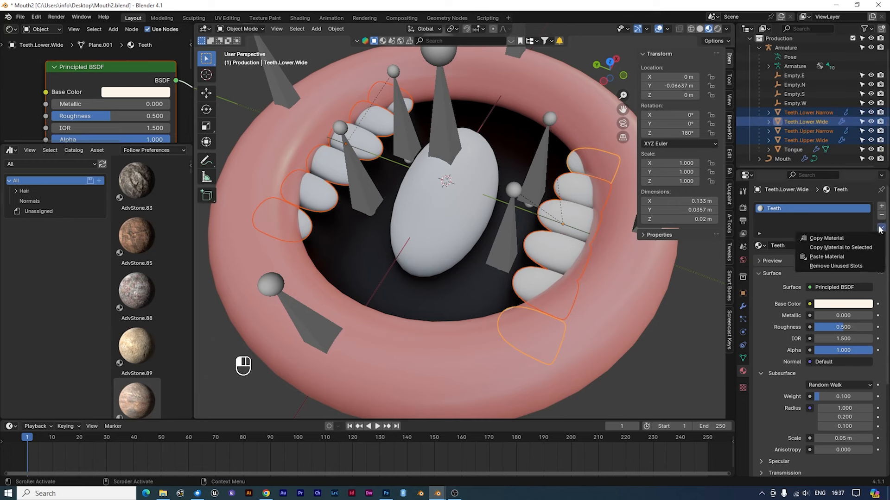
click(830, 248)
- Add a new material named Tongue to the tongue mesh
click(455, 218)
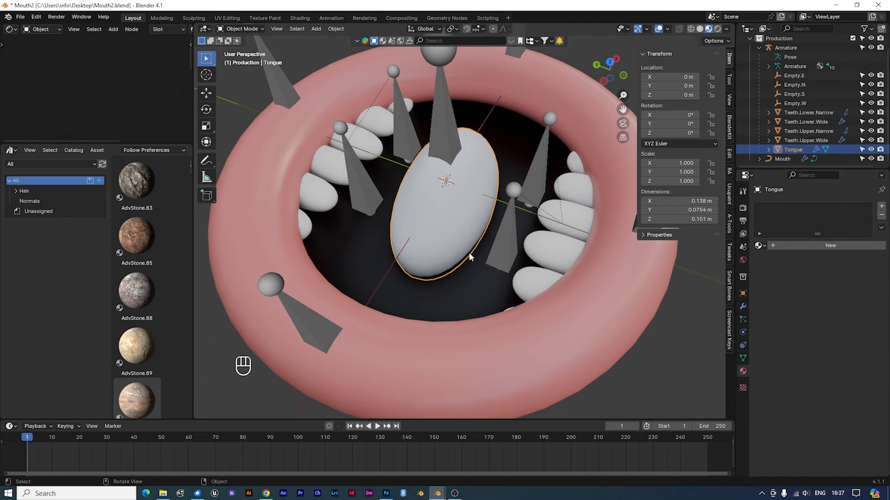
click(771, 245)
double_click(786, 245)
text(Tongue)
key(Return)
- Set the Tongue material's base color to a pinkish red and its roughness to about 0.287
click(829, 304)
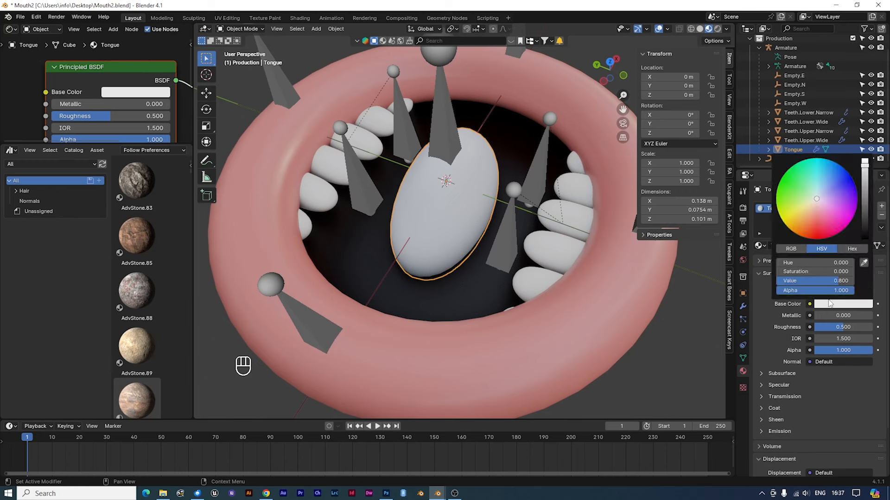
click(822, 223)
drag(822, 224, 823, 226)
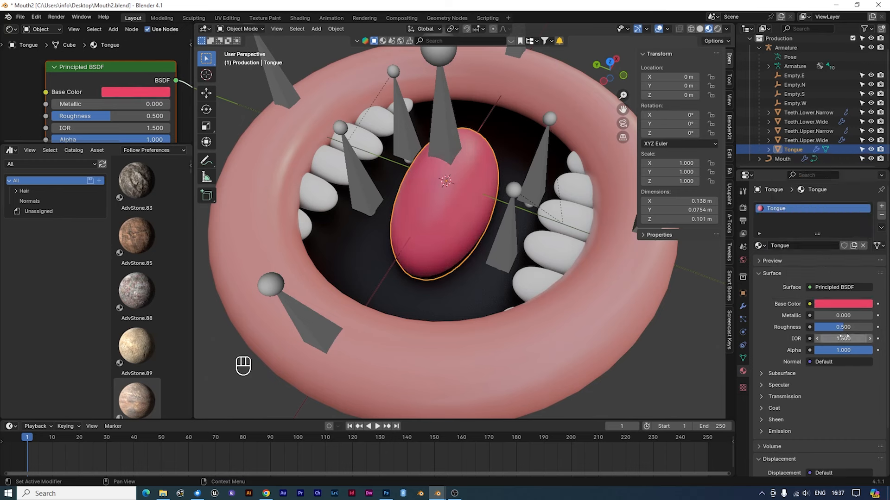
drag(841, 327, 830, 327)
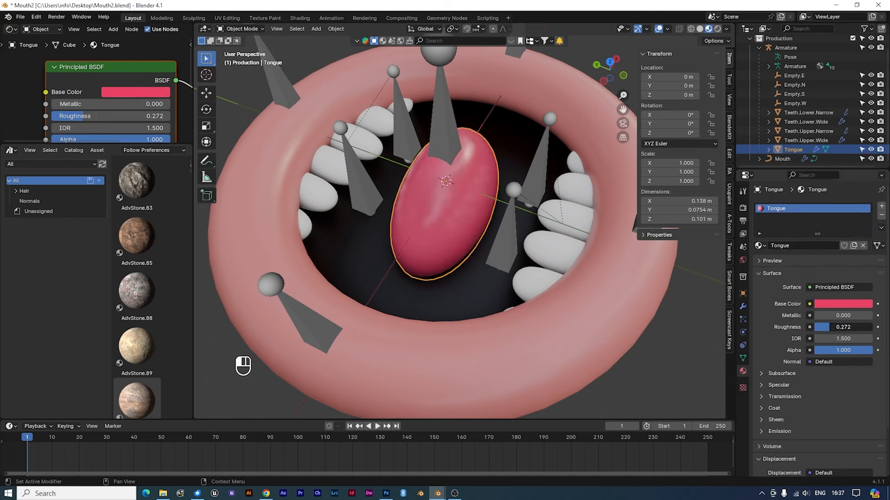
- Set the Tongue material's subsurface weight to 0.1
click(761, 373)
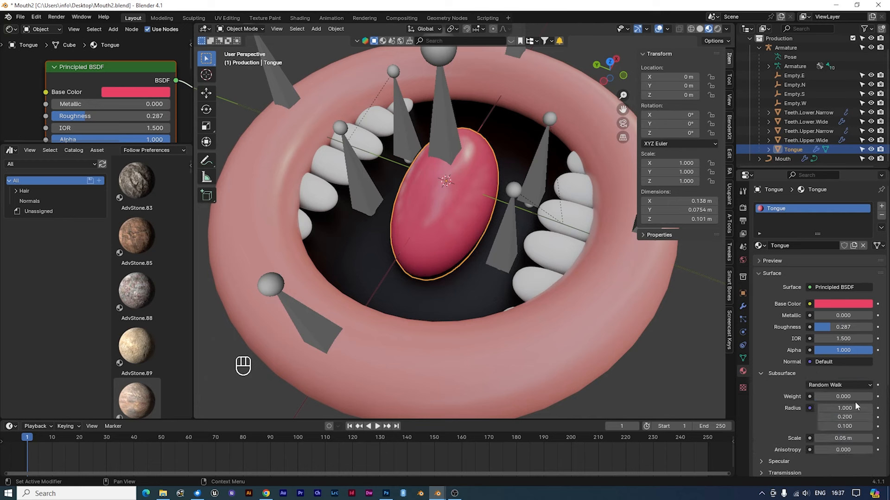
click(843, 395)
text(0.1)
key(Return)
- Set the Teeth material's roughness to about 0.287
click(560, 247)
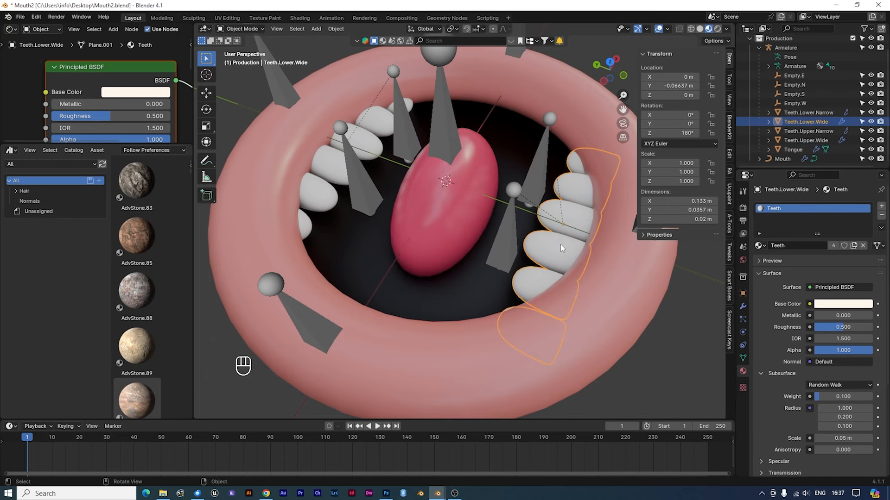
drag(843, 327, 823, 327)
middle_drag(525, 208, 519, 157)
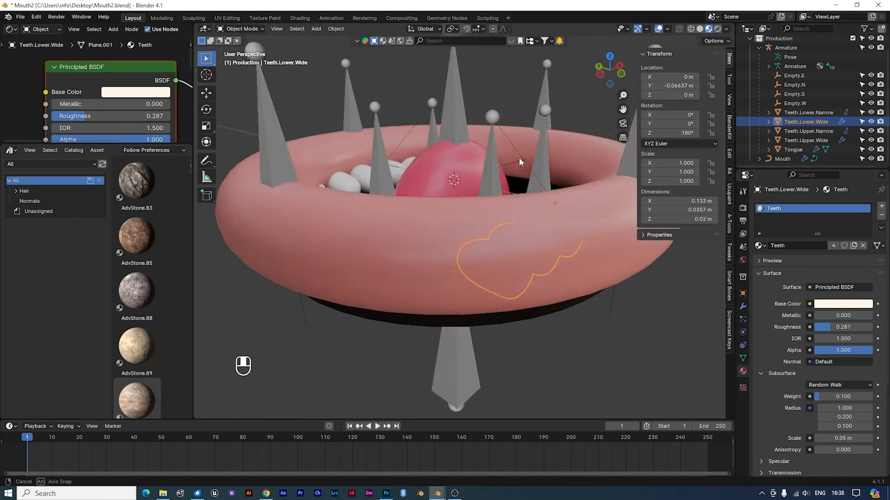
key(KP_7)
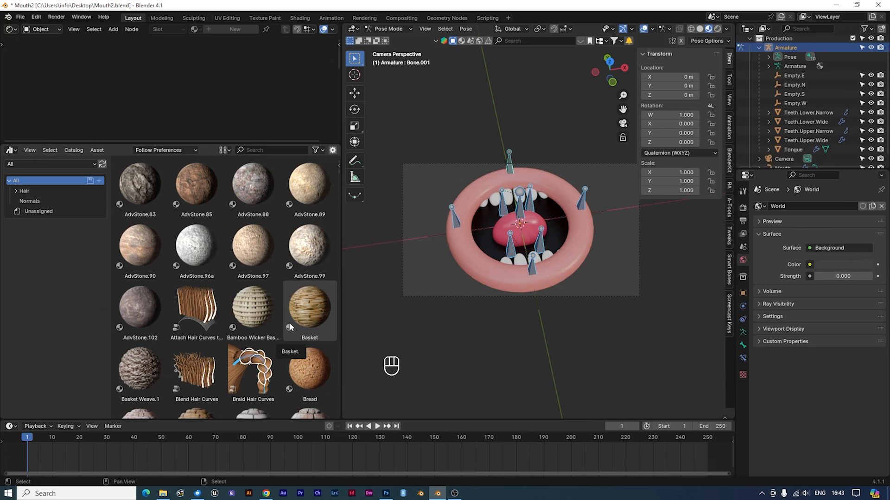
- Show the Asset Browser and switch its asset library to Current File
click(10, 150)
click(313, 207)
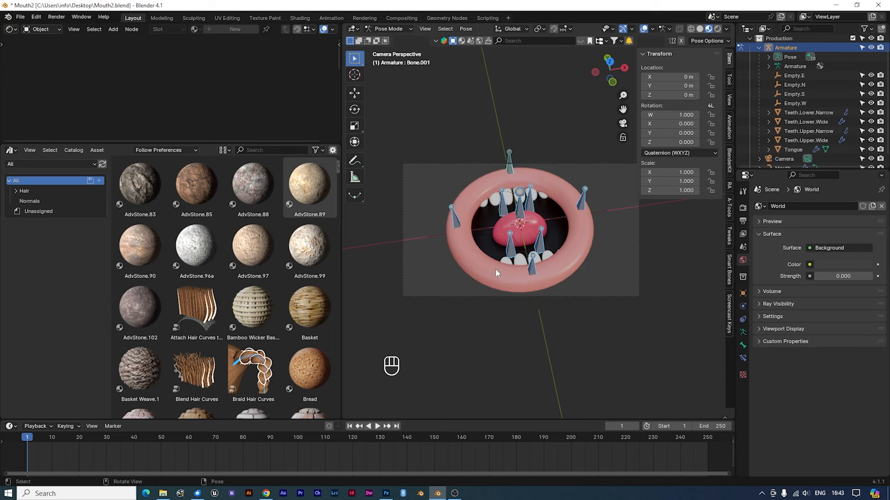
click(10, 151)
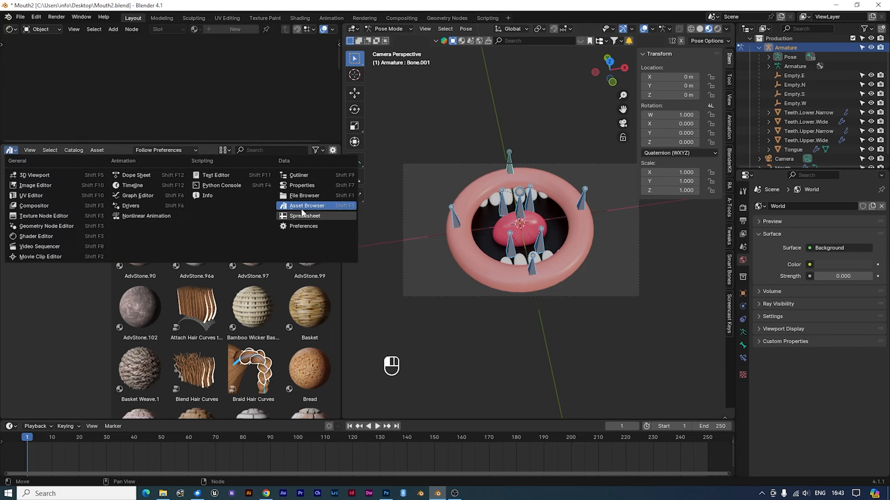
click(301, 206)
click(16, 165)
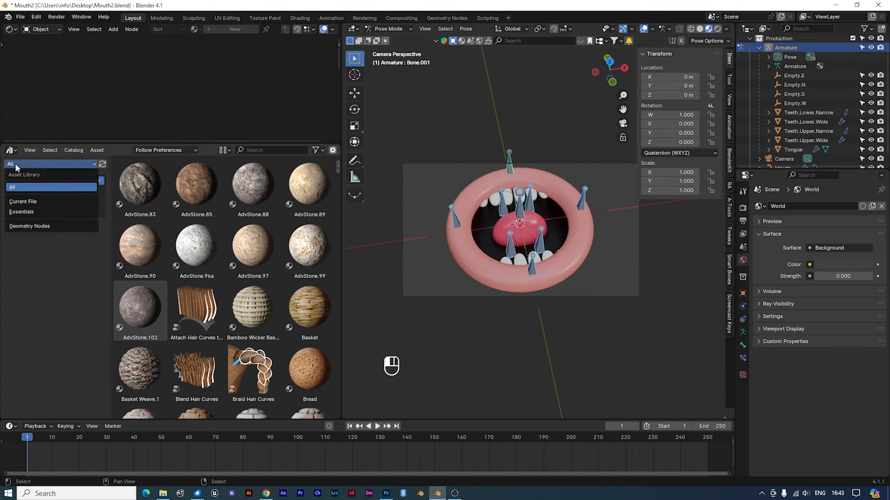
click(23, 202)
- Narrow the mouth ring by moving its west control bone inward about 0.0167 m and its east one about 0.014 m
middle_drag(452, 240, 510, 252)
scroll(531, 258, up, 4)
mouse_move(567, 271)
shift+middle_down()
mouse_move(552, 276)
mouse_move(576, 270)
shift+middle_up()
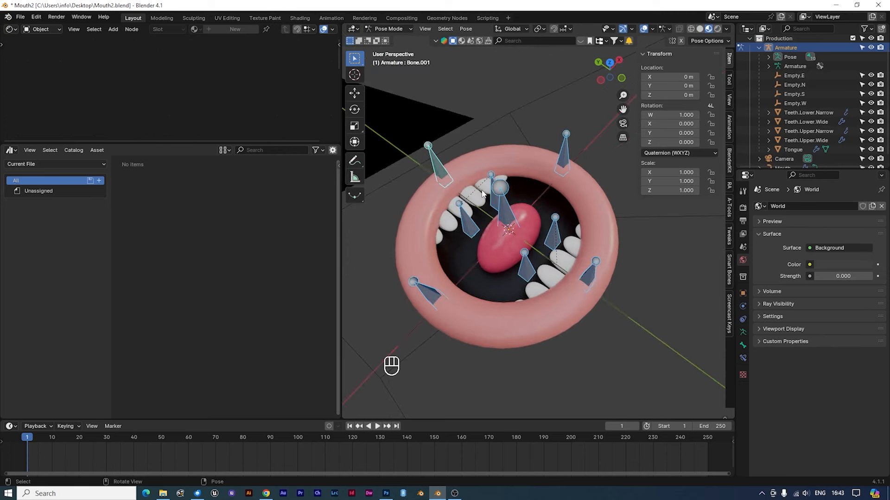
click(443, 174)
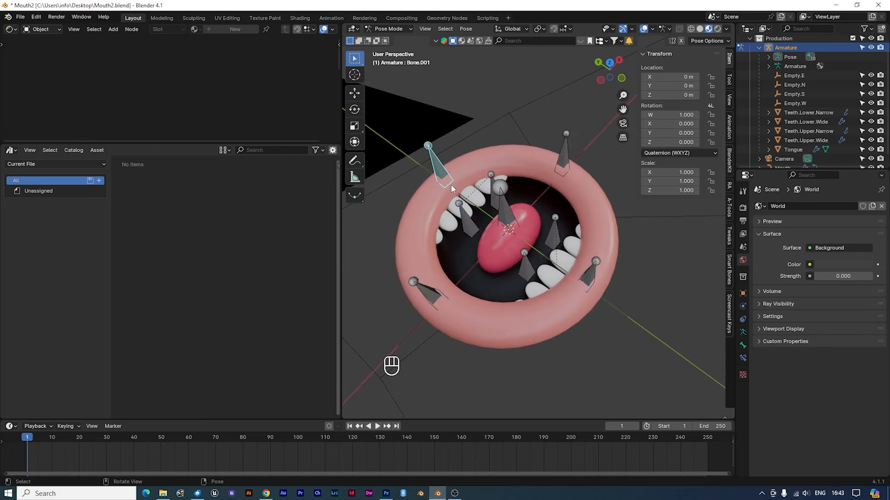
key(KP_7)
click(430, 202)
key(g)
click(617, 212)
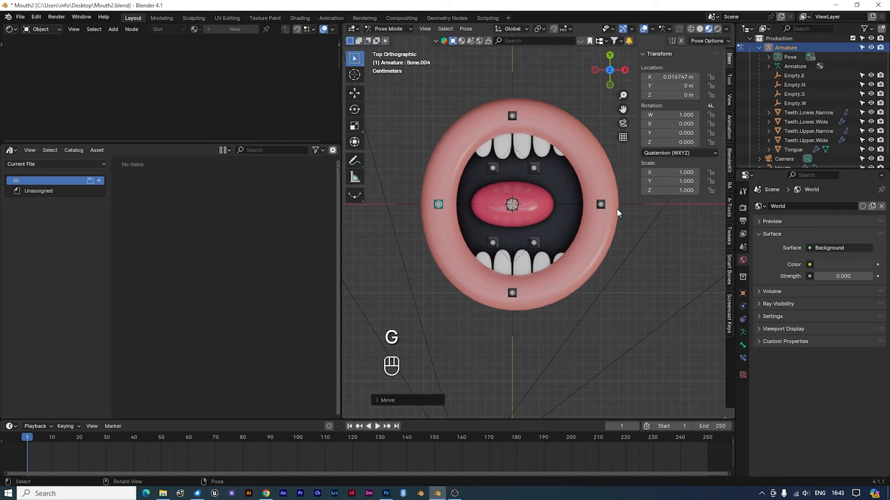
click(602, 204)
key(g)
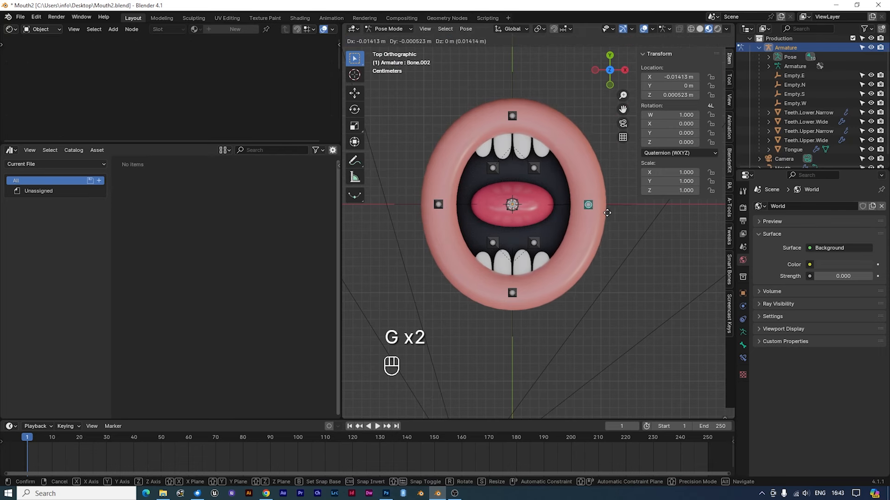
click(607, 213)
- Lower the tongue control bone along the Y axis by about 0.0285 m
click(513, 204)
middle_drag(518, 207, 591, 187)
key(g)
key(y)
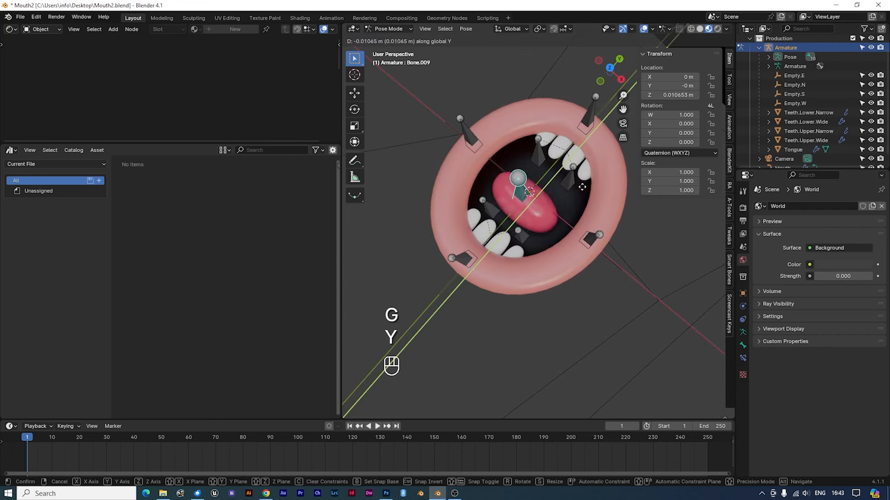
click(574, 195)
middle_drag(573, 193, 475, 252)
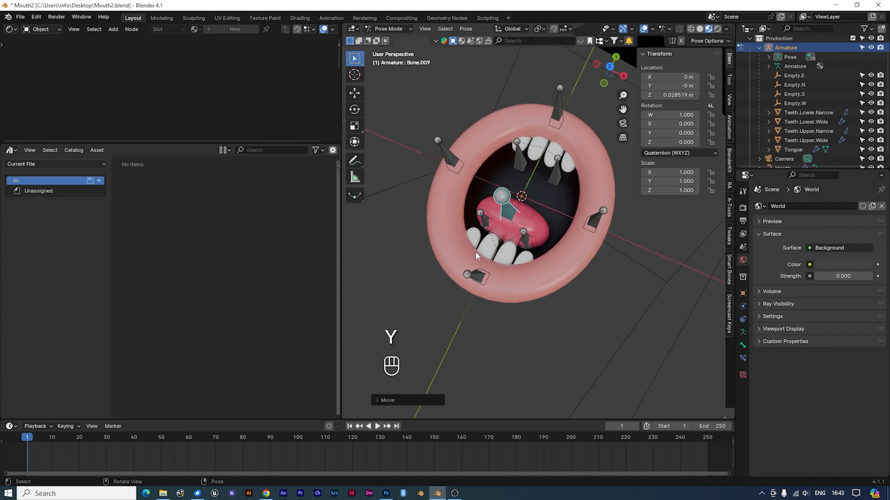
- Push the upper and lower wide-teeth control bones back along Z so those teeth sit behind the mouth
click(486, 223)
middle_drag(522, 237, 607, 162)
shift+click(476, 206)
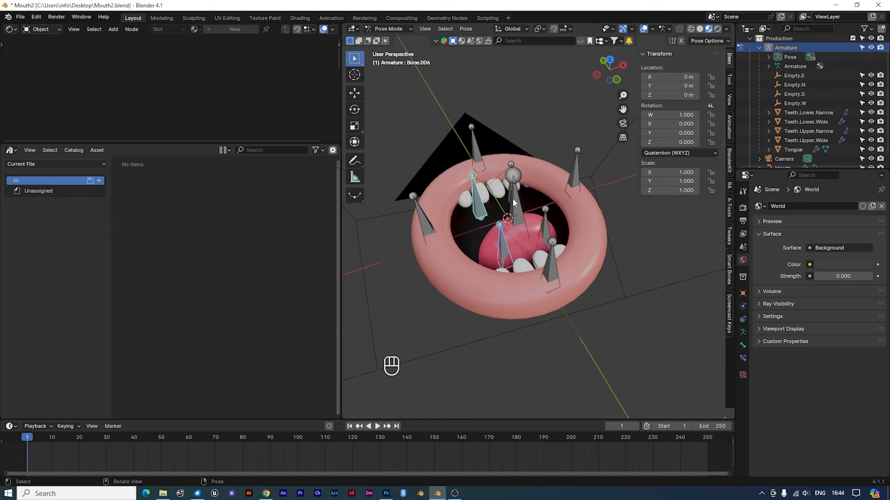
middle_drag(545, 192, 478, 194)
click(553, 191)
middle_drag(553, 192, 549, 251)
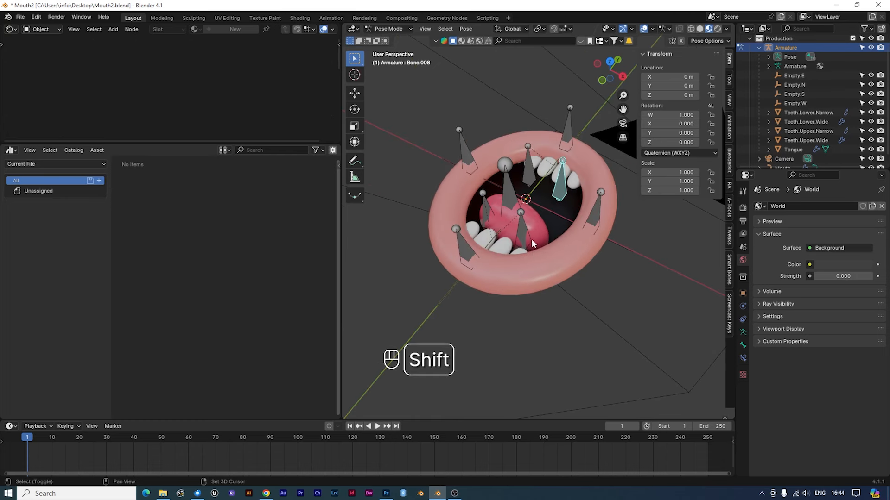
shift+click(531, 239)
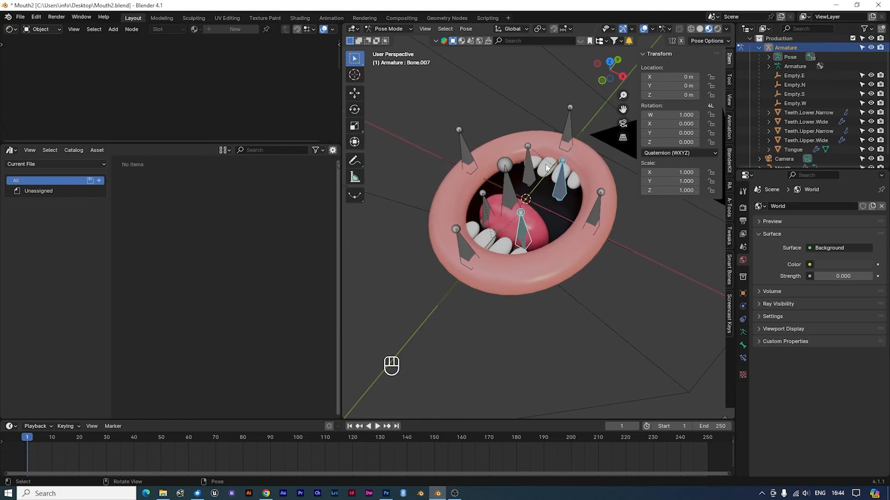
key(g)
key(z)
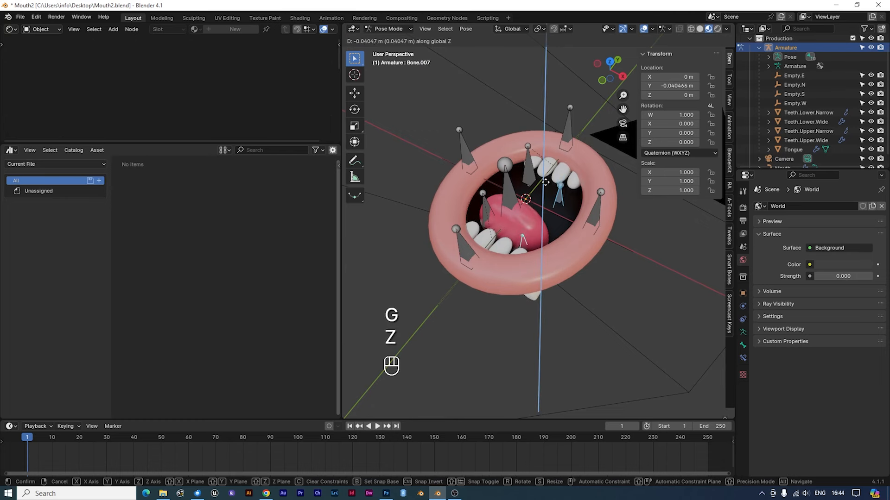
click(495, 238)
- Move the lower narrow-teeth control bone slightly down along the Y axis
middle_drag(494, 237, 522, 268)
click(521, 267)
click(488, 237)
key(g)
key(y)
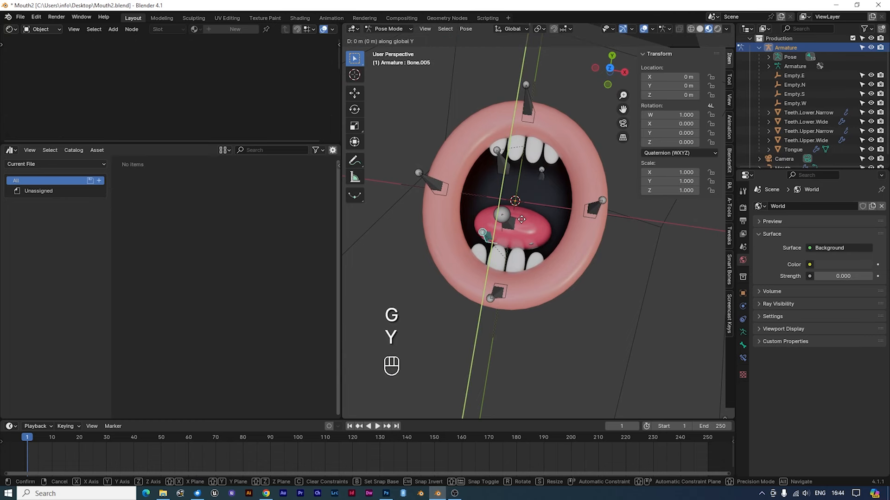
click(519, 224)
middle_drag(519, 224, 437, 241)
click(476, 253)
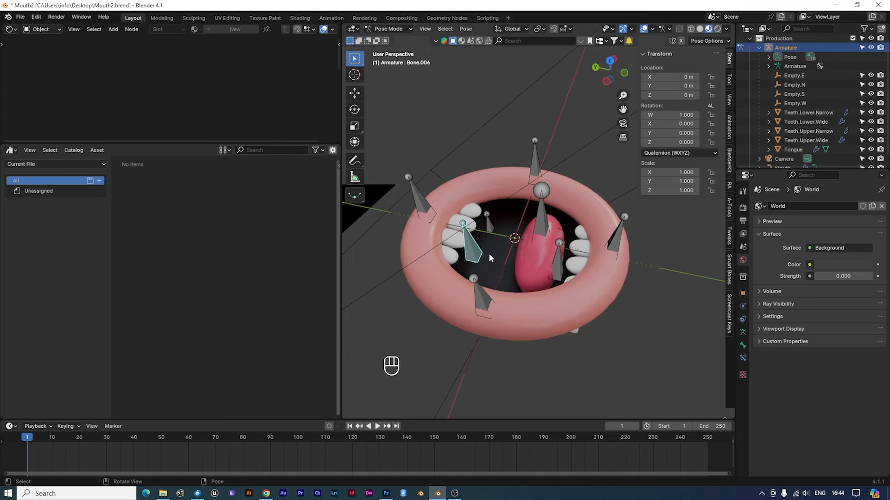
key(g)
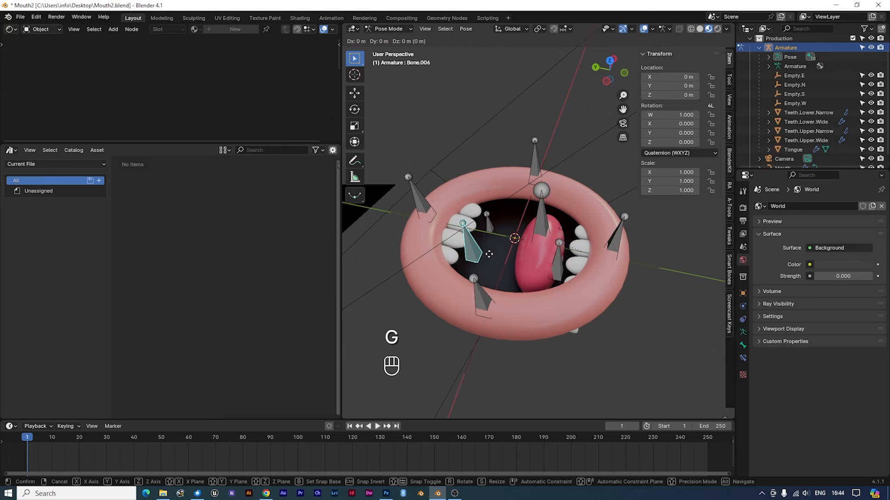
key(y)
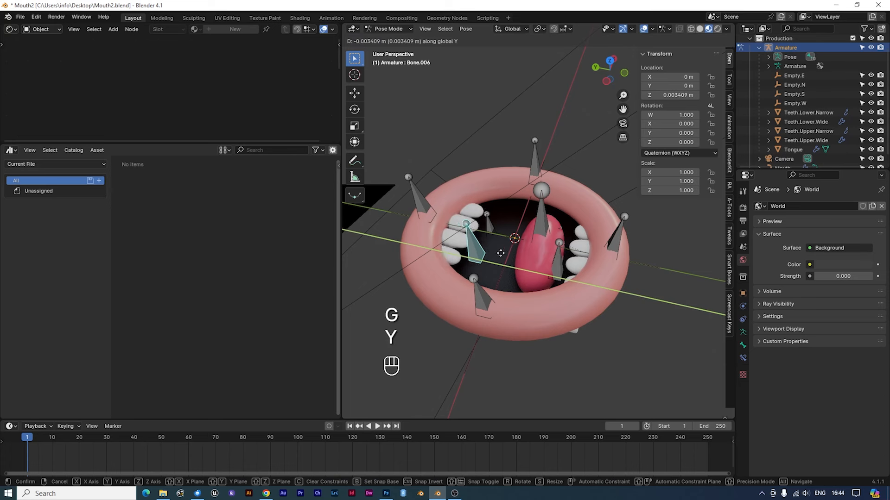
right_click(485, 250)
key(g)
key(z)
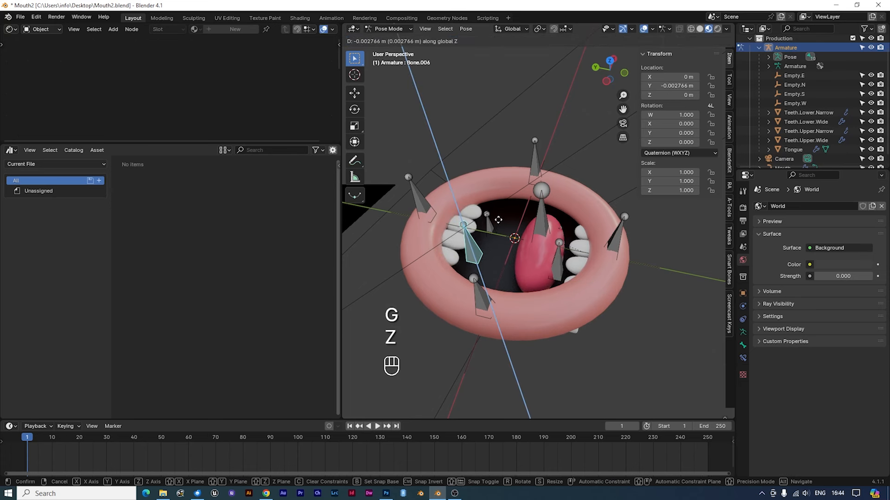
right_click(499, 224)
middle_drag(536, 240, 505, 248)
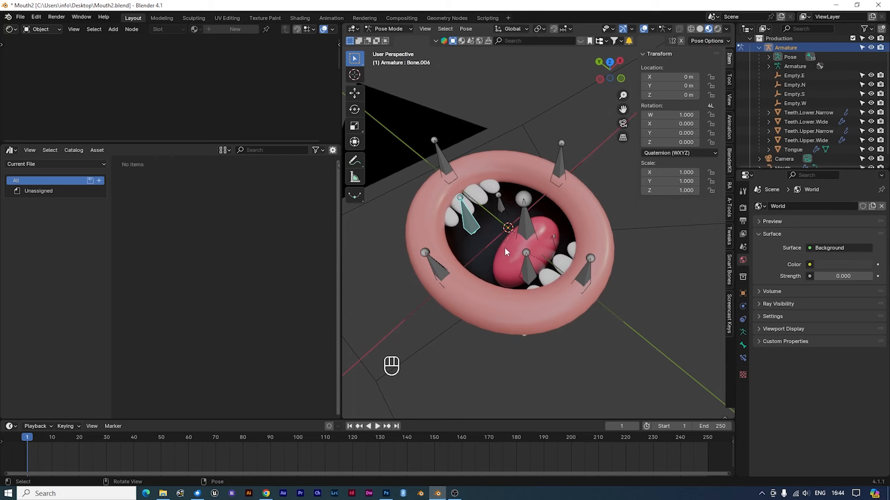
key(KP_7)
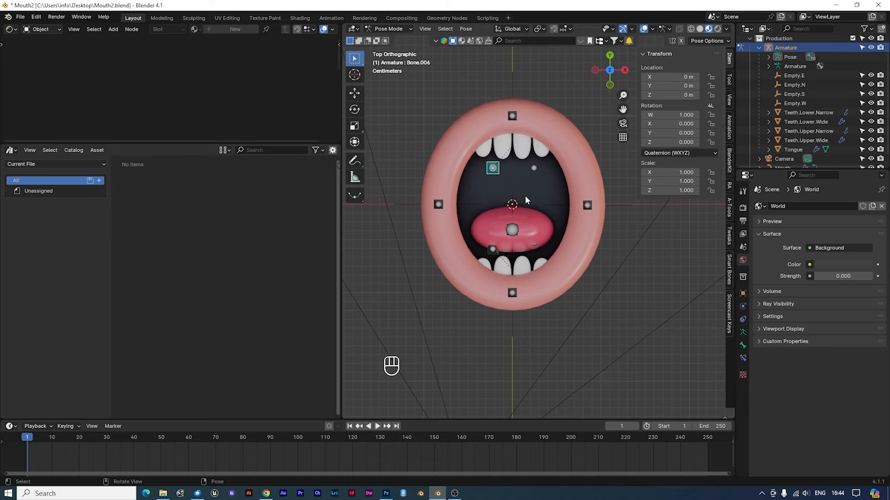
key(g)
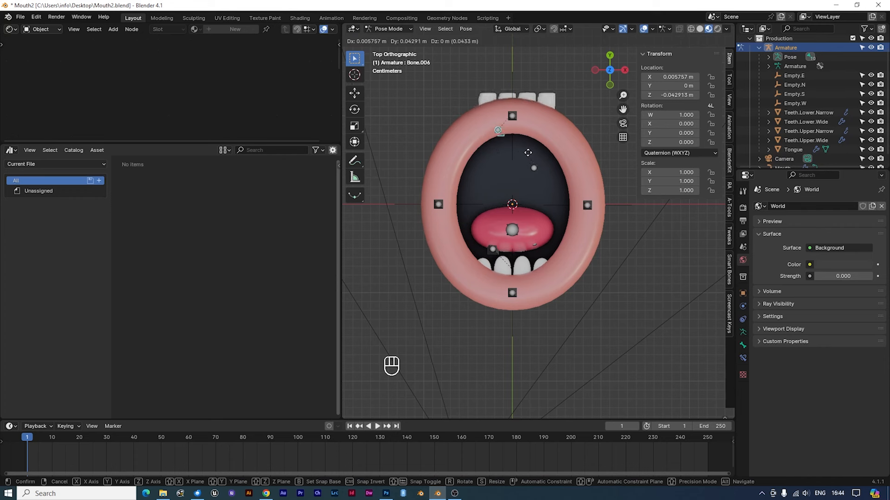
right_click(522, 183)
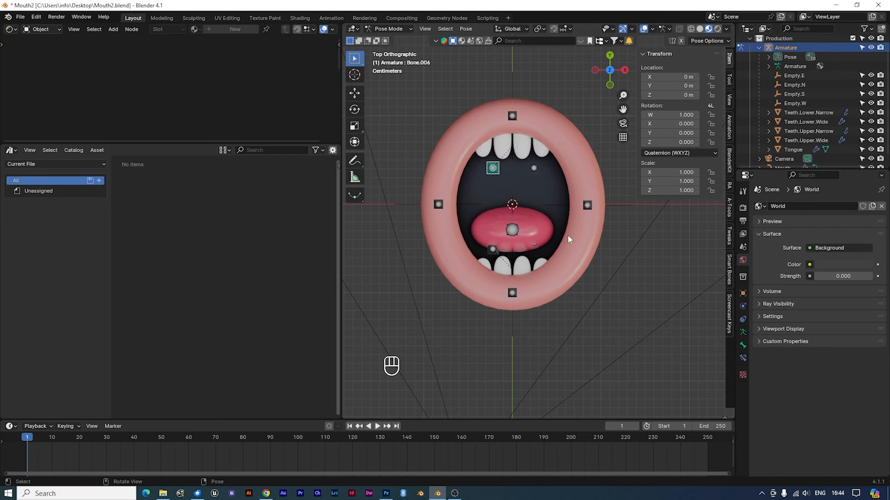
- Lower the tongue control bone further, to a local Z location of about 0.0353 m
click(511, 233)
key(g)
click(523, 235)
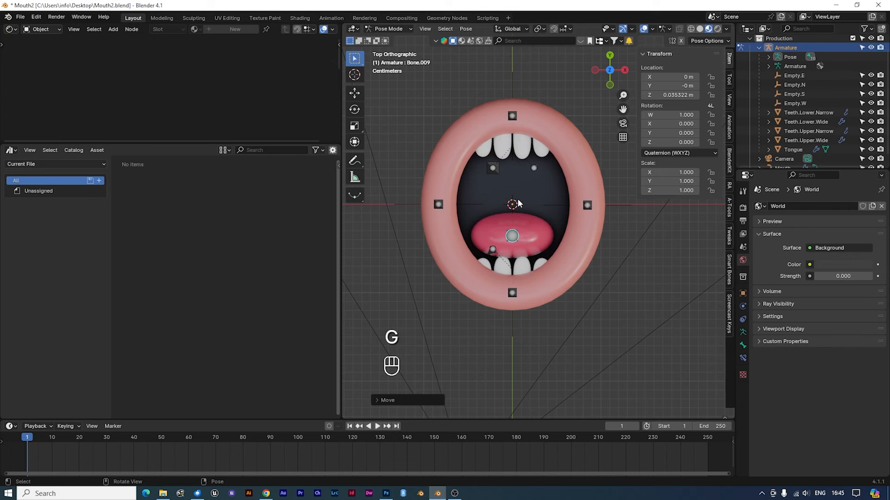
- Select all bones of the armature and create a pose asset from the current mouth pose
key(a)
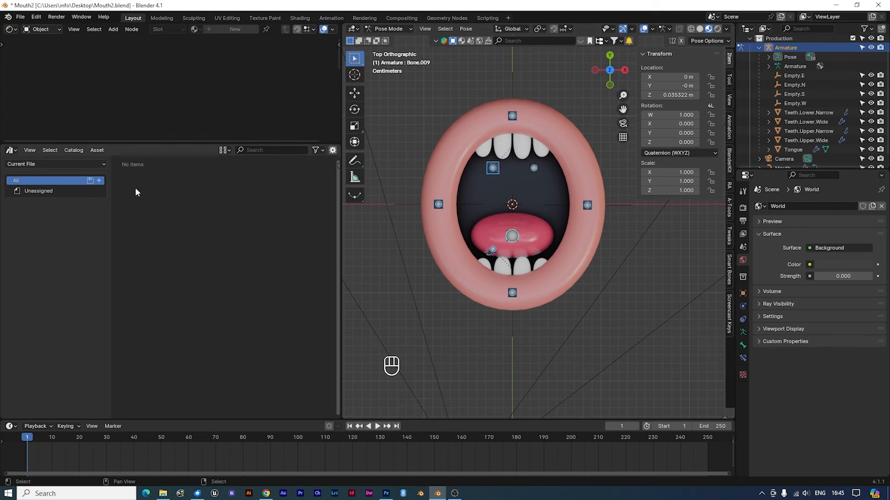
click(98, 150)
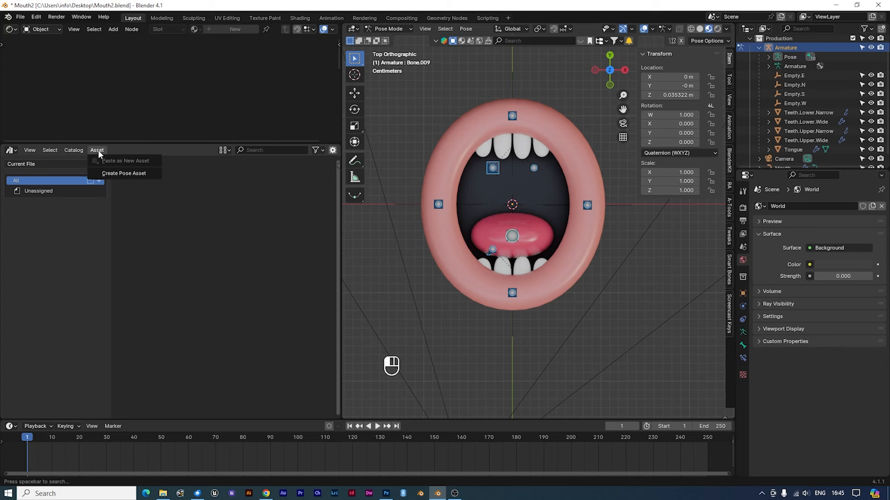
click(105, 174)
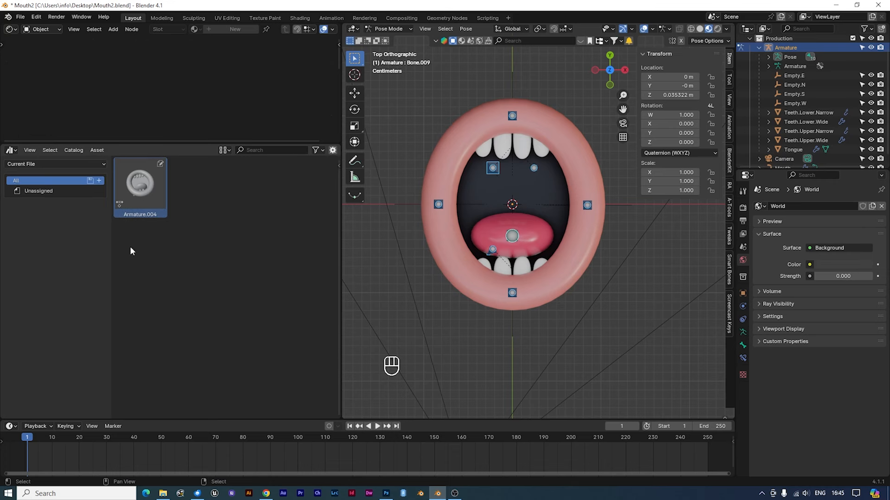
- Show the new pose asset's details and rename it to Surprise
scroll(471, 307, down, 5)
middle_drag(470, 307, 535, 273)
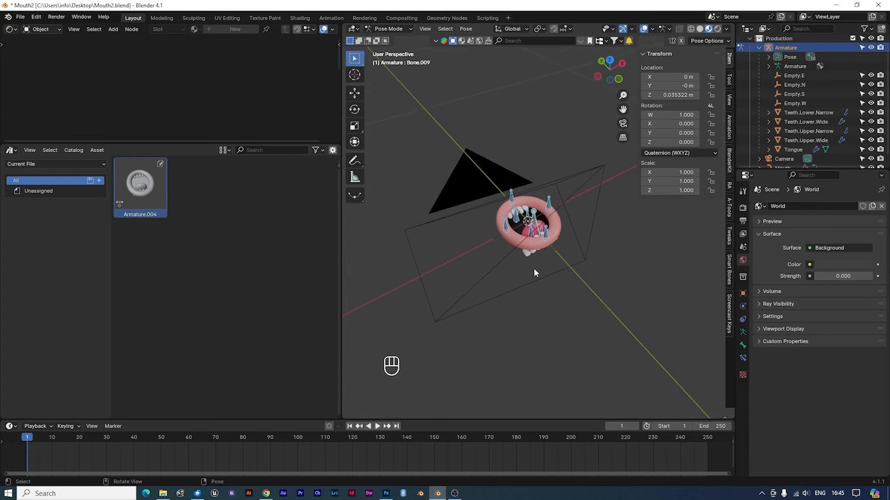
scroll(535, 267, up, 7)
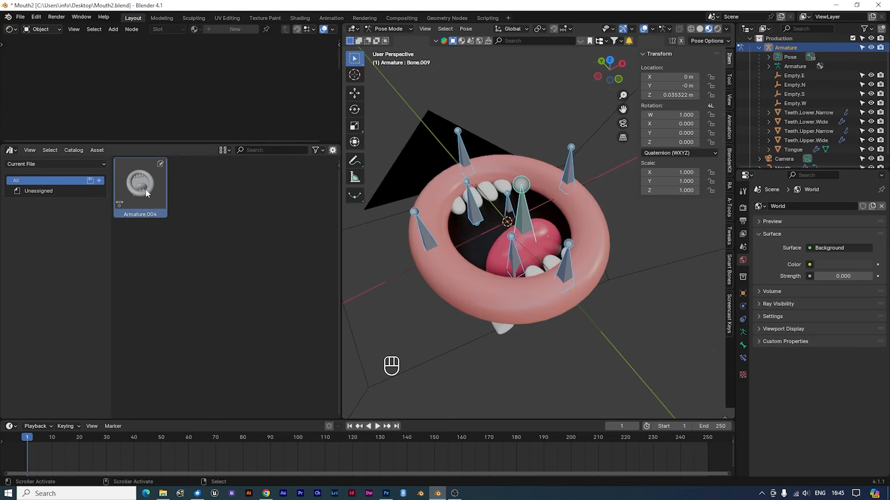
key(n)
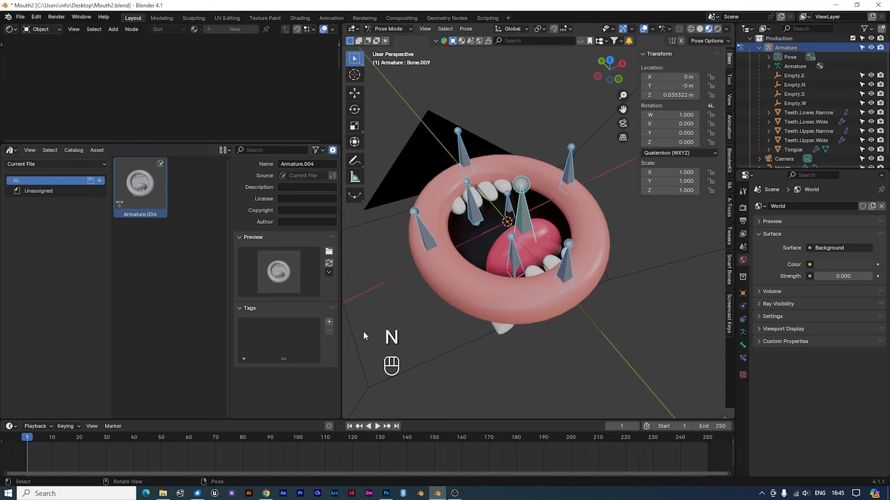
click(289, 164)
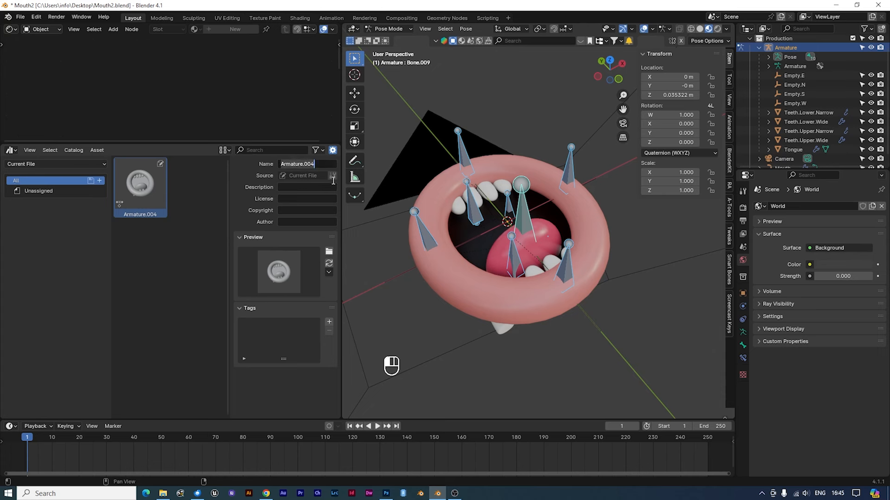
text(Surprise)
key(Return)
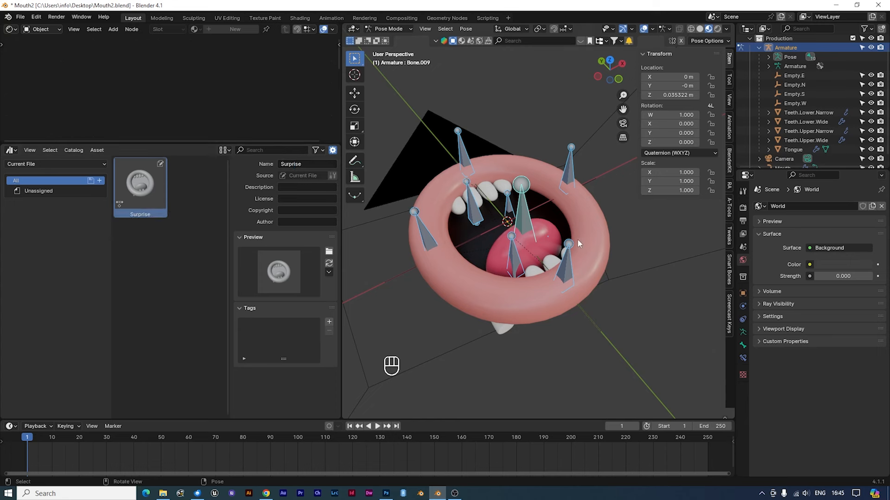
- Move the ring's upper control bone down along the Y axis by about 0.0377 m
key(KP_7)
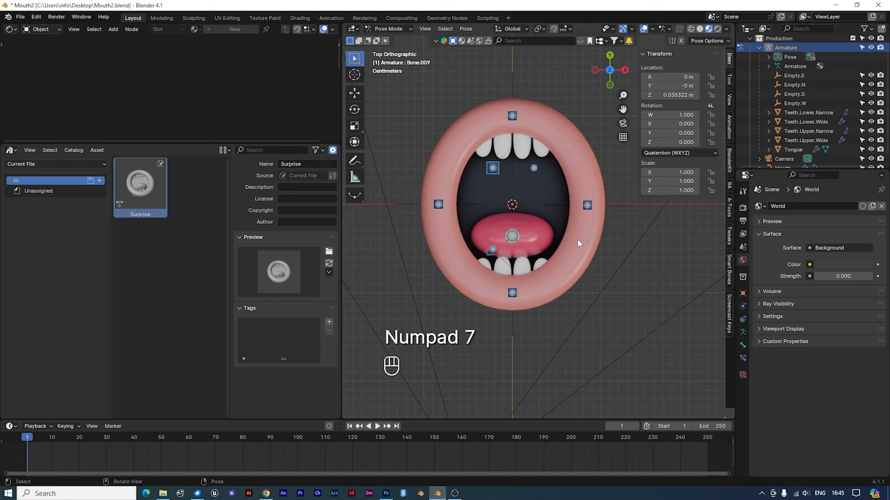
scroll(542, 141, up, 1)
click(505, 68)
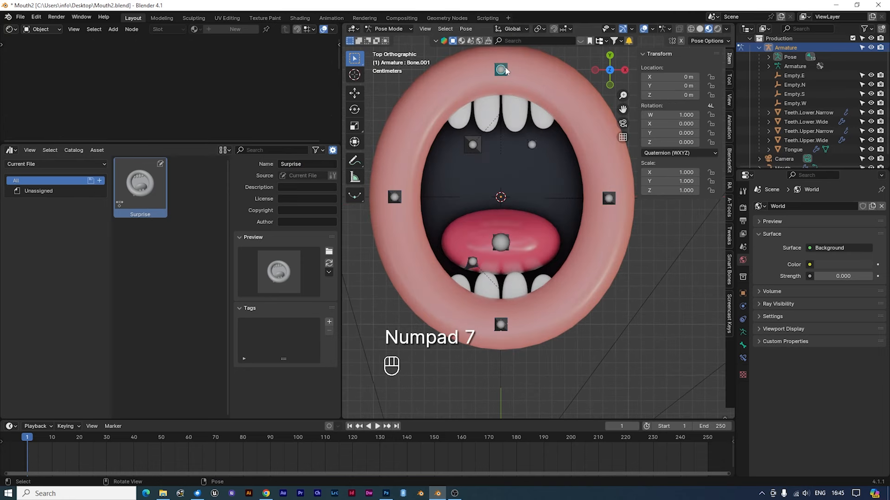
scroll(514, 246, down, 2)
key(g)
key(y)
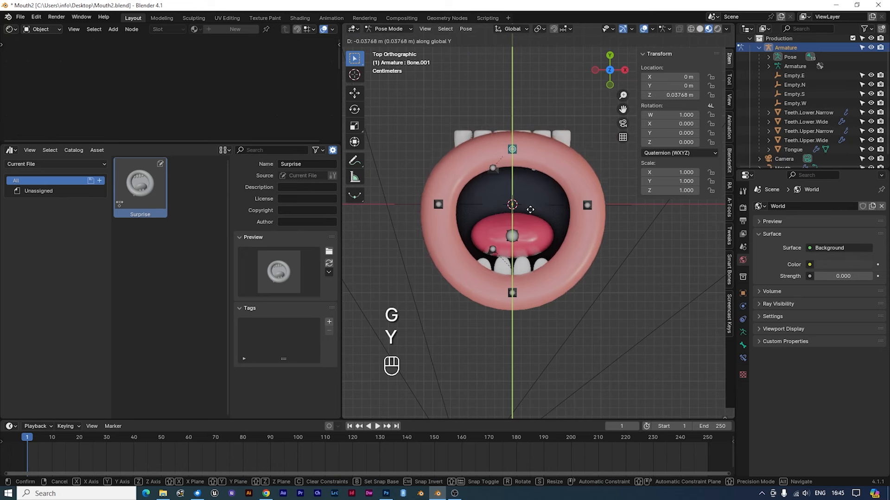
click(530, 209)
- Select both mouth corner bones and move them up along the Y axis by about 0.039 m
click(439, 204)
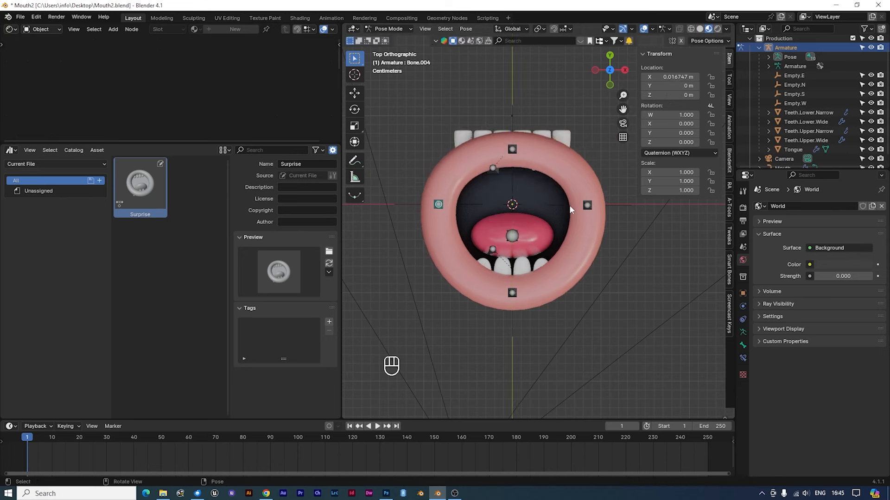
shift+click(587, 205)
key(g)
key(y)
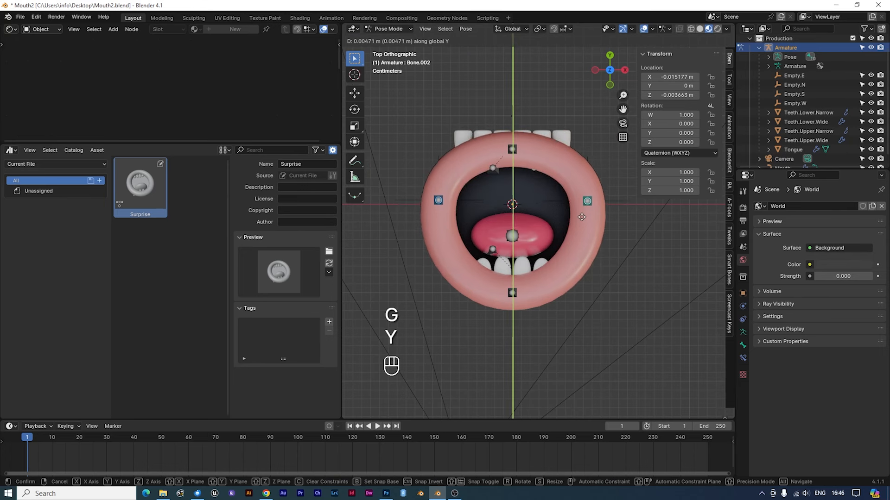
click(590, 194)
key(s)
right_click(580, 198)
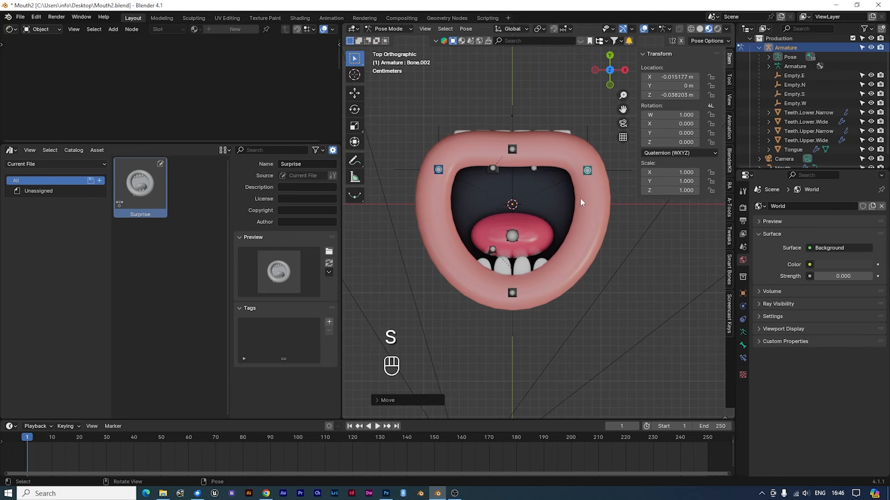
- Move the left corner bone up and outward to about X 0.007, Z -0.050 m and the right one to about X -0.007, Z -0.032 m
click(439, 176)
key(g)
click(448, 173)
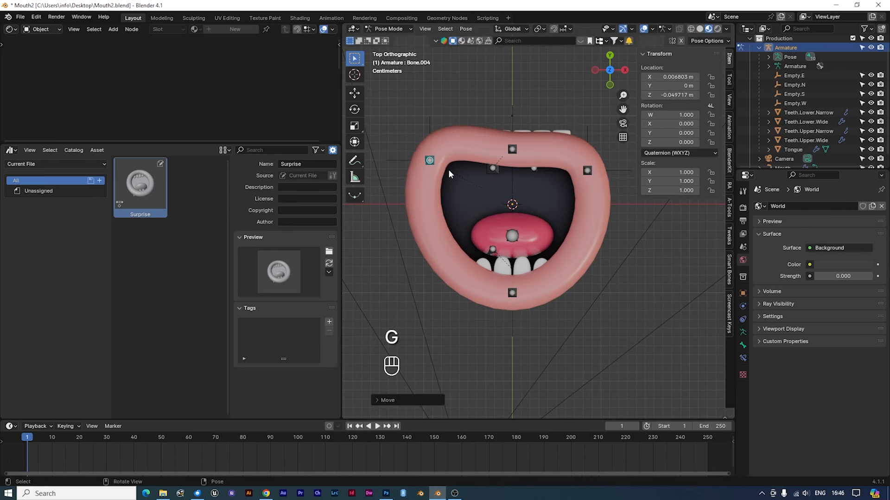
click(587, 171)
key(g)
key(g)
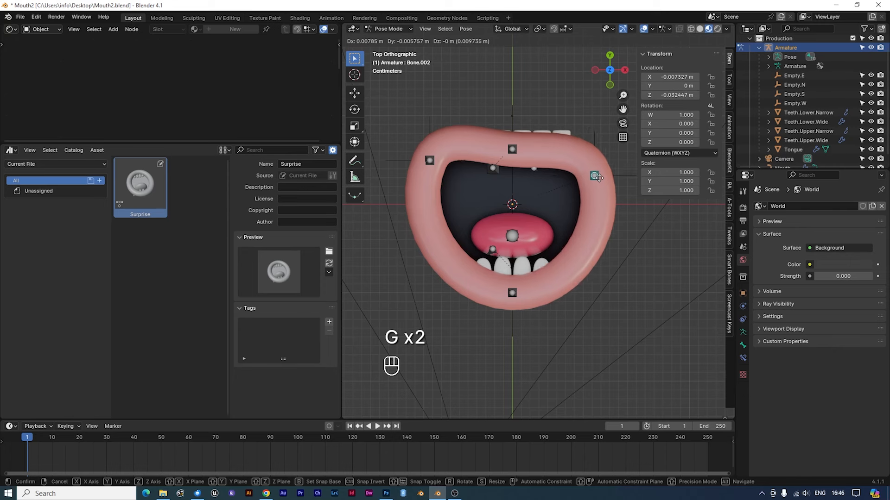
click(512, 308)
- Shift the ring's lower control bone to the left, to a local X of about -0.046 m and Z of about -0.001 m
click(512, 296)
key(g)
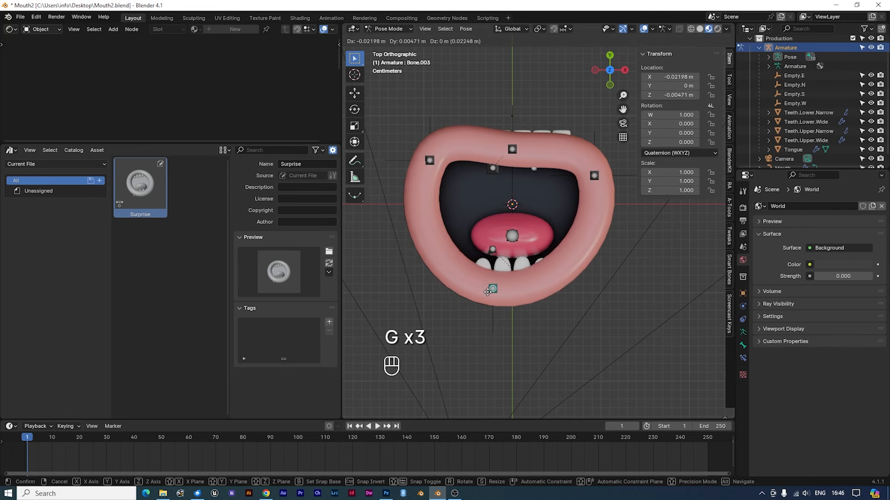
click(468, 294)
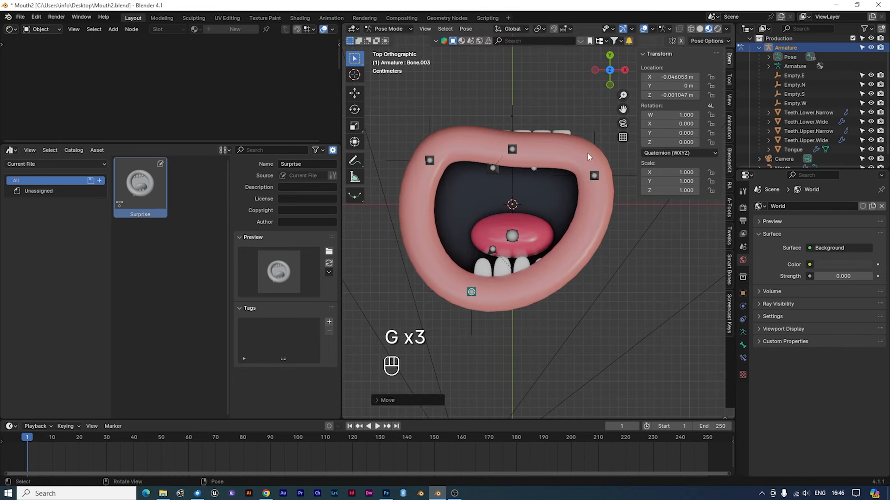
- Move the left-hand upper teeth bone down into the mouth opening, to a local X of about -0.002 m and Z of about 0.027 m
click(497, 171)
key(g)
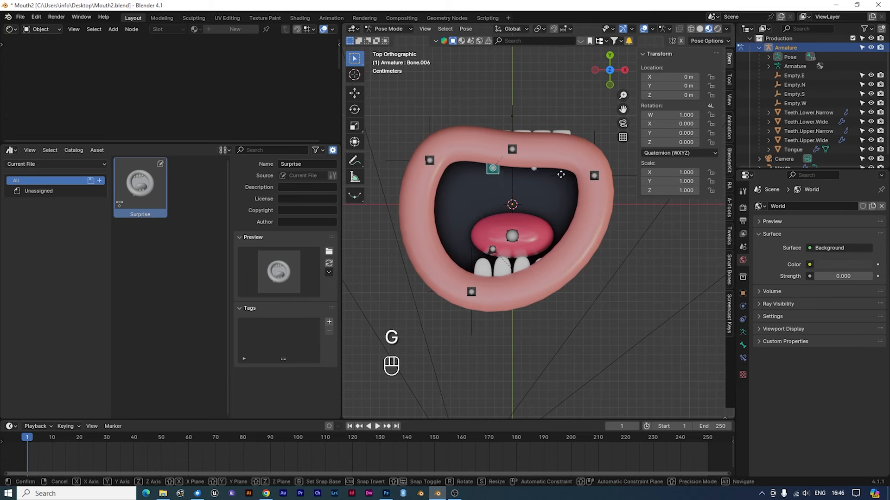
right_click(525, 162)
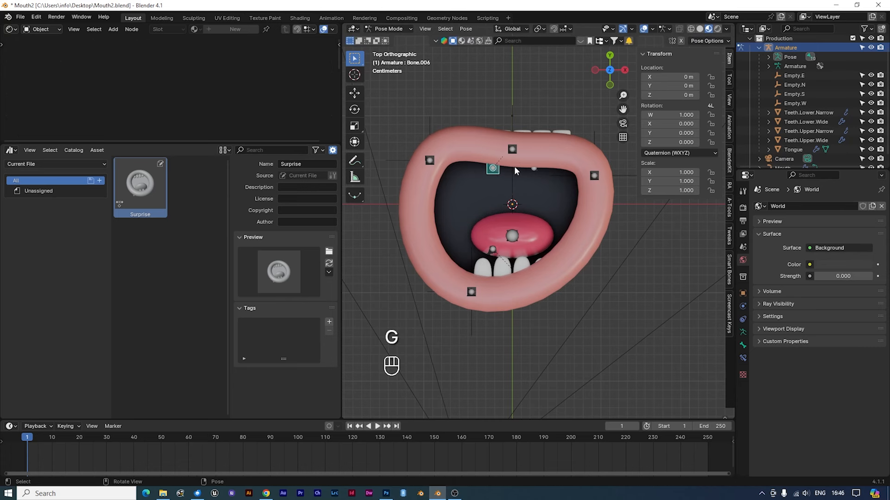
key(g)
key(g)
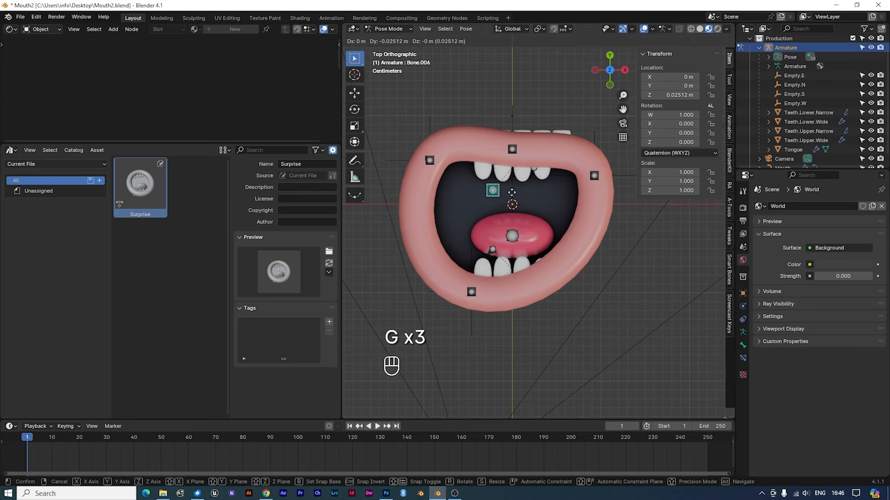
click(510, 193)
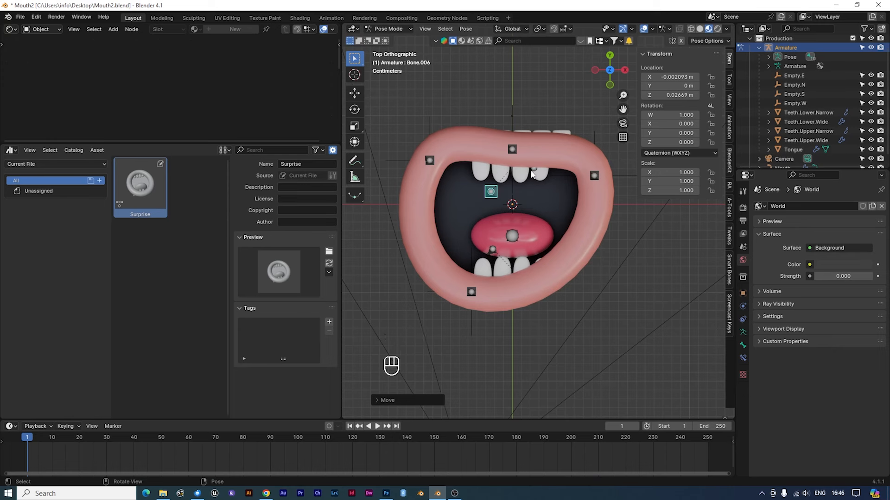
- Move the right-hand upper teeth bone slightly down and left, to a local X of about -0.004 m and Z of about 0.012 m
click(531, 178)
key(g)
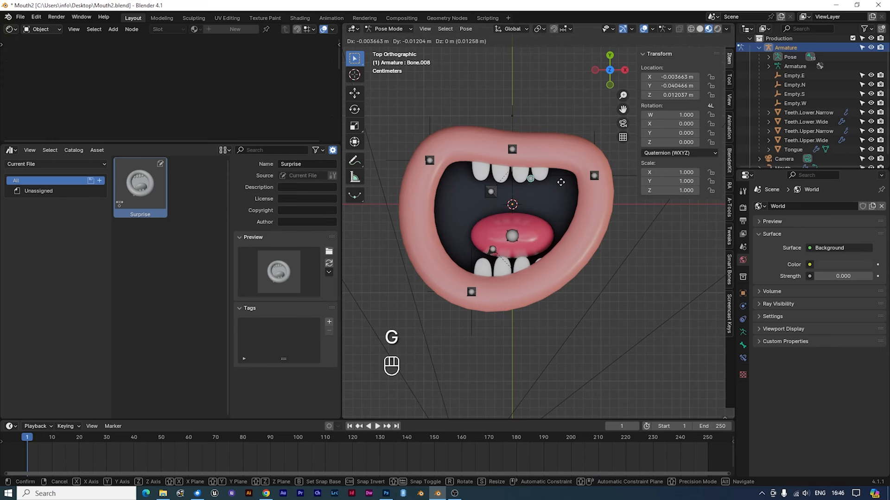
click(560, 182)
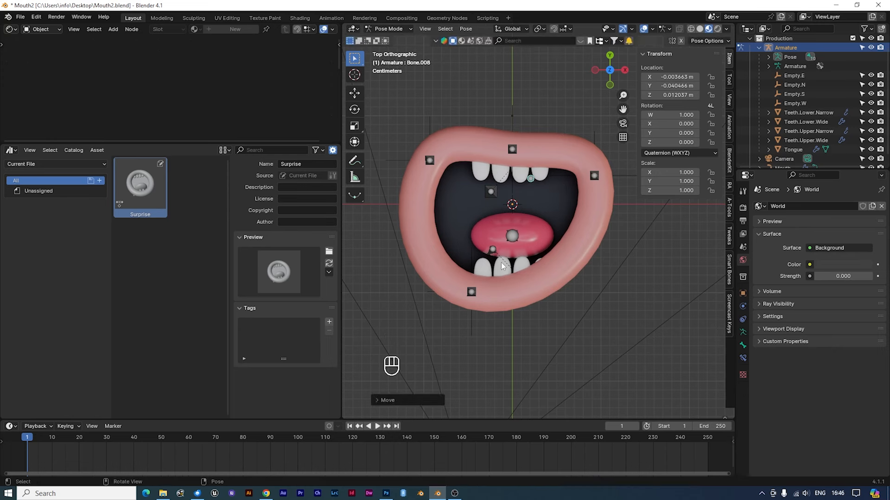
- Move the left-hand lower teeth bone further left, to a local X of about -0.025 m and Z of about 0.009 m
click(493, 251)
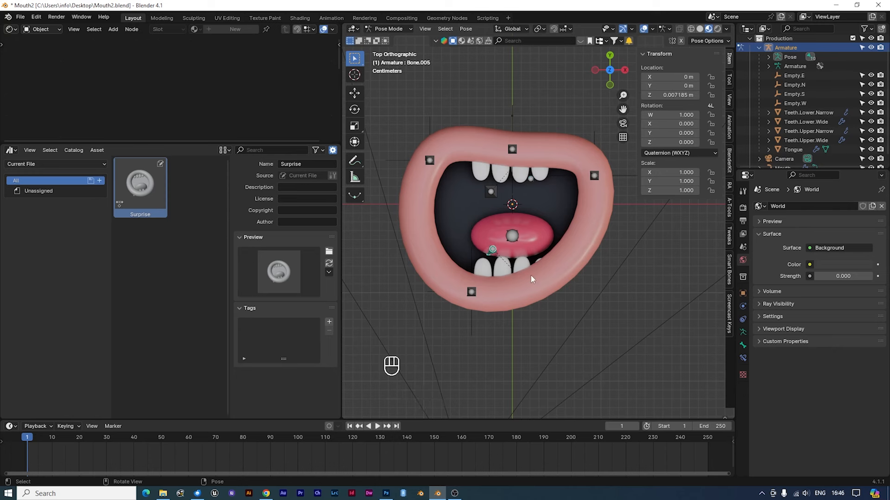
key(g)
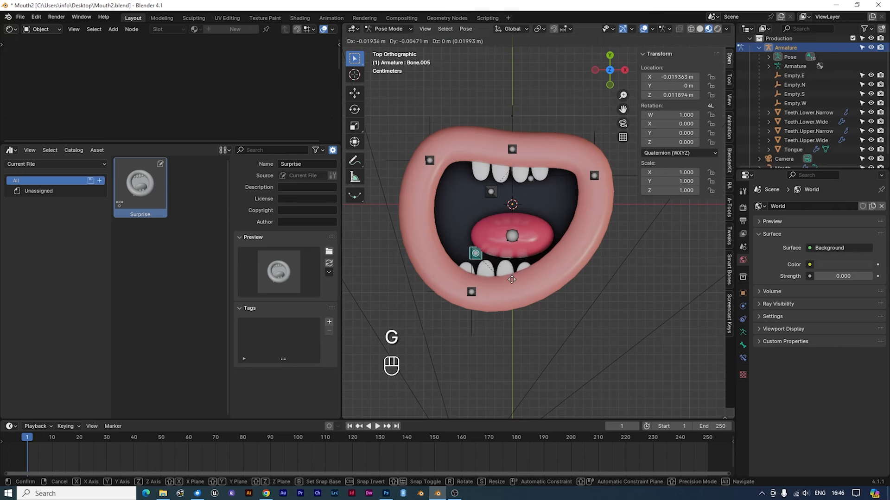
click(509, 277)
- Rotate the tongue bone slightly counterclockwise and move it up and right to a local X of about 0.019 m and Z of about 0.020 m
click(513, 237)
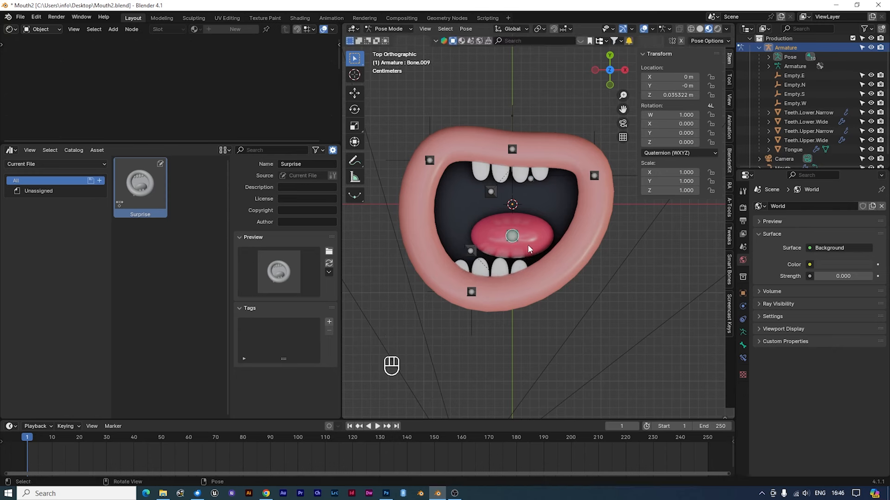
key(r)
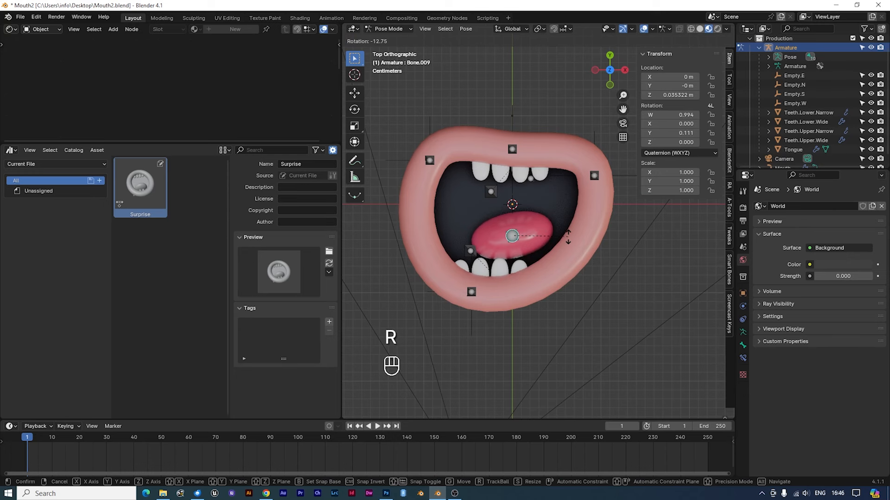
click(568, 237)
key(g)
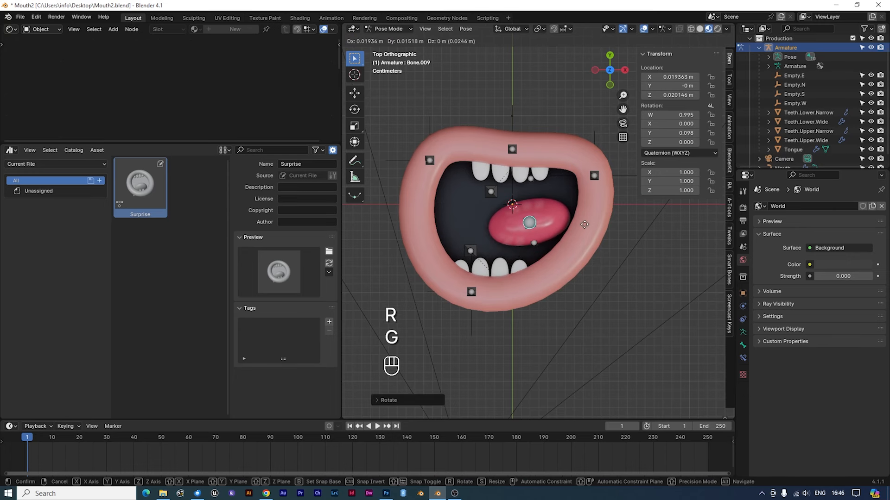
click(584, 225)
- Select all bones, create a pose asset from the current mouth pose and rename it to Smile
key(a)
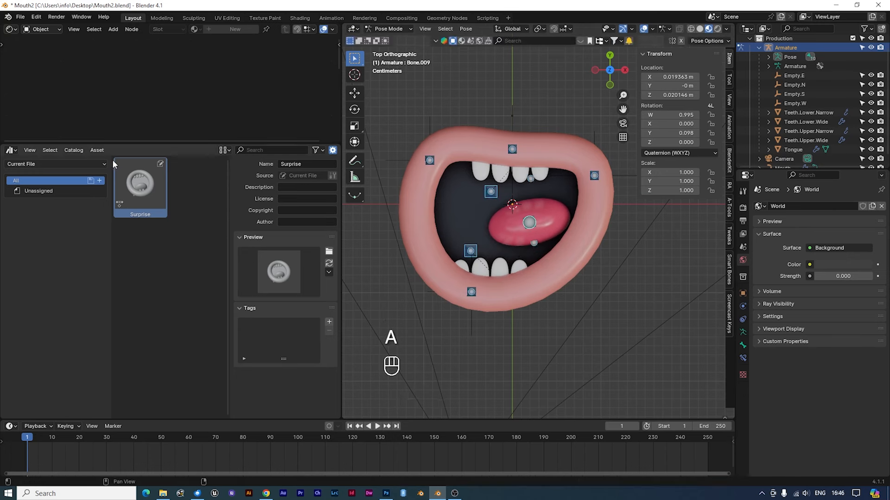
click(96, 150)
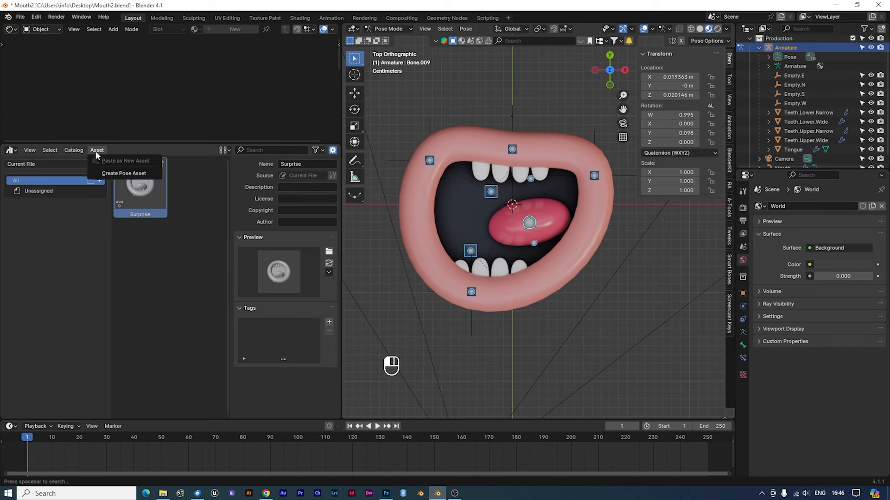
click(118, 173)
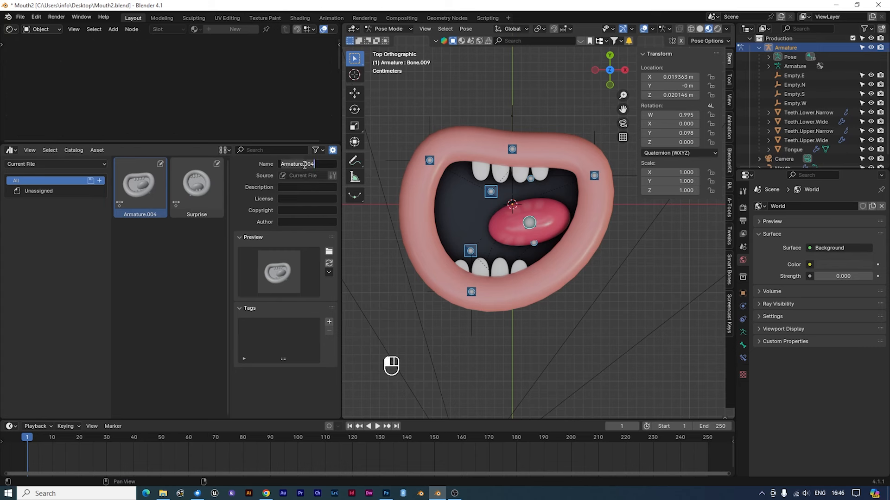
key(shift)
text(Smile)
key(Return)
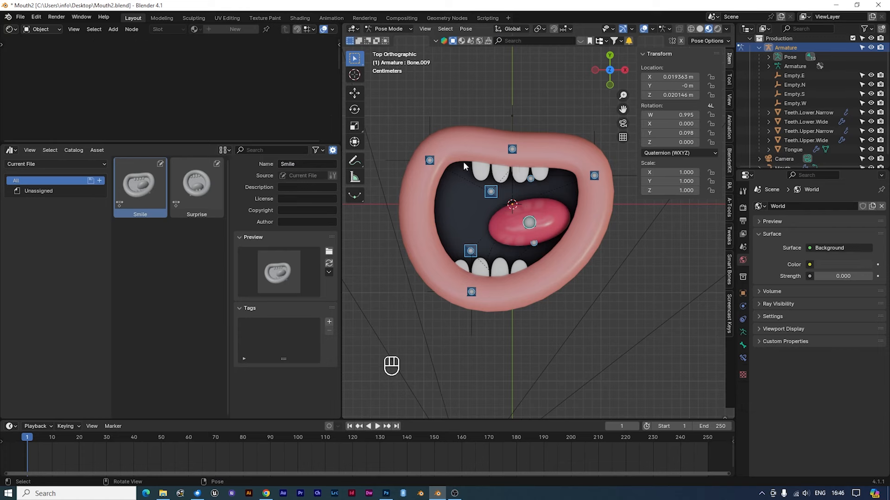
- Move the ring's lower control bone up and right, to a local X of about -0.004 m and Z of about -0.044 m
click(471, 292)
key(g)
key(g)
key(g)
click(512, 257)
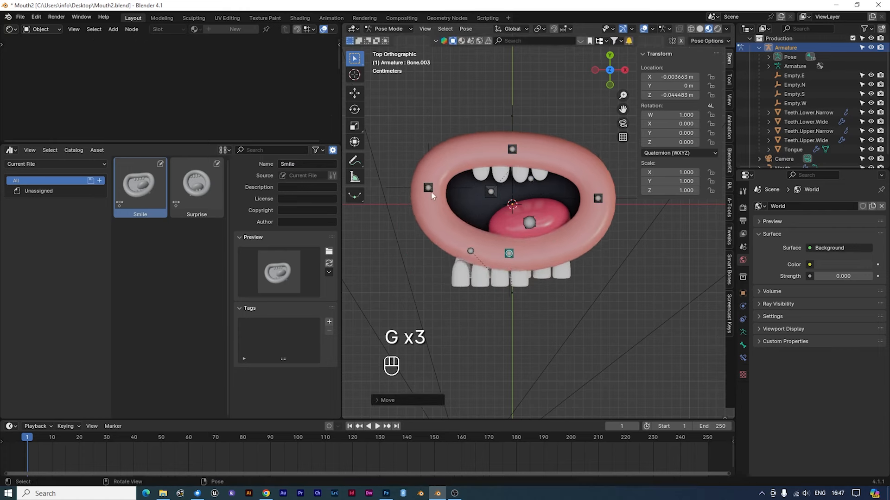
- Move the left and right mouth corner bones down to give the mouth a downturned shape
click(429, 190)
key(g)
click(428, 234)
click(601, 203)
key(g)
click(597, 246)
- Push the tongue bone back behind the lower lip along the global Z axis
click(530, 222)
key(g)
middle_drag(594, 286, 593, 229)
key(z)
click(549, 206)
key(KP_7)
- Push the left-hand lower teeth bone back into the mouth along the global Z axis
click(473, 252)
middle_drag(545, 278, 547, 227)
key(KP_7)
middle_drag(549, 338, 549, 259)
key(g)
key(z)
click(550, 292)
- Bring the right-hand lower teeth bone forward along the global Z axis and reposition it within the mouth opening from the top view
click(534, 274)
middle_drag(542, 290, 568, 331)
key(g)
key(z)
click(565, 278)
key(KP_7)
key(g)
click(552, 278)
- Adjust the right-hand lower teeth bone's depth, rotate it slightly and move it to about X 0.008, Y 0.005, Z -0.029 m in local coordinates
middle_drag(551, 278, 612, 279)
key(g)
key(z)
click(618, 246)
key(KP_7)
key(r)
click(623, 277)
key(g)
click(640, 300)
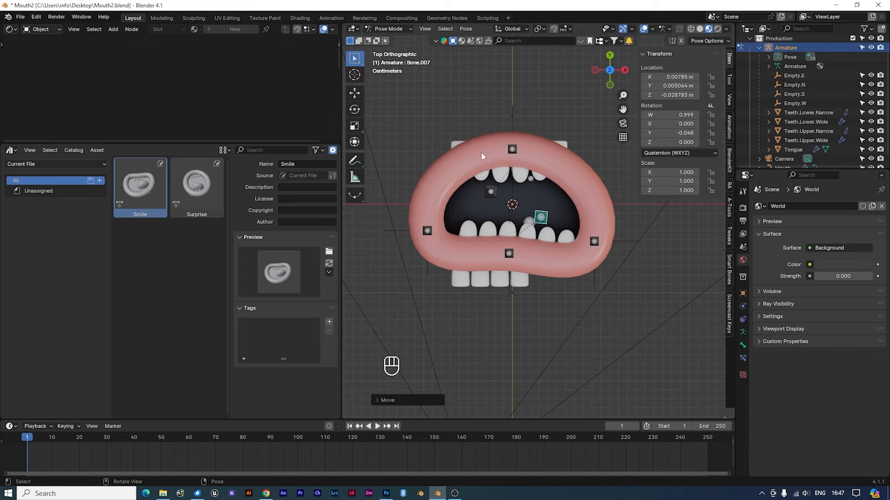
- Bring the right-hand upper teeth bone forward along Z to a local Y of about -0.002 m, then reposition it and adjust its rotation
middle_drag(481, 152, 505, 121)
click(518, 204)
key(g)
key(z)
click(543, 207)
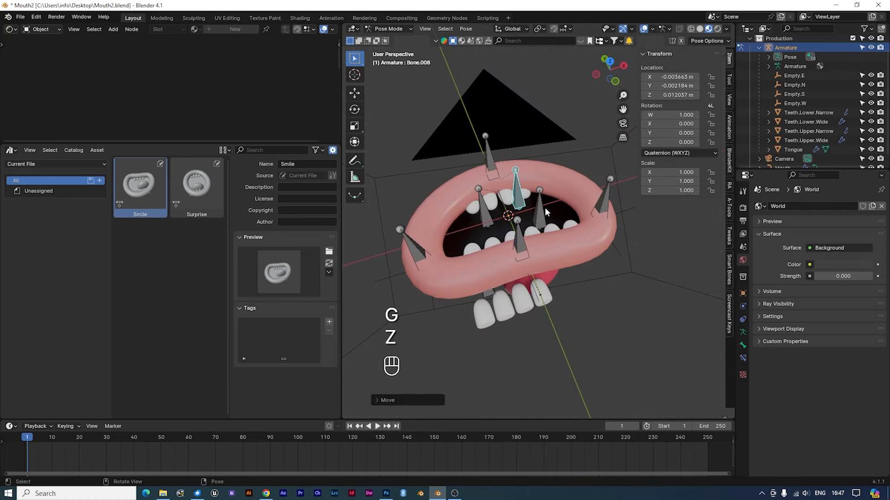
key(KP_7)
key(g)
click(550, 233)
key(r)
click(613, 227)
- Push the left-hand upper teeth bone back into the mouth along the global Z axis
click(491, 191)
middle_drag(514, 227, 537, 215)
key(g)
key(z)
click(552, 208)
key(KP_7)
- Lower the left mouth corner bone slightly and raise the ring's lower control bone by about 0.009 m
click(427, 231)
key(g)
click(432, 244)
click(509, 253)
key(g)
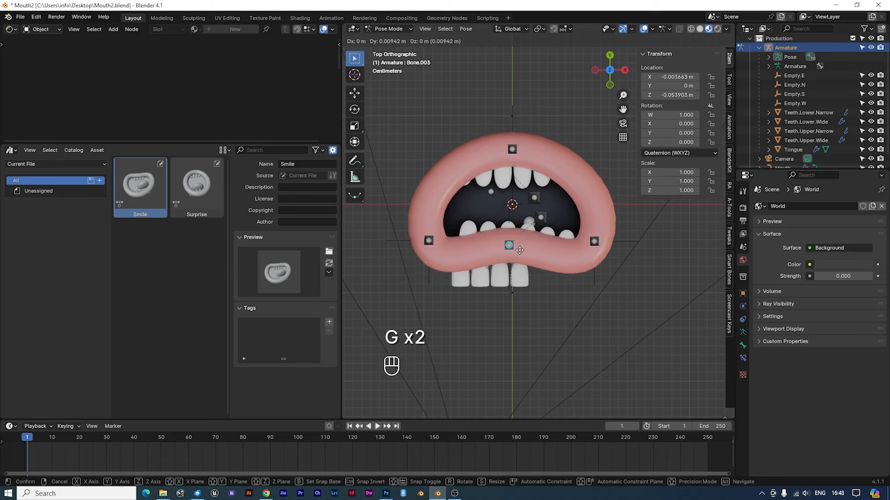
click(512, 246)
- Move the left-hand lower teeth bone up behind the lip, to a local X of about -0.016 m and Z of about -0.034 m
middle_drag(514, 247, 582, 218)
key(KP_7)
key(g)
click(545, 286)
mouse_move(545, 289)
middle_down()
mouse_move(587, 134)
mouse_move(550, 294)
middle_up()
key(KP_7)
- Select all bones, create a pose asset from the downturned mouth pose and rename it to Sad
key(a)
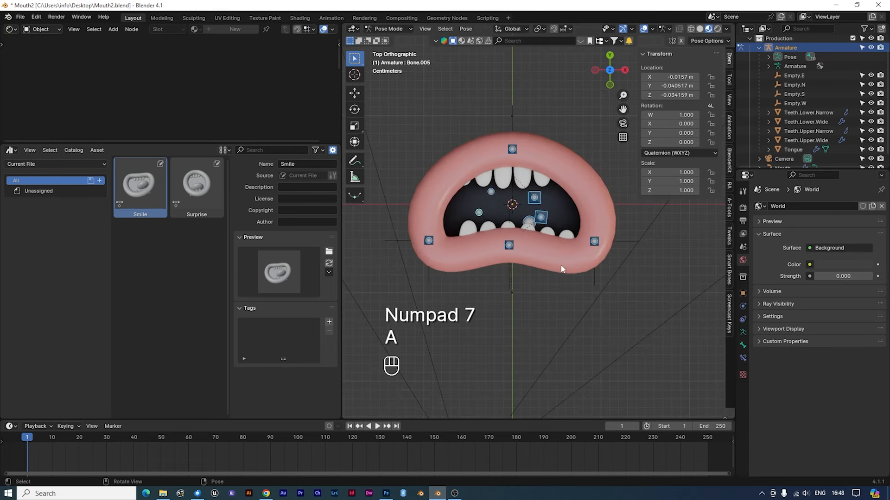
click(96, 151)
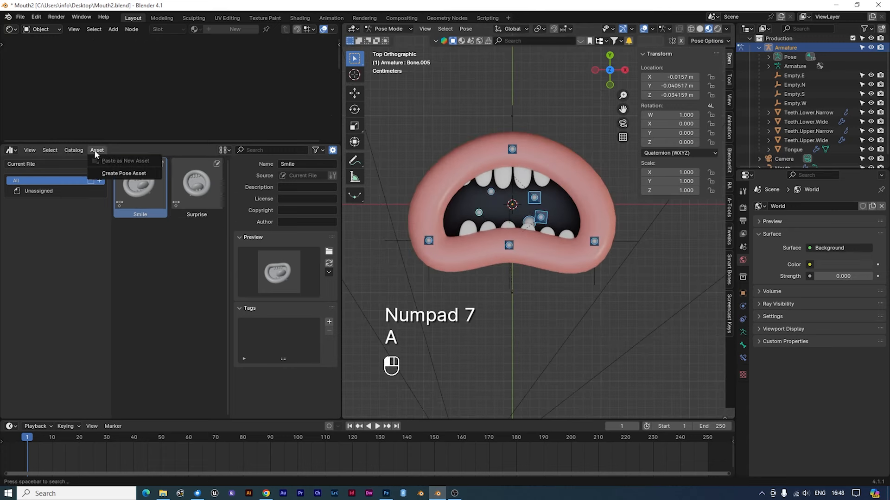
click(105, 173)
click(303, 164)
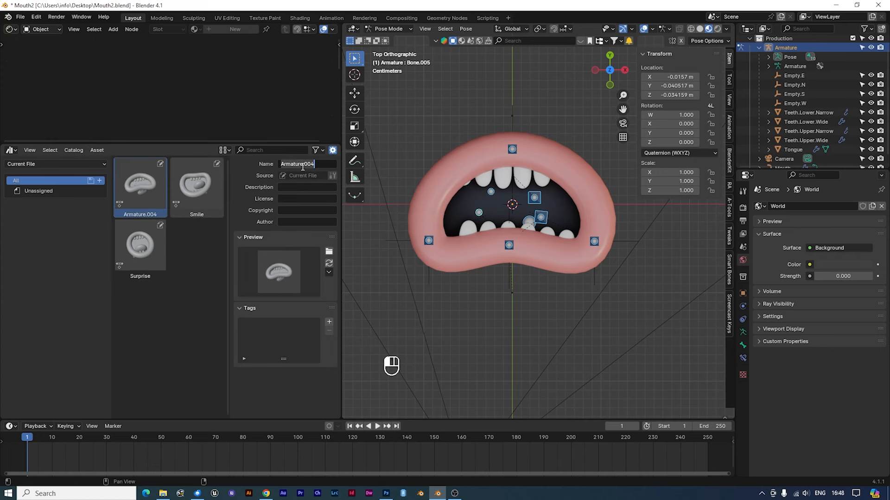
text(Sad)
key(Return)
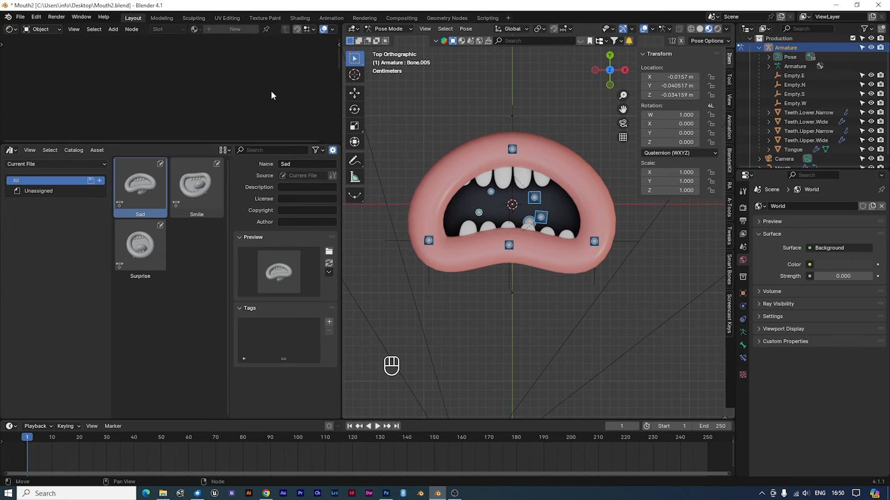
- Switch the armature to Object Mode and examine the mouth from an angled view
click(385, 28)
click(391, 41)
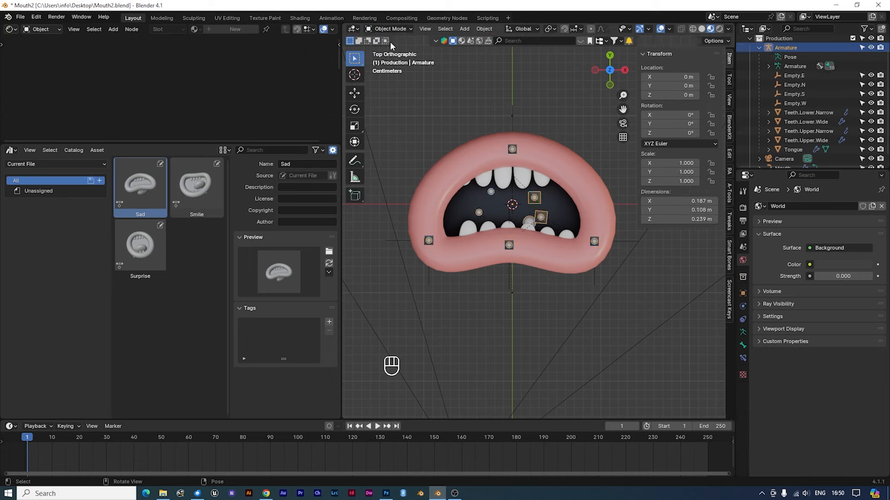
key(KP_7)
middle_drag(457, 318, 533, 171)
middle_drag(516, 219, 507, 268)
- Return the armature to Pose Mode, select all bones and apply the Smile, Surprise, Sad and again Smile pose assets in turn
click(388, 29)
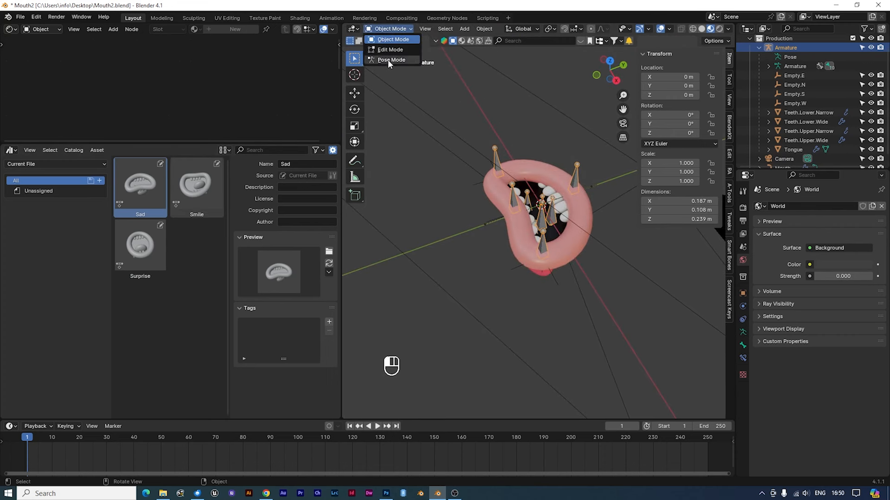
click(389, 60)
key(a)
double_click(189, 193)
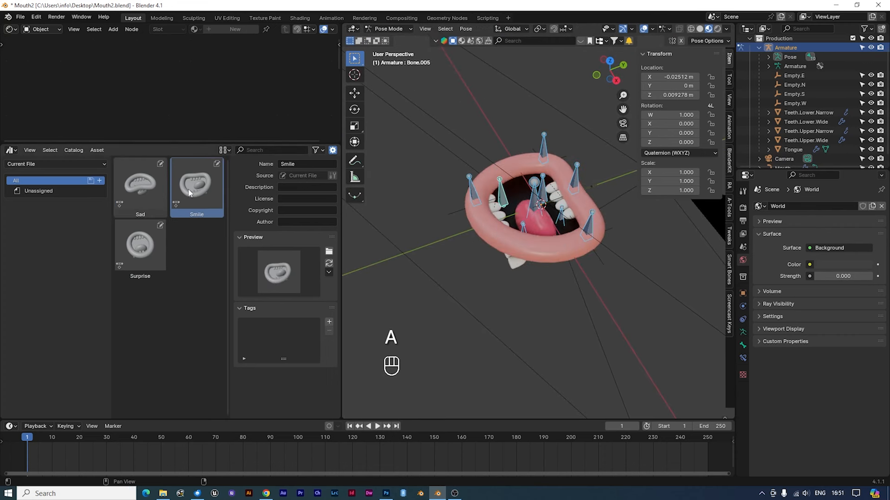
double_click(142, 256)
double_click(144, 172)
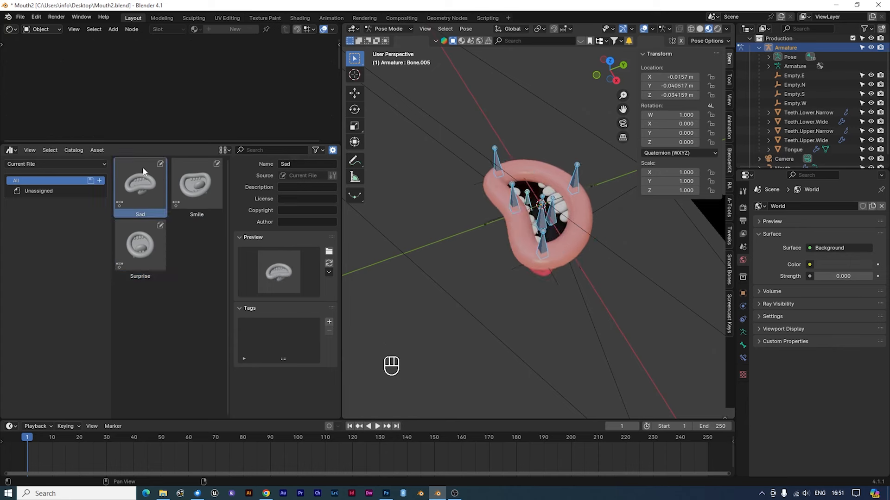
double_click(187, 177)
middle_drag(456, 259, 463, 313)
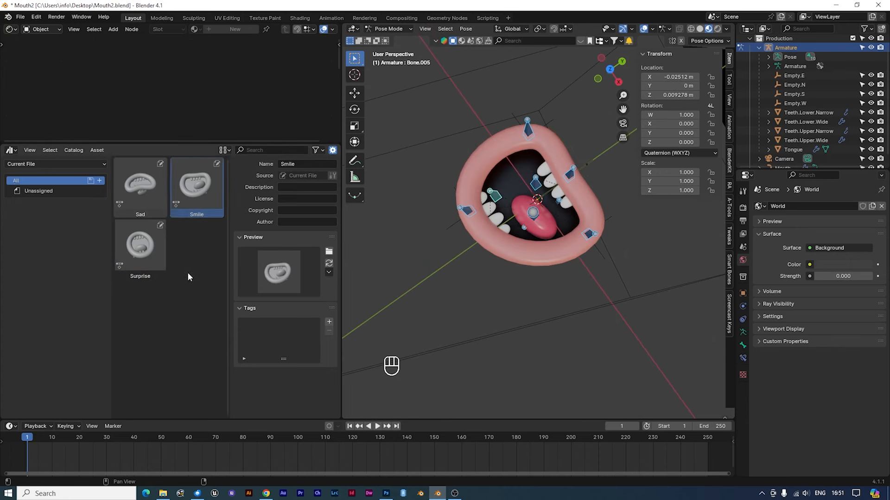
- Apply the Surprise, Sad and Smile pose assets in turn, then return the armature to Object Mode
click(143, 250)
double_click(145, 239)
double_click(143, 190)
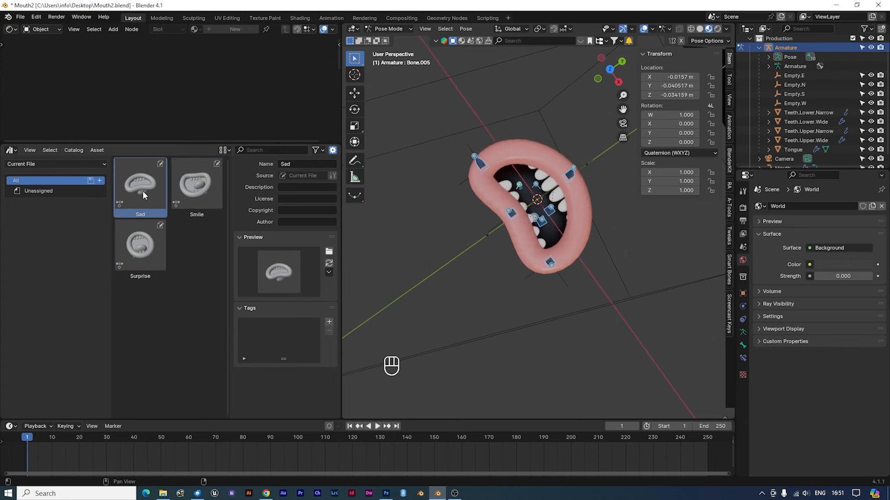
double_click(199, 190)
click(402, 30)
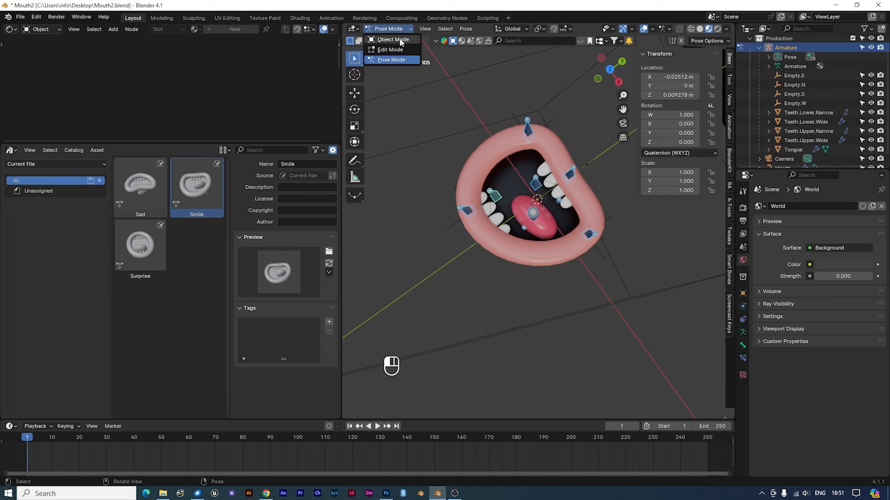
click(396, 39)
- Add a mesh cube at the scene origin as the base for a simple head
scroll(543, 248, down, 3)
middle_drag(593, 280, 561, 211)
scroll(566, 240, down, 3)
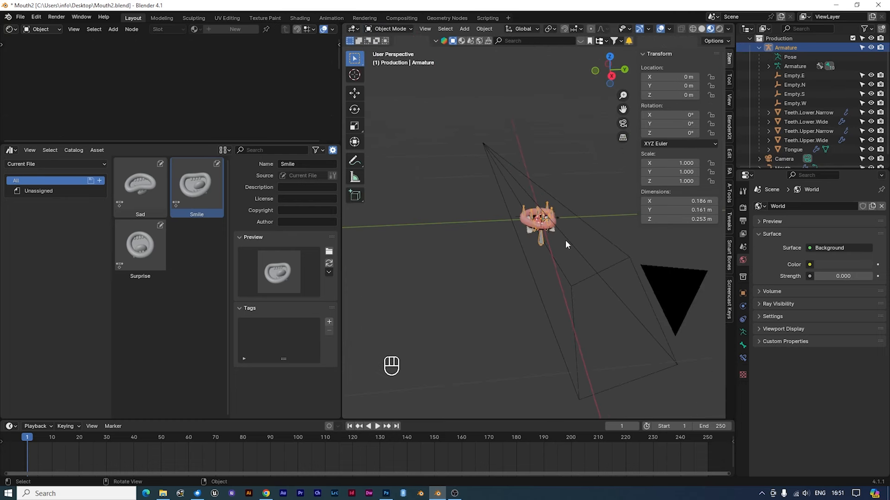
scroll(566, 232, up, 3)
key(shift+a)
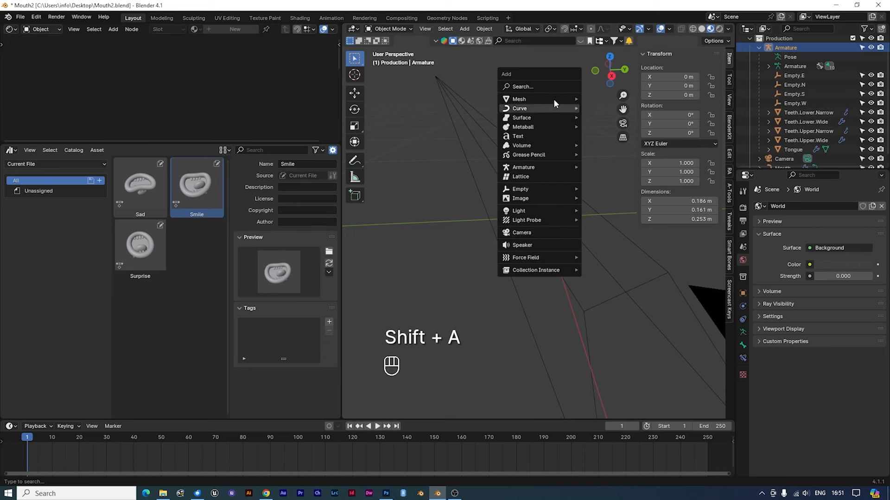
mouse_move(551, 99)
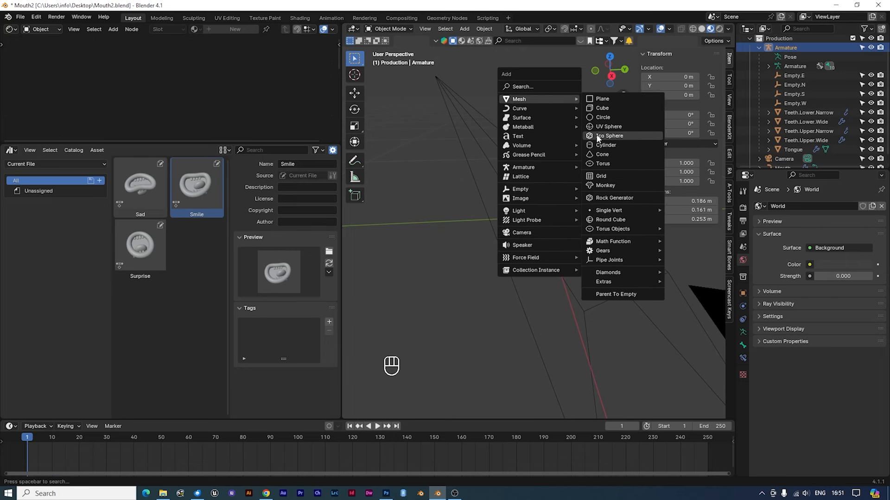
click(600, 108)
middle_drag(524, 254, 568, 254)
scroll(568, 254, down, 2)
- Scale the cube down in Edit Mode and stretch it along Z into a tall block
key(Tab)
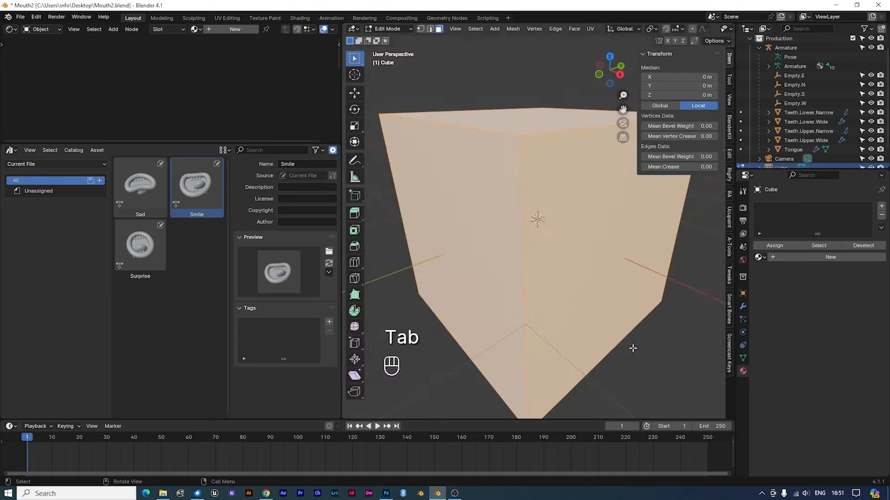
key(d)
key(s)
click(550, 229)
key(s)
key(z)
click(560, 249)
key(s)
- Add loop cuts through the tall block lengthwise and crosswise, and leave Edit Mode
key(ctrl+r)
key(ctrl+r)
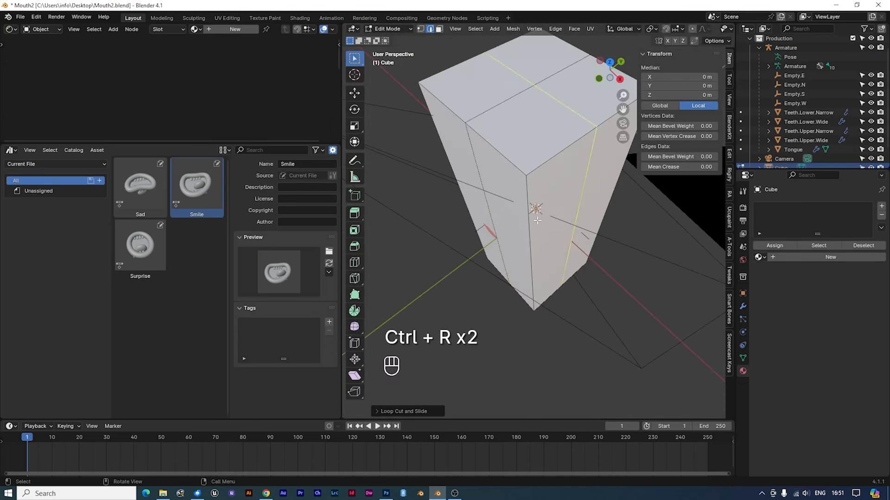
key(ctrl+r)
key(Tab)
- Give the block a Subdivision modifier with viewport and render levels of 3, and shade it smooth
click(743, 306)
click(785, 209)
click(760, 207)
double_click(870, 268)
click(871, 277)
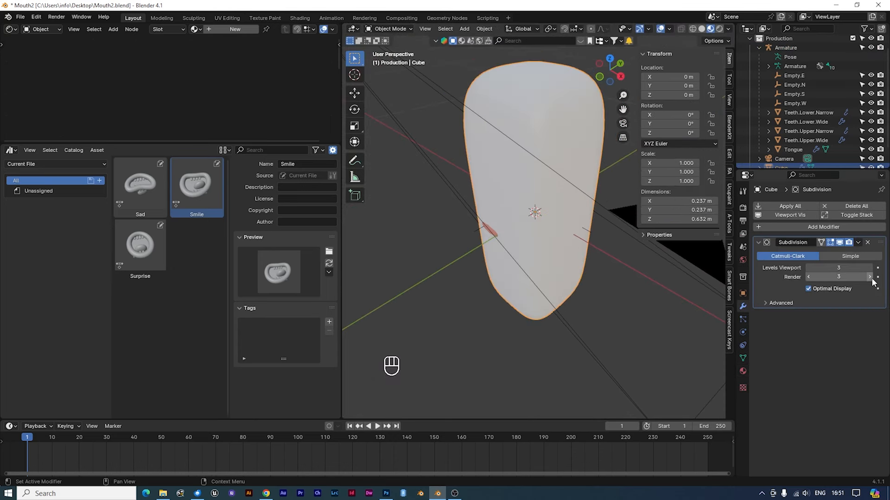
right_click(526, 214)
click(526, 214)
- Move the head shape back along Y to about 0.2 m, behind the mouth
middle_drag(523, 216, 538, 201)
key(g)
key(y)
click(565, 166)
- Rotate the mouth armature 90° about the X axis so the mouth stands upright
click(535, 267)
middle_drag(601, 262, 569, 240)
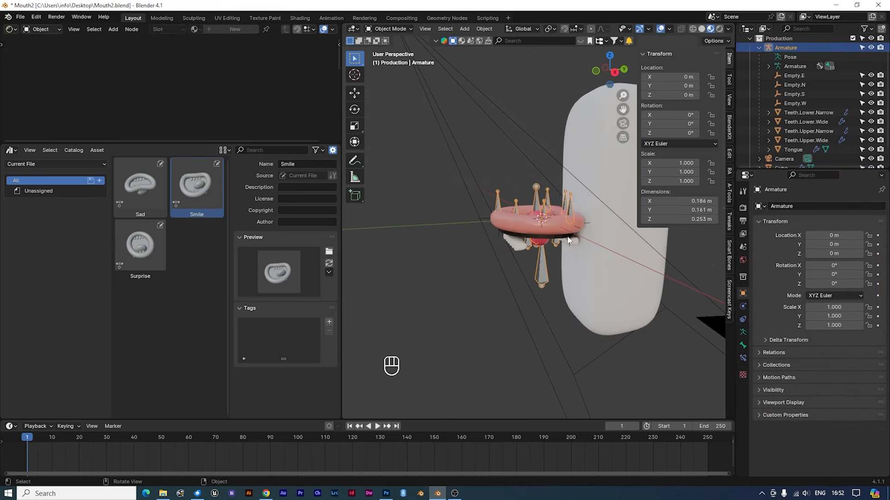
key(r)
key(x)
key(KP_9)
key(KP_0)
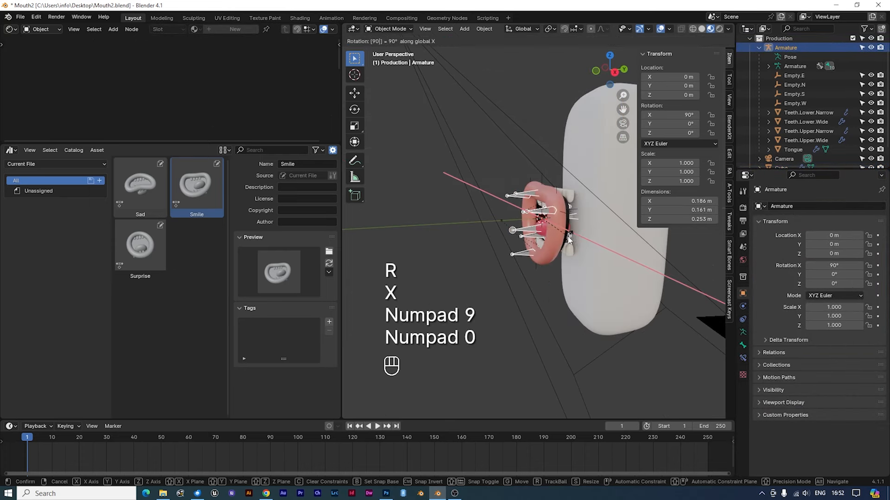
key(KP_Enter)
key(KP_1)
- Move the armature along Y towards the head's front surface, to about Y 0.050 m
mouse_move(574, 236)
middle_down()
mouse_move(501, 279)
mouse_move(608, 240)
mouse_move(568, 226)
middle_up()
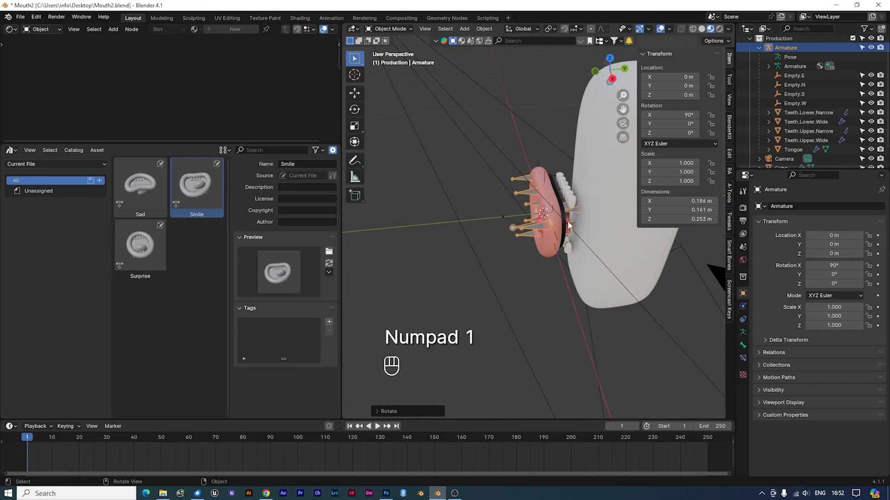
key(g)
key(y)
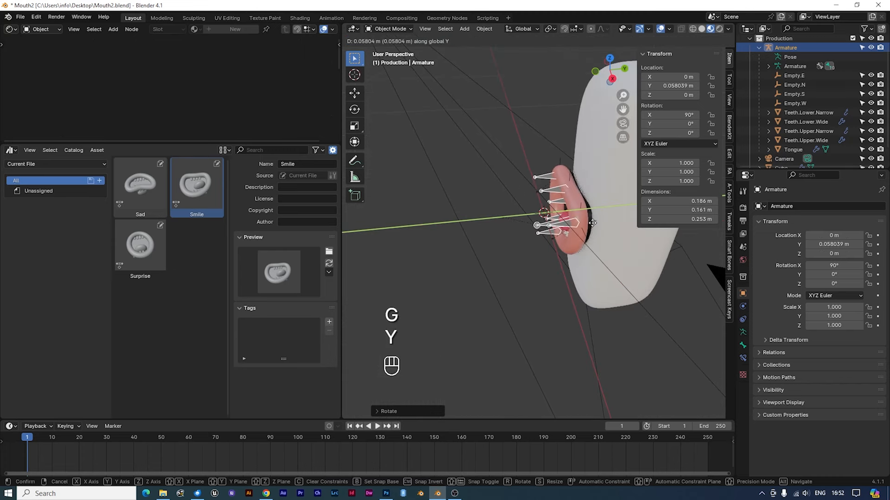
click(592, 223)
middle_drag(593, 224, 507, 236)
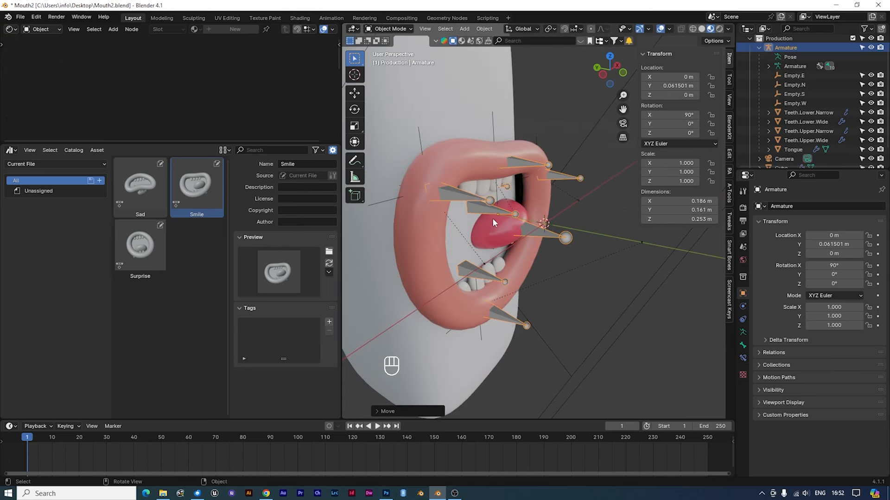
key(g)
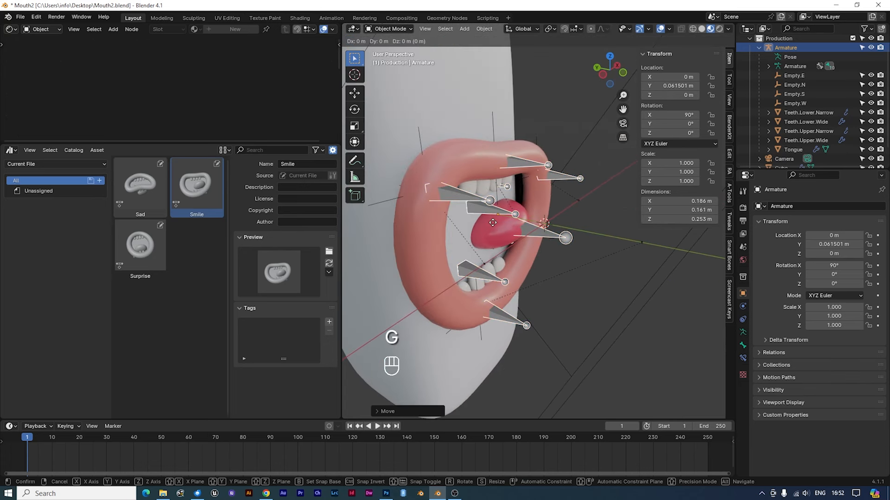
key(y)
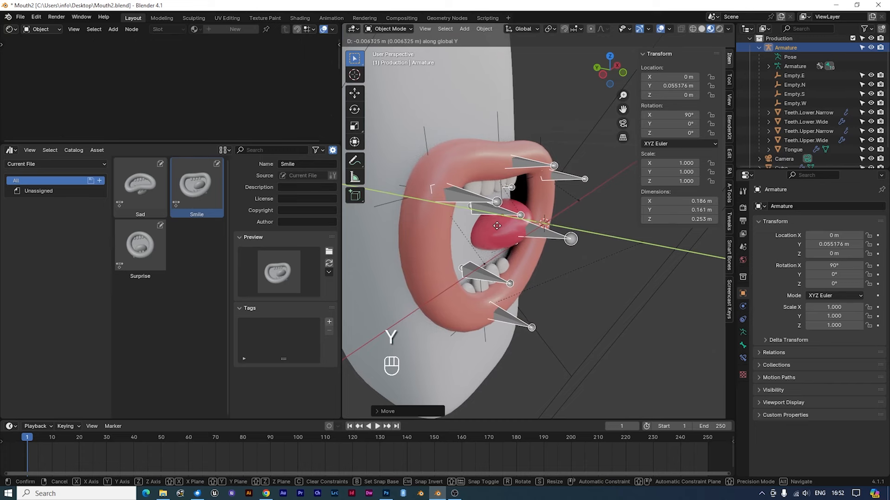
click(500, 228)
middle_drag(588, 232, 458, 236)
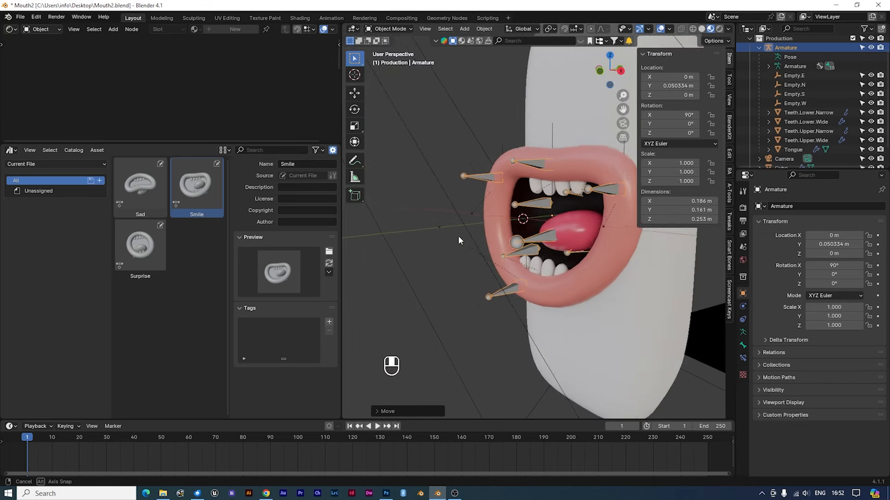
shift+middle_drag(528, 235, 440, 243)
middle_drag(514, 249, 522, 188)
click(566, 188)
key(Tab)
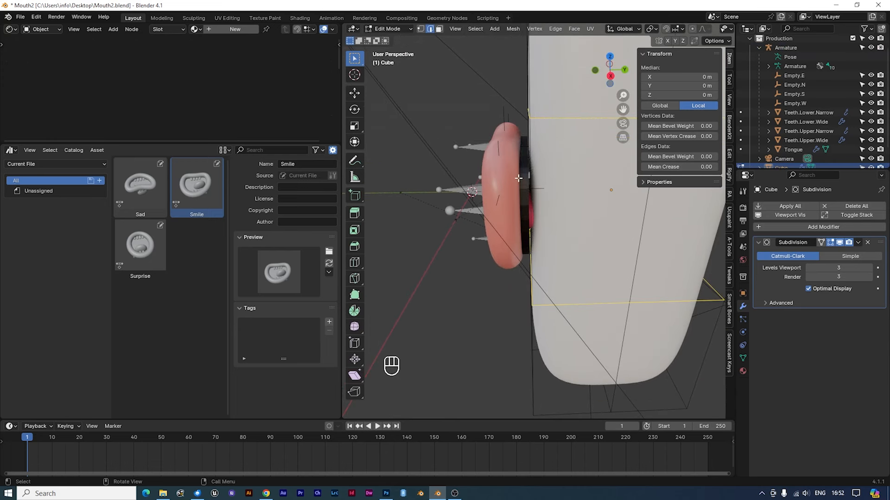
key(Tab)
- Select the mouth object and show its MouthController geometry node tree in place of the asset browser
click(518, 178)
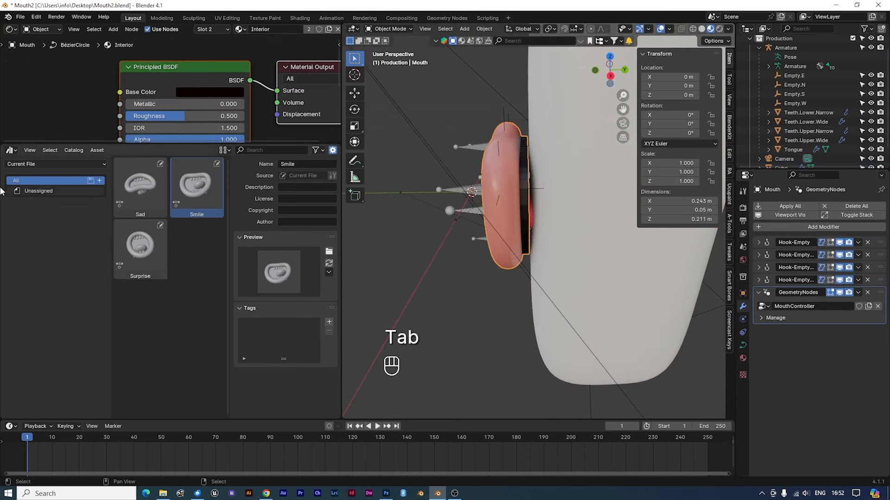
click(10, 150)
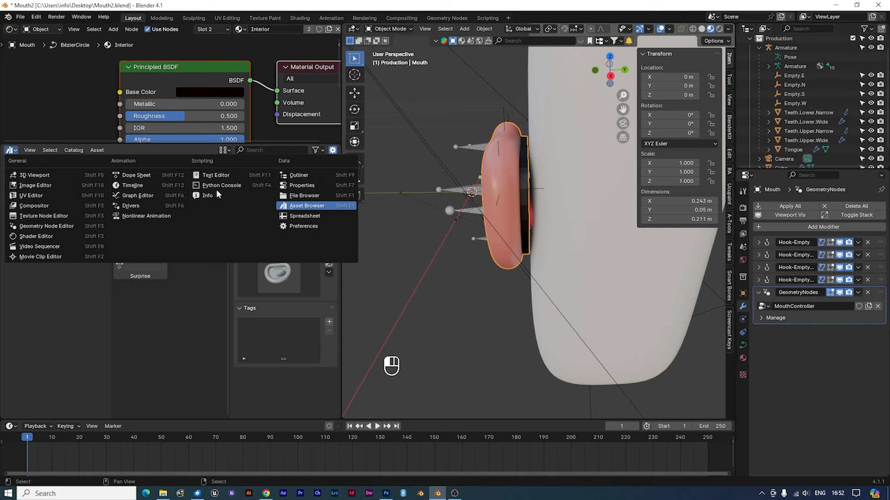
click(307, 205)
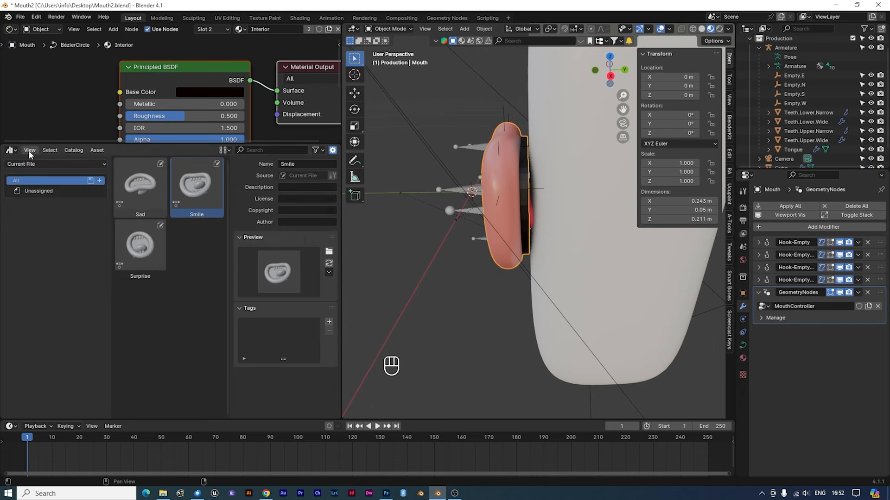
click(14, 151)
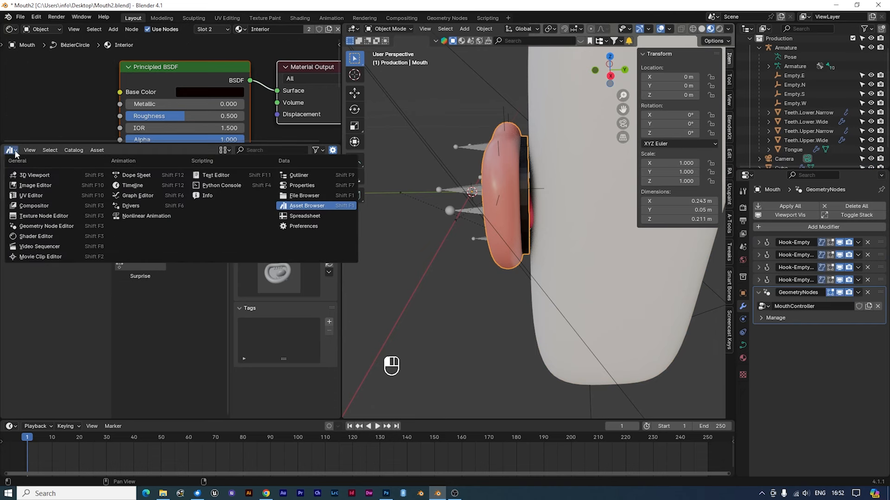
click(37, 227)
- Set the Extrude Mesh node's offset scale to 0.02 to make the mouth interior shallower
middle_drag(259, 326, 101, 238)
middle_drag(252, 284, 240, 378)
scroll(285, 350, up, 3)
middle_drag(301, 325, 182, 321)
scroll(228, 311, up, 4)
middle_drag(271, 302, 168, 318)
middle_drag(241, 272, 125, 268)
scroll(214, 307, up, 1)
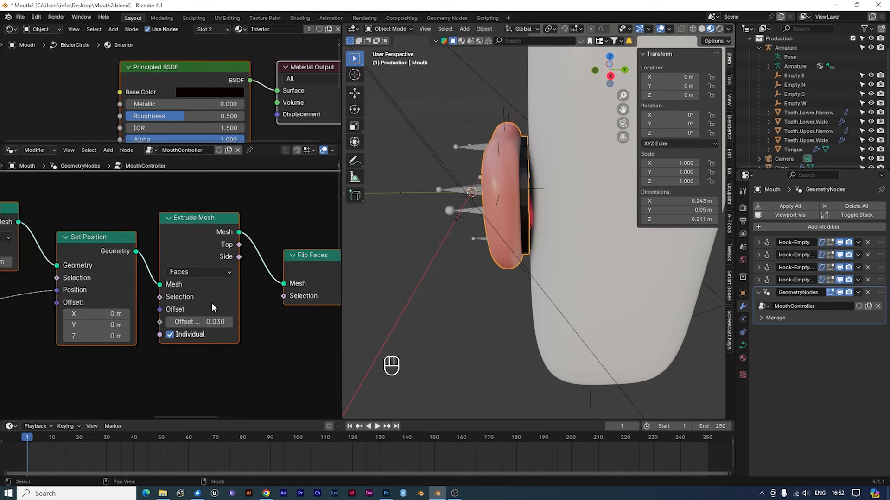
scroll(214, 307, up, 2)
click(242, 342)
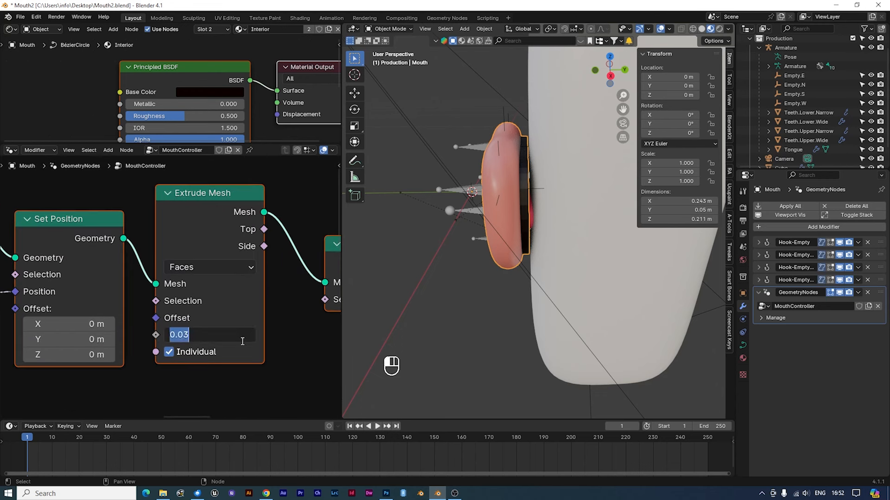
text(.0)
key(Return)
- Insert a Set Shade Smooth node between the Flip Faces and Set Material nodes
middle_drag(445, 259, 508, 309)
scroll(240, 255, down, 6)
middle_drag(252, 294, 135, 292)
middle_drag(250, 287, 227, 288)
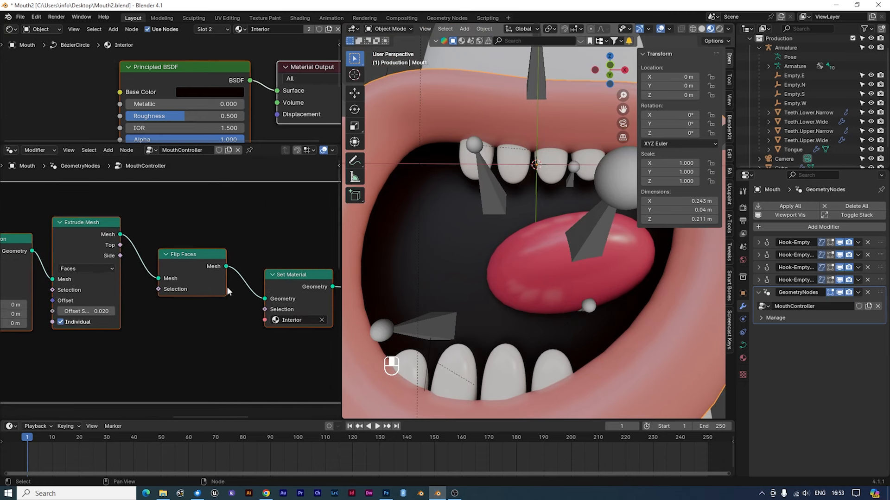
key(shift+a)
text(shade)
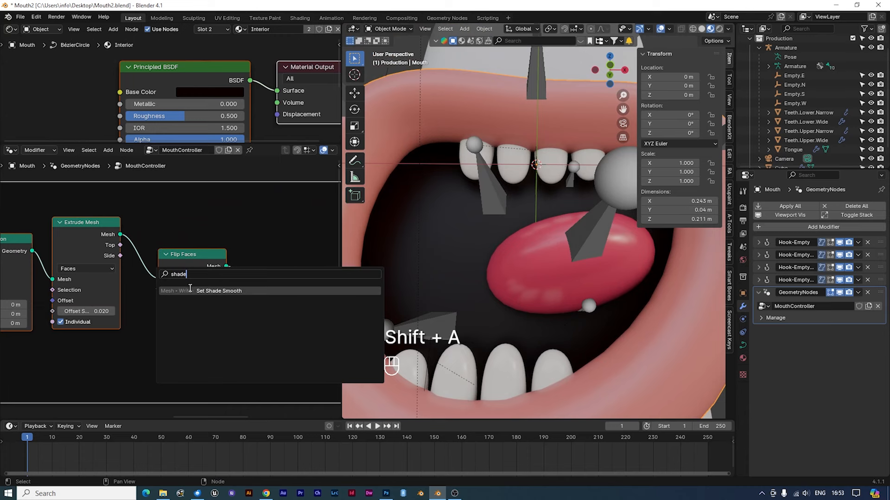
click(190, 290)
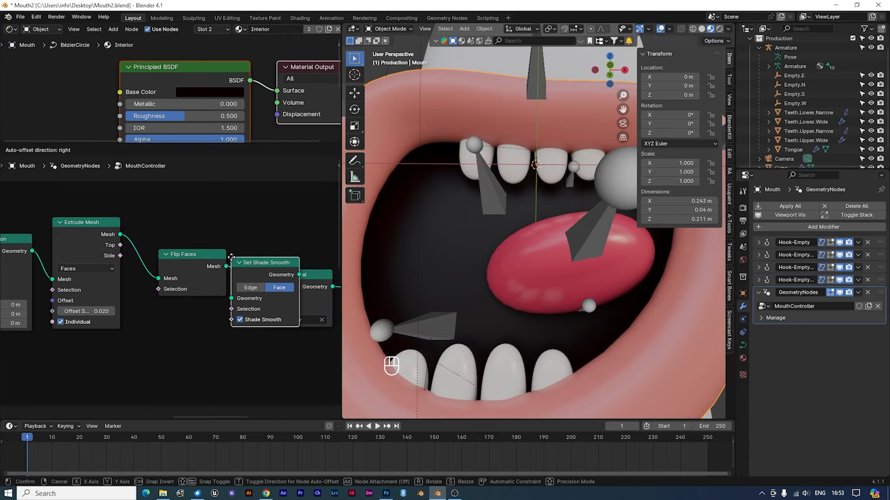
click(265, 251)
- Move the armature further along Y to about 0.062 m so the mouth sits against the head
middle_drag(347, 276, 461, 292)
middle_drag(438, 264, 526, 313)
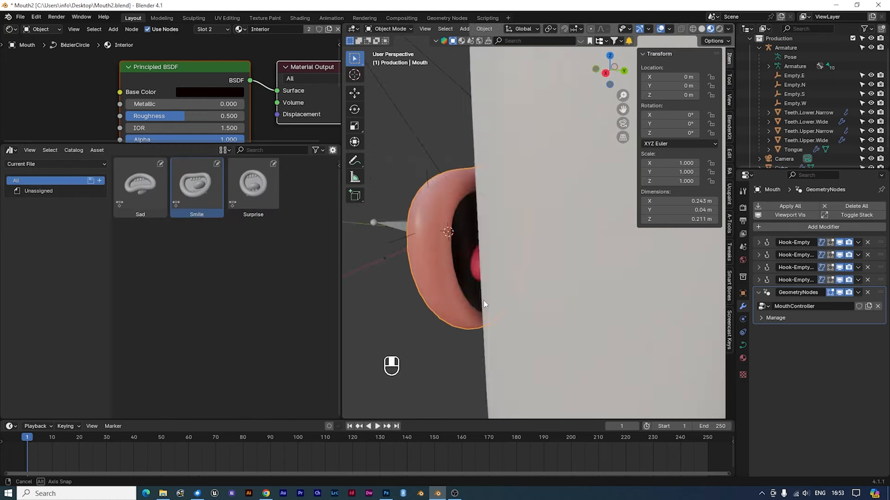
middle_drag(483, 301, 514, 299)
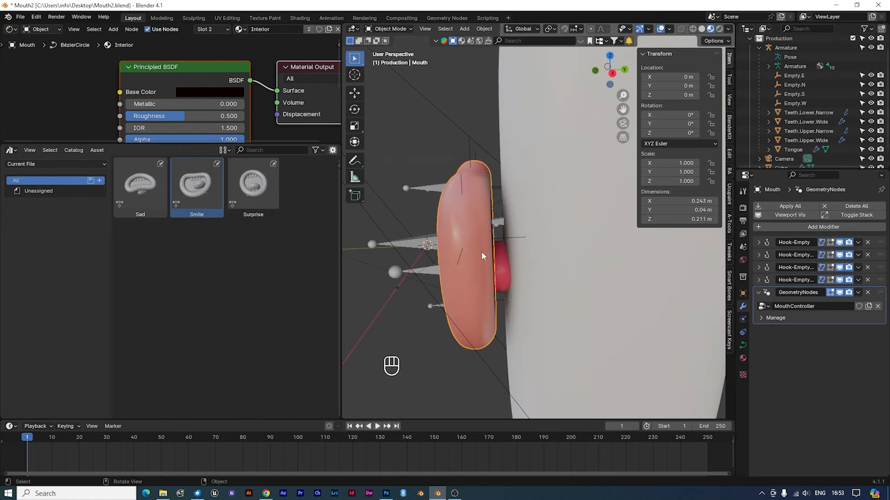
click(432, 273)
middle_drag(432, 273, 439, 279)
key(g)
key(y)
key(shift)
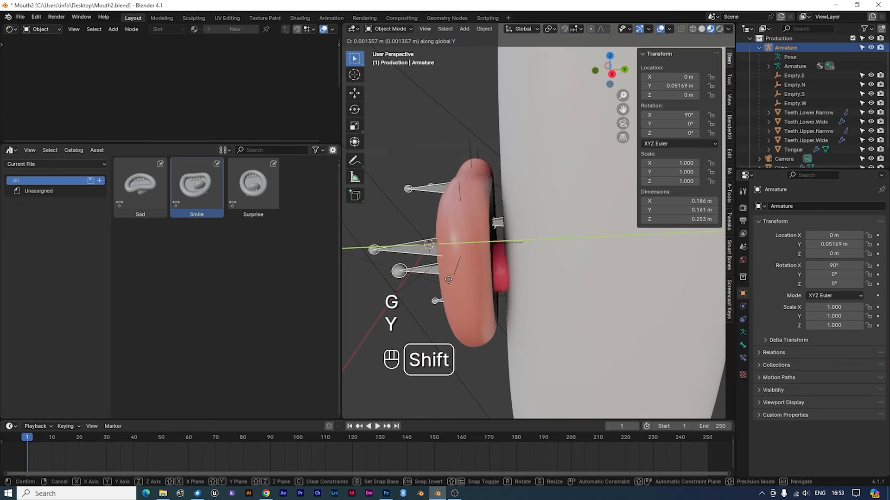
click(538, 282)
mouse_move(538, 282)
middle_down()
mouse_move(604, 270)
mouse_move(560, 276)
mouse_move(590, 284)
mouse_move(507, 300)
mouse_move(535, 279)
middle_up()
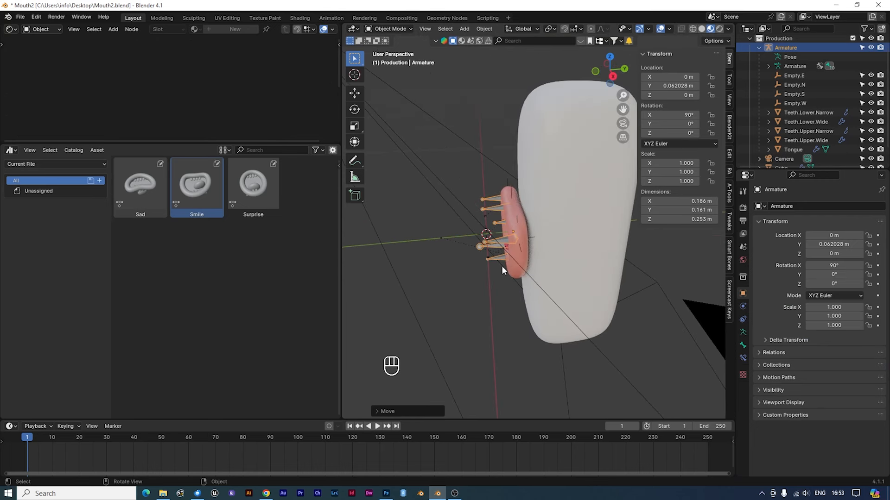
- Scale the head shape uniformly by about 1.36 and move it back along Y to about 0.243 m
middle_drag(503, 277, 557, 176)
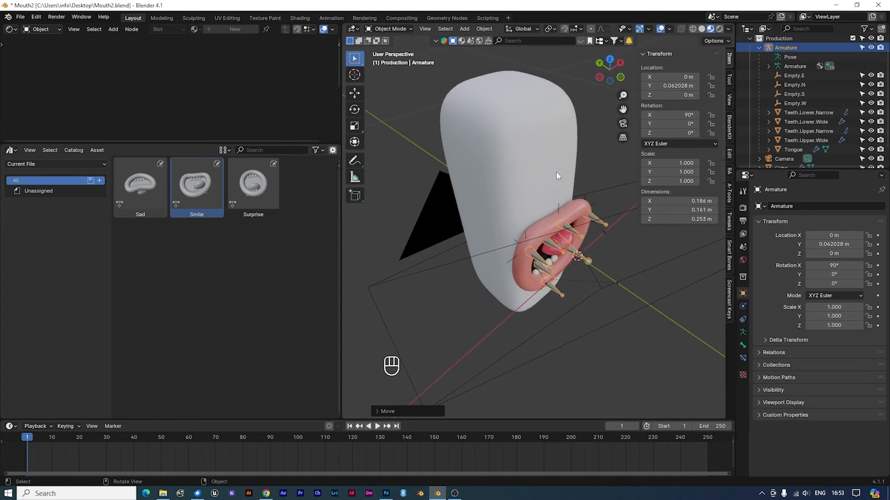
click(556, 175)
key(s)
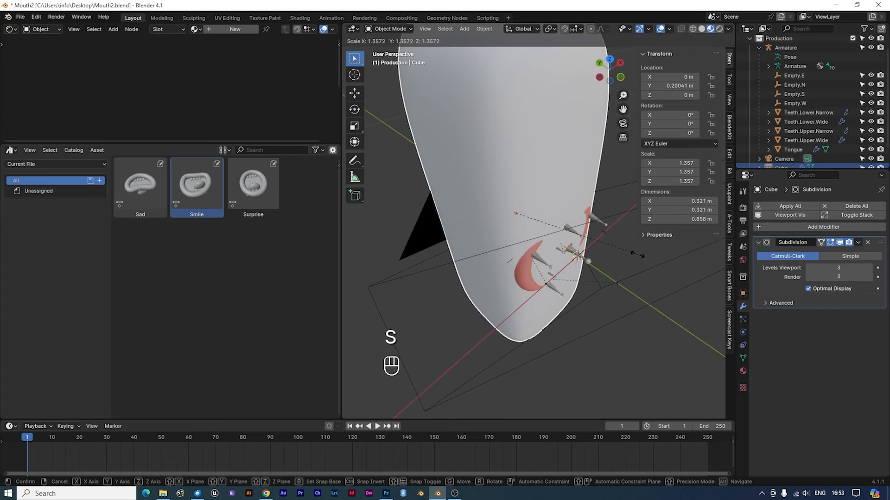
click(624, 273)
key(g)
key(y)
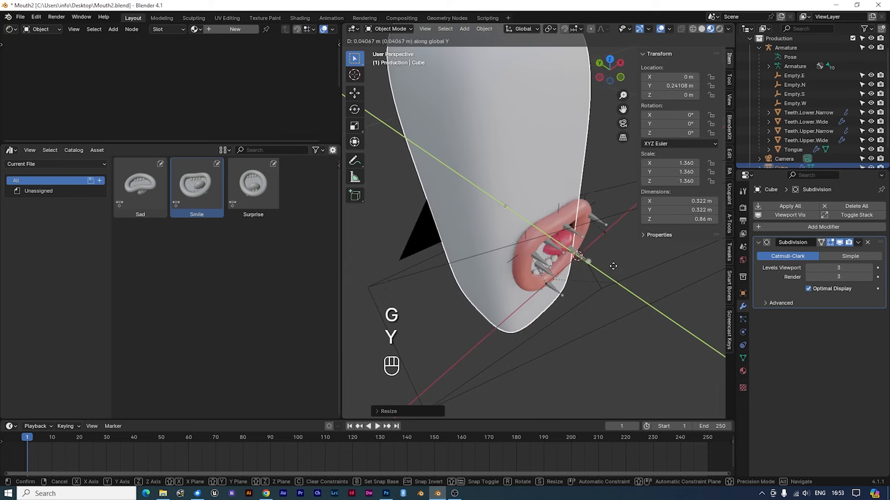
click(626, 283)
- Widen the head shape along X to about 0.396 m and apply its scale
middle_drag(626, 283, 596, 261)
key(s)
key(x)
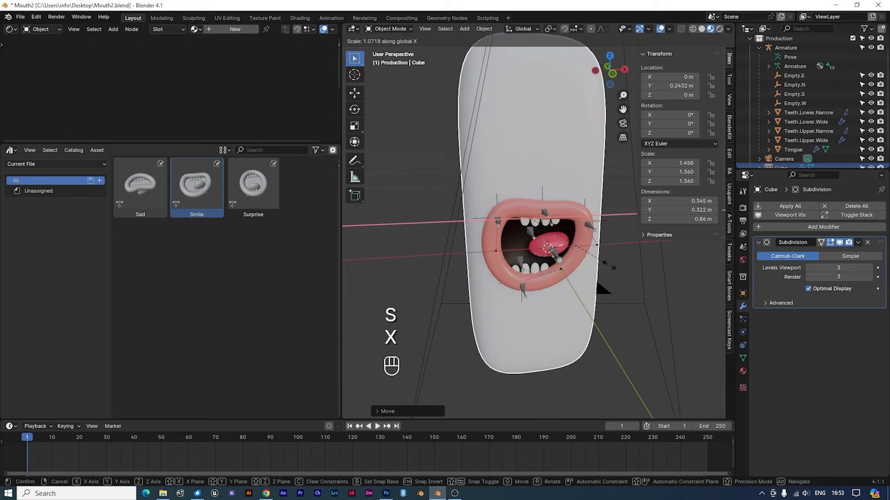
click(602, 271)
key(ctrl+a)
click(601, 266)
middle_drag(601, 266, 529, 138)
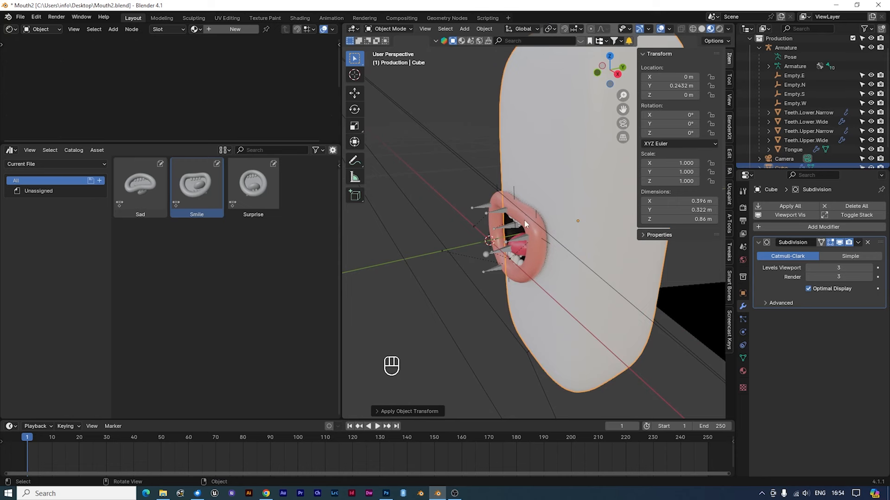
- Parent the mouth armature to the head shape with the Object option and test the link by trial-moving the head
click(511, 254)
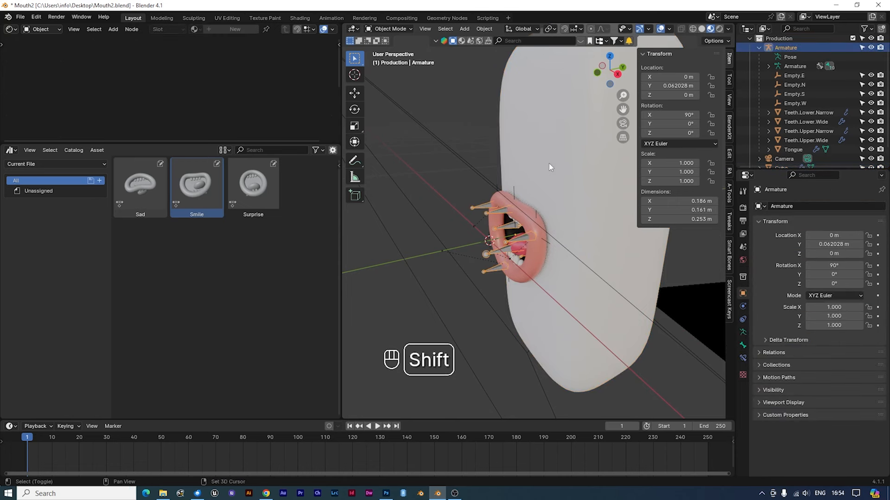
shift+click(551, 138)
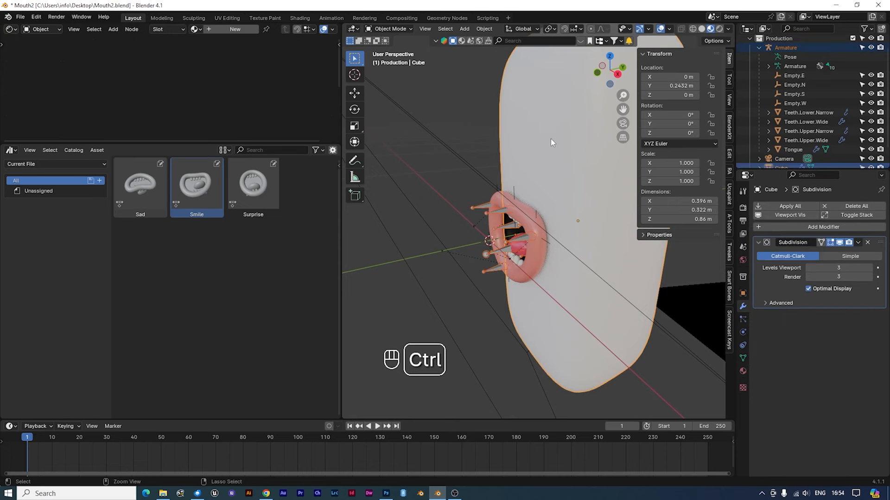
key(ctrl+p)
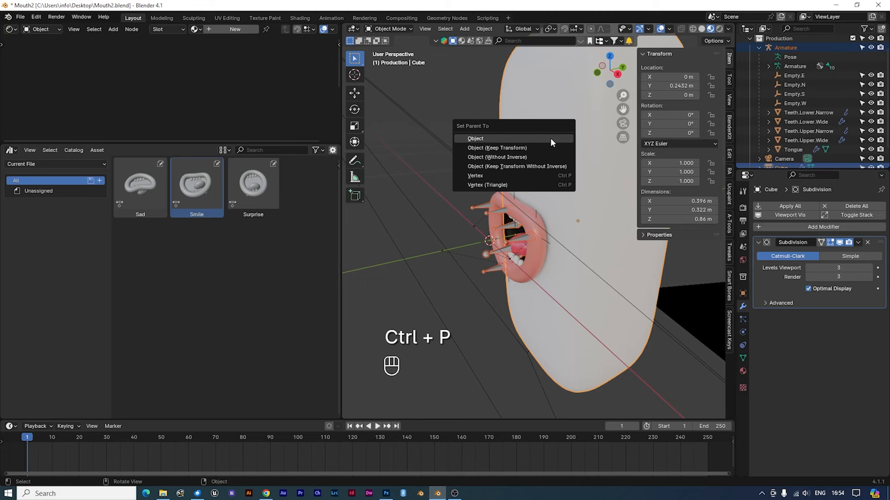
click(551, 138)
key(g)
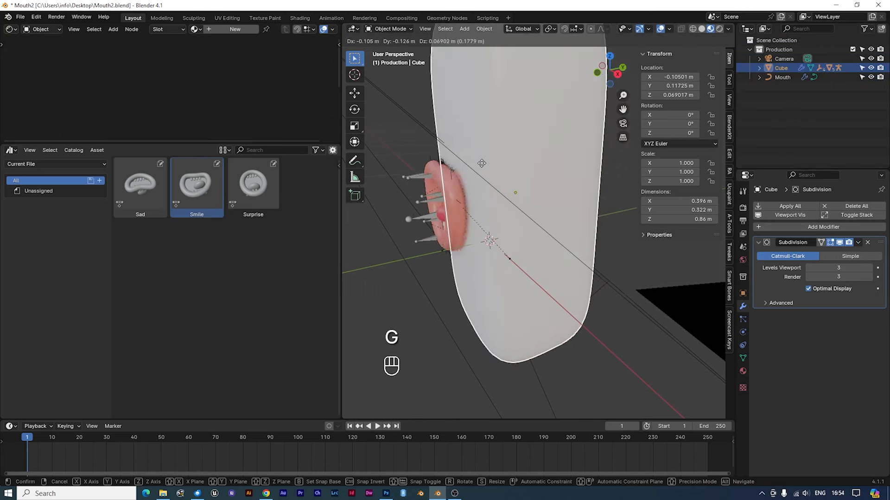
right_click(507, 150)
middle_drag(480, 208, 606, 185)
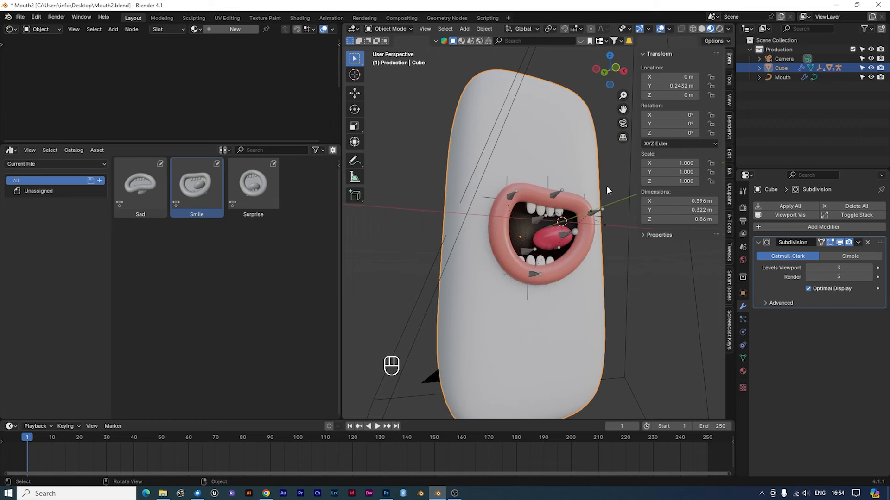
mouse_move(576, 255)
middle_down()
mouse_move(561, 280)
mouse_move(555, 260)
mouse_move(567, 247)
middle_up()
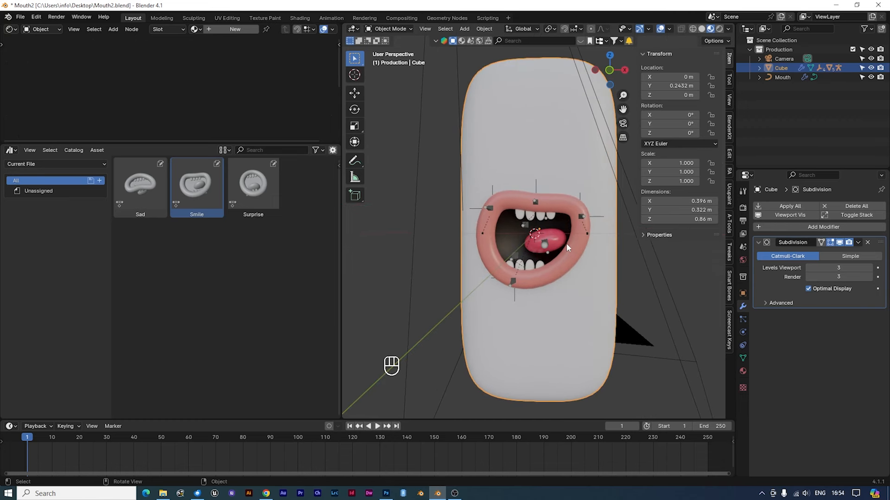
- Add a UV sphere, scale it to about 0.056 m across and rotate it 90° about the X axis
key(shift+a)
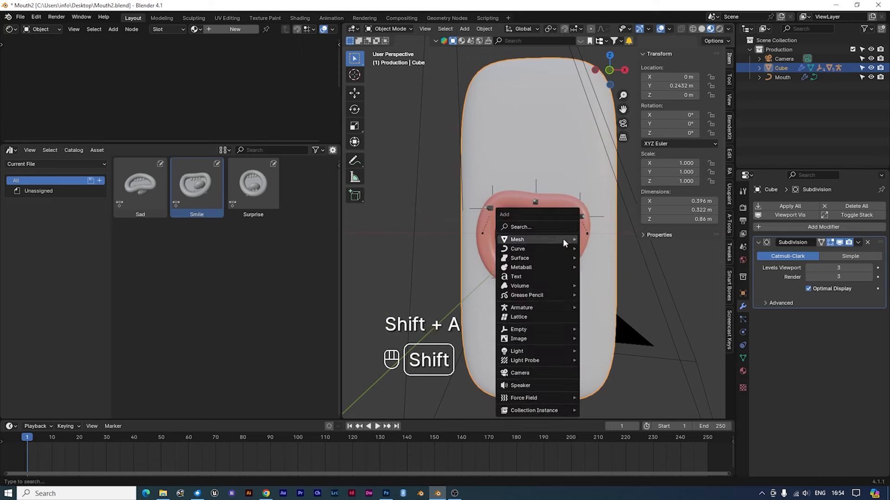
mouse_move(562, 238)
click(606, 267)
key(s)
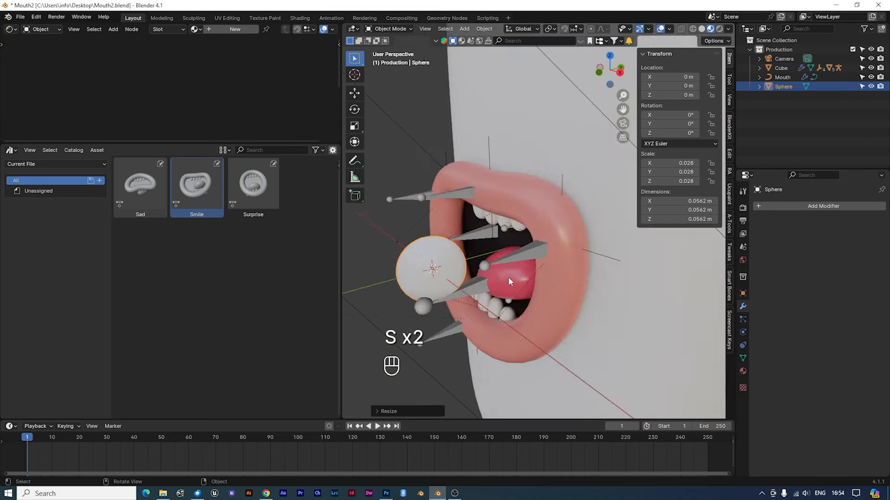
key(r)
key(x)
key(KP_9)
key(KP_0)
key(KP_Enter)
- Make the sphere a smooth-shaded eyeball with the Teeth material, and assign the Interior material to its front pole faces as the pupil
key(Tab)
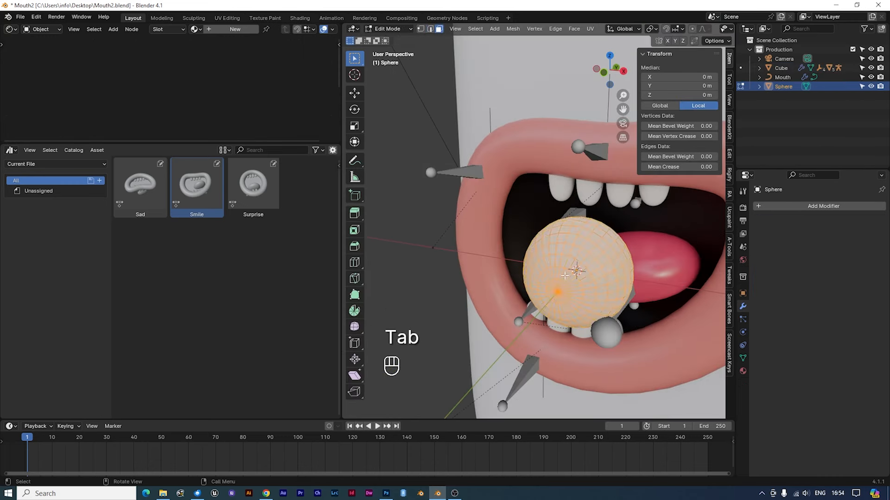
key(alt+a)
key(c)
drag(553, 287, 559, 294)
click(743, 371)
click(769, 257)
click(760, 257)
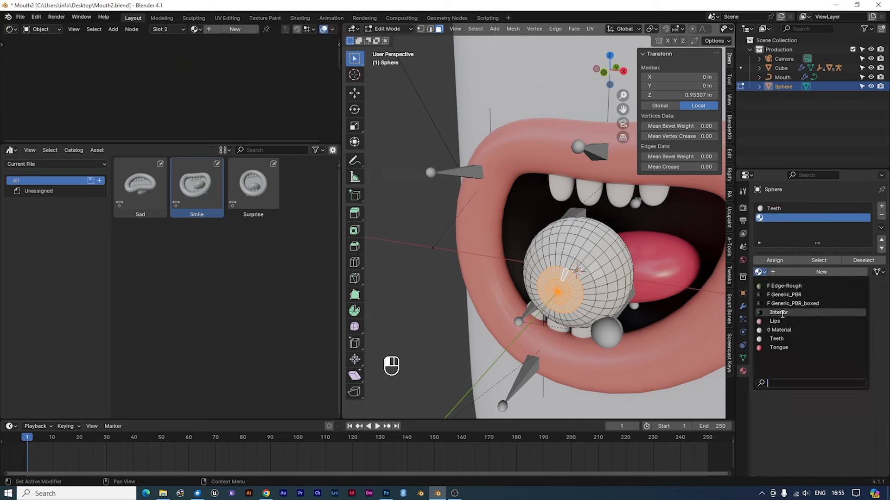
key(Tab)
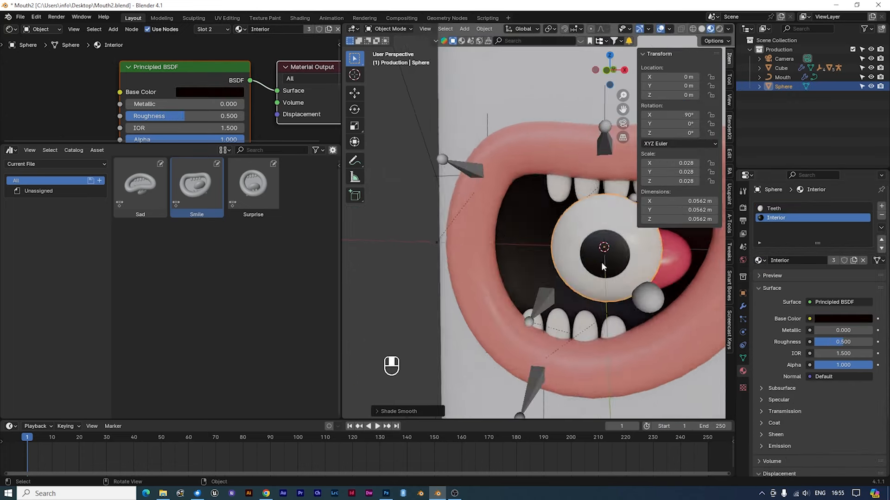
- Resize the eyeball, place it above the mouth in front view and duplicate it for the second eye
key(KP_1)
scroll(602, 264, down, 7)
key(s)
key(g)
key(shift+d)
- Move the eyes along Y onto the face and parent both to the head shape, testing with a trial move
middle_drag(602, 232, 682, 235)
key(g)
key(y)
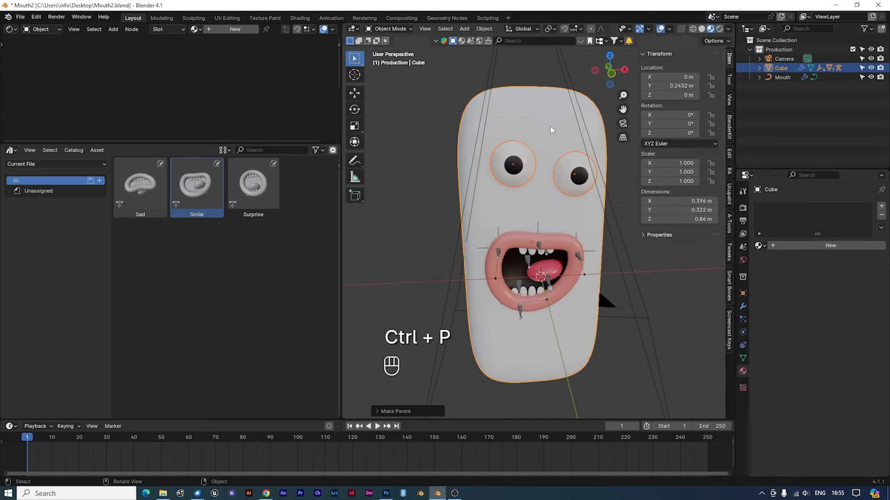
key(g)
right_click(557, 191)
middle_drag(602, 237, 591, 221)
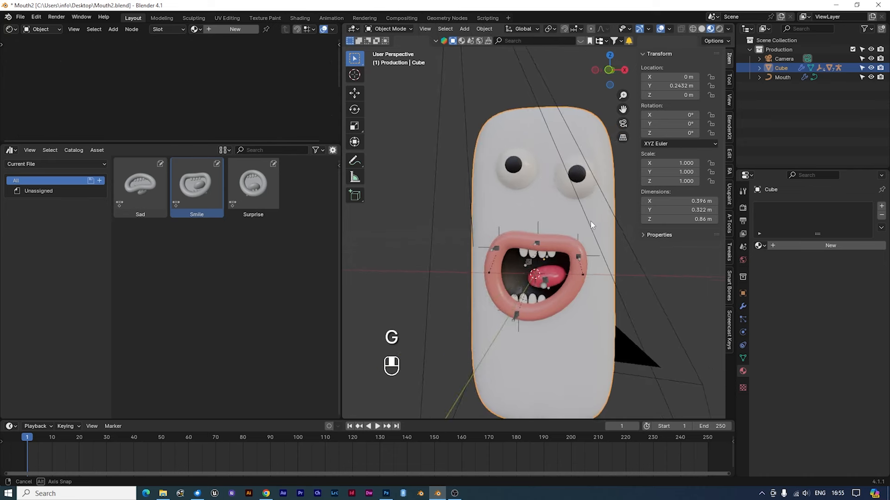
- Switch the mouth armature to Pose Mode, enable auto keying and key the Sad pose at frame 1
click(546, 281)
middle_drag(593, 304, 599, 300)
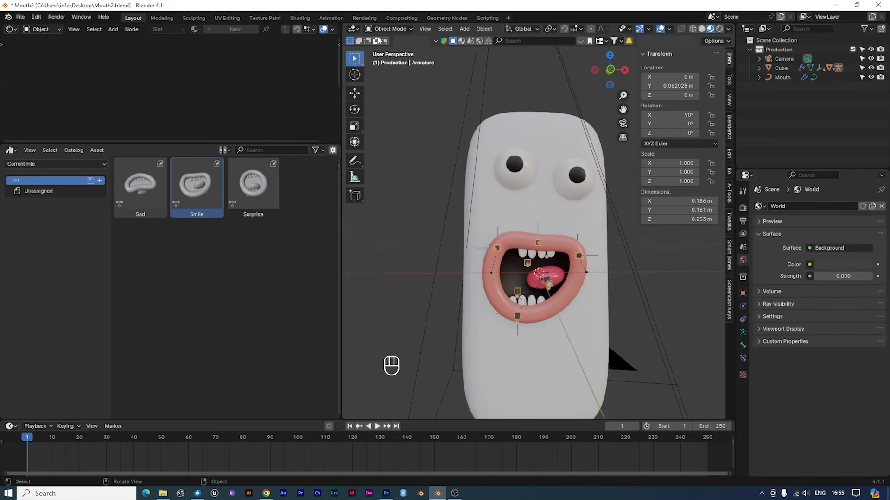
click(397, 30)
click(385, 61)
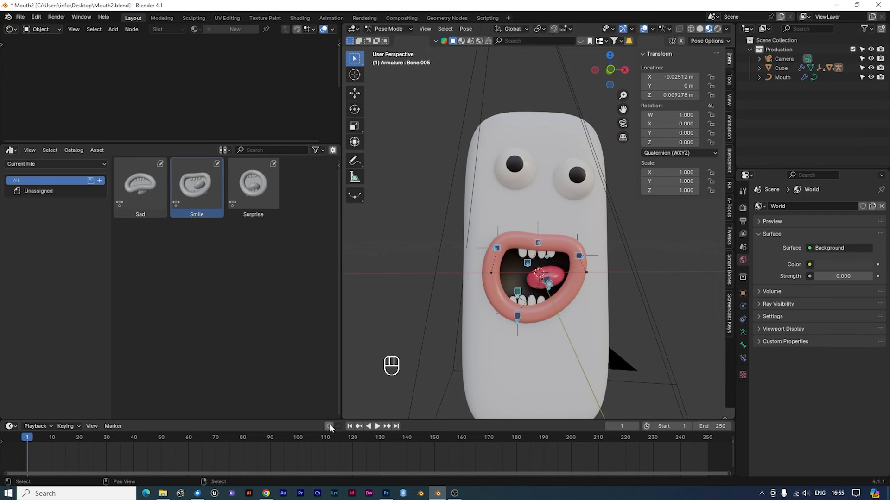
double_click(146, 177)
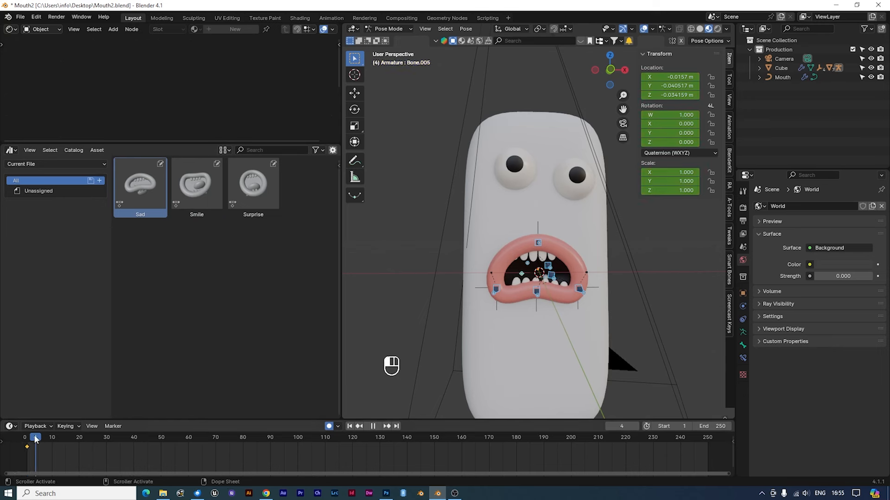
- Key the Smile pose at frame 4, Surprise at frame 8 and Smile again at frame 12
double_click(207, 175)
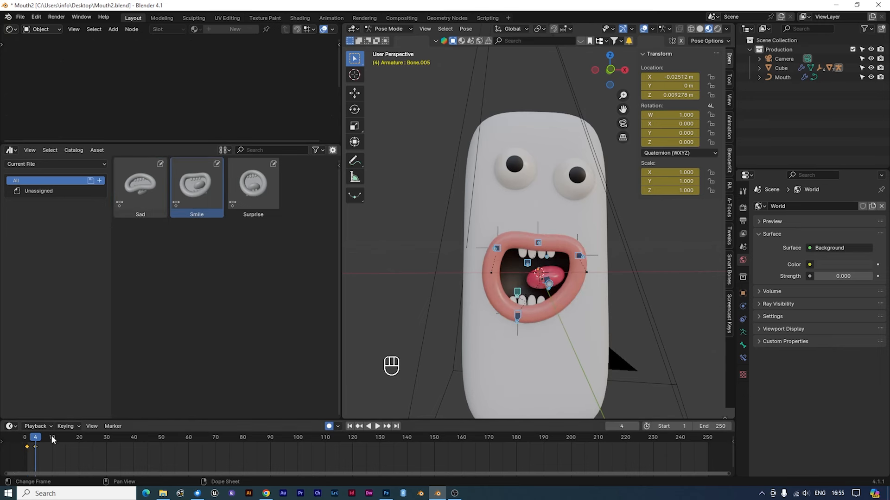
double_click(248, 203)
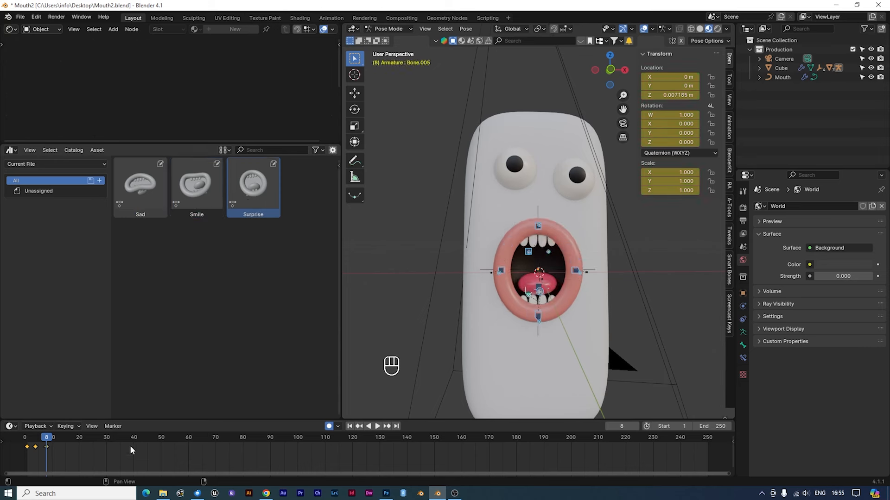
click(57, 443)
double_click(197, 185)
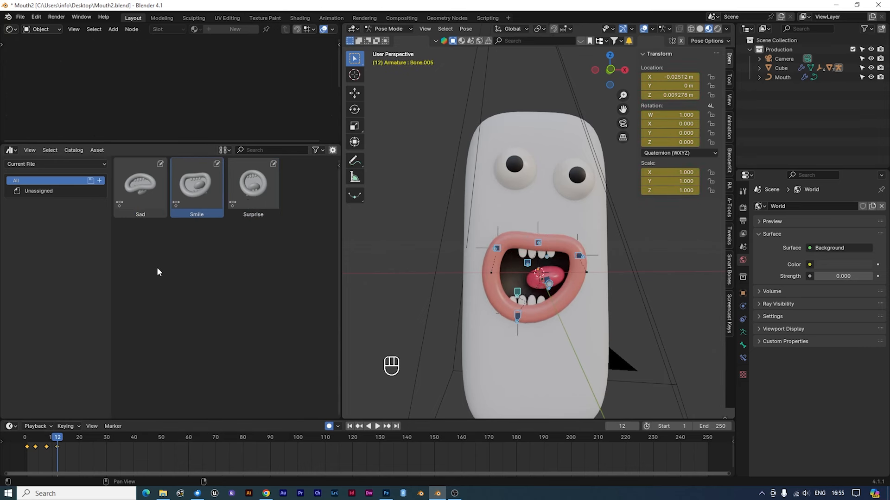
- Key the Sad pose at frame 15, Smile at frame 18 and Surprise at frame 21
double_click(130, 206)
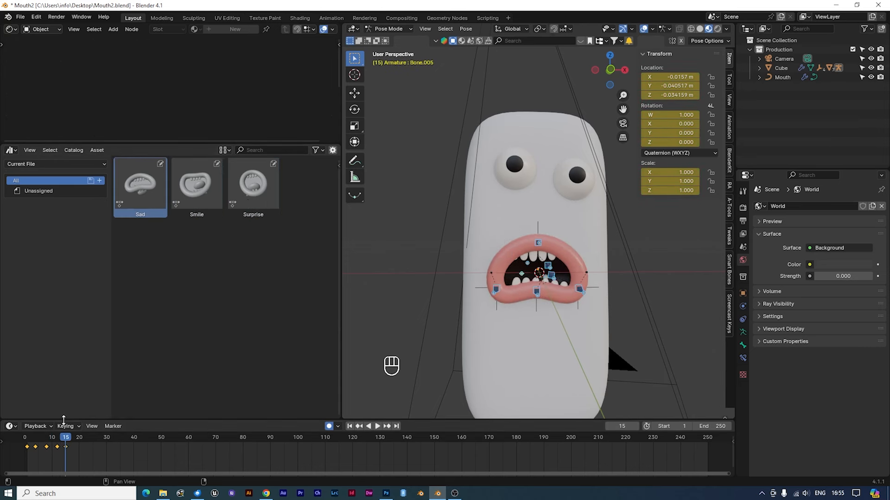
double_click(197, 186)
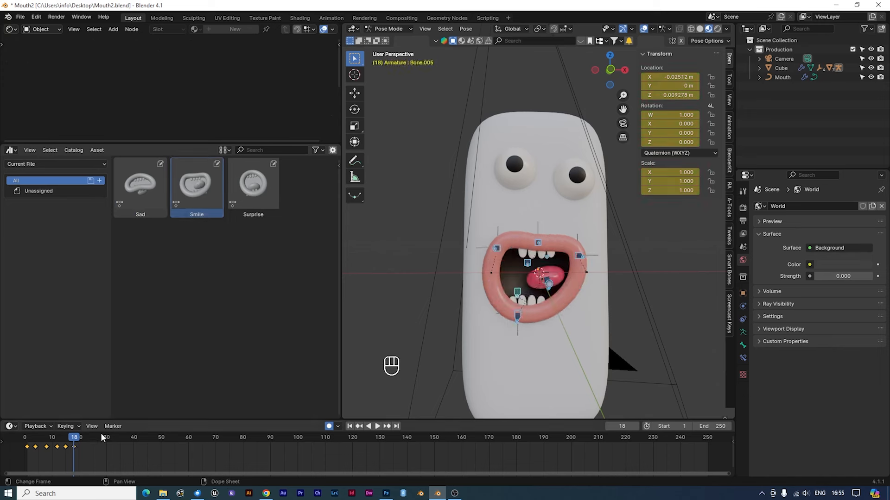
click(82, 441)
double_click(253, 185)
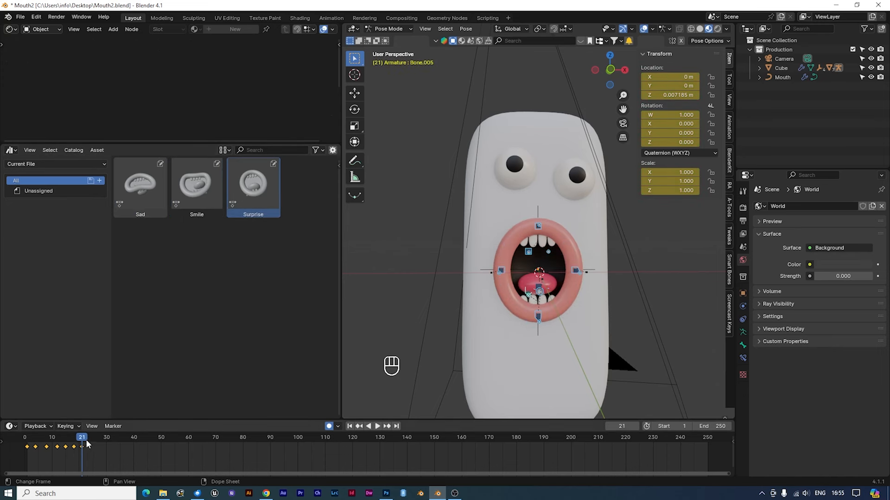
- Key Sad at frame 23, Surprise at 25, Sad at 28, Smile at 32, Sad at 36 and Surprise at 41
double_click(140, 186)
click(92, 439)
double_click(253, 186)
click(101, 439)
double_click(140, 185)
click(112, 438)
double_click(196, 185)
click(123, 438)
double_click(140, 185)
click(136, 438)
double_click(253, 186)
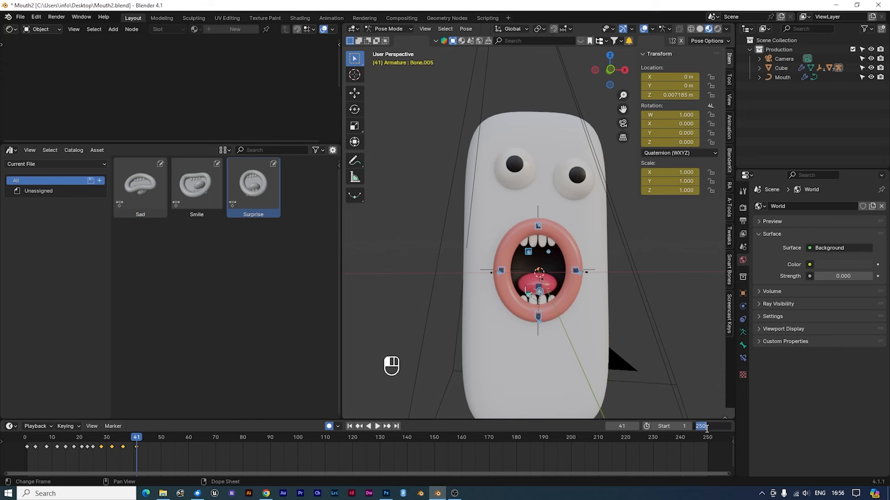
- Set the animation's end frame to 41 and hide the viewport overlays
text(41)
key(Return)
shift+middle_drag(634, 296, 613, 275)
click(644, 29)
shift+middle_drag(548, 210, 497, 222)
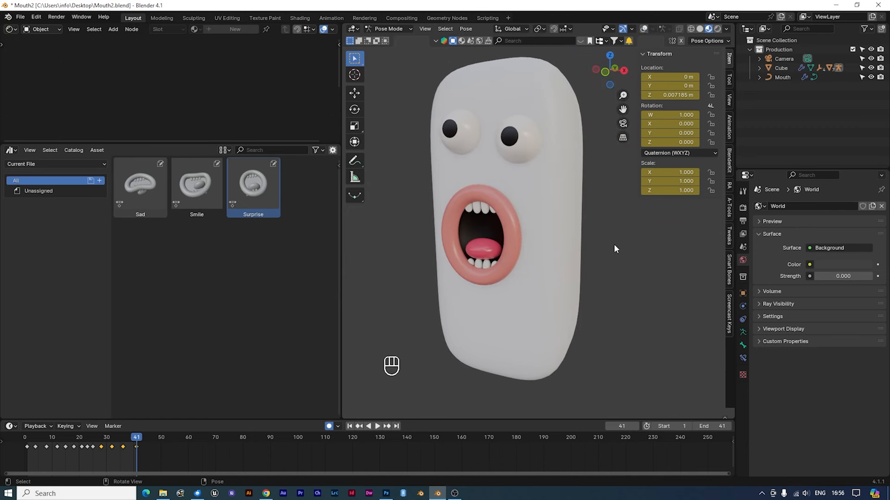
- Play back the mouth animation and inspect the character from the side and from a low angle
key(space)
middle_drag(613, 244, 683, 276)
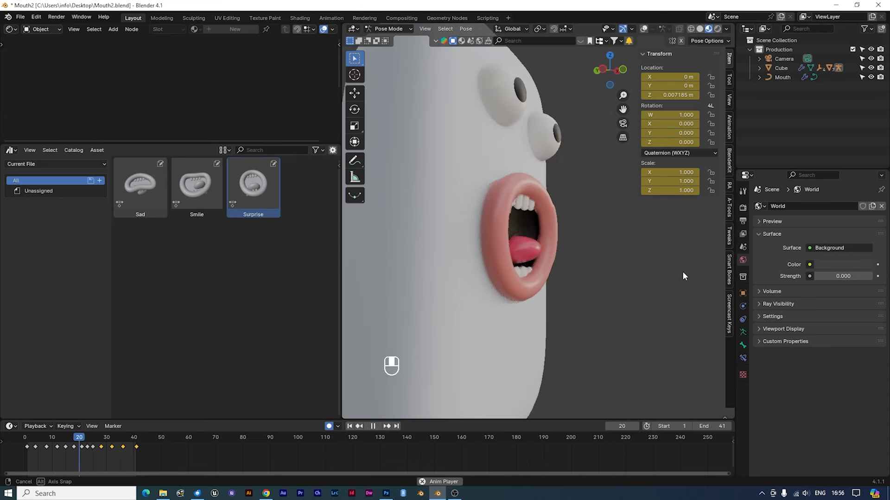
middle_drag(682, 272, 661, 257)
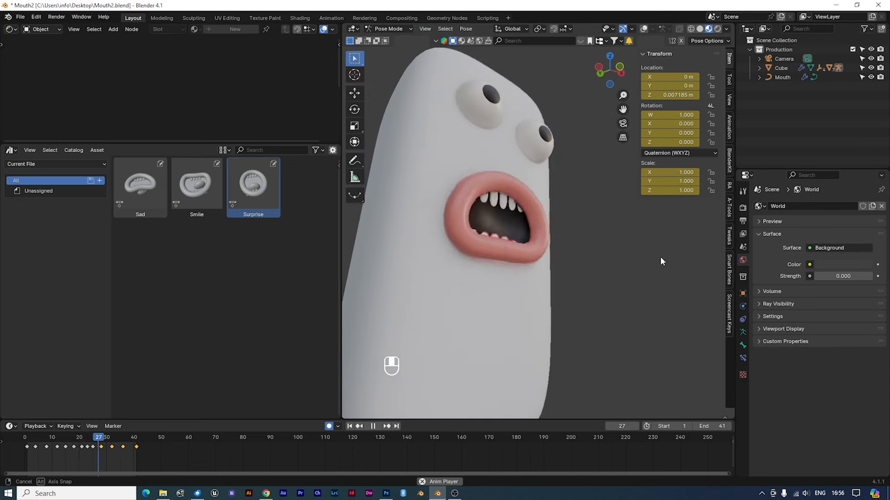